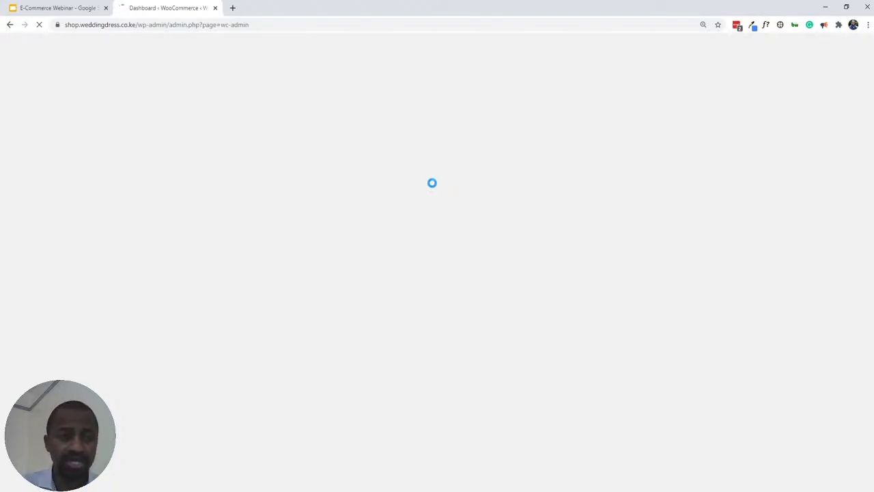
# - Bring up the 'Setting Up Your Online Shop' webinar slide, then return to the WooCommerce dashboard
pyautogui.click(60, 11)
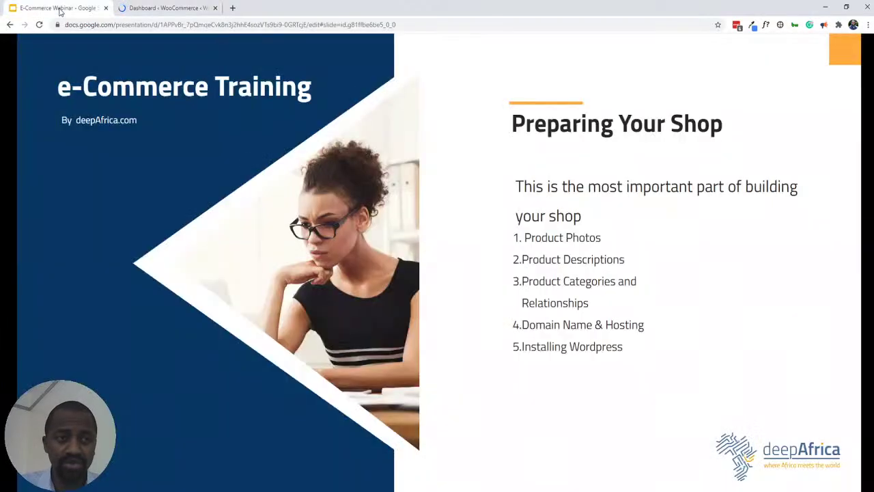
pyautogui.press('Right')
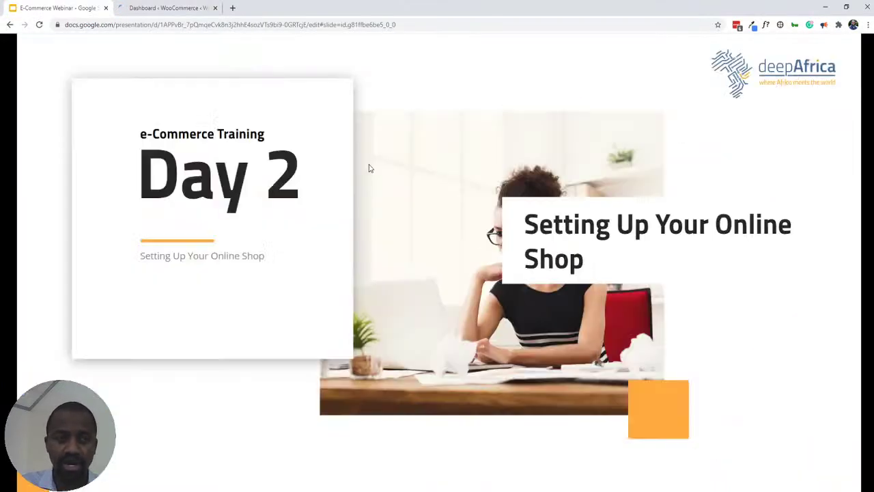
pyautogui.press('Right')
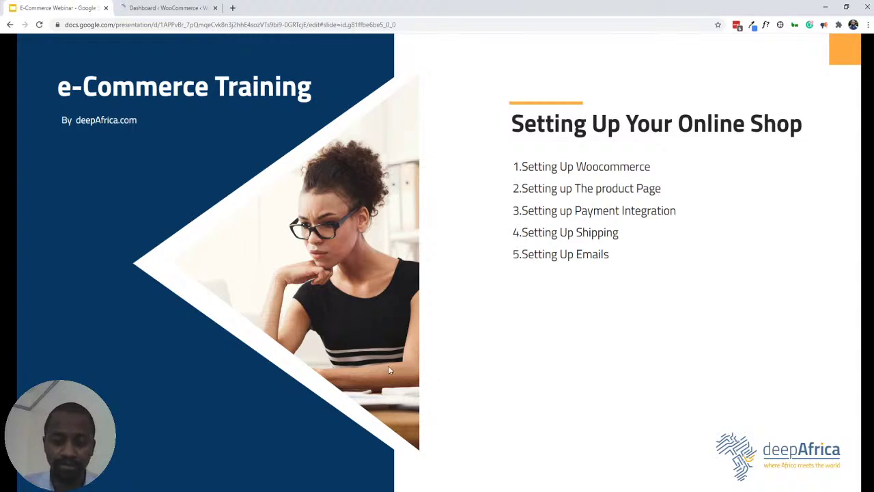
pyautogui.click(160, 8)
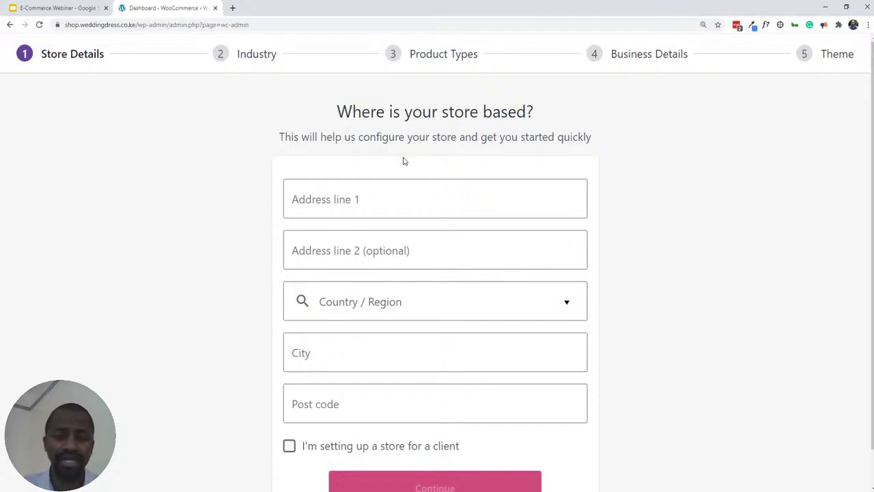
# - Enter the store's street address as Address line 1 and set the country to Kenya
pyautogui.click(316, 201)
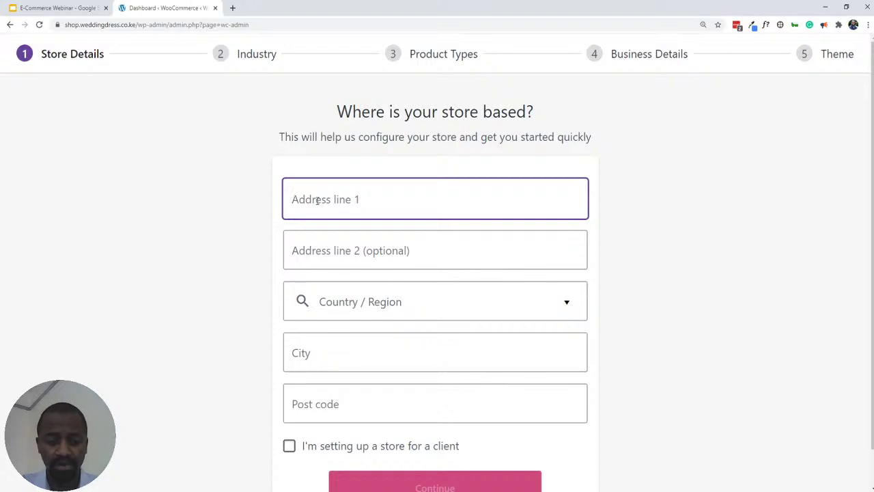
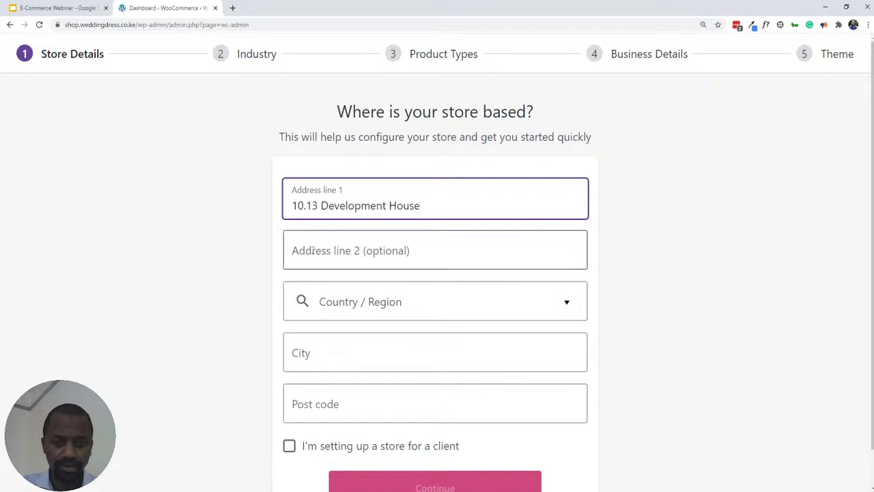
pyautogui.click(567, 305)
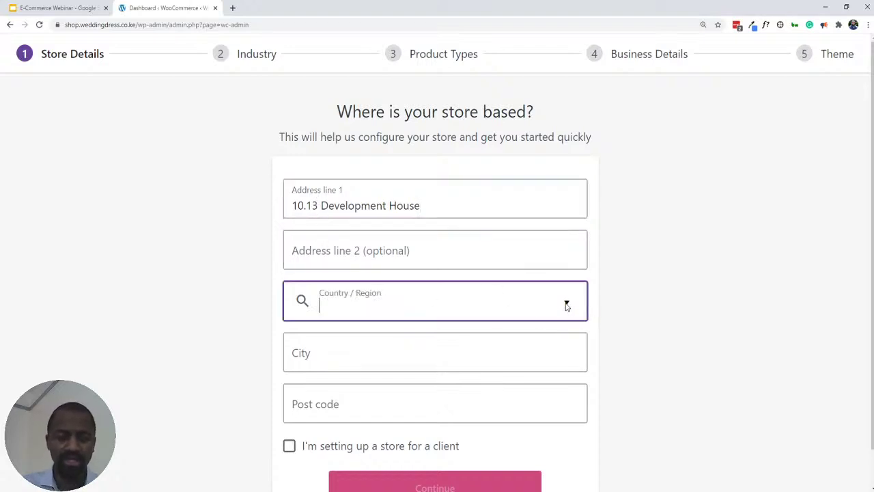
pyautogui.click(566, 305)
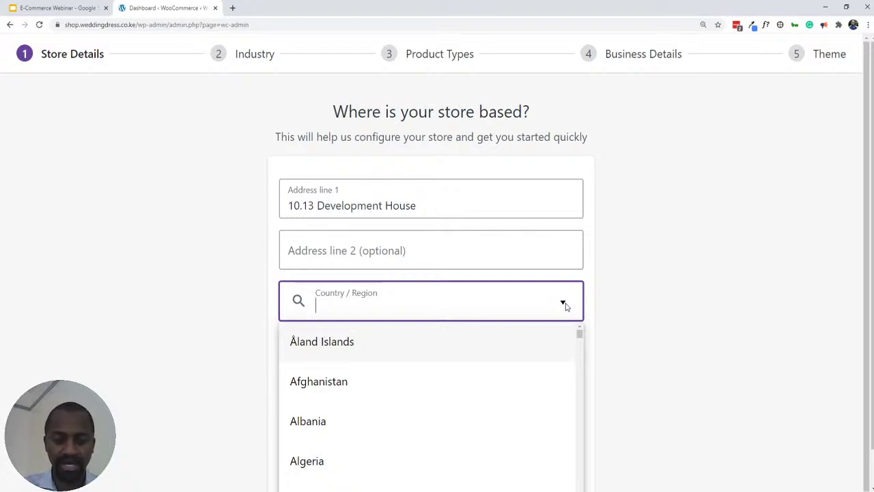
pyautogui.write('kenya')
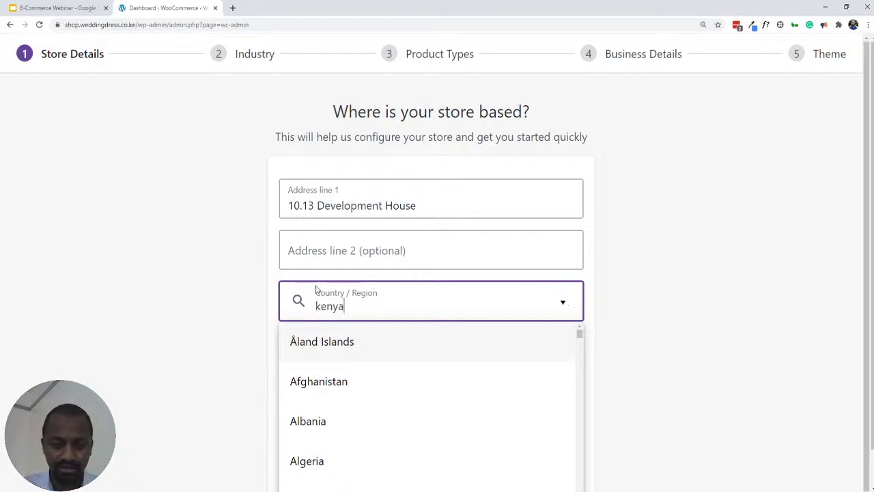
pyautogui.click(310, 344)
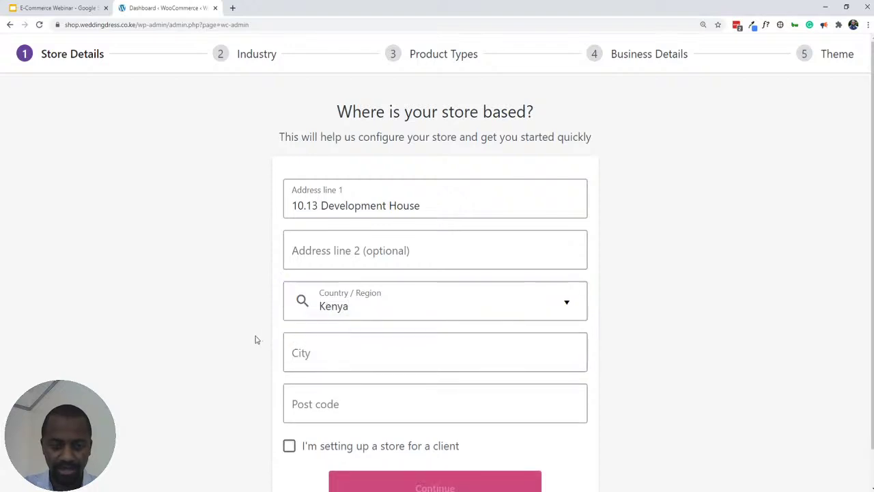
# - Enter Nairobi as the city and fill in the store's post code
pyautogui.click(319, 356)
pyautogui.write('Nai')
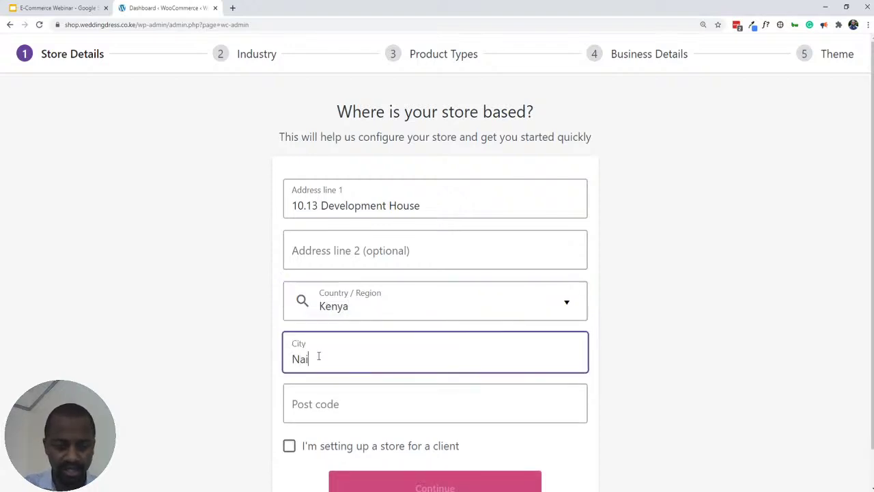
pyautogui.write('robi')
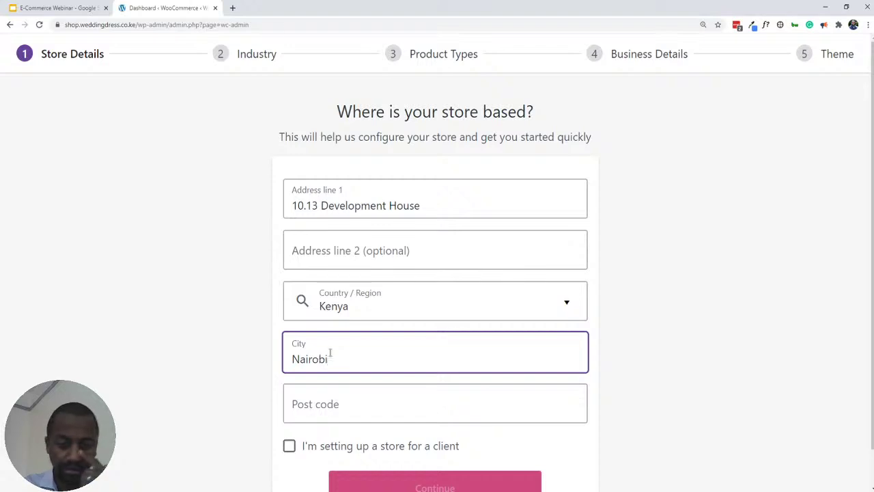
pyautogui.scroll(-1, 664, 273)
pyautogui.click(330, 363)
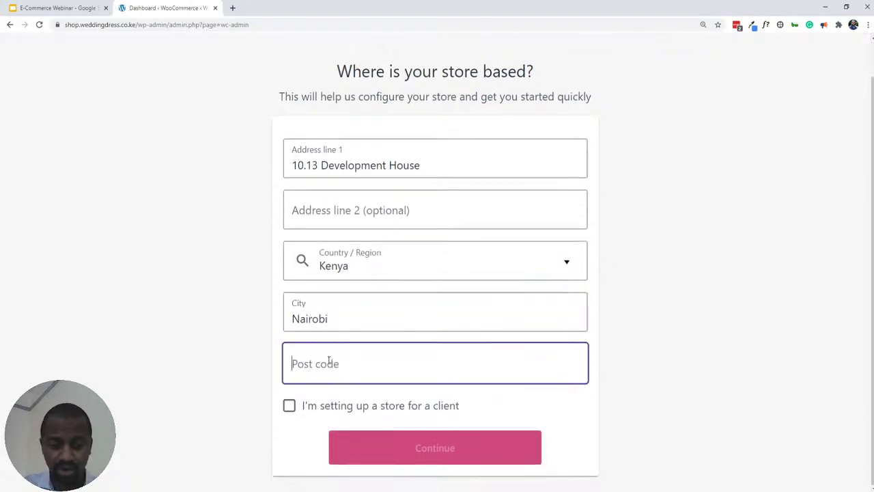
pyautogui.write('01000')
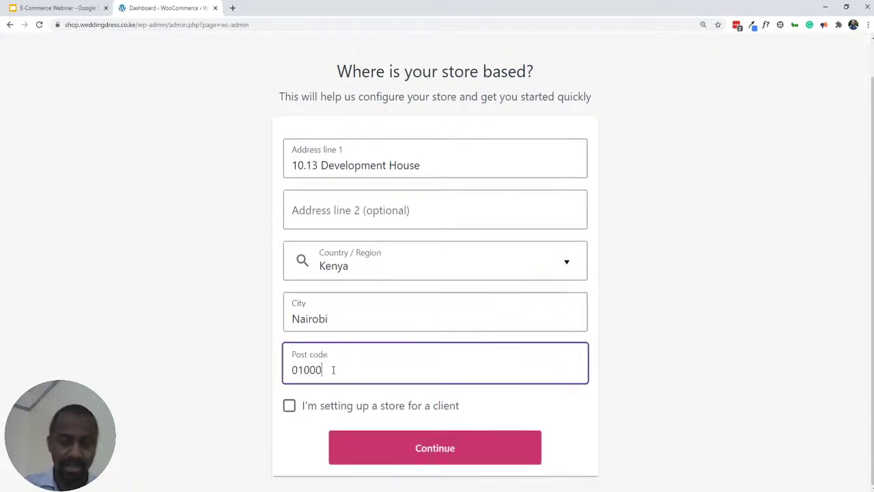
pyautogui.click(648, 199)
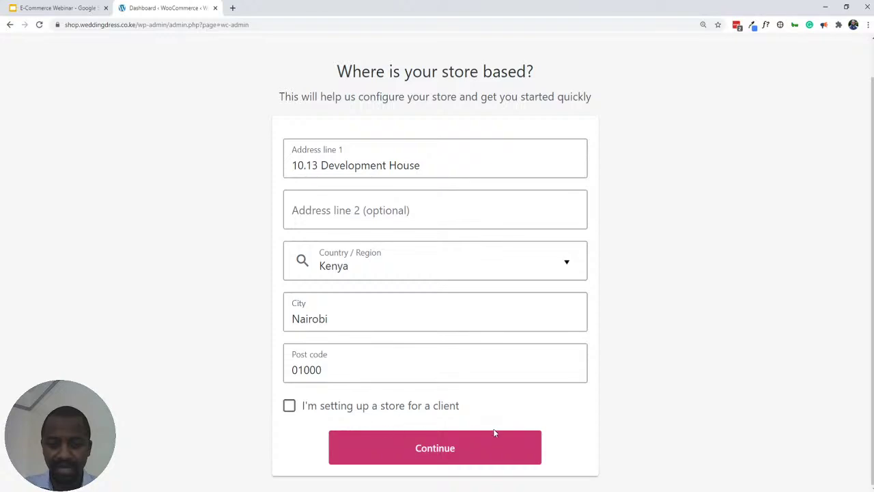
# - Submit the store details, decline usage tracking, and proceed to the Industry step
pyautogui.click(436, 445)
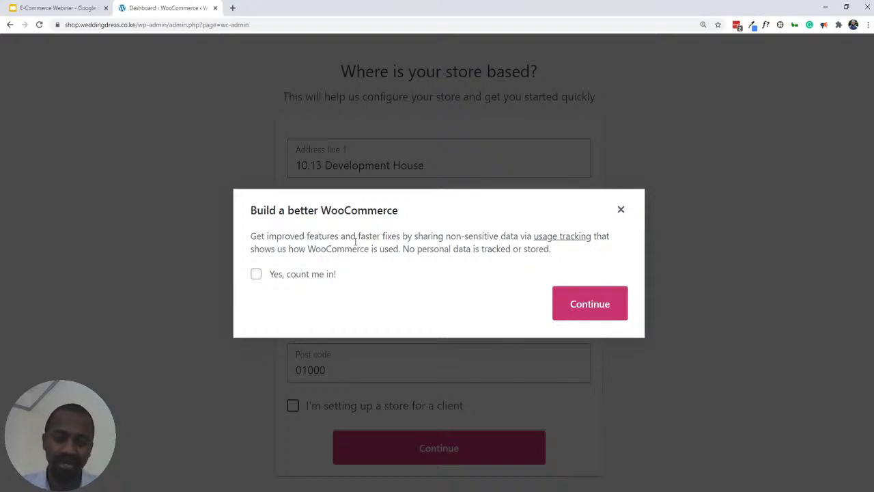
pyautogui.moveTo(416, 250); pyautogui.dragTo(549, 250)
pyautogui.click(403, 248)
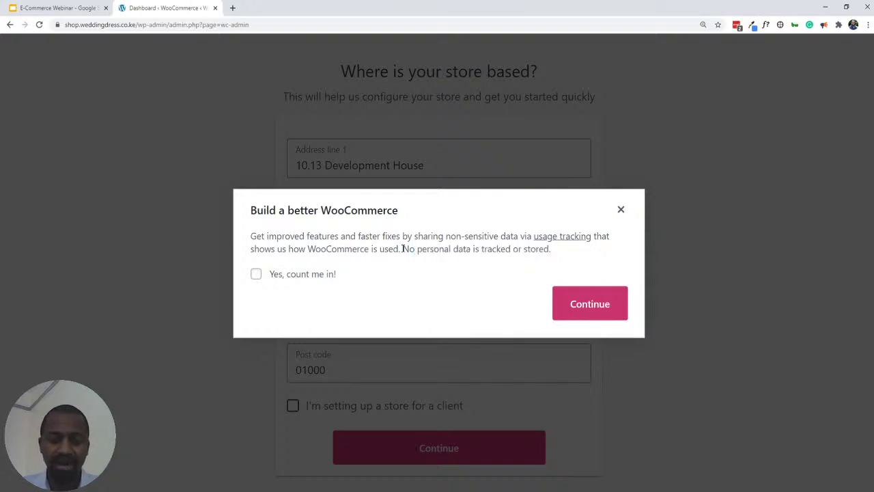
pyautogui.moveTo(403, 249); pyautogui.dragTo(556, 250)
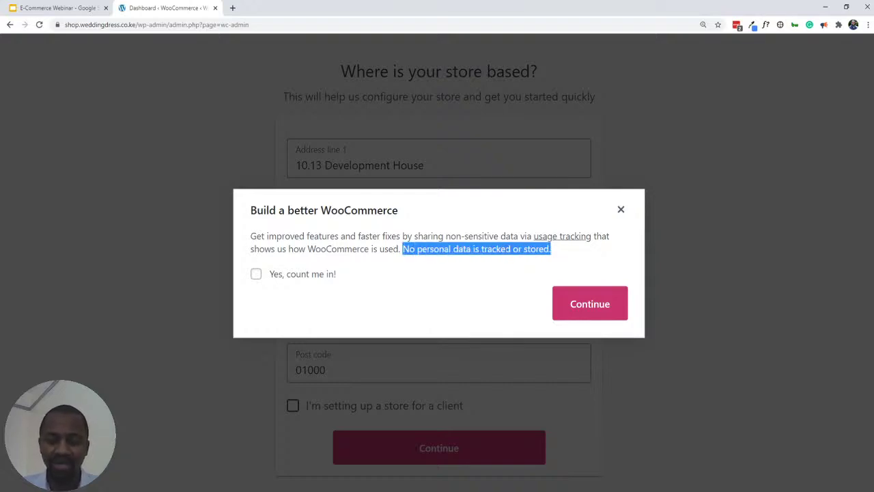
pyautogui.click(465, 250)
pyautogui.tripleClick(456, 250)
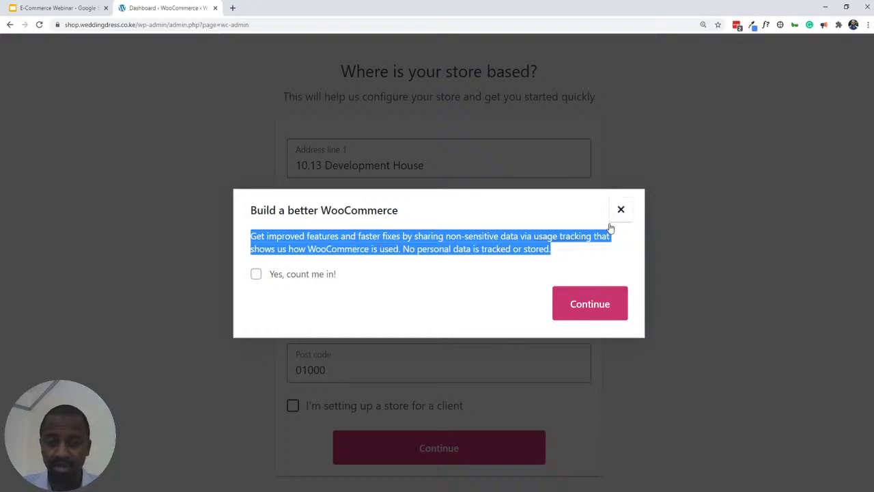
pyautogui.click(586, 309)
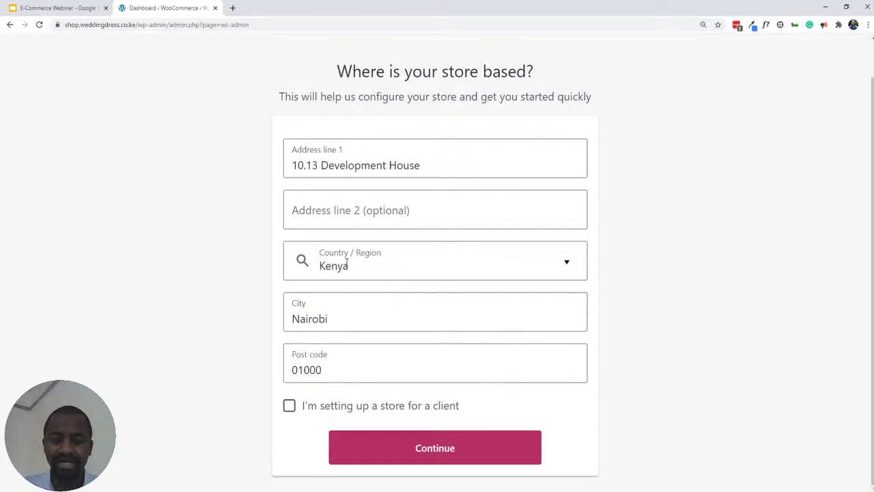
pyautogui.click(408, 444)
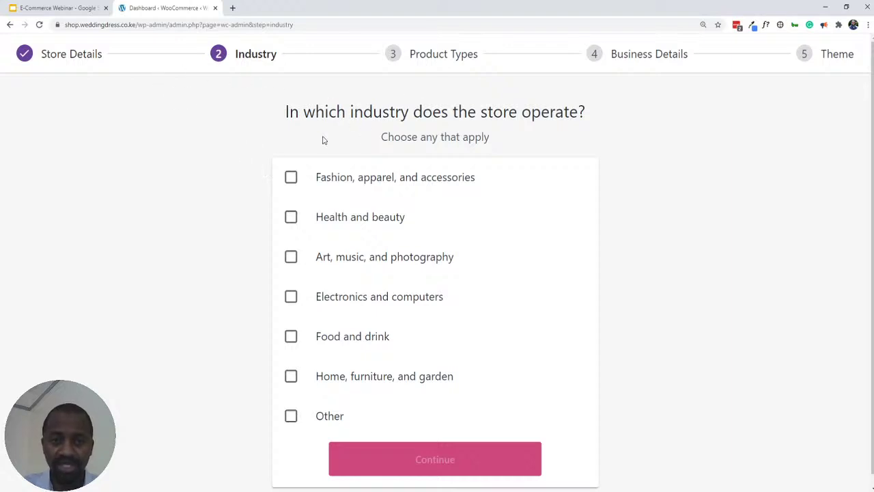
# - Select Fashion, apparel, and accessories as the store's industry and continue
pyautogui.scroll(-1, 447, 144)
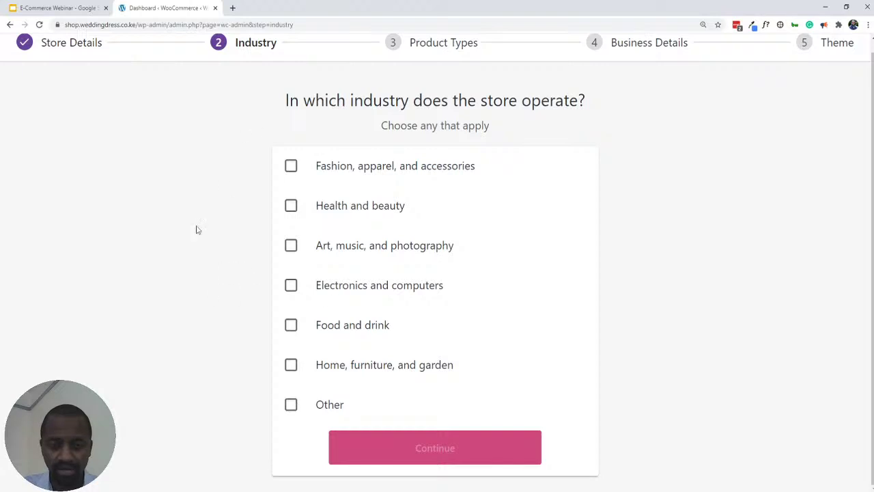
pyautogui.click(290, 166)
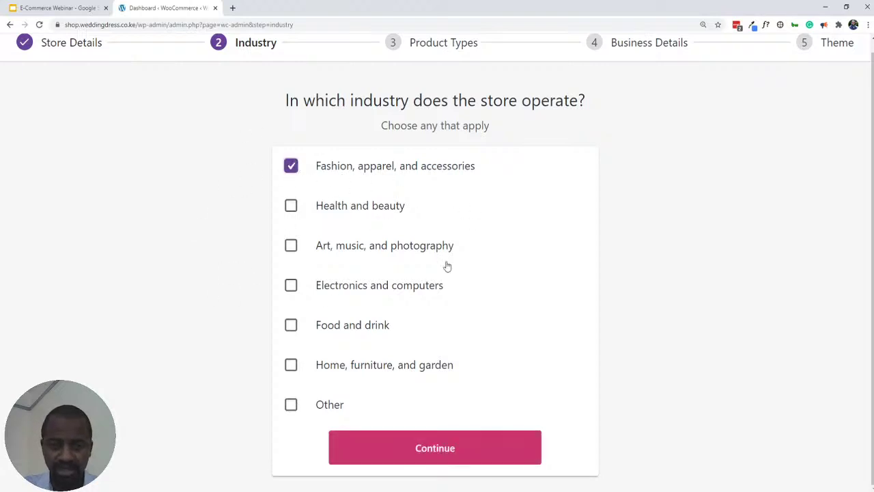
pyautogui.click(416, 443)
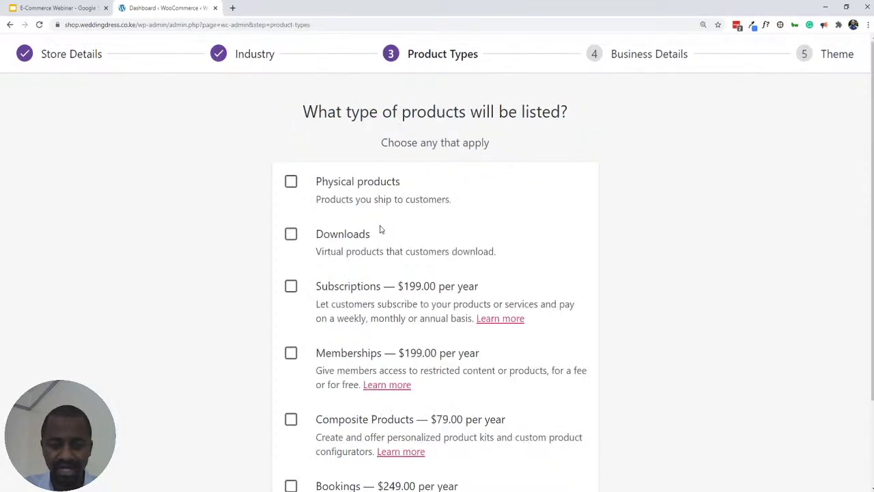
pyautogui.scroll(-2, 381, 228)
pyautogui.scroll(2, 369, 315)
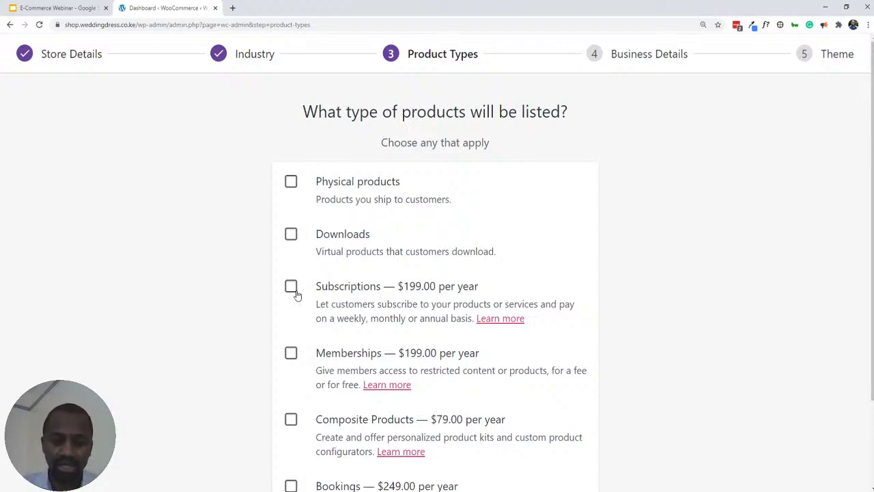
pyautogui.scroll(-2, 295, 285)
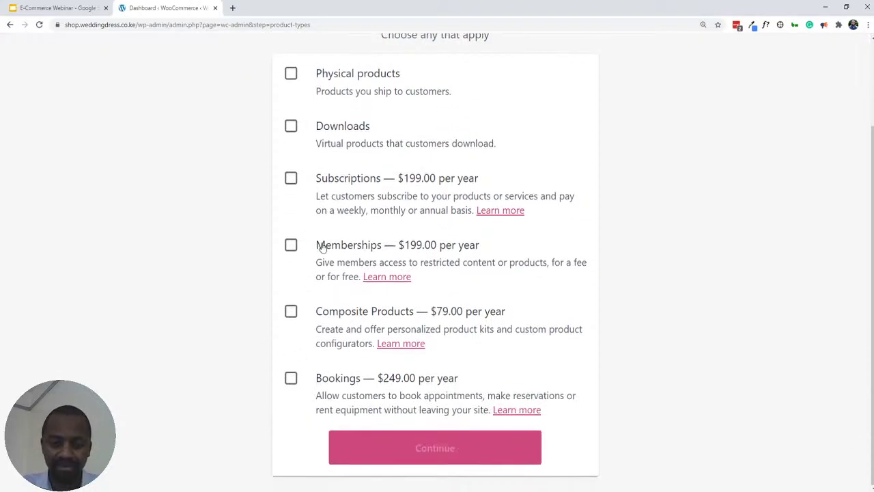
pyautogui.scroll(2, 316, 279)
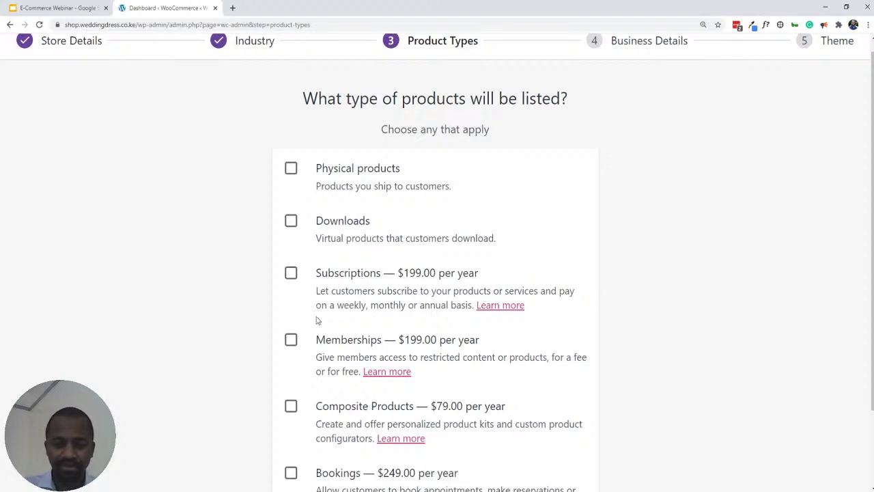
pyautogui.scroll(-1, 268, 282)
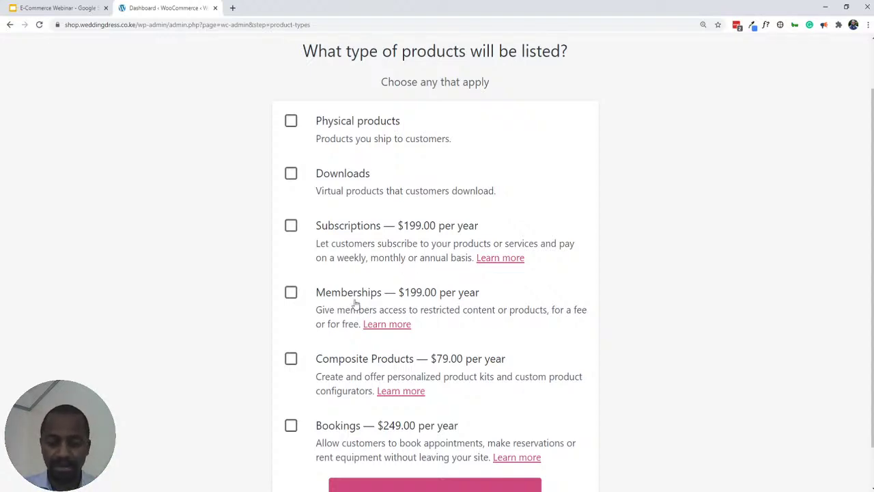
pyautogui.scroll(-1, 341, 307)
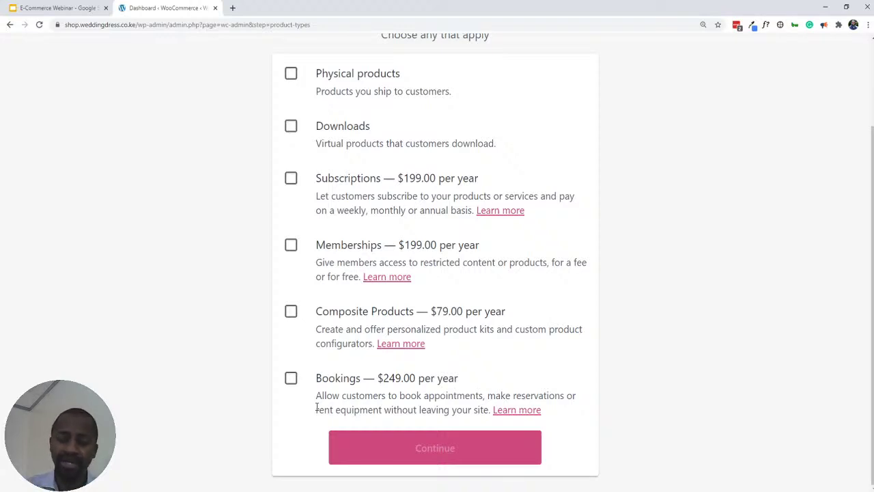
pyautogui.scroll(3, 291, 366)
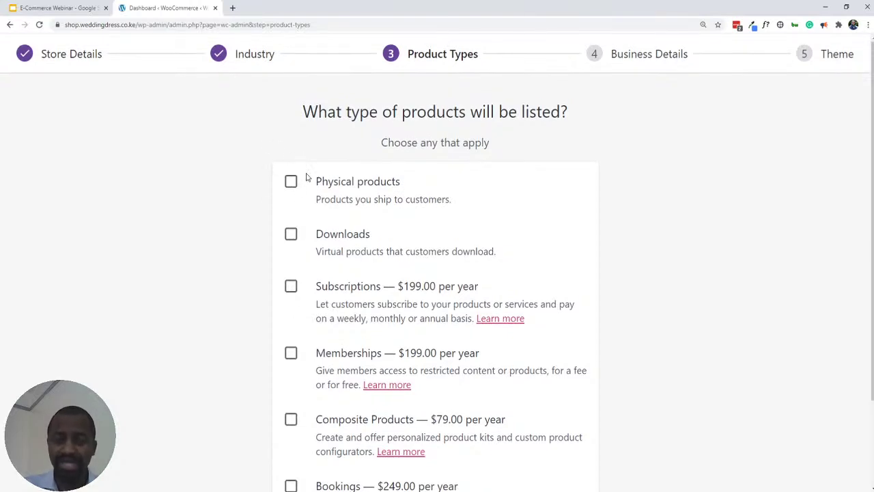
# - Tick Physical products and Downloads as the store's product types
pyautogui.click(291, 181)
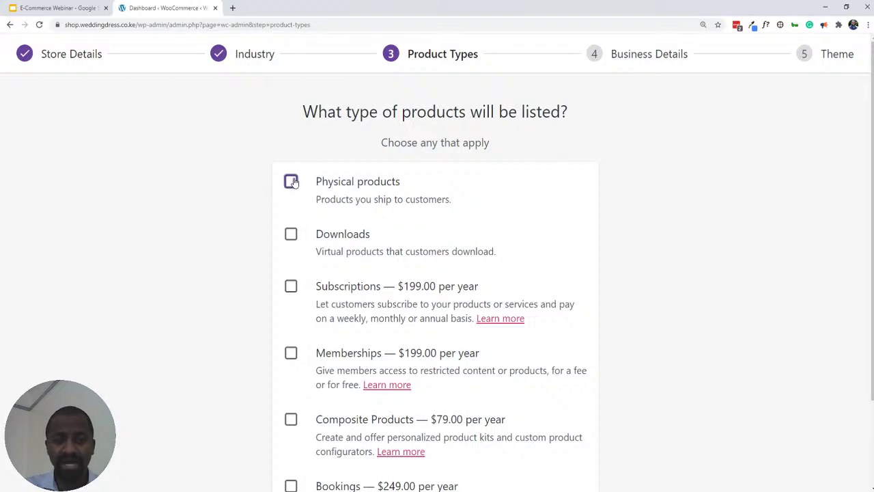
pyautogui.click(291, 233)
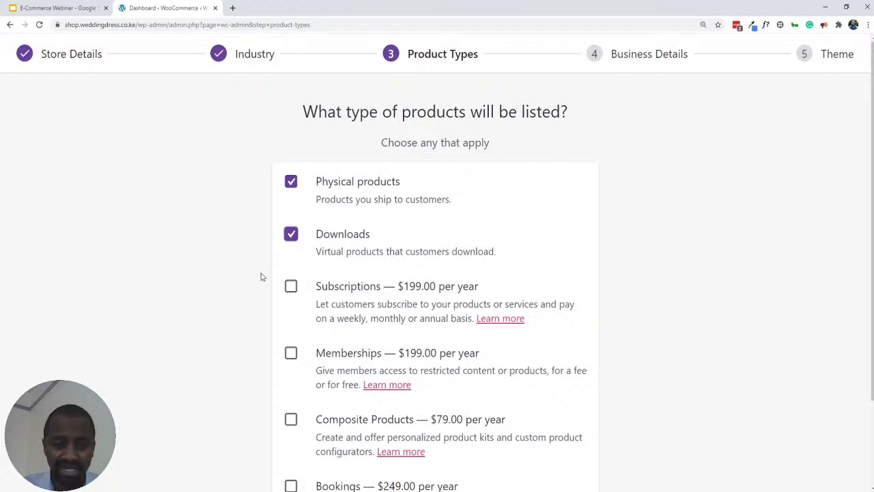
pyautogui.scroll(-1, 429, 151)
pyautogui.scroll(-1, 429, 150)
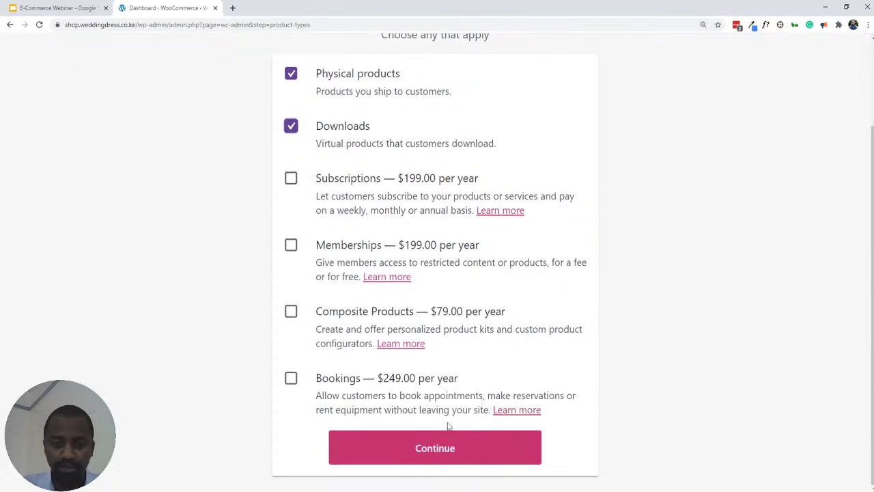
# - Move on to Business Details and set the planned number of products to 11 - 100
pyautogui.click(421, 448)
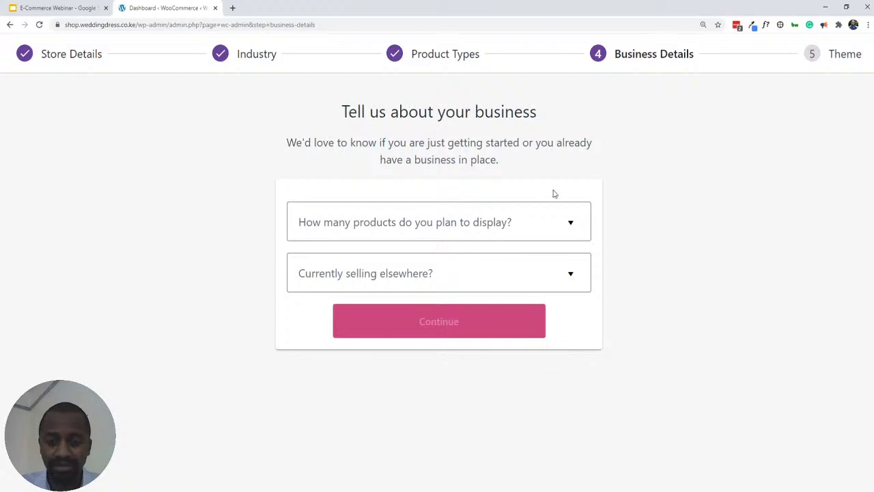
pyautogui.click(553, 231)
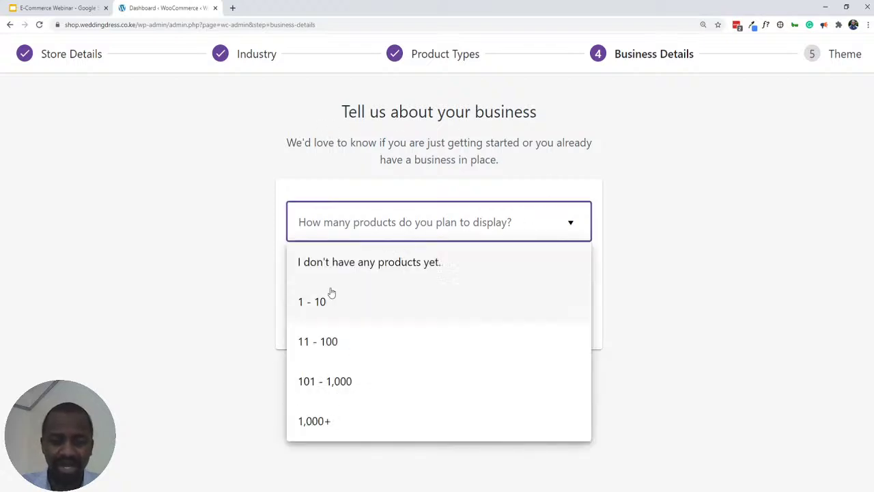
pyautogui.click(324, 348)
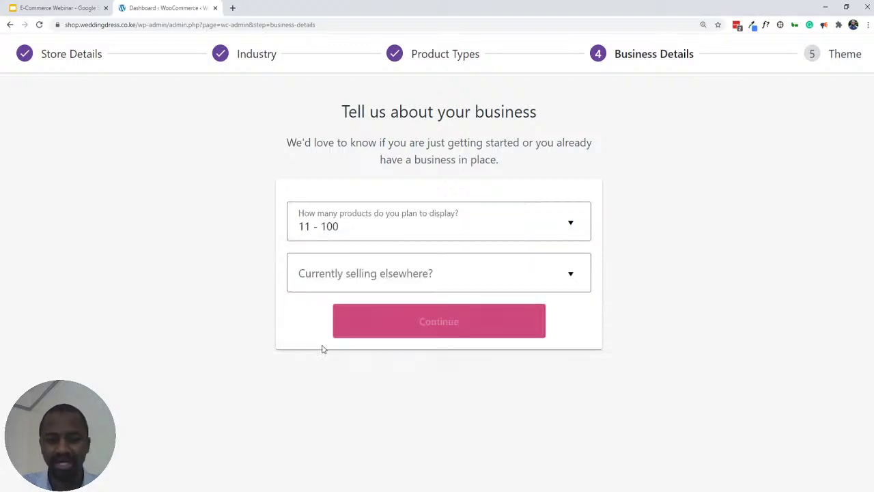
pyautogui.click(522, 227)
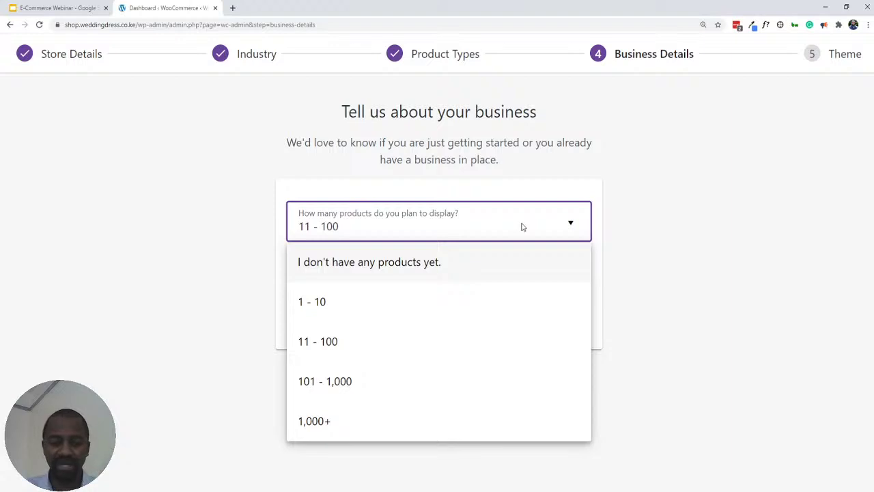
pyautogui.click(645, 162)
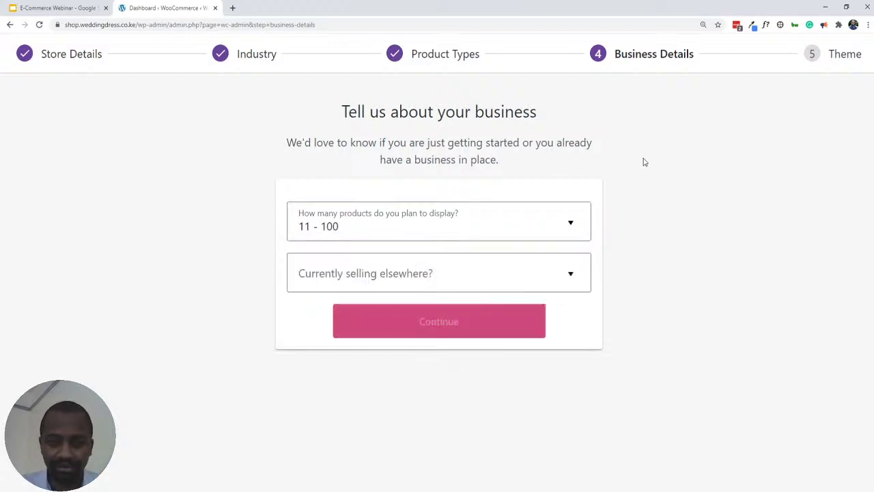
pyautogui.click(428, 273)
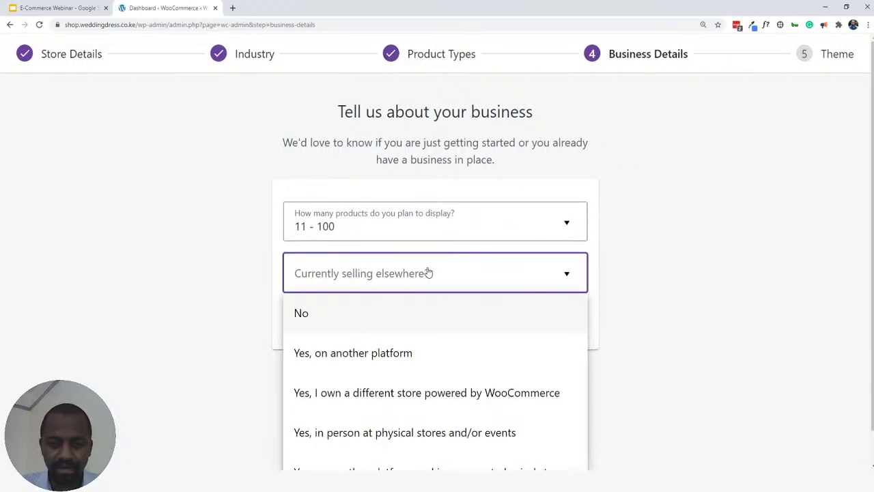
pyautogui.scroll(-1, 664, 170)
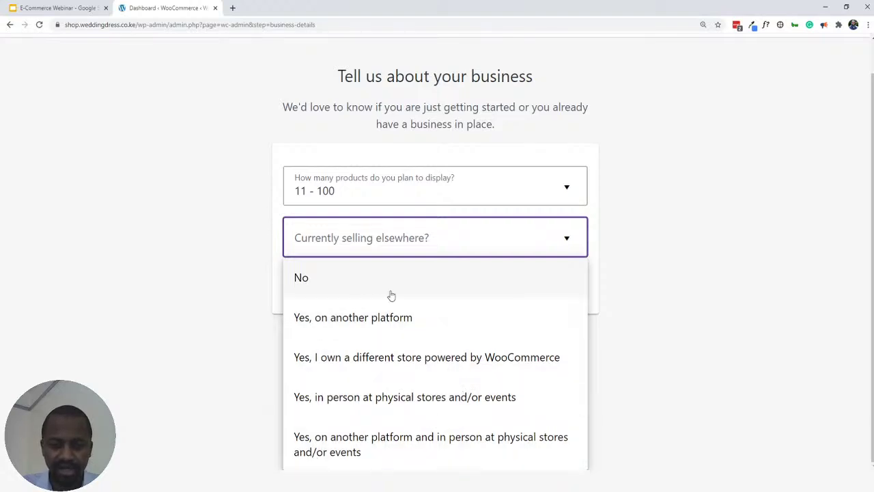
# - Answer No to selling elsewhere and review the Facebook, Mailchimp and Google Ads add-ons
pyautogui.click(328, 277)
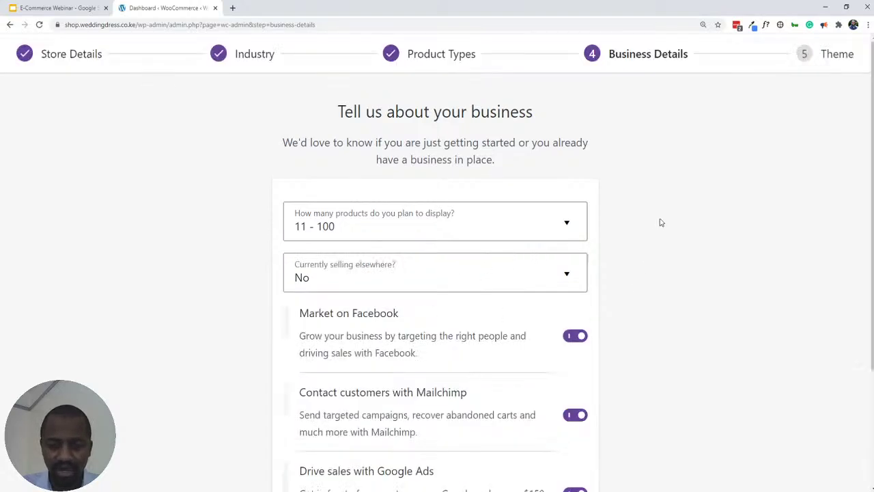
pyautogui.scroll(-3, 660, 220)
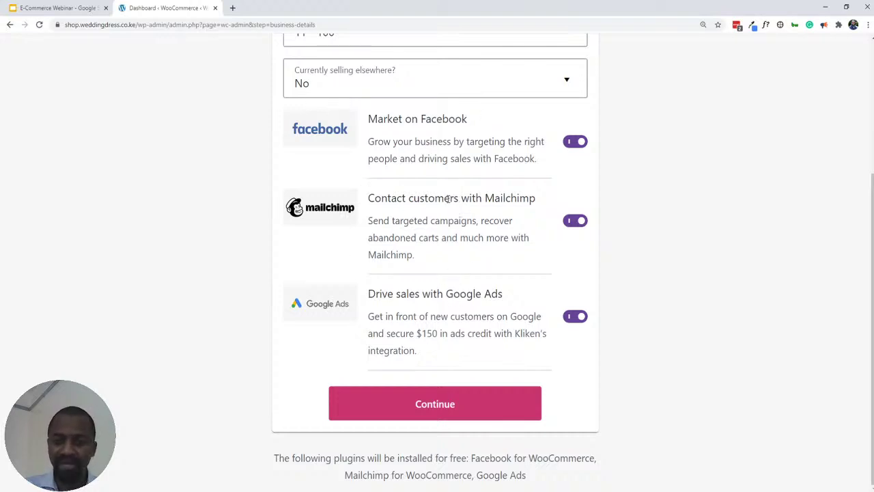
pyautogui.tripleClick(388, 118)
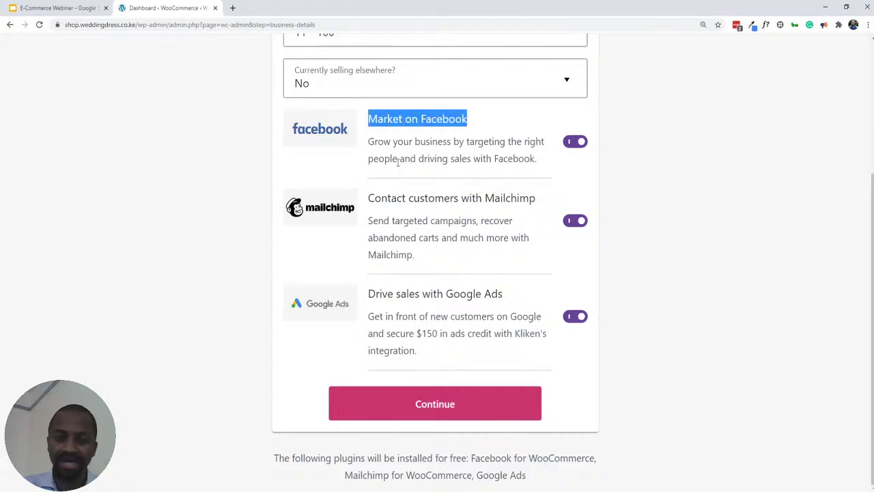
pyautogui.tripleClick(391, 197)
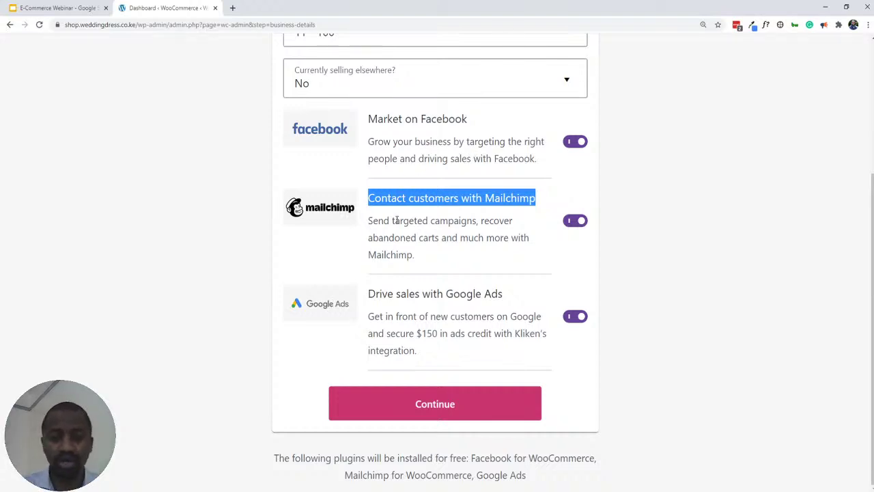
pyautogui.tripleClick(413, 294)
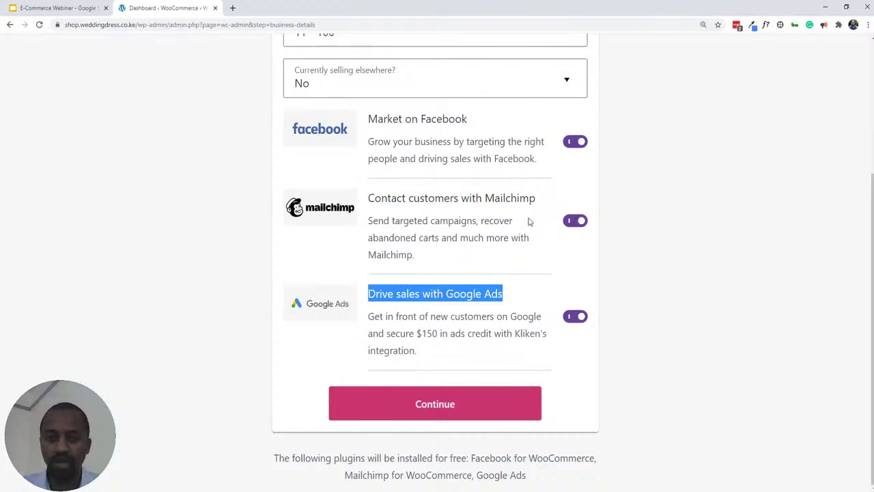
# - Switch off the Facebook, Mailchimp and Google Ads plugin toggles
pyautogui.click(572, 141)
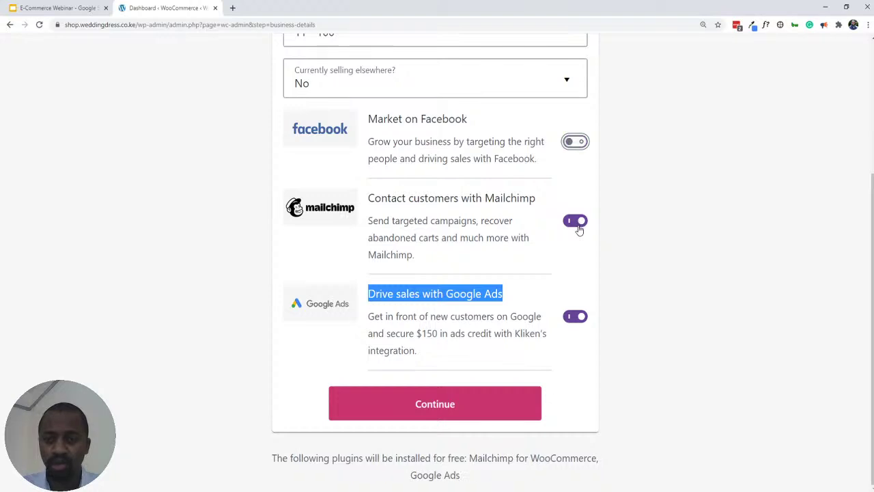
pyautogui.click(578, 222)
pyautogui.click(578, 339)
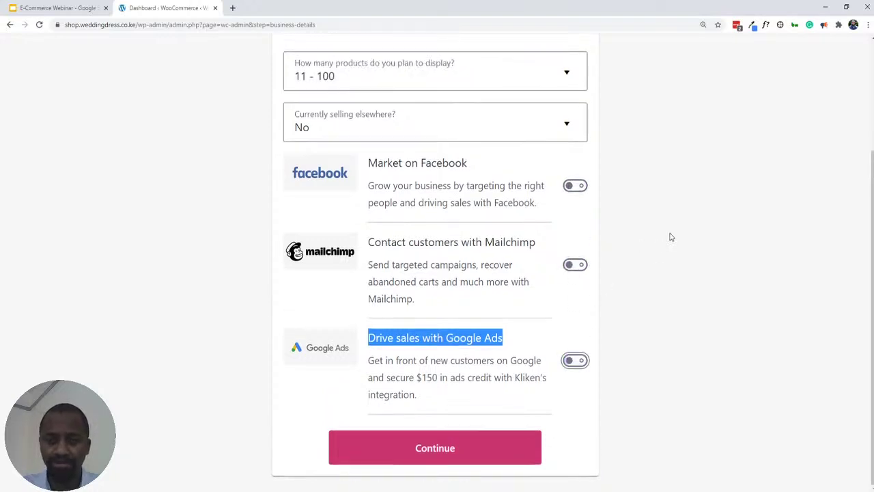
pyautogui.scroll(3, 687, 179)
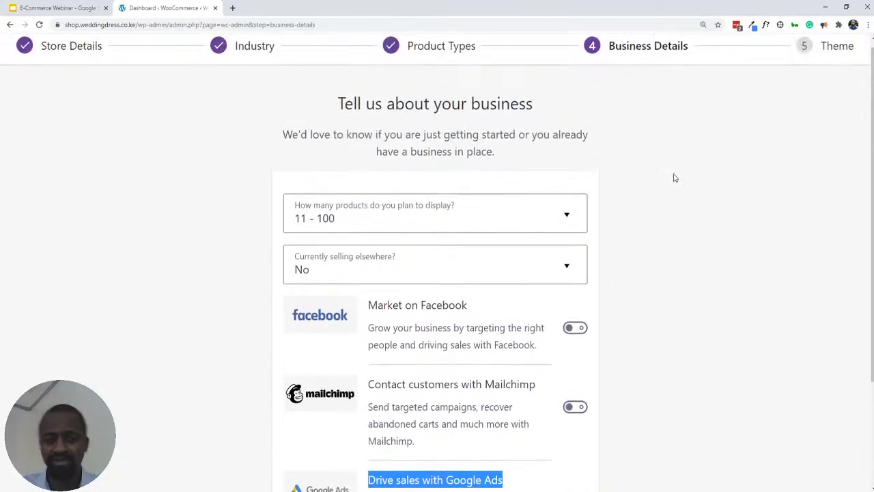
pyautogui.scroll(-2, 673, 179)
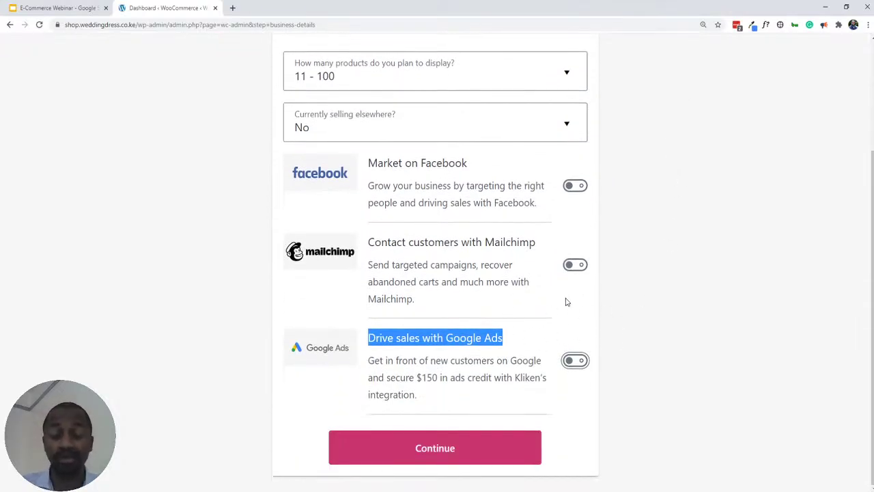
pyautogui.click(424, 448)
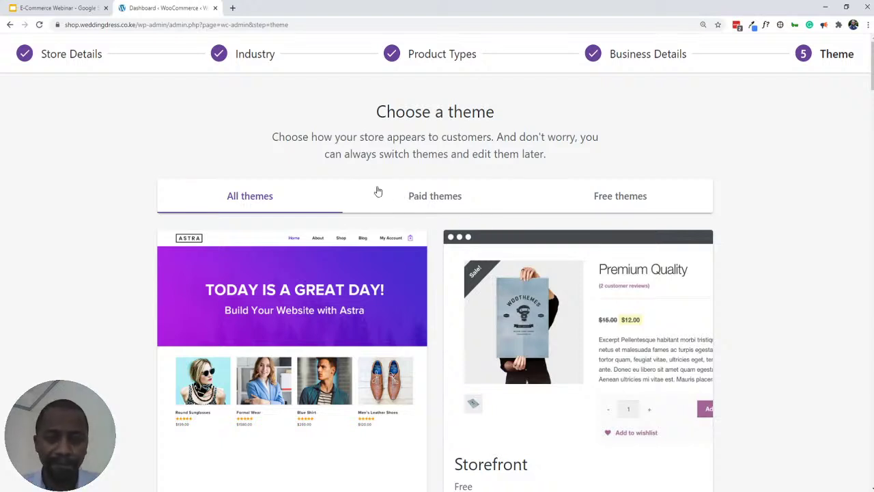
pyautogui.scroll(-1, 326, 188)
pyautogui.scroll(-3, 324, 189)
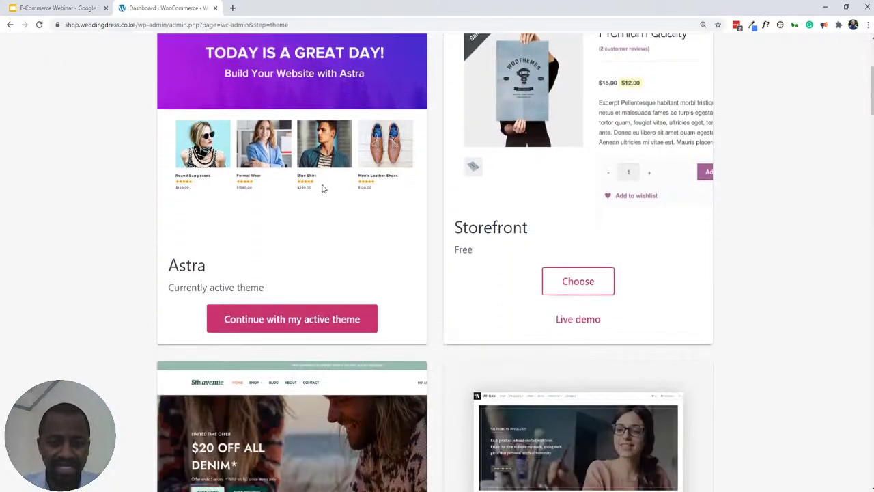
pyautogui.scroll(3, 321, 189)
pyautogui.scroll(-2, 305, 152)
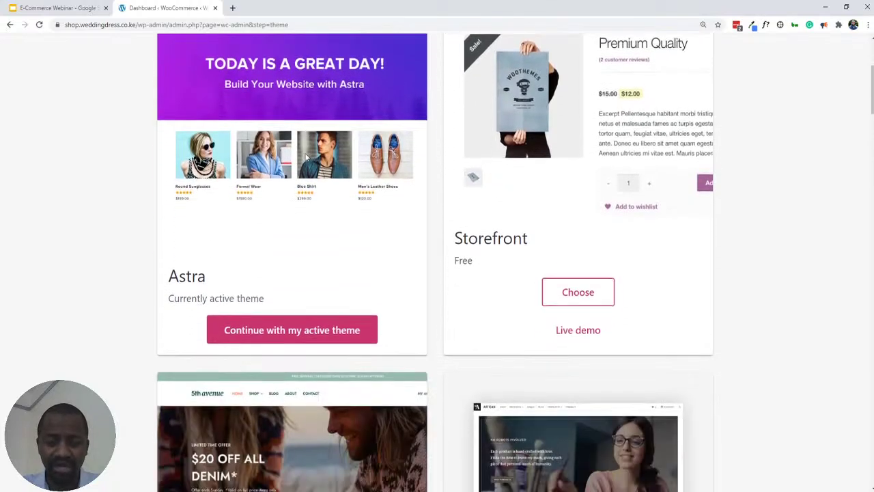
pyautogui.scroll(-1, 307, 262)
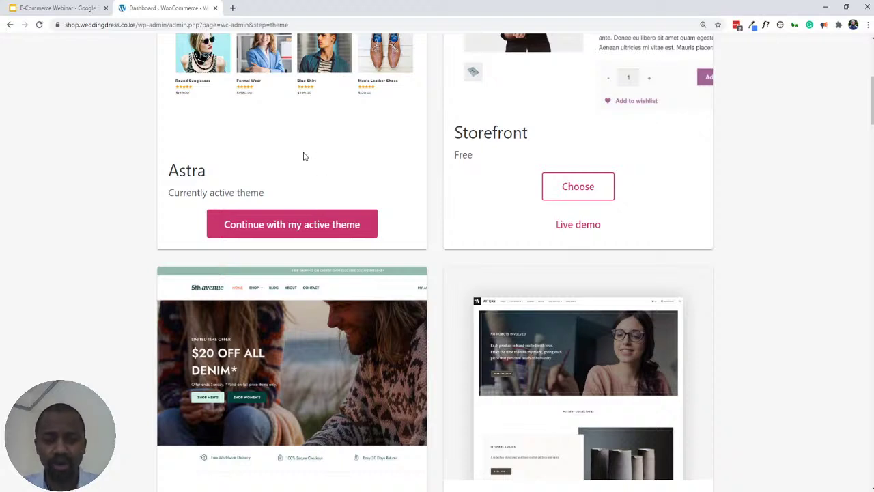
pyautogui.scroll(3, 384, 205)
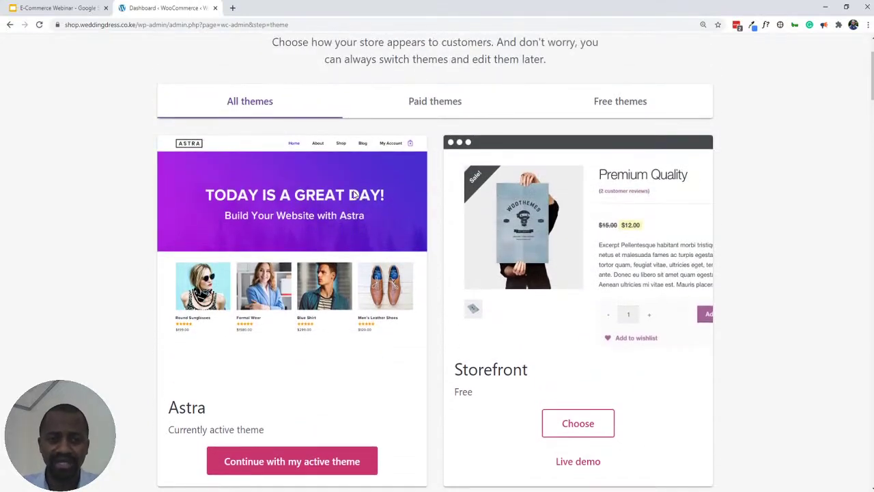
pyautogui.scroll(-1, 335, 199)
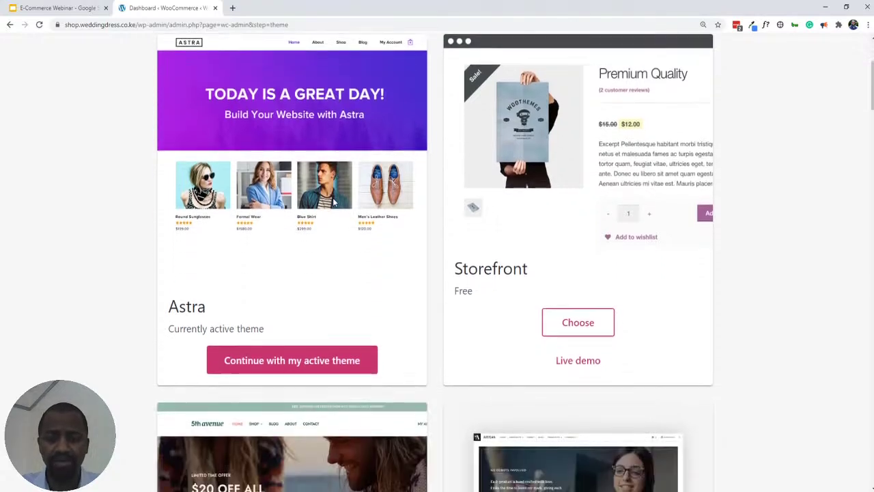
pyautogui.scroll(-1, 334, 202)
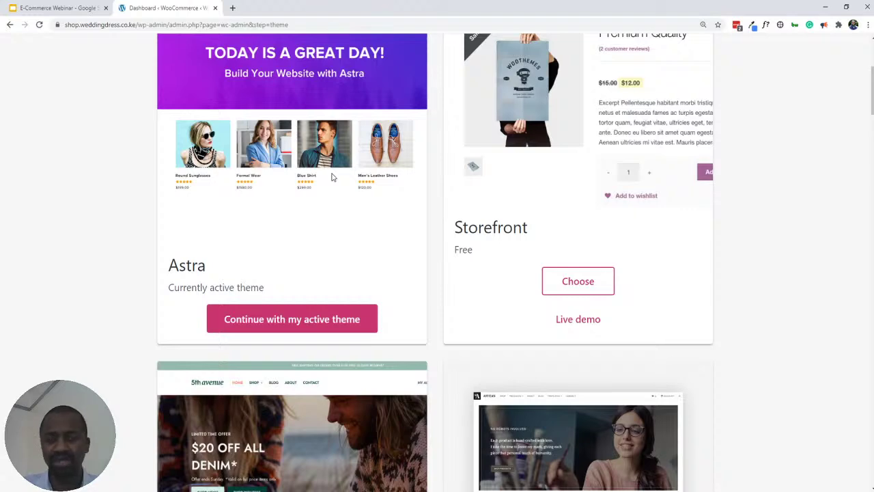
pyautogui.scroll(3, 334, 179)
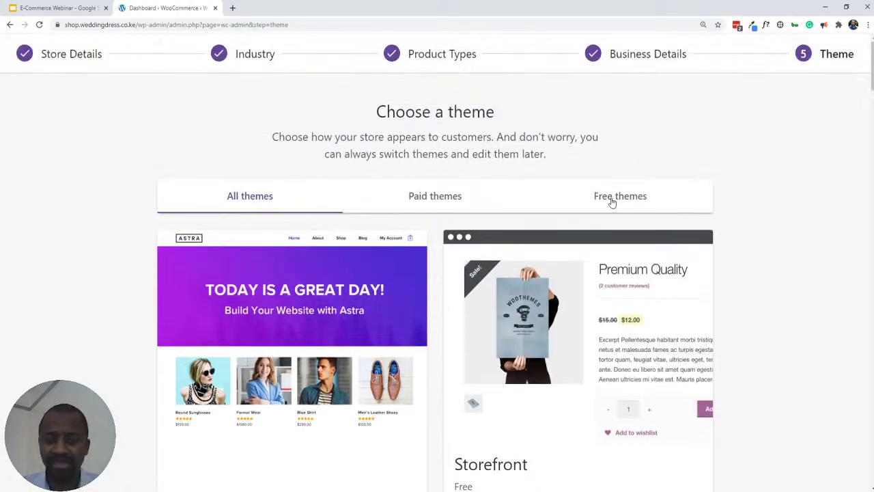
# - Filter the themes to free ones and browse Astra, Storefront, Deli and Boutique
pyautogui.click(613, 202)
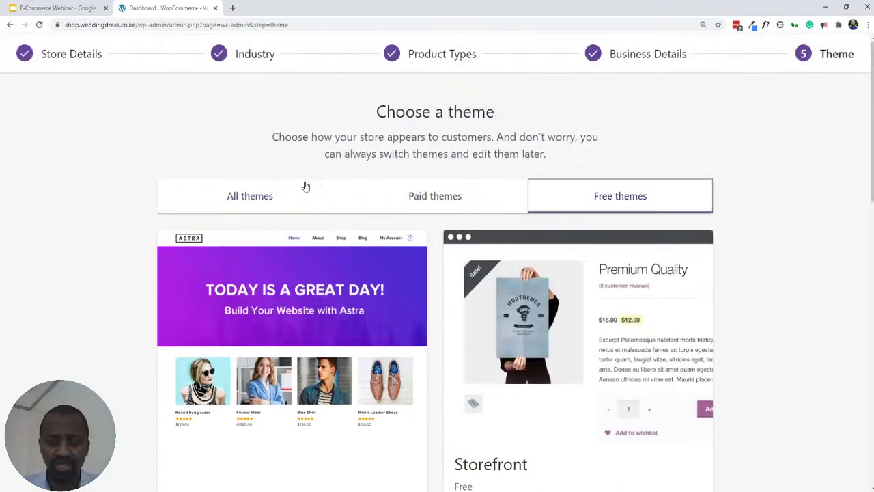
pyautogui.scroll(-3, 393, 171)
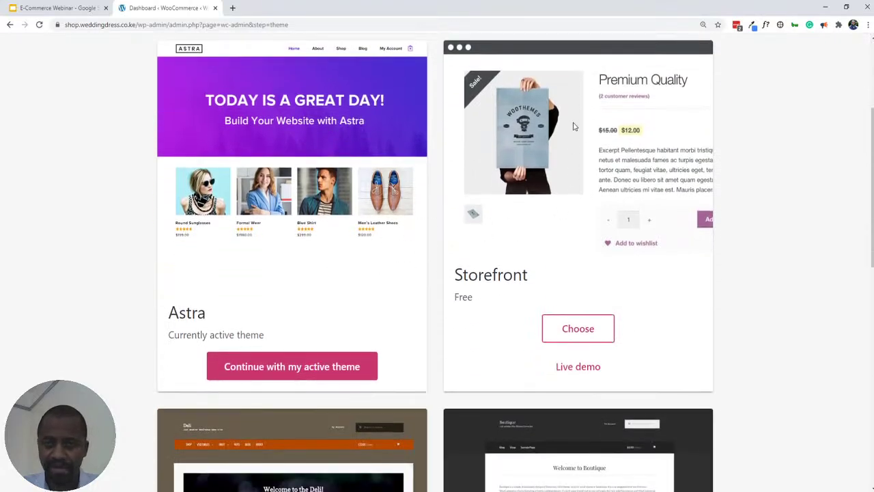
pyautogui.scroll(-3, 572, 130)
pyautogui.scroll(-3, 390, 239)
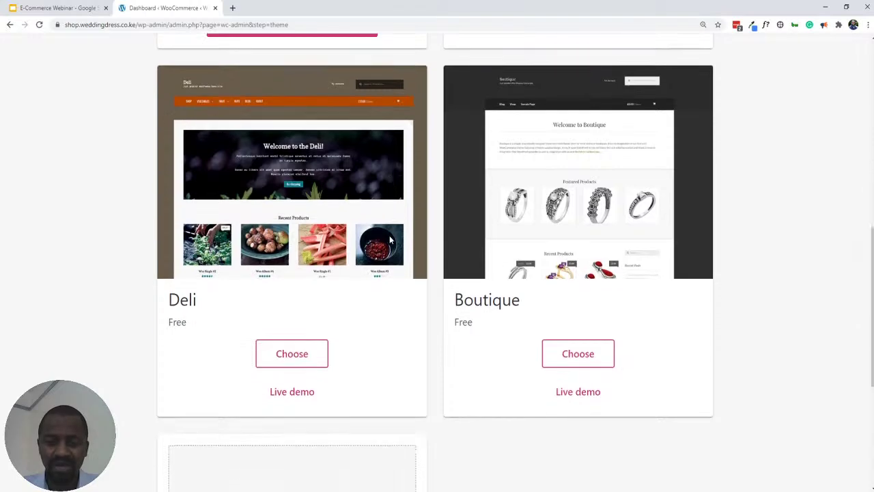
pyautogui.scroll(-2, 311, 207)
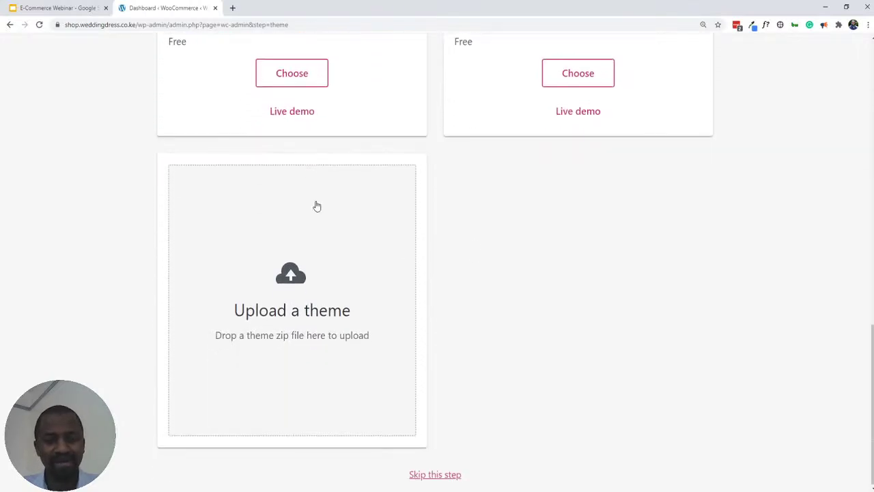
pyautogui.scroll(3, 478, 246)
pyautogui.scroll(6, 430, 236)
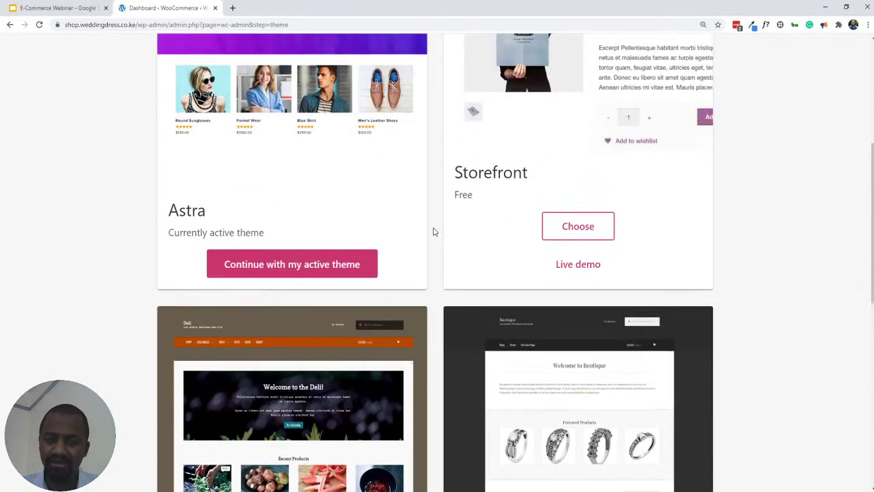
pyautogui.scroll(3, 433, 226)
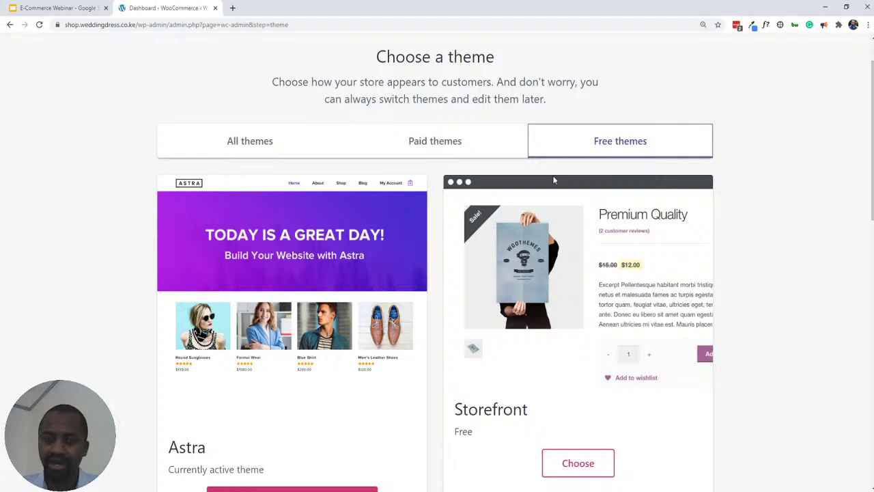
pyautogui.scroll(-2, 511, 194)
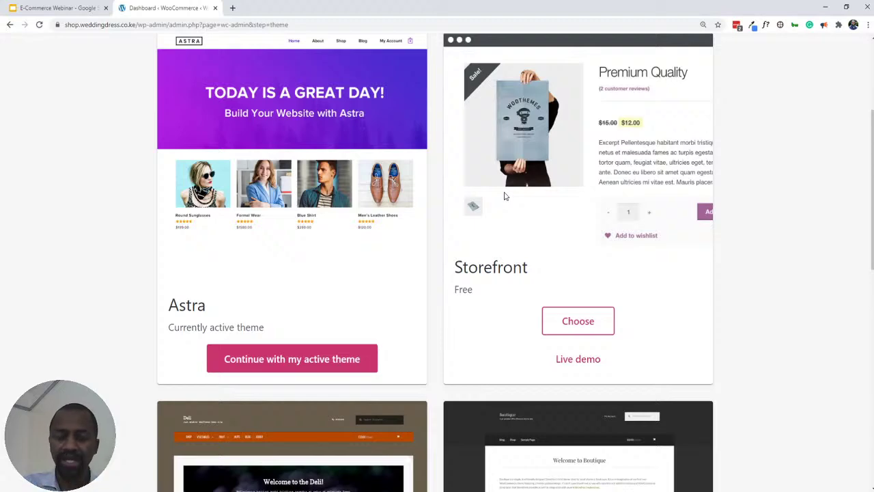
pyautogui.scroll(-3, 497, 186)
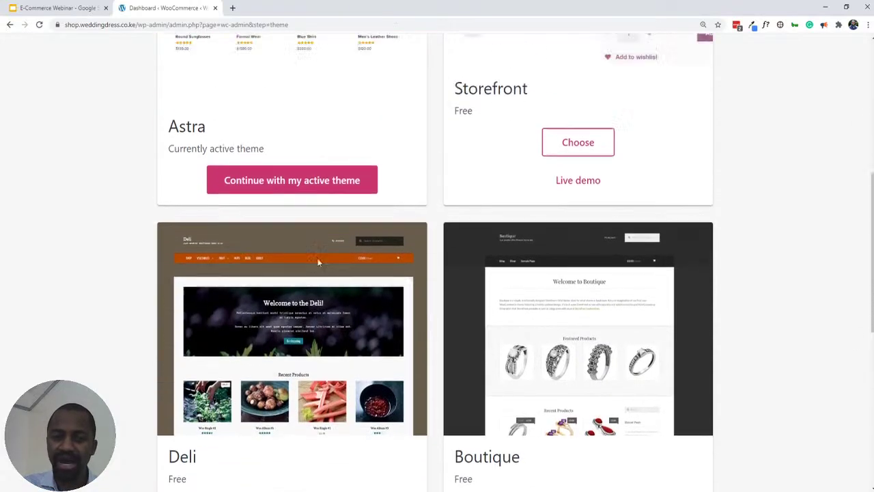
pyautogui.scroll(4, 318, 261)
# - Filter the themes to paid ones and browse Fifth Avenue, Artisan, Threads and Block Shop
pyautogui.click(371, 96)
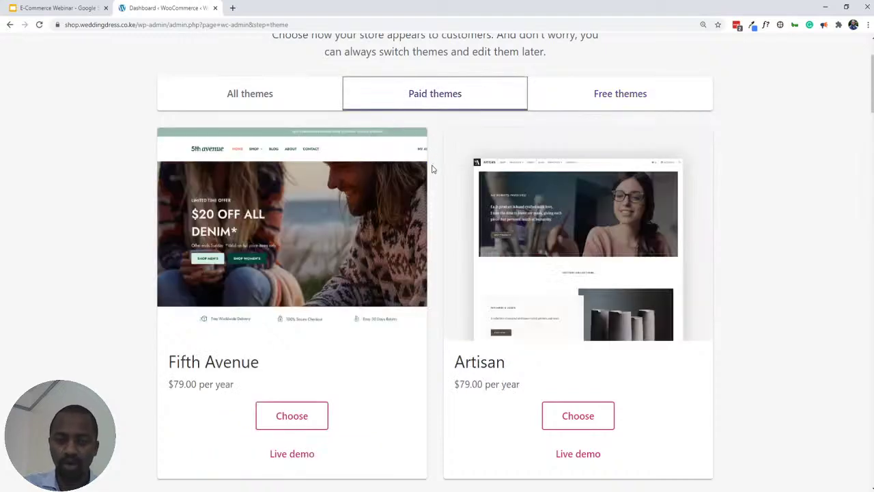
pyautogui.scroll(-2, 432, 169)
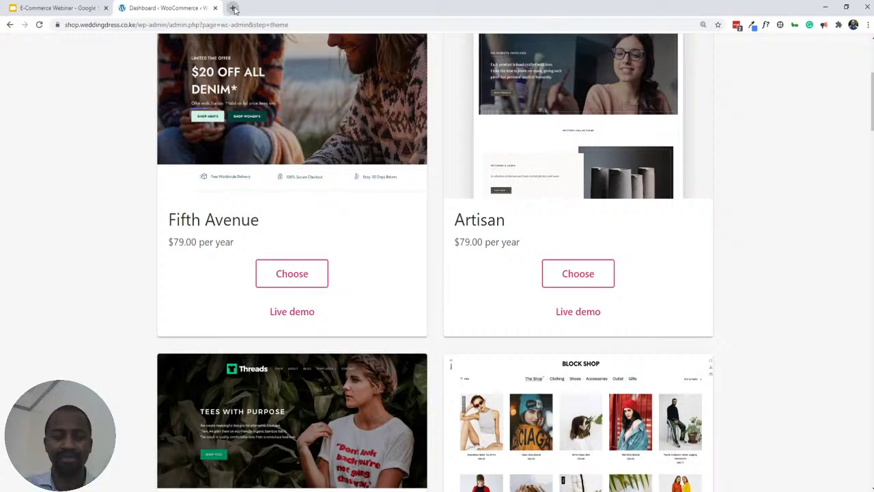
pyautogui.scroll(-3, 462, 64)
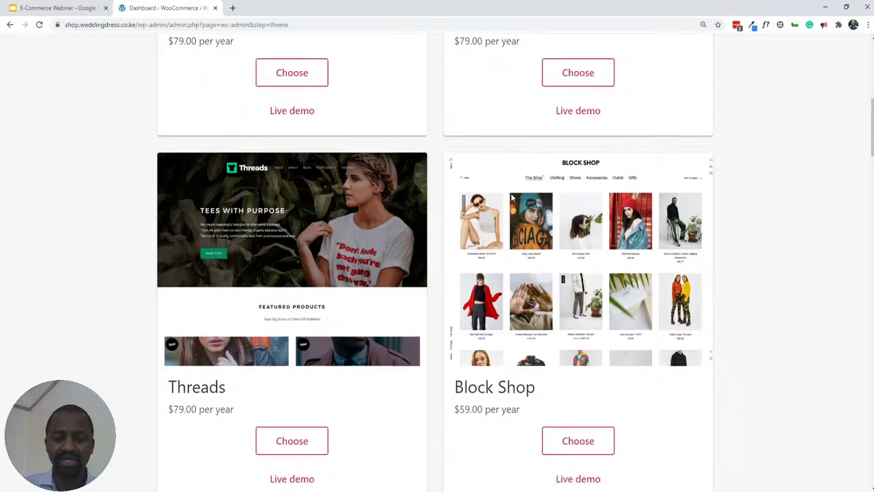
pyautogui.scroll(-2, 512, 197)
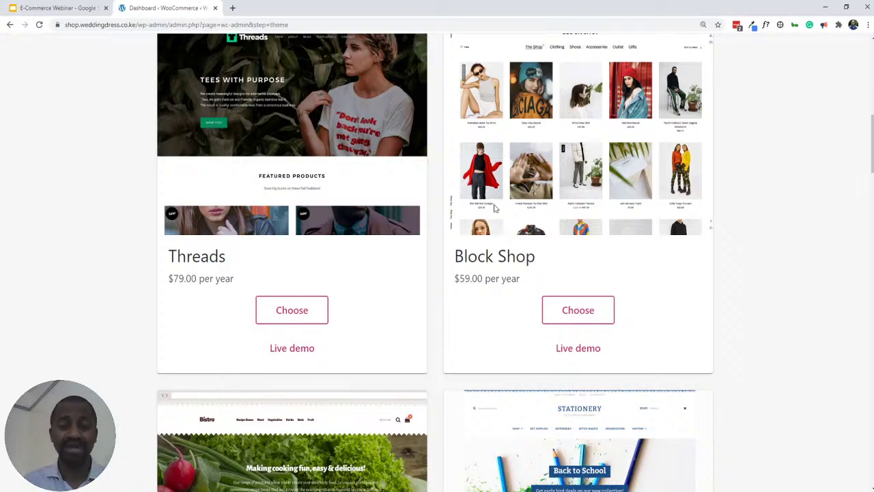
pyautogui.scroll(8, 414, 209)
pyautogui.scroll(1, 414, 208)
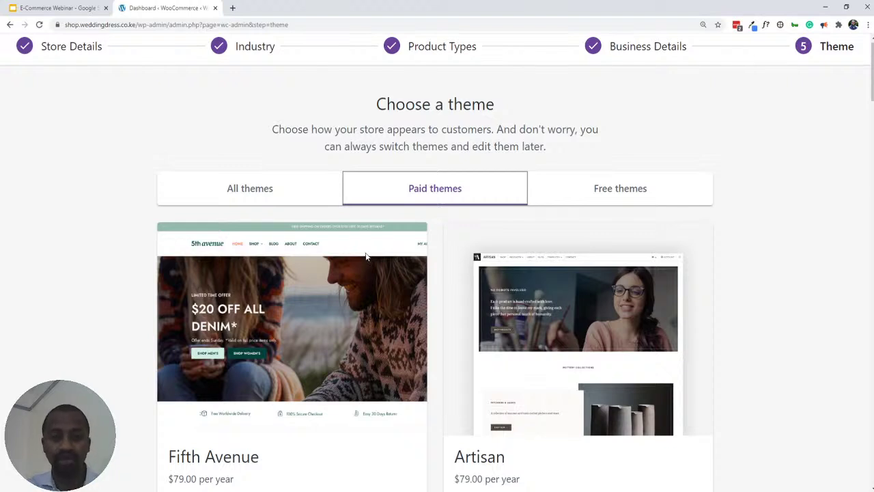
# - Return to the All themes list and scroll to the active Astra and free Storefront cards
pyautogui.click(258, 189)
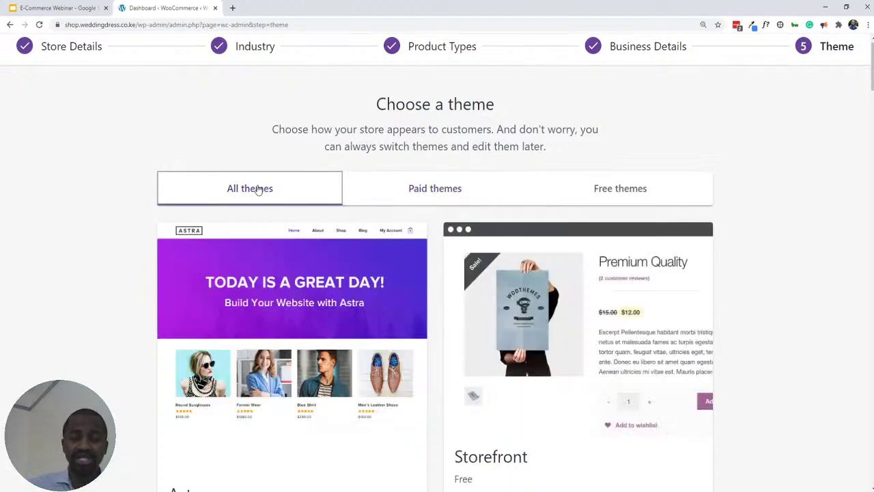
pyautogui.scroll(-3, 273, 280)
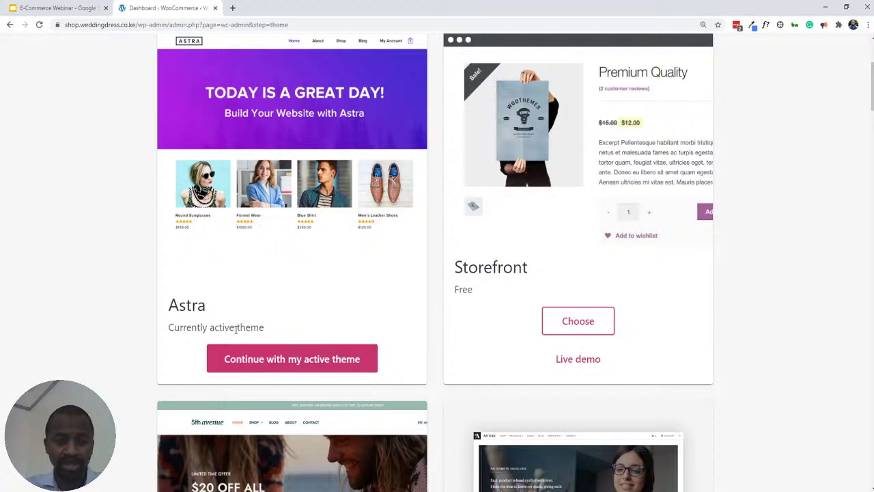
pyautogui.scroll(3, 236, 329)
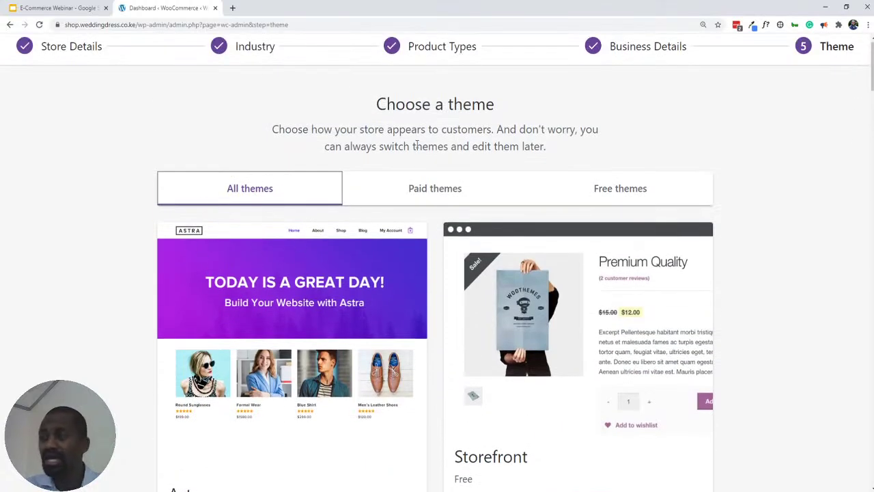
pyautogui.scroll(-3, 253, 263)
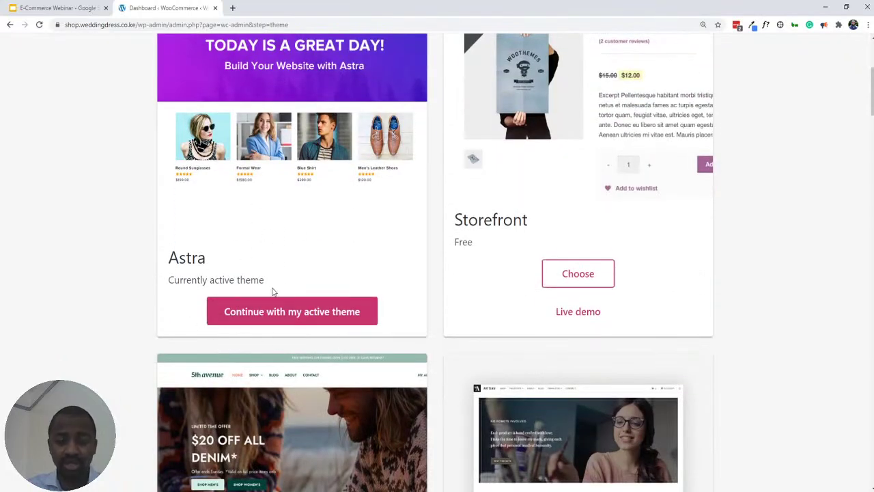
pyautogui.click(283, 312)
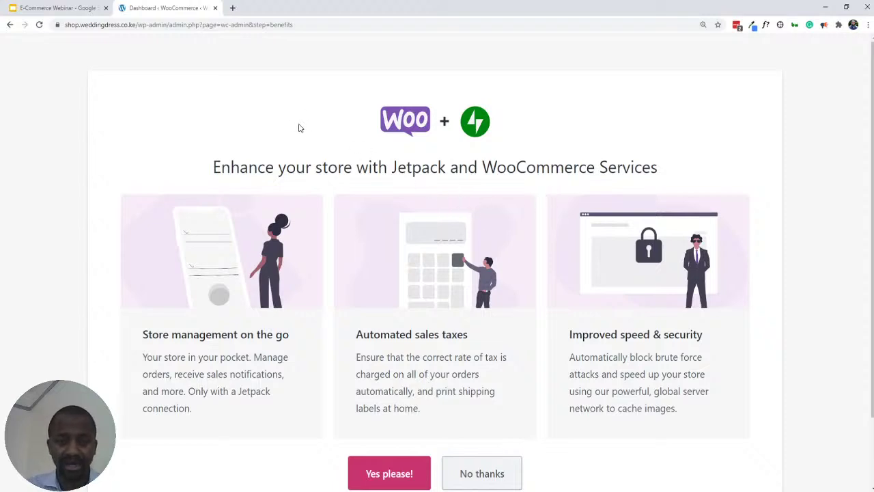
pyautogui.scroll(-2, 284, 125)
pyautogui.scroll(2, 293, 151)
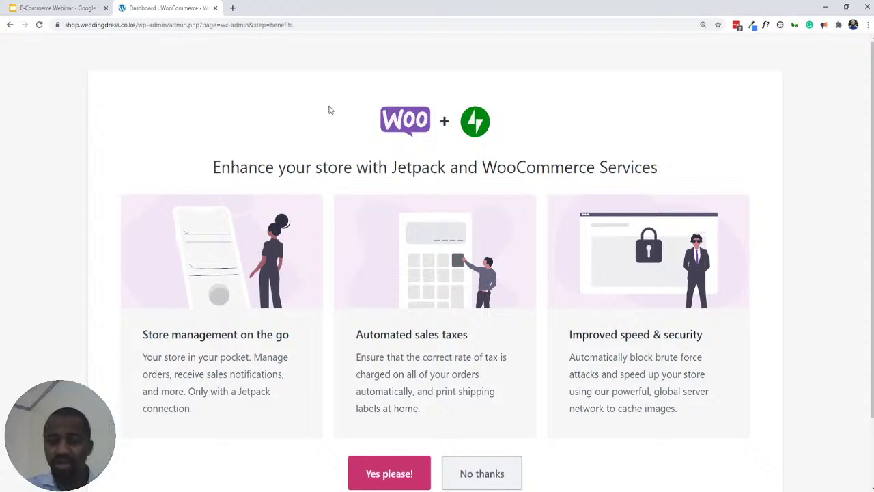
pyautogui.scroll(-2, 451, 123)
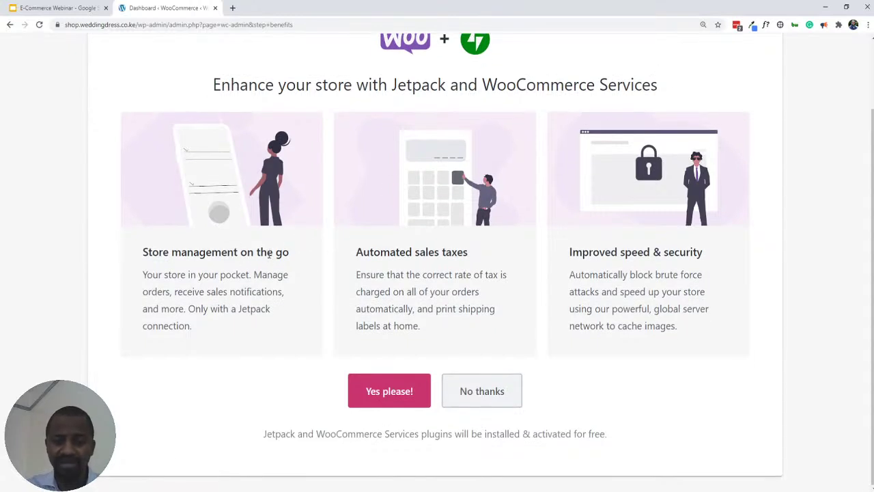
pyautogui.scroll(3, 270, 263)
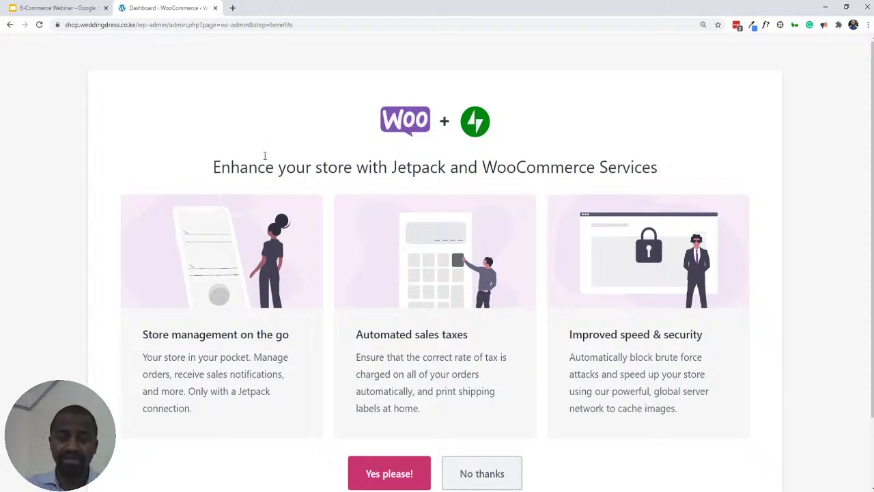
pyautogui.scroll(-1, 265, 155)
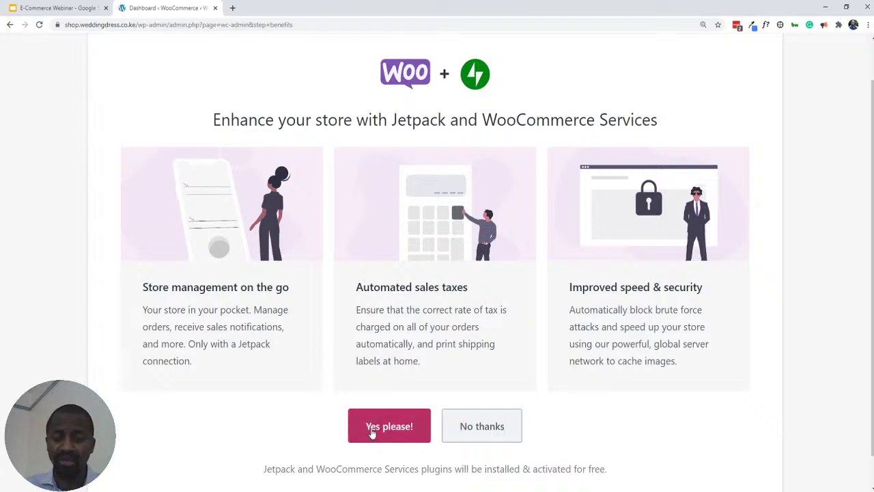
# - Decline the Jetpack and WooCommerce Services offer with 'No thanks'
pyautogui.click(465, 430)
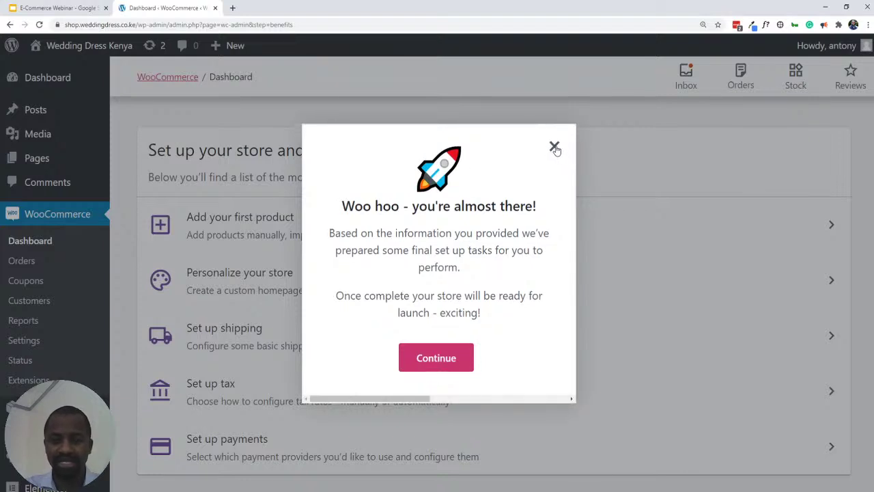
# - Dismiss the 'almost there' message and review the five-step store setup task list
pyautogui.click(554, 148)
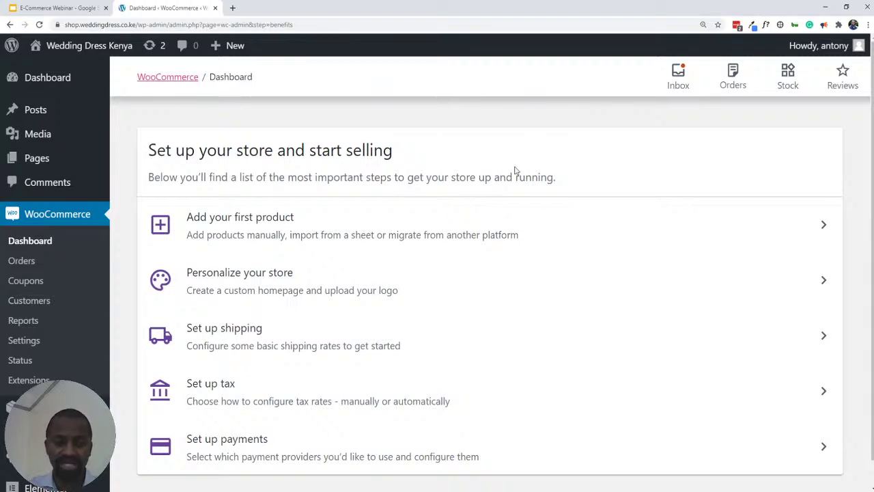
pyautogui.scroll(-1, 344, 232)
pyautogui.scroll(1, 339, 234)
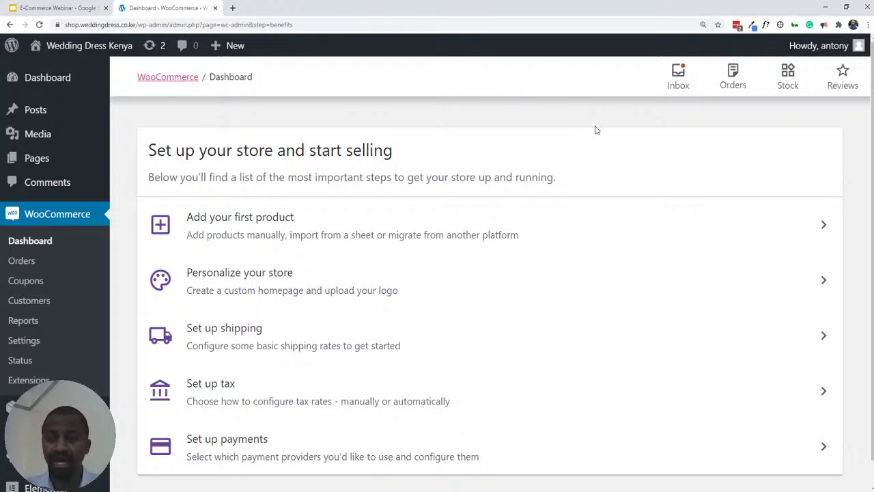
pyautogui.scroll(-1, 355, 248)
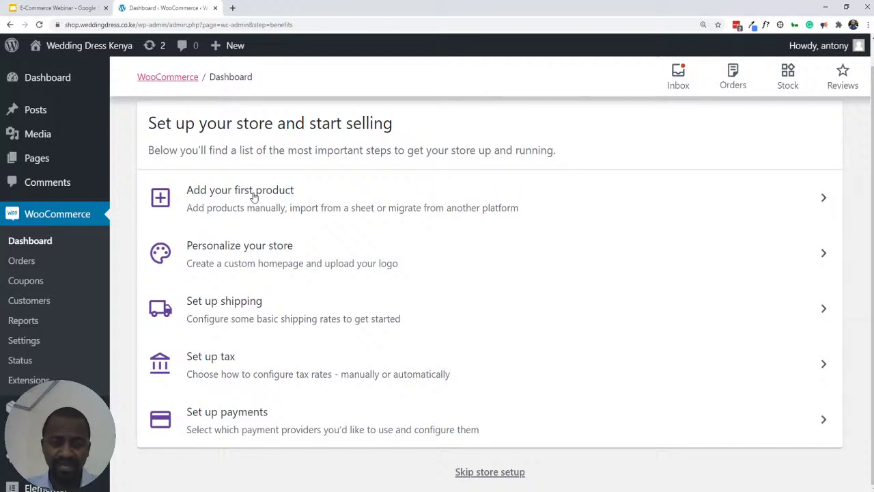
pyautogui.click(257, 195)
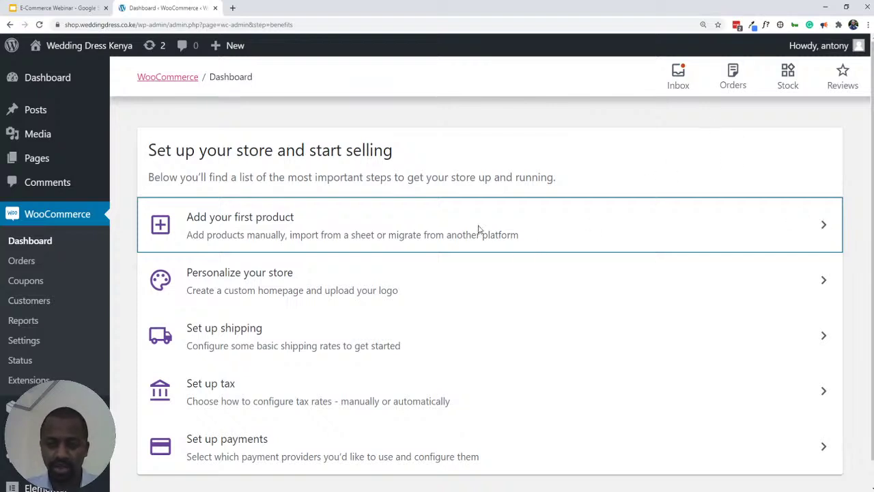
# - Choose 'Add manually (recommended)' for the first product in a new tab, then return to the Dashboard
pyautogui.click(300, 225)
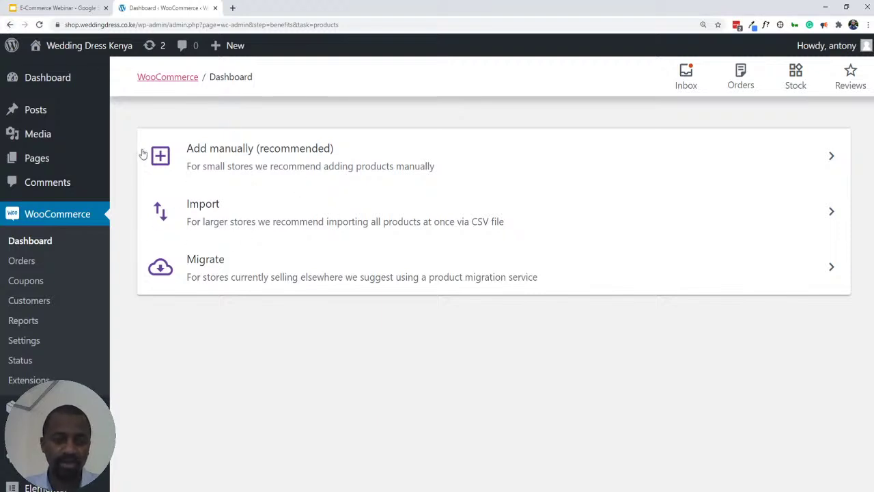
pyautogui.click(9, 24)
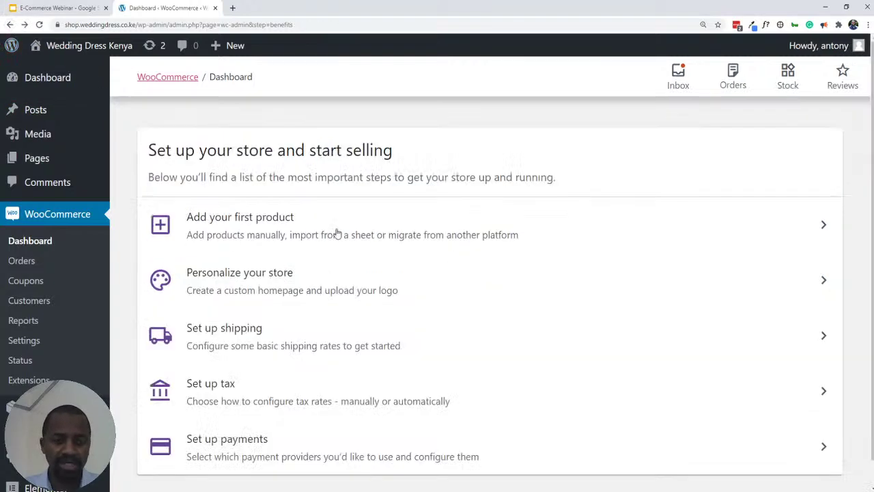
pyautogui.click(329, 224)
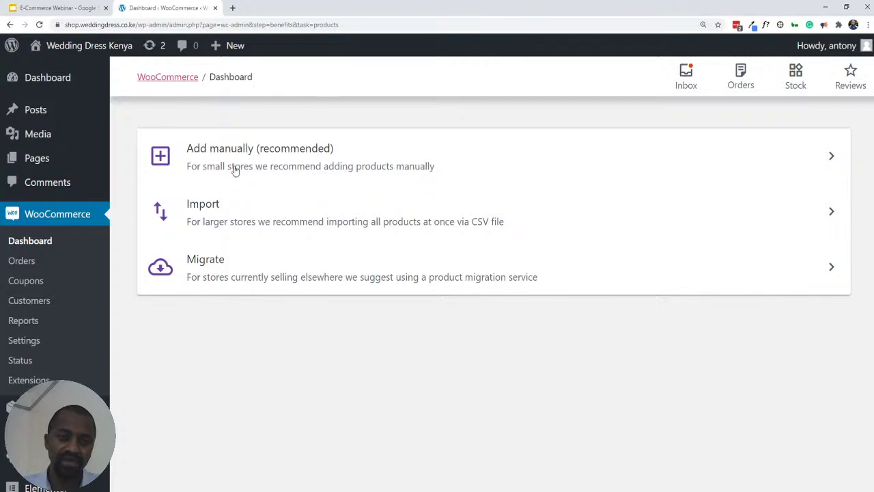
pyautogui.click(305, 158)
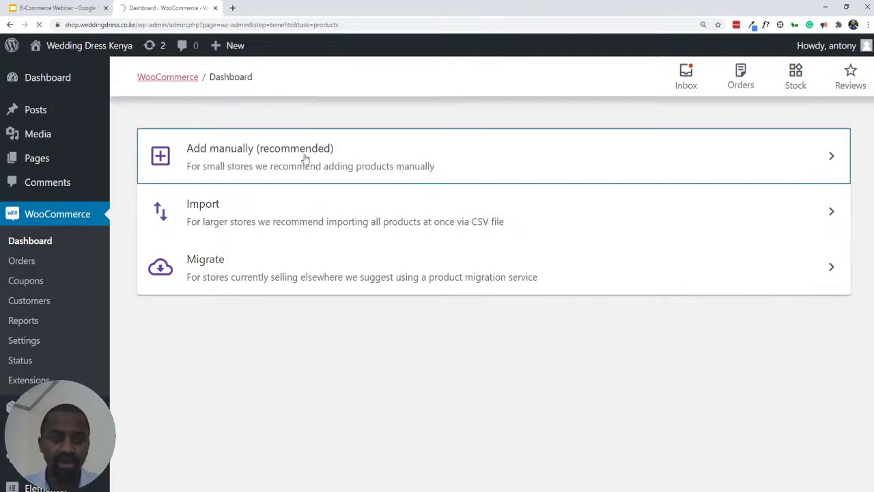
pyautogui.click(10, 26)
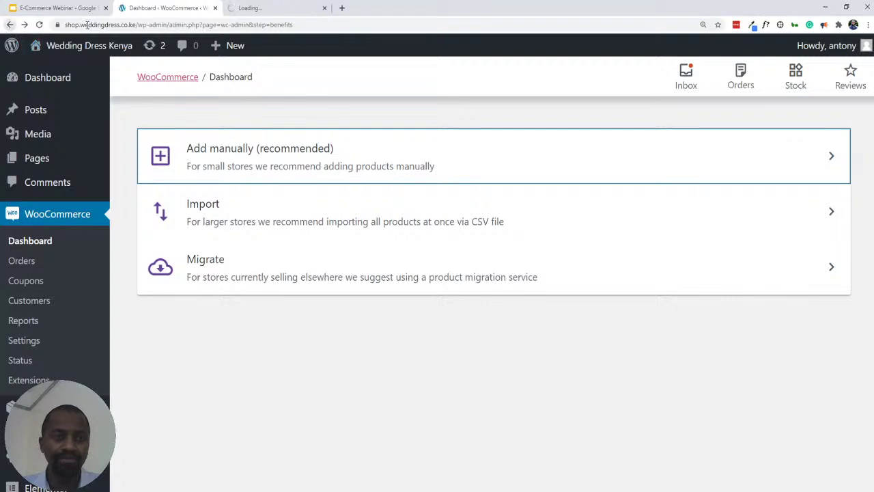
pyautogui.click(265, 8)
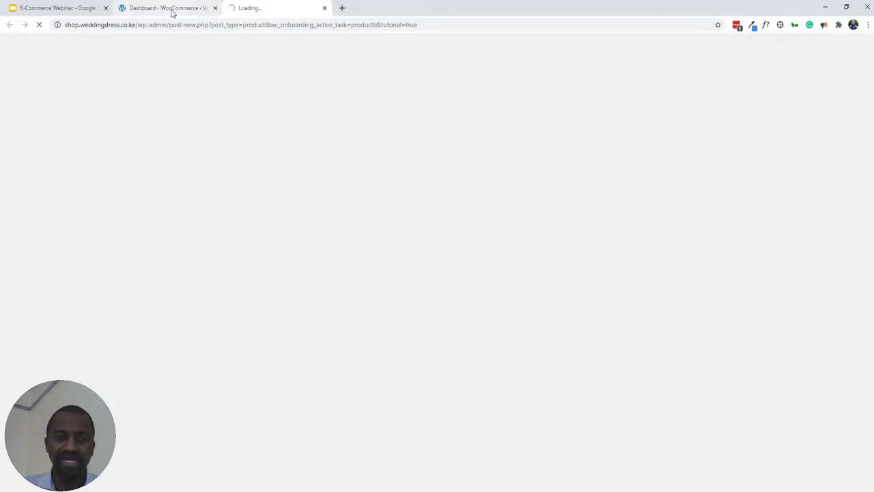
pyautogui.click(168, 10)
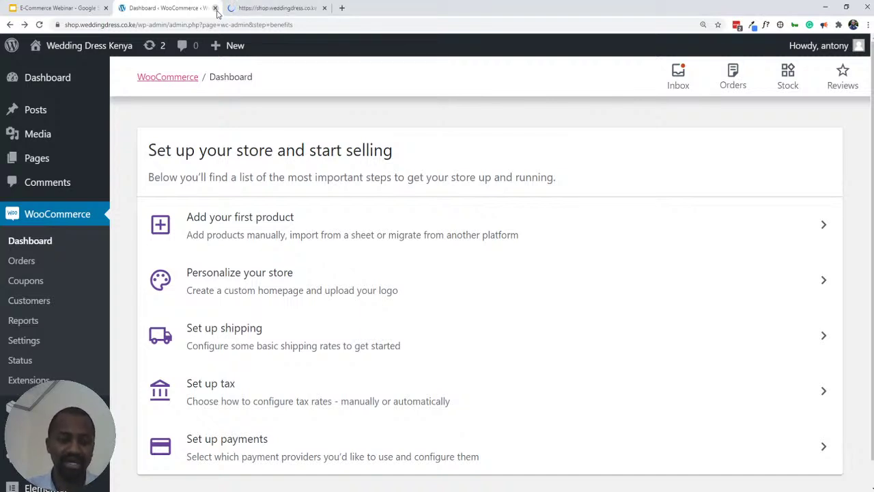
pyautogui.click(268, 278)
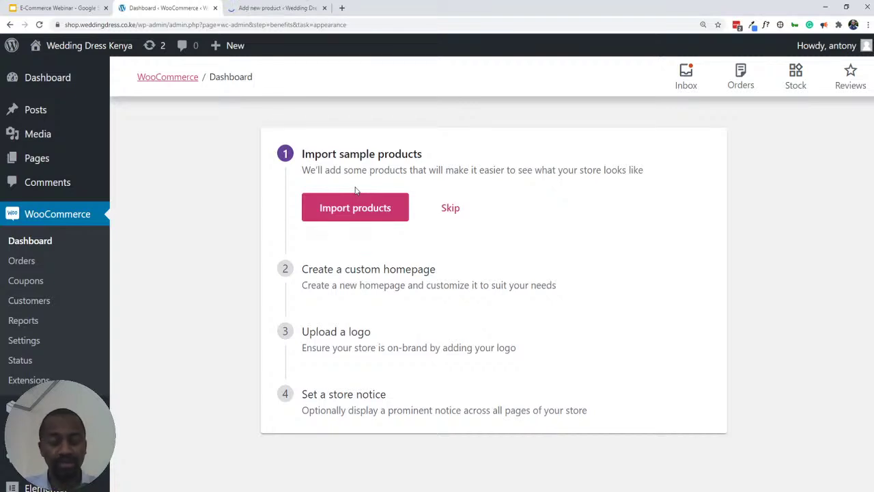
pyautogui.click(257, 9)
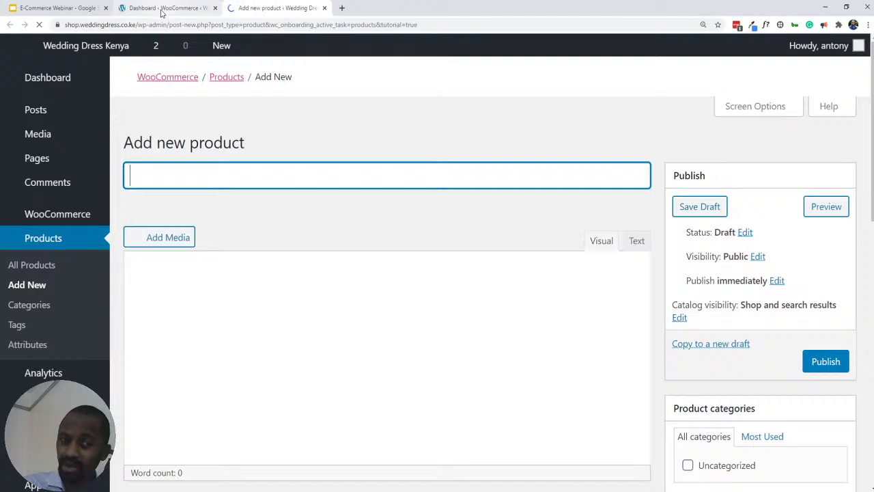
pyautogui.click(162, 8)
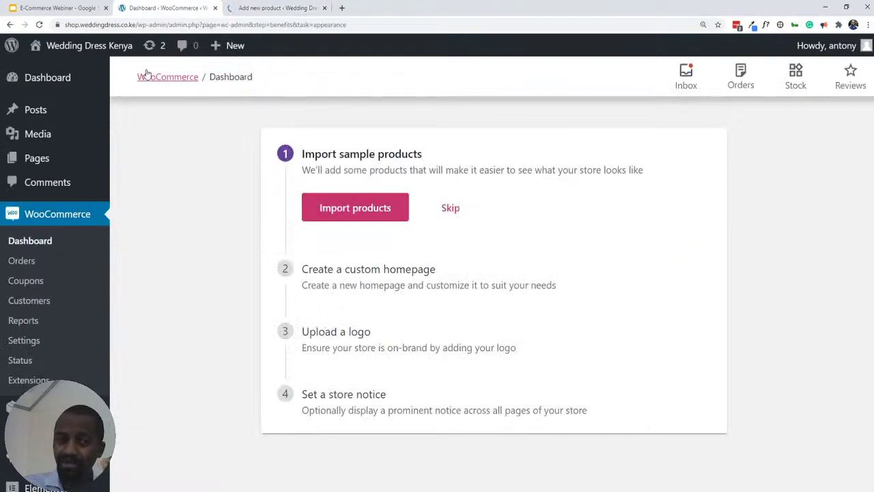
pyautogui.click(10, 25)
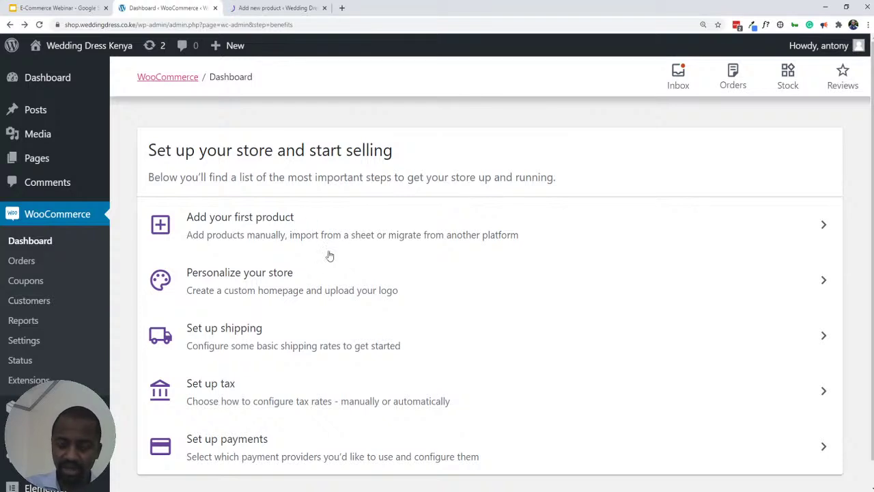
# - Show the personalisation steps: import sample products, custom homepage, upload a logo, store notice
pyautogui.click(251, 287)
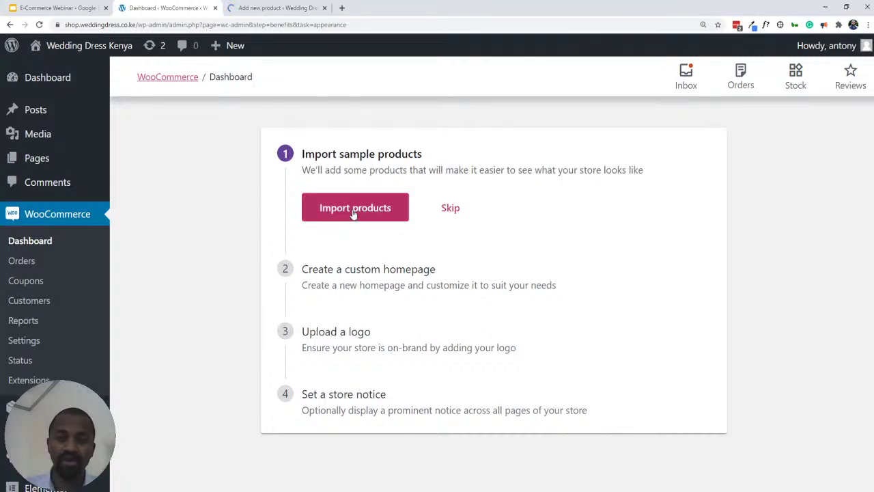
# - Switch to the 'Add new product' tab to bring up the product editor and its guided tour
pyautogui.click(268, 8)
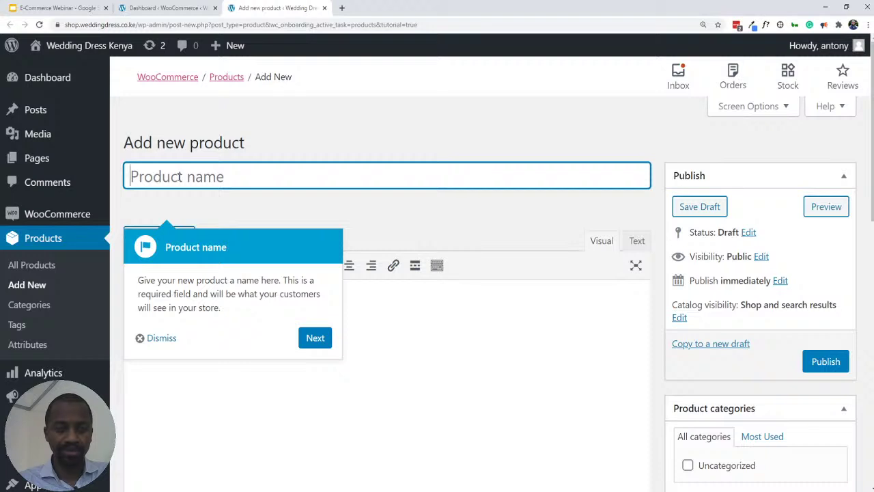
# - Name the product 'Sheath Wedding Dress' and move into the description so the draft autosaves
pyautogui.write('We')
pyautogui.press('BackSpace')
pyautogui.press('BackSpace')
pyautogui.write('S')
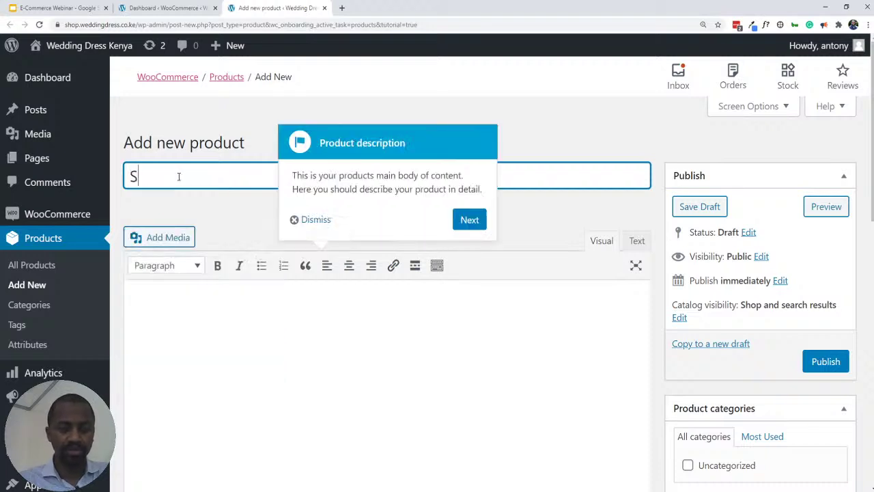
pyautogui.write('heath Wedd')
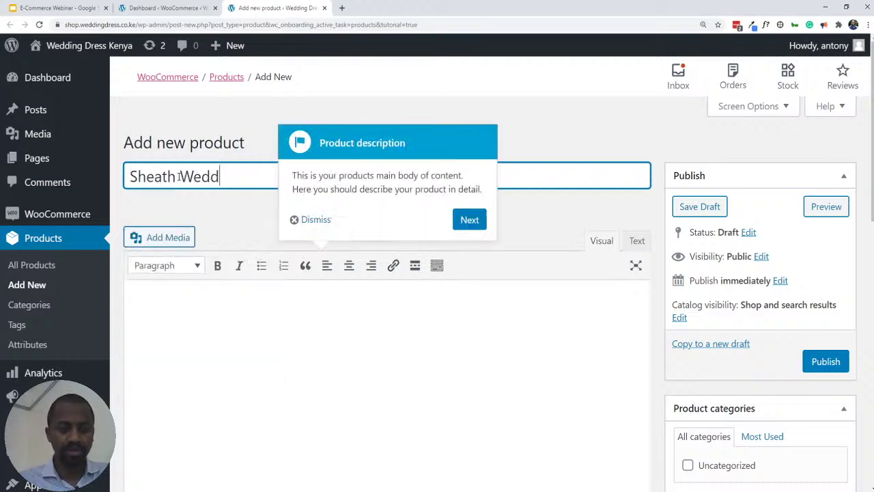
pyautogui.write('ing Dress')
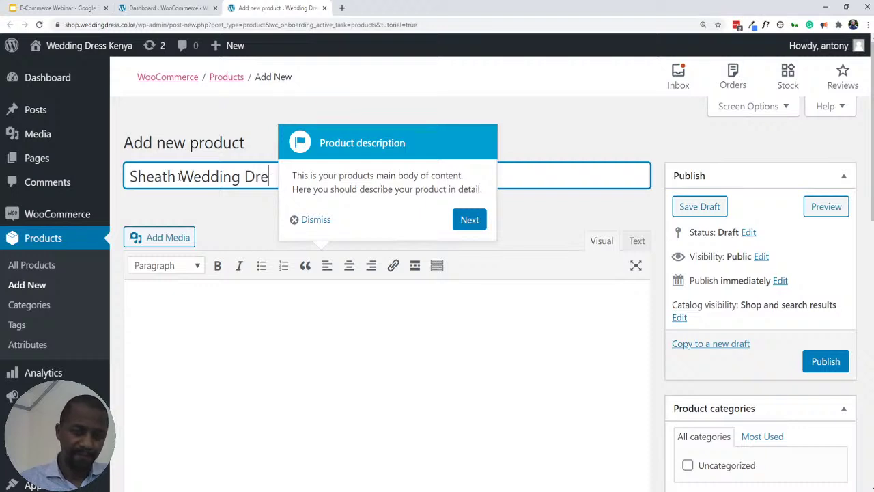
pyautogui.write('ss')
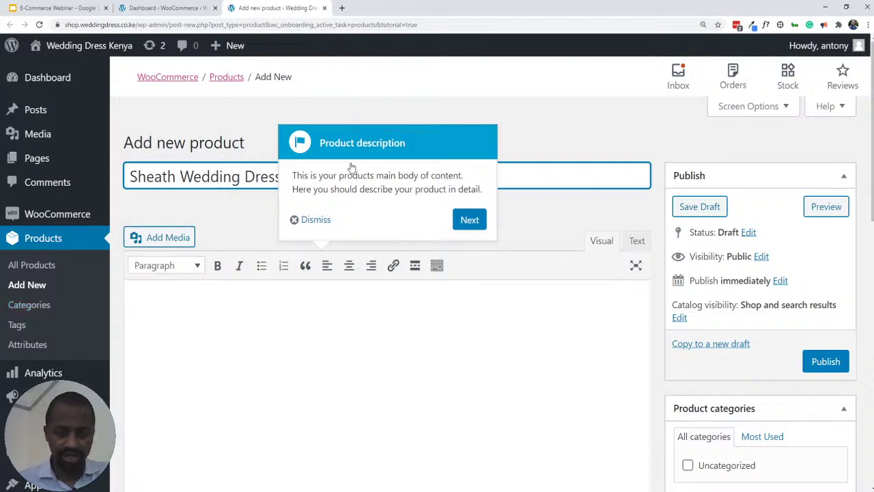
pyautogui.click(237, 310)
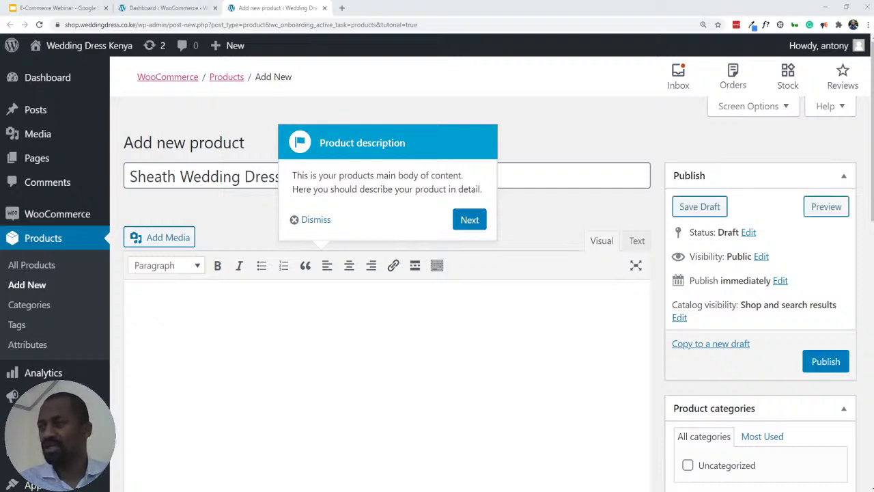
pyautogui.click(307, 320)
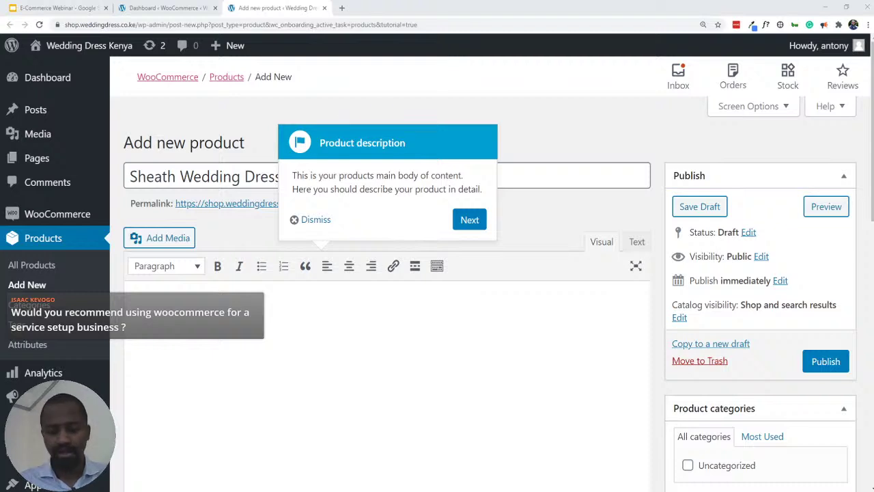
# - Paste the Lorem Ipsum placeholder passage into the product description
pyautogui.click(231, 329)
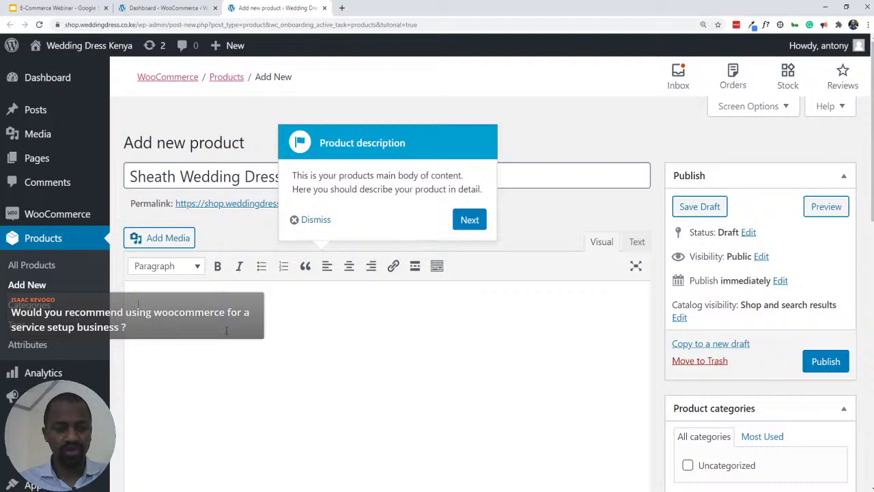
pyautogui.hotkey('ctrl', 'v')
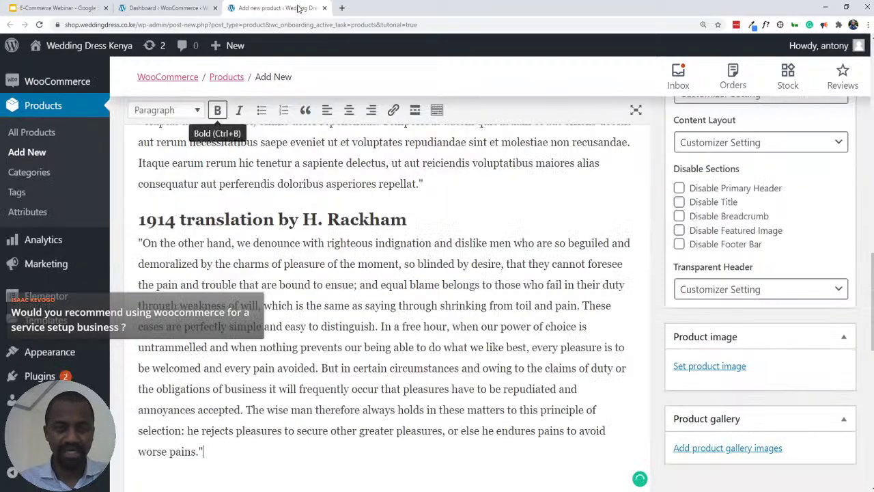
pyautogui.scroll(10, 260, 202)
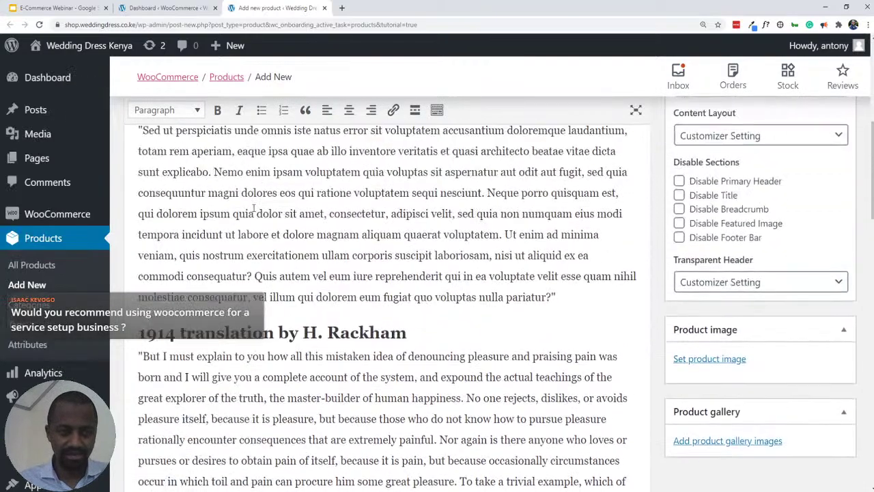
pyautogui.scroll(5, 254, 208)
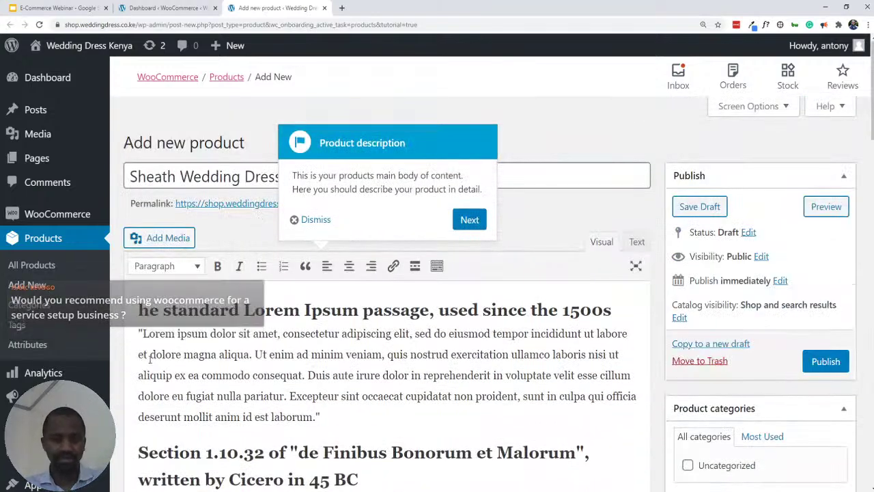
# - Restore the capital T so the first heading reads 'The standard Lorem Ipsum passage, used since the 1500s'
pyautogui.click(137, 309)
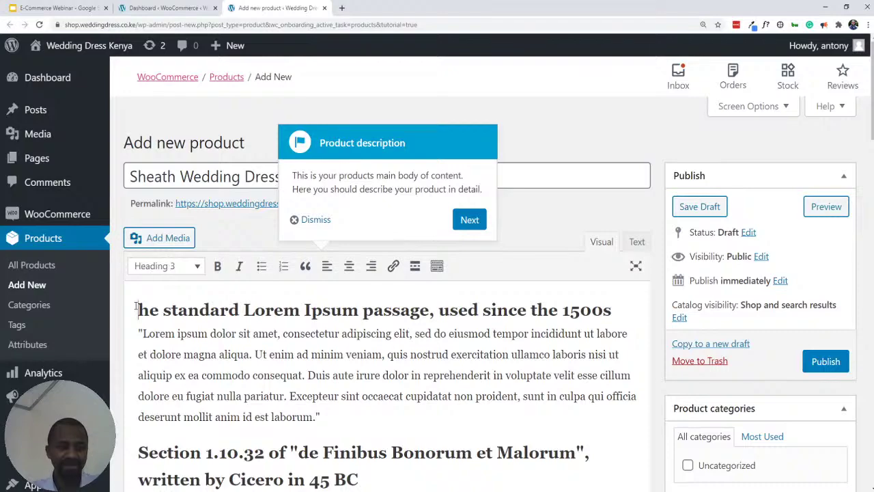
pyautogui.write('T')
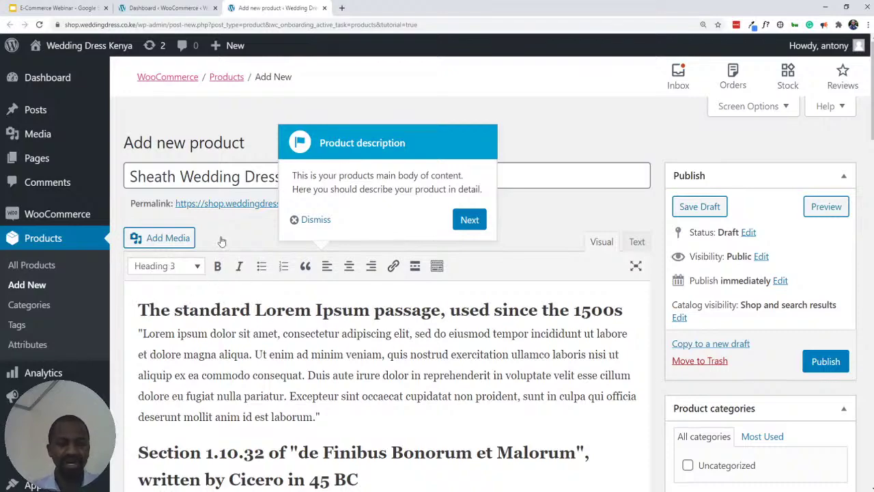
pyautogui.scroll(-5, 355, 345)
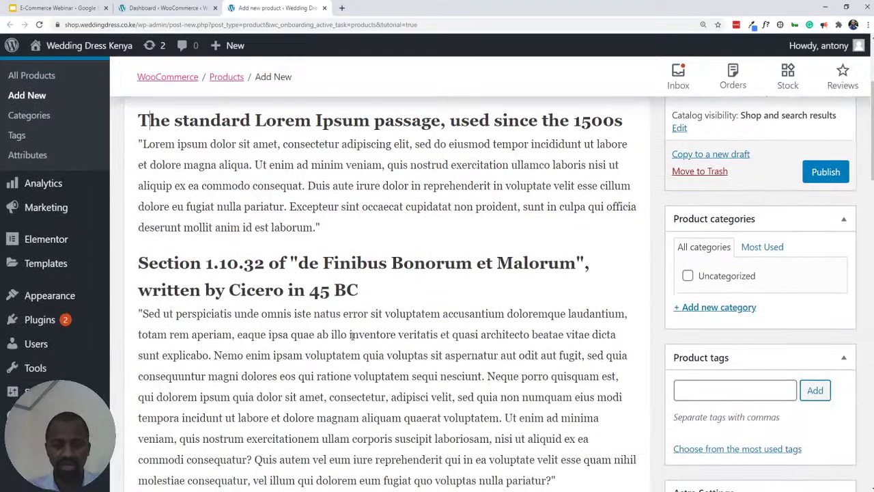
pyautogui.scroll(-15, 345, 334)
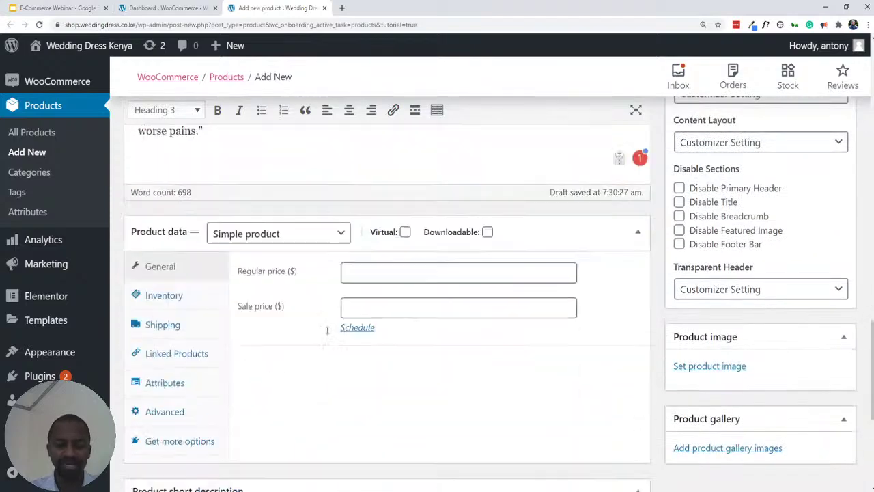
pyautogui.scroll(7, 321, 331)
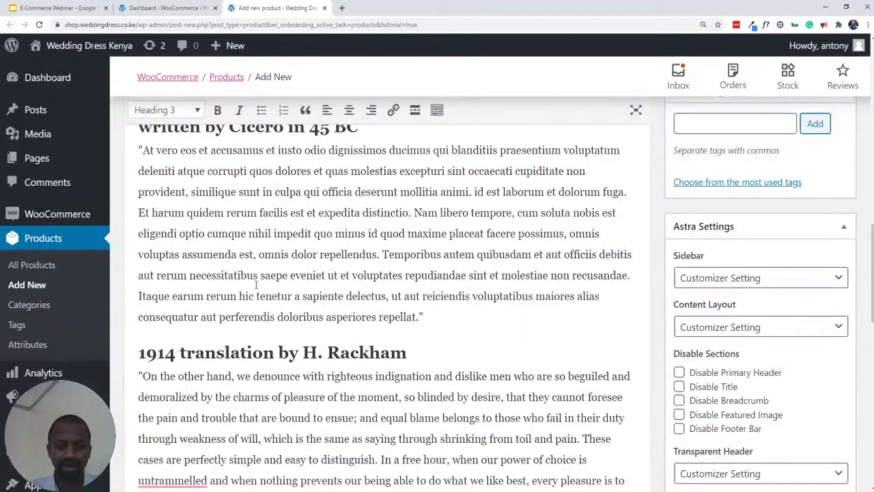
pyautogui.scroll(-1, 256, 282)
pyautogui.scroll(-3, 273, 308)
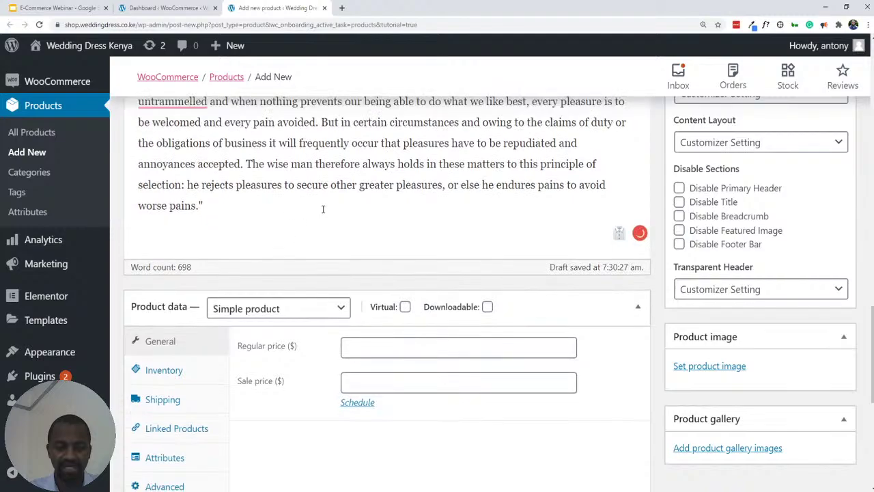
pyautogui.scroll(6, 326, 219)
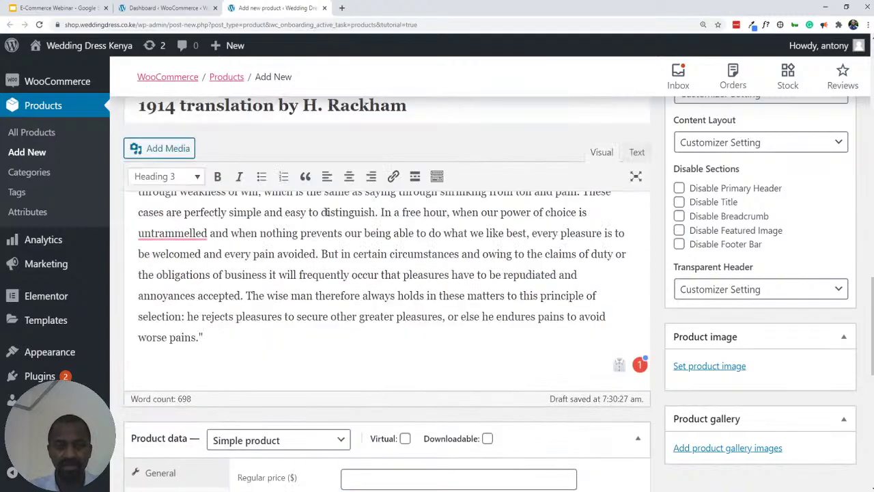
pyautogui.scroll(14, 326, 214)
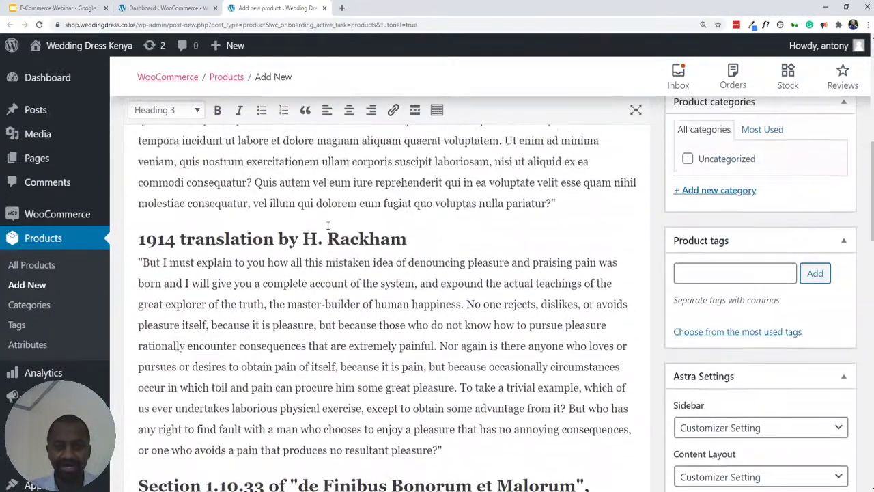
pyautogui.scroll(3, 327, 225)
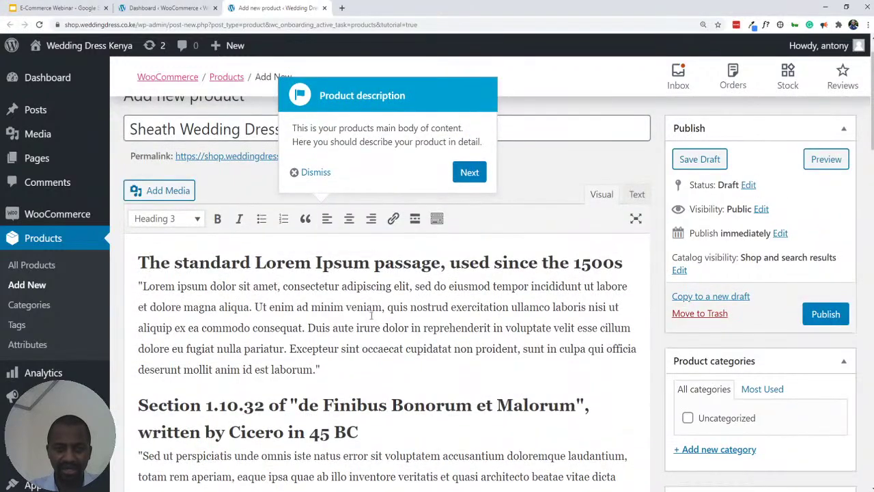
# - Move the tour past the description tip and focus the Product data type dropdown
pyautogui.click(470, 172)
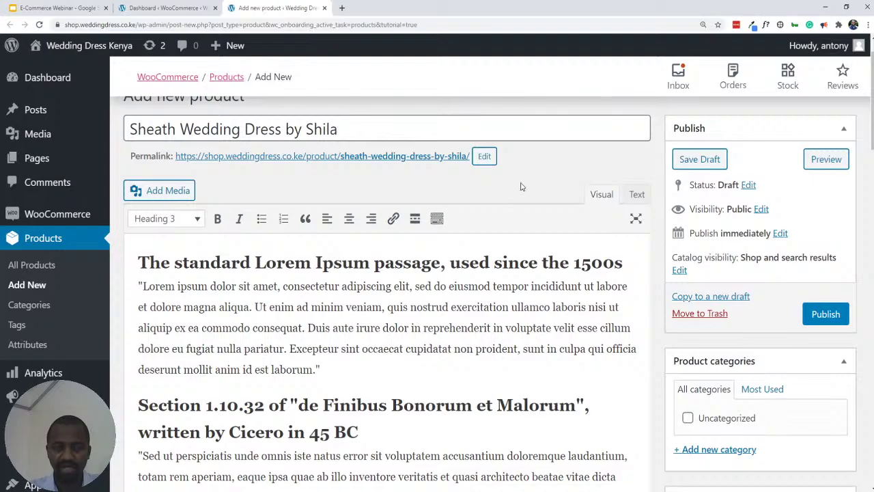
pyautogui.scroll(-5, 524, 186)
pyautogui.scroll(-10, 527, 182)
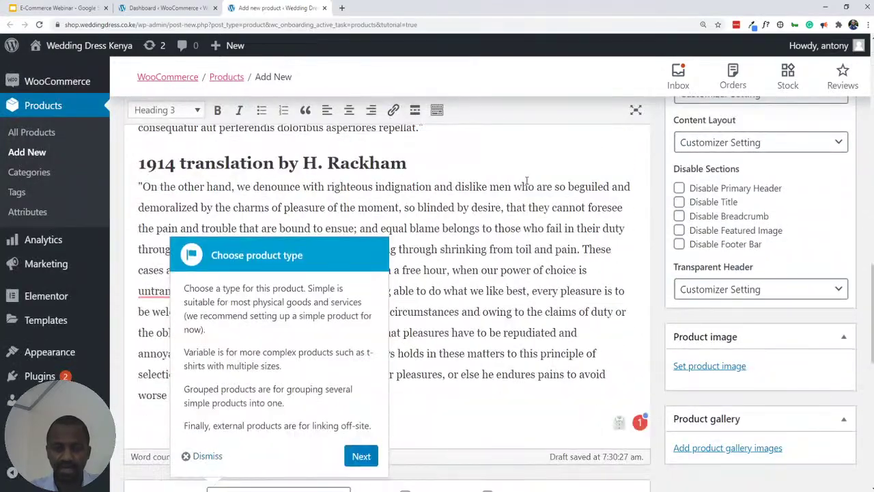
pyautogui.scroll(1, 526, 182)
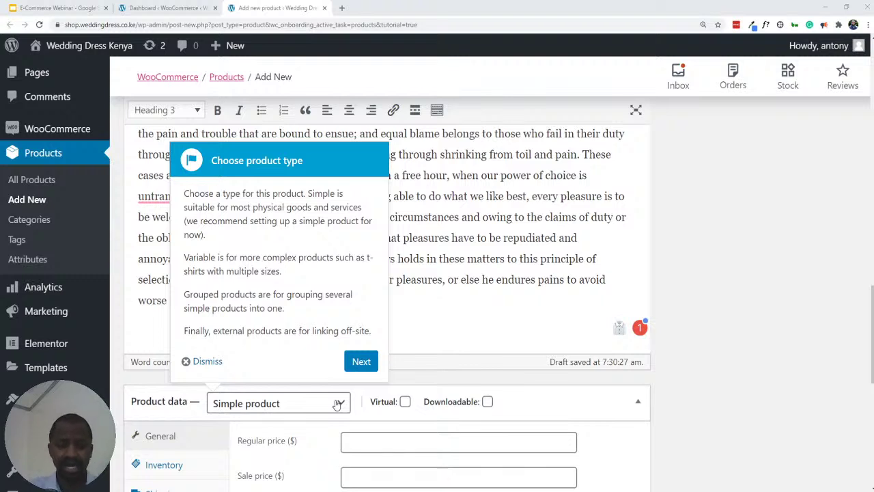
pyautogui.click(337, 404)
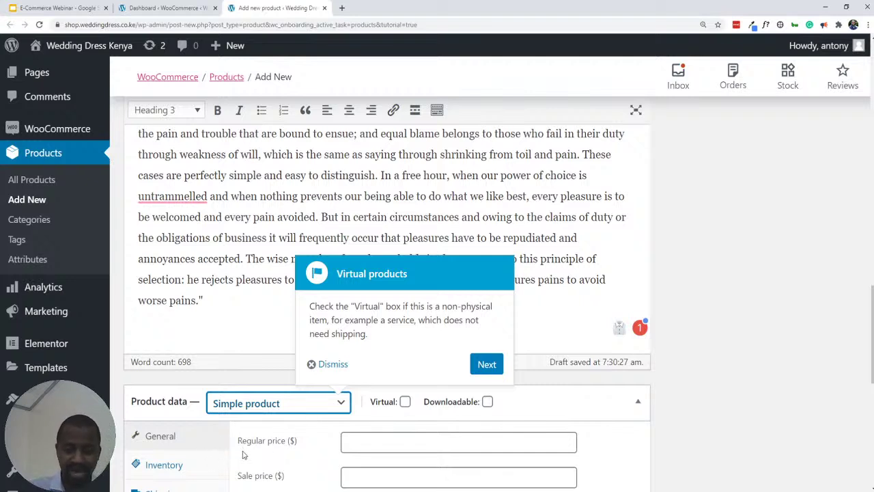
pyautogui.press('Down')
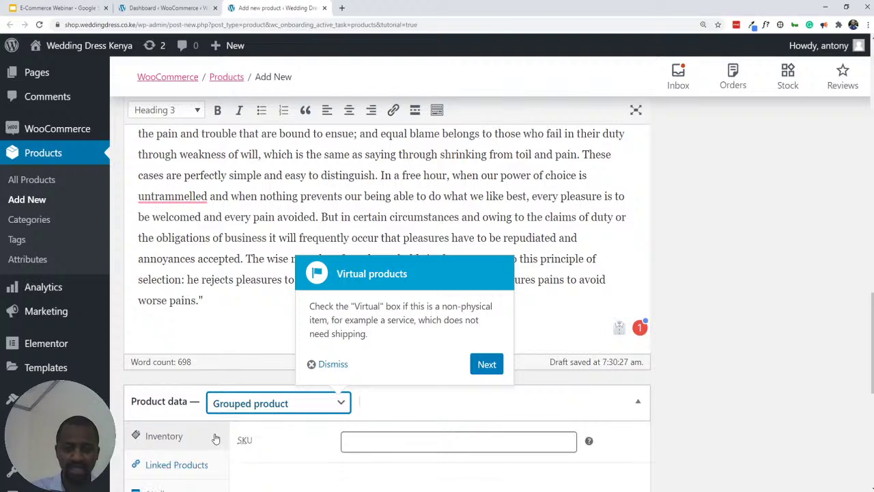
pyautogui.scroll(-1, 270, 441)
pyautogui.scroll(-1, 273, 443)
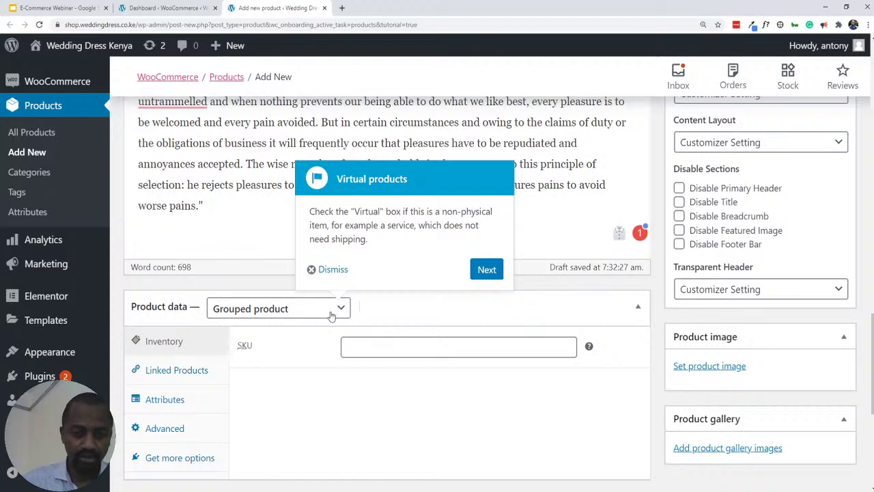
# - Try External/Affiliate, Variable and Simple types, settle on Variable product, and view its Variations settings
pyautogui.click(284, 315)
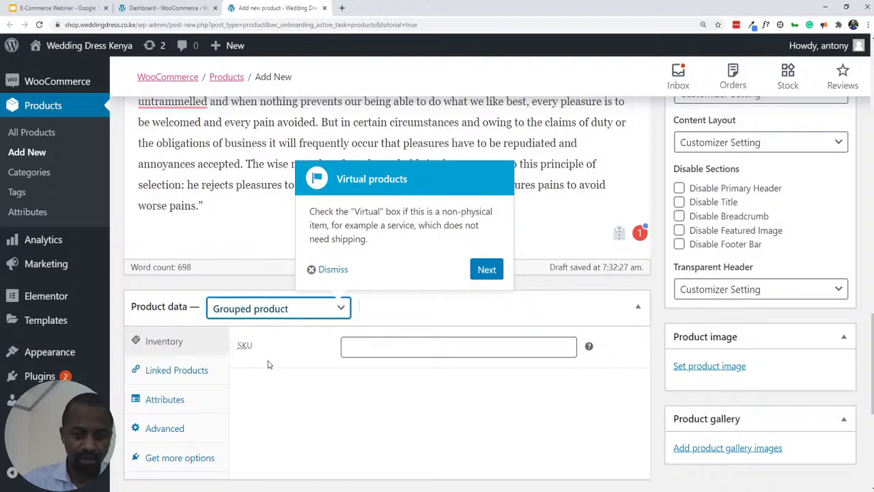
pyautogui.press('Down')
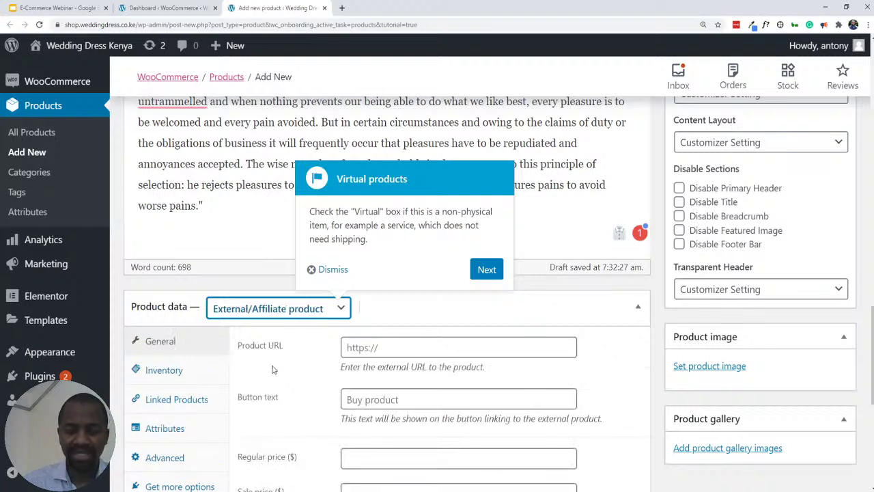
pyautogui.scroll(-1, 272, 374)
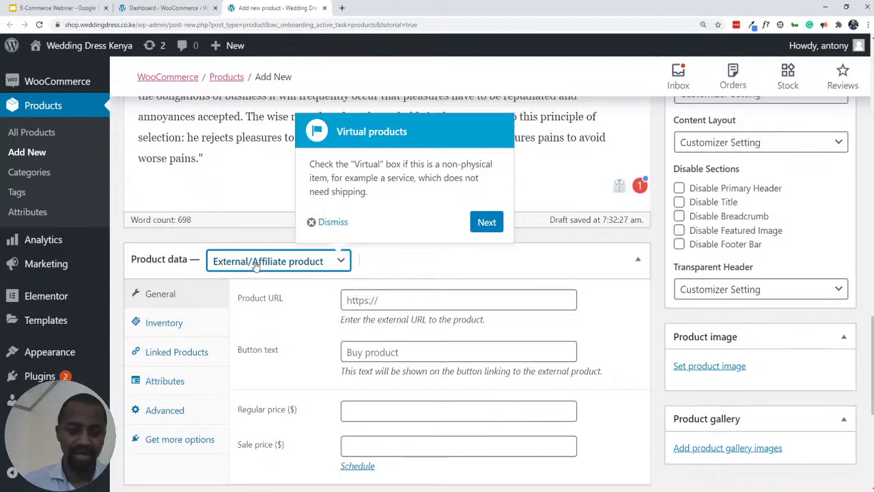
pyautogui.click(258, 338)
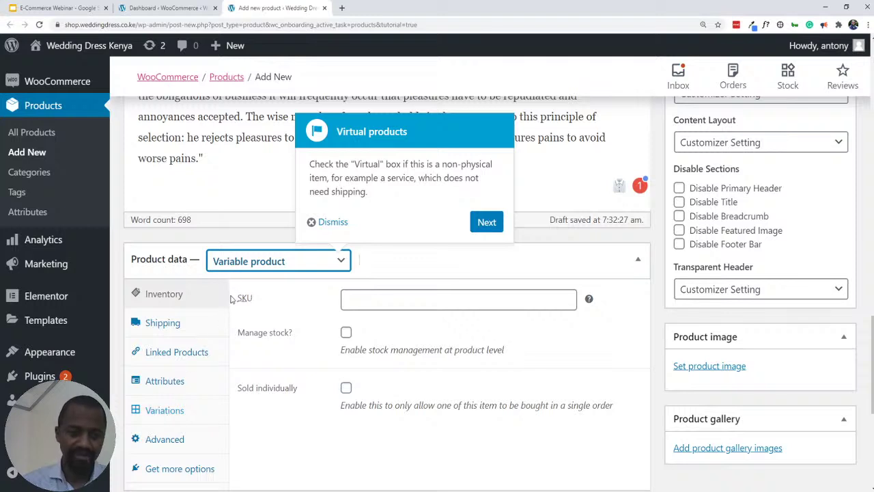
pyautogui.press('s')
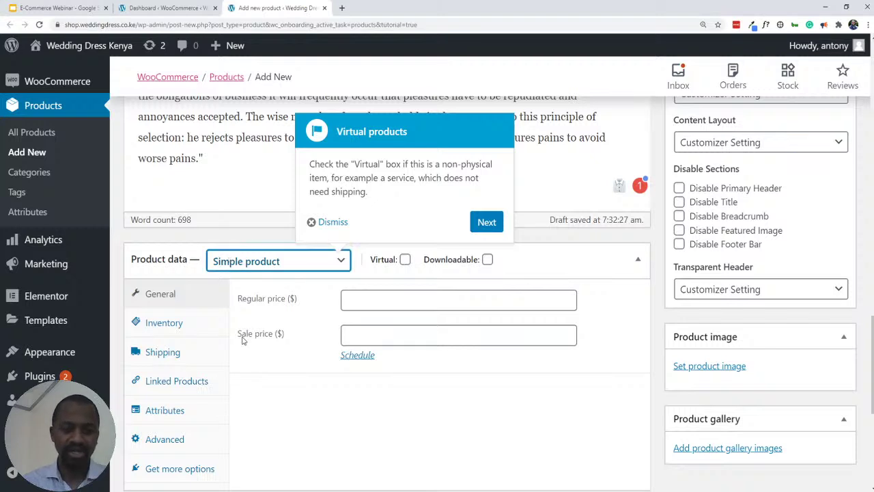
pyautogui.press('v')
pyautogui.scroll(-1, 154, 345)
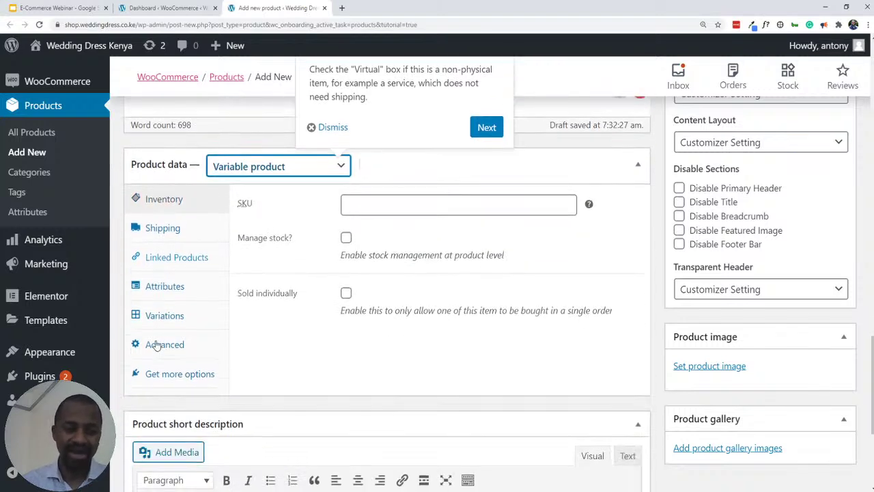
pyautogui.click(157, 320)
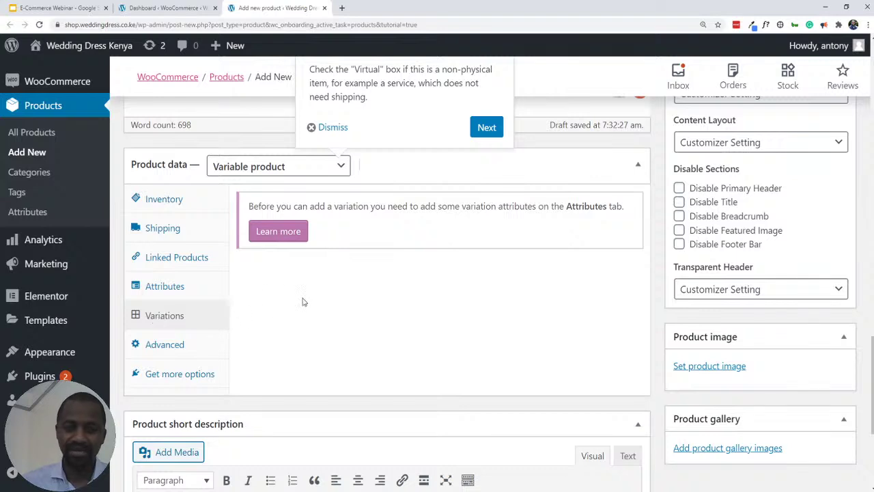
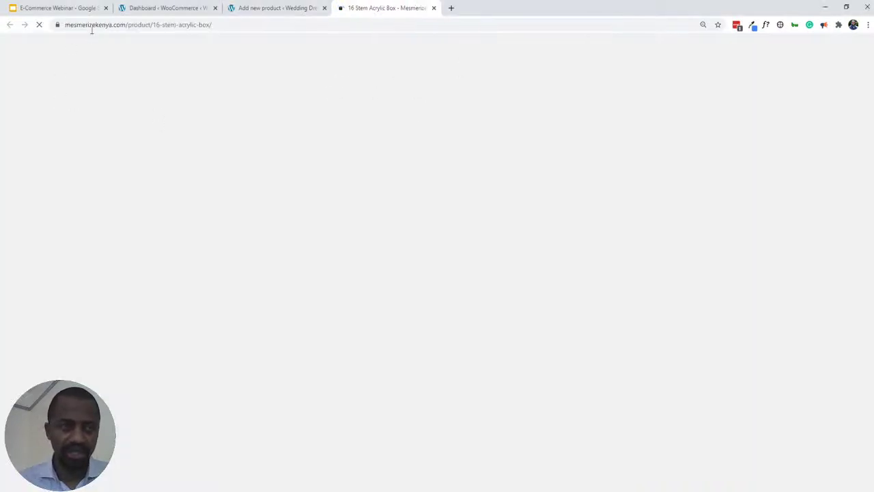
# - Open the 9 Stem Chocolate Drawer product in a new tab, then close both storefront product tabs
pyautogui.doubleClick(93, 26)
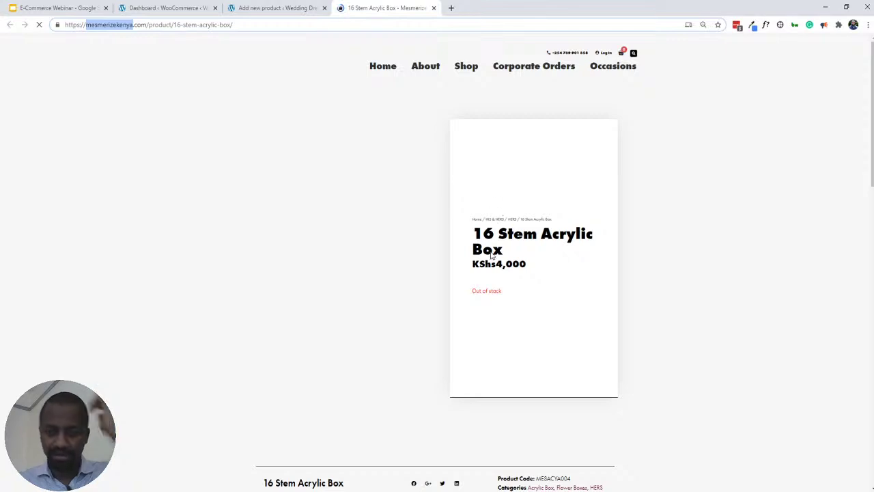
pyautogui.scroll(-6, 487, 185)
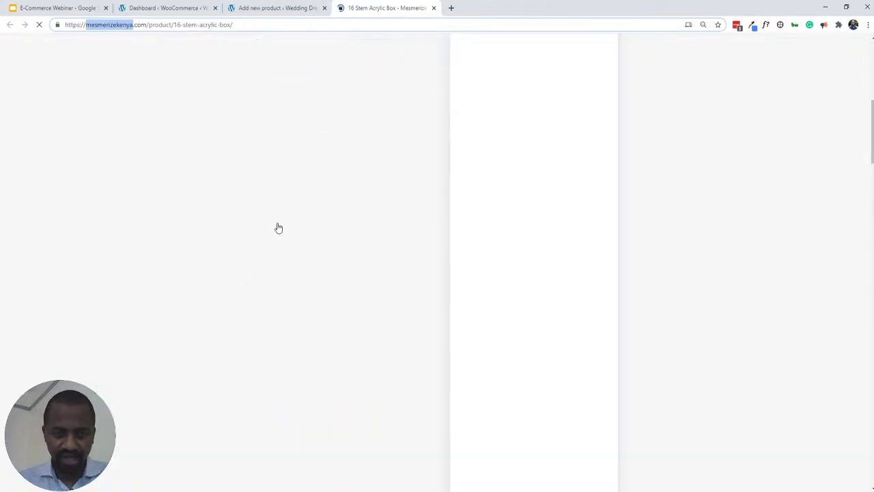
pyautogui.middleClick(272, 179)
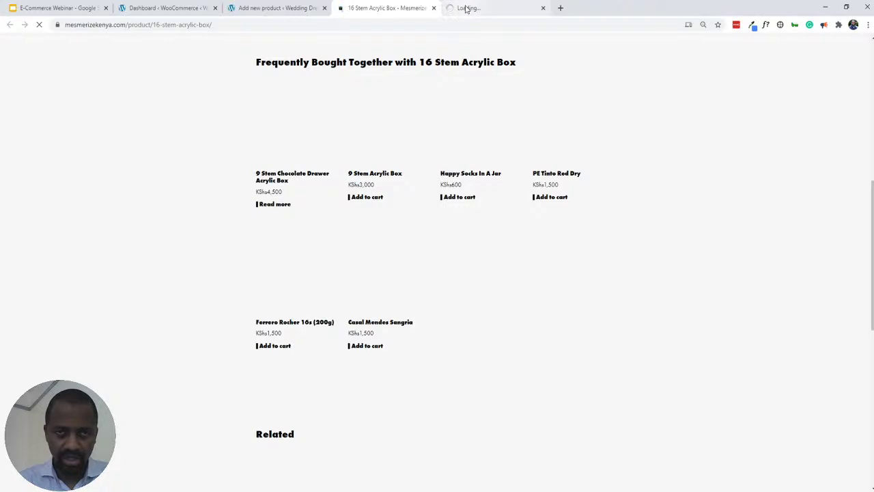
pyautogui.click(466, 9)
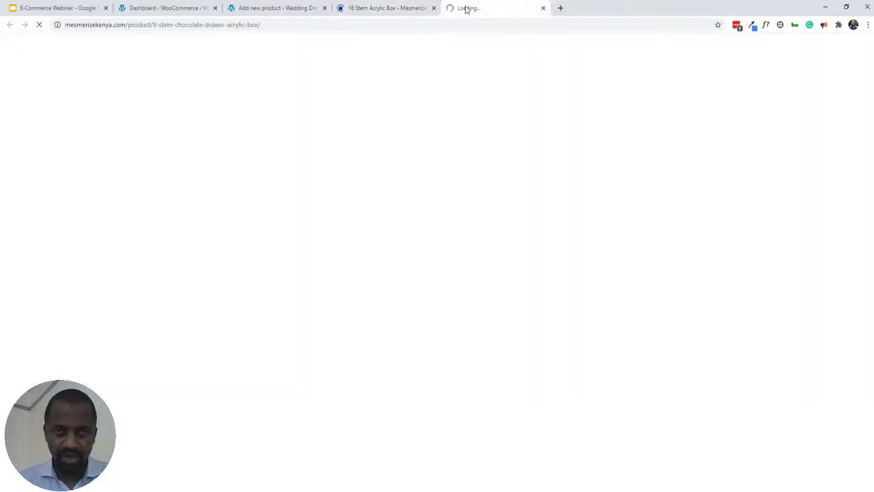
pyautogui.middleClick(371, 9)
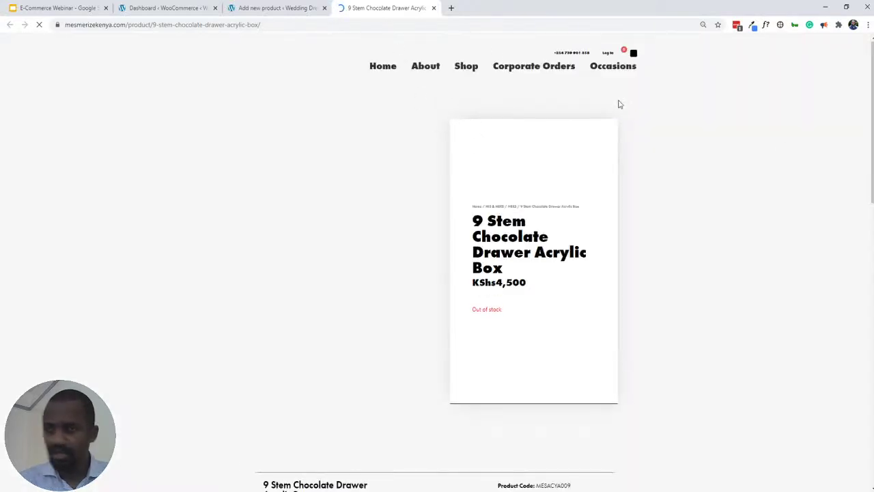
pyautogui.hotkey('ctrl', 'w')
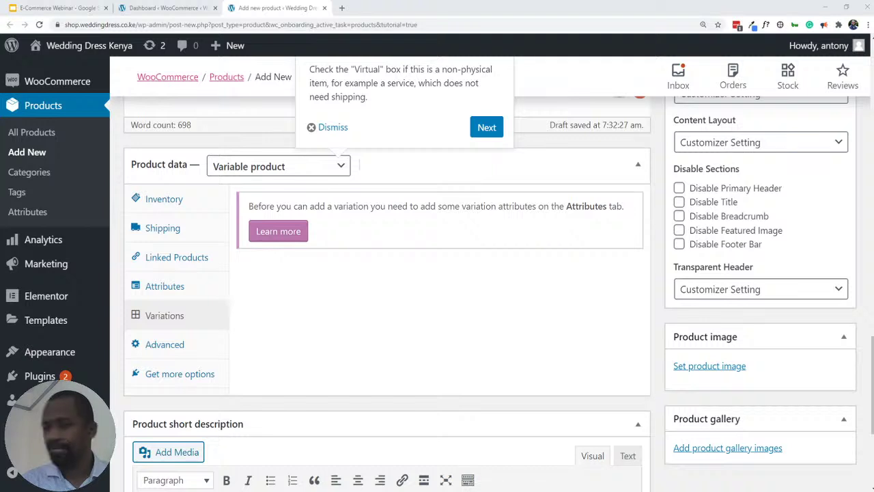
# - Show the product's Attributes panel and reopen the Heart Shape with 3 piece Chocolates page
pyautogui.click(165, 290)
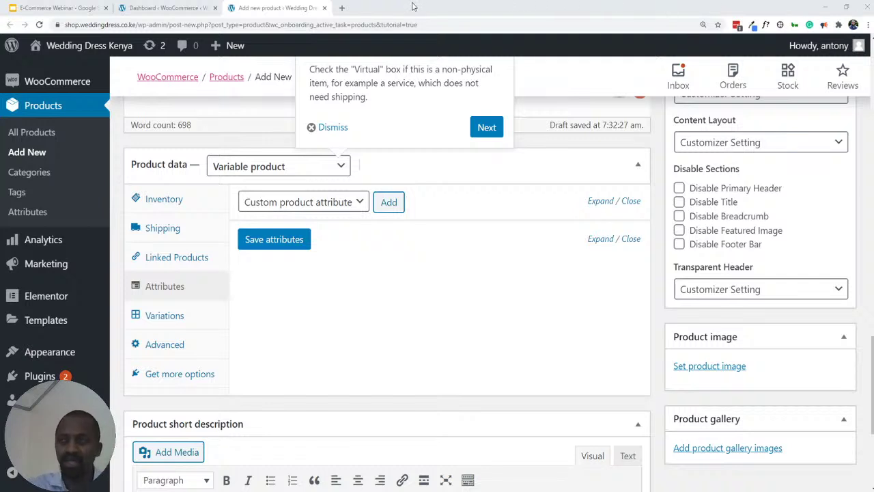
pyautogui.hotkey('ctrl', 'shift', 't')
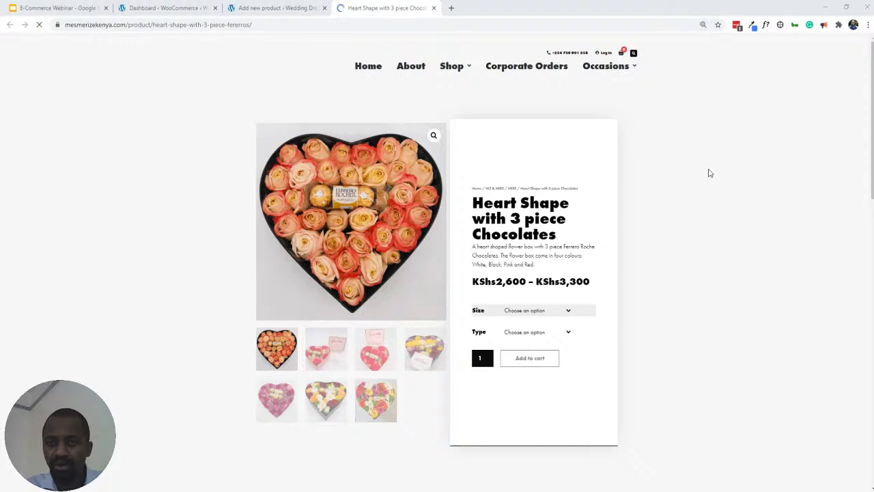
# - Zoom the browser in three levels on the Heart Shape product page
pyautogui.hotkey('ctrl', '+')
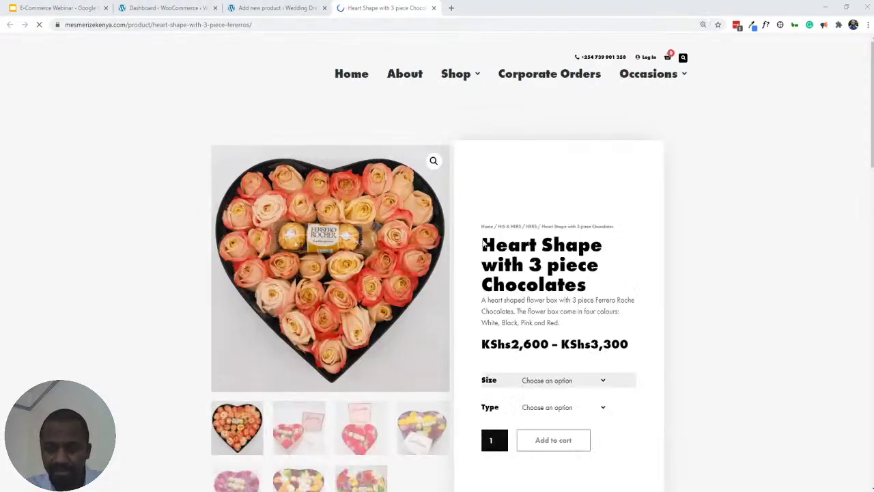
pyautogui.scroll(-1, 519, 276)
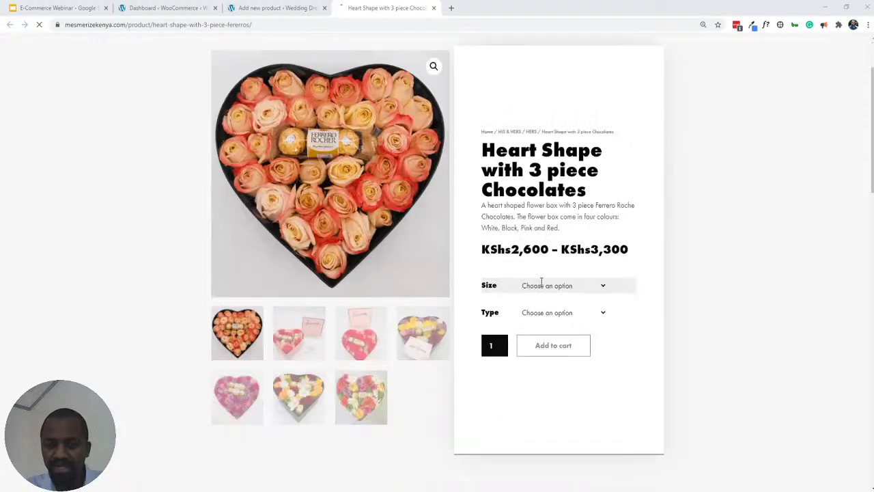
pyautogui.hotkey('ctrl', '+')
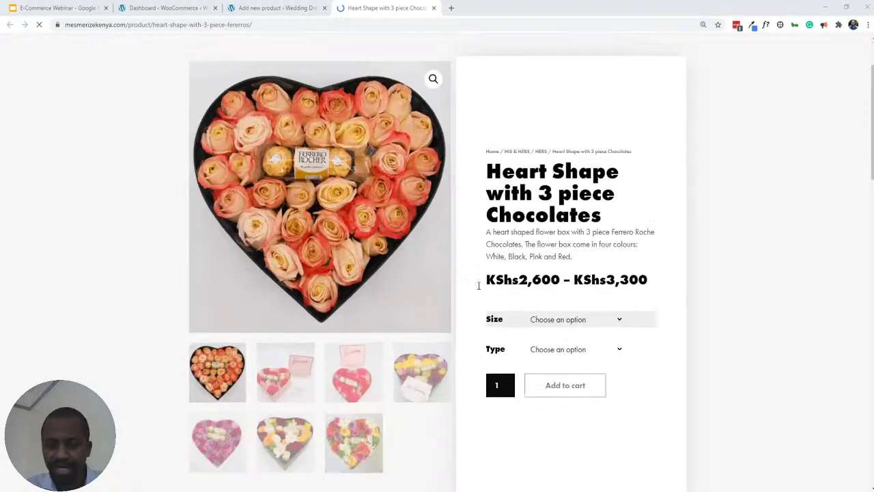
pyautogui.hotkey('ctrl', '+')
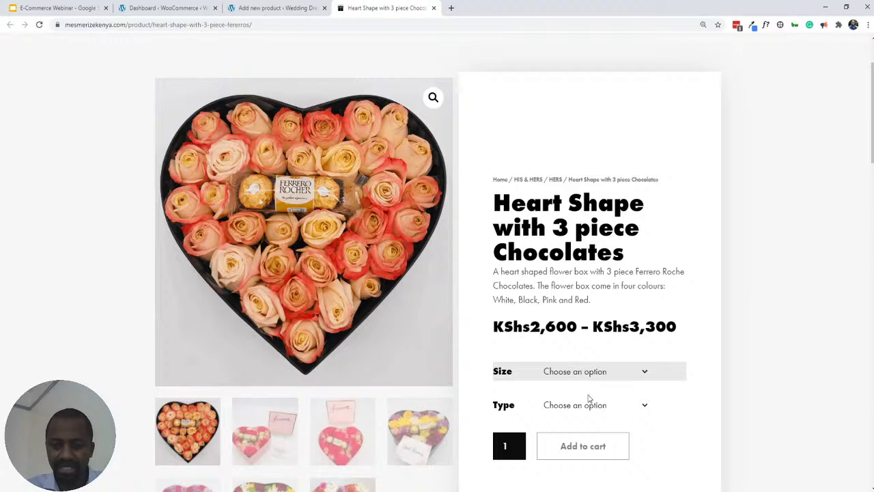
# - Compare Heart Shape Roses prices for sizes M, L and S, then return to the product editor
pyautogui.click(555, 417)
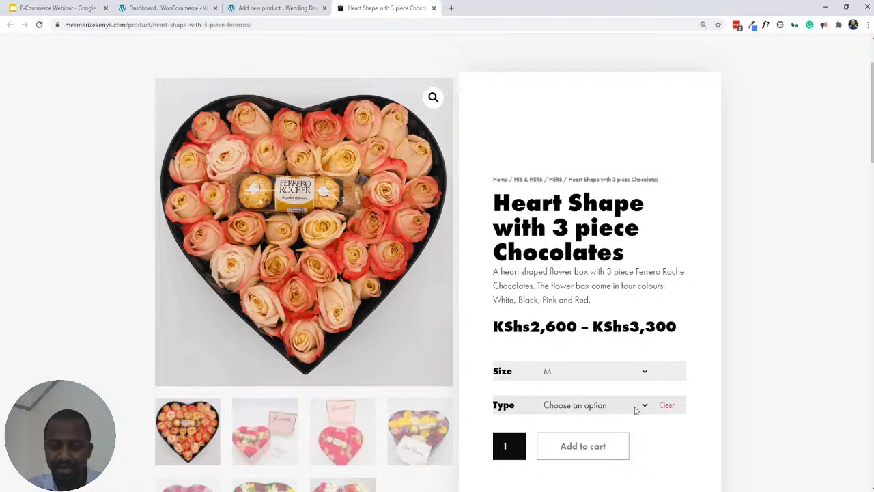
pyautogui.click(550, 442)
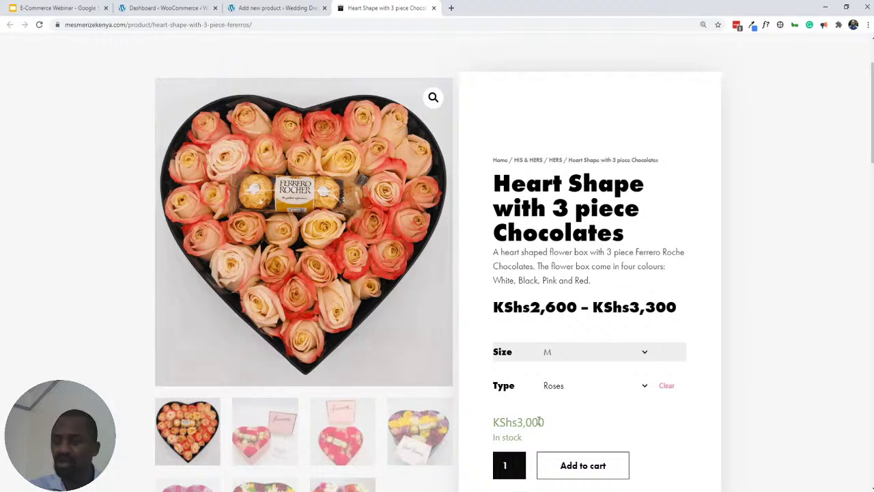
pyautogui.scroll(-1, 555, 334)
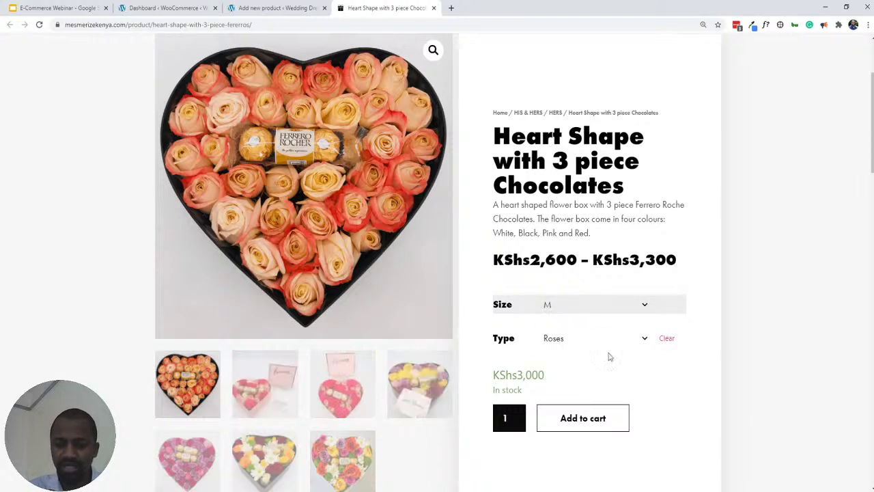
pyautogui.click(645, 308)
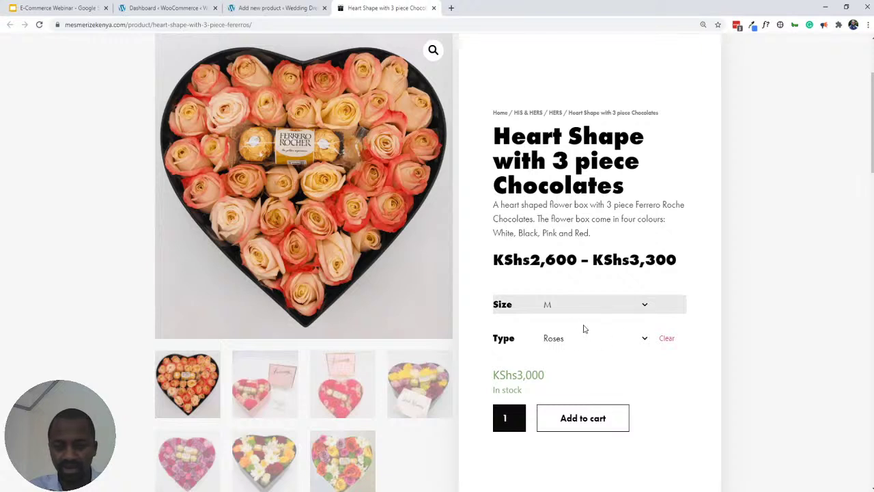
pyautogui.click(555, 340)
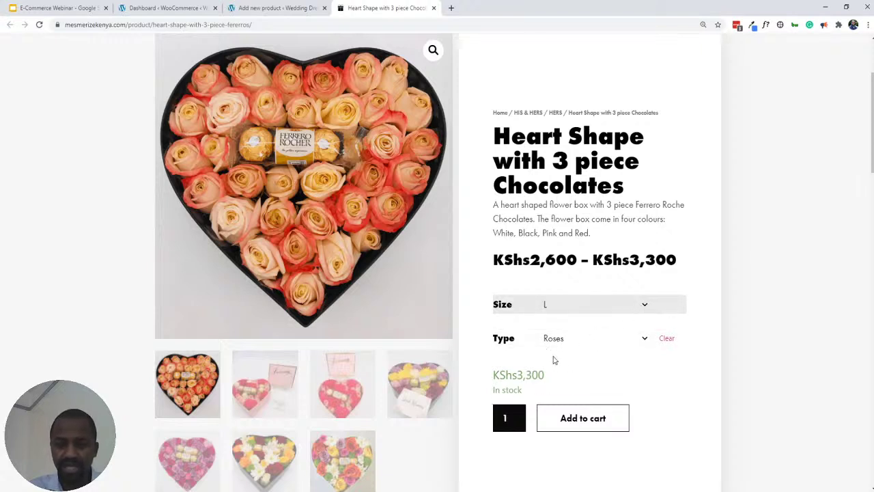
pyautogui.press('s')
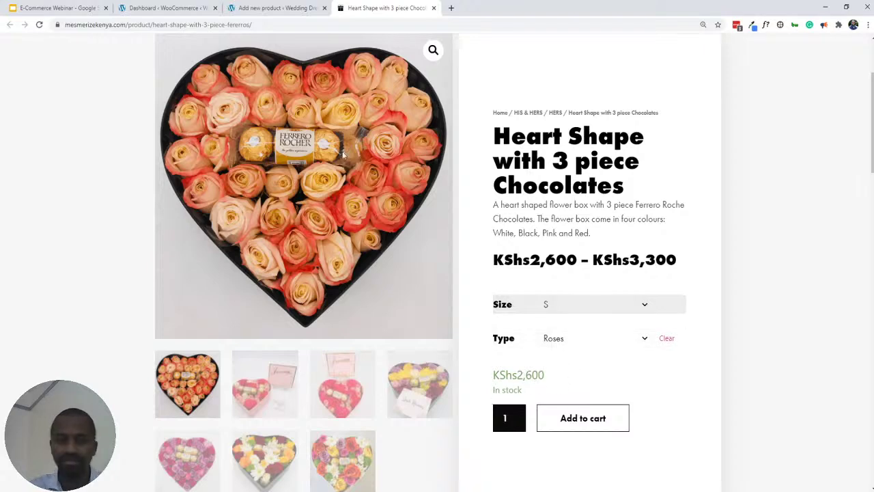
pyautogui.click(266, 10)
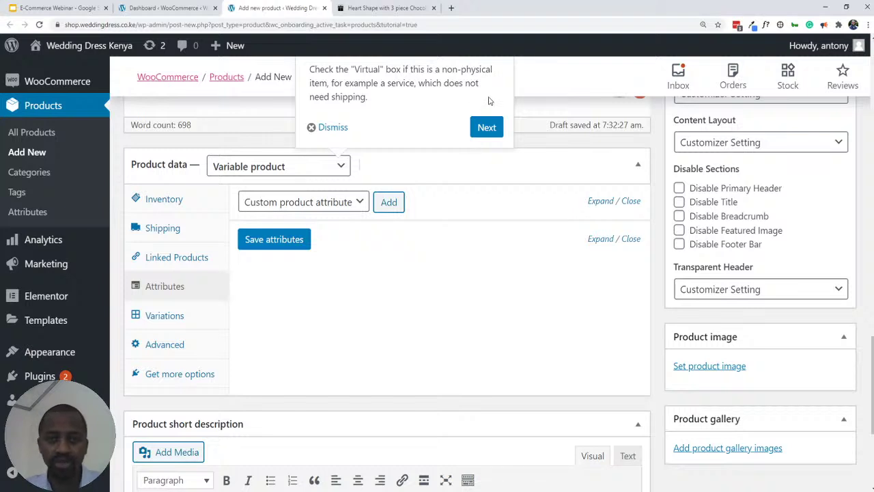
# - Make the product a Simple product and advance the tour to its downloadable-product tip
pyautogui.click(311, 175)
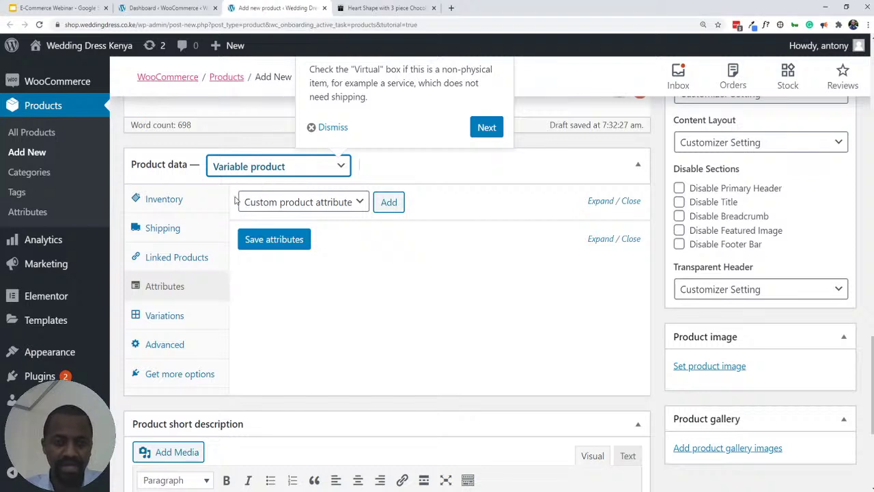
pyautogui.press('s')
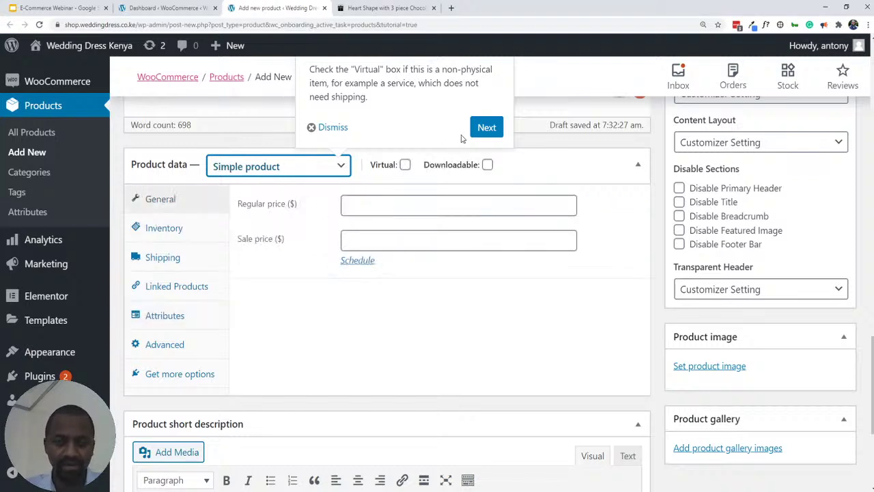
pyautogui.click(485, 128)
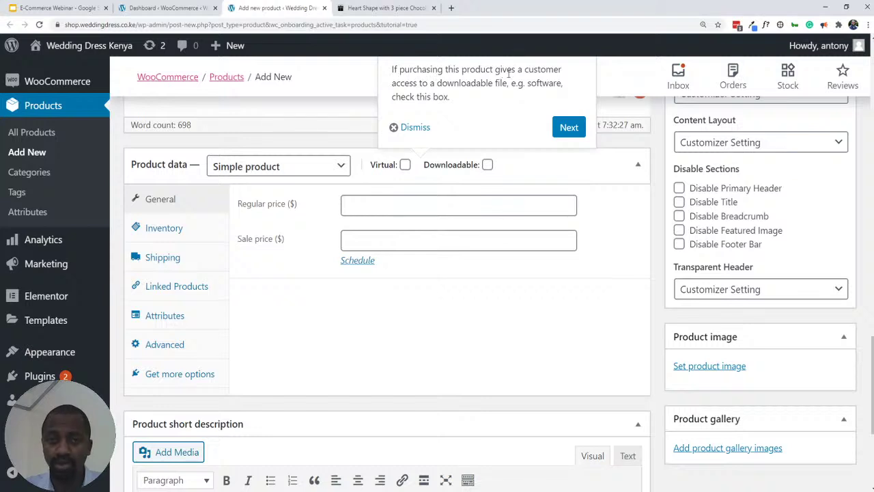
# - Toggle Virtual on and off, leaving it unchecked, and advance the tour to its Prices tip
pyautogui.click(404, 165)
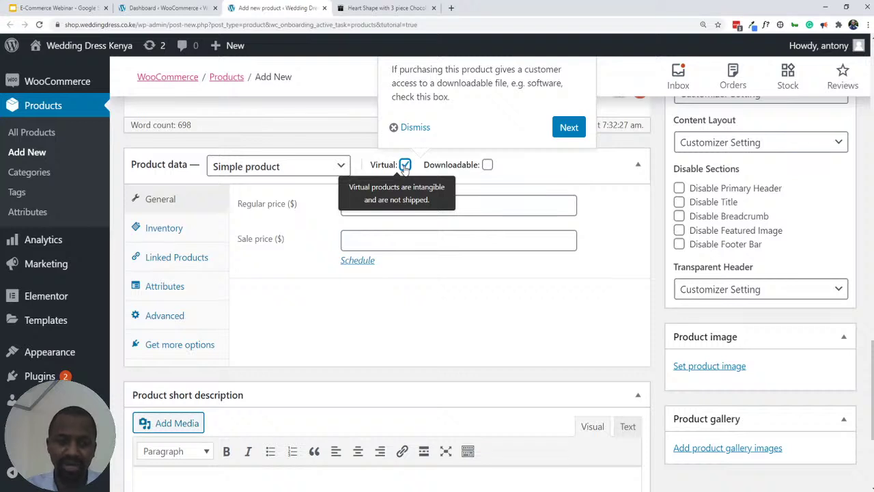
pyautogui.click(405, 166)
pyautogui.click(405, 166)
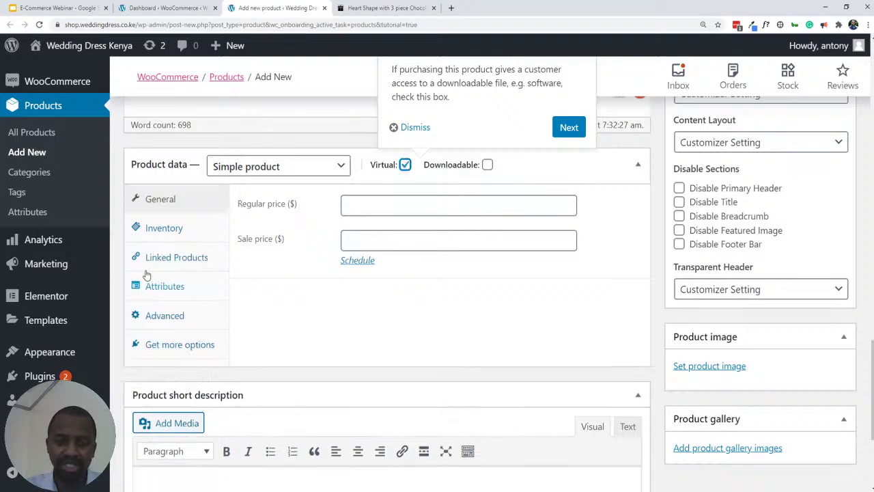
pyautogui.click(405, 166)
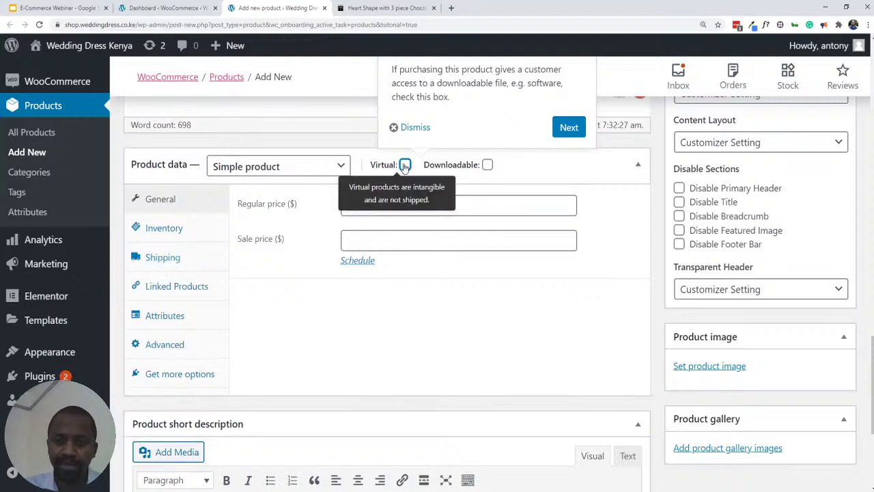
pyautogui.click(406, 166)
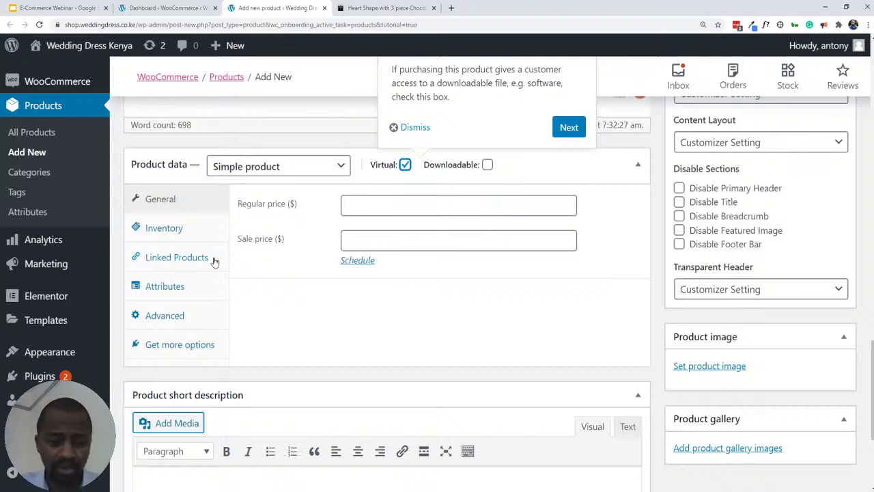
pyautogui.click(405, 166)
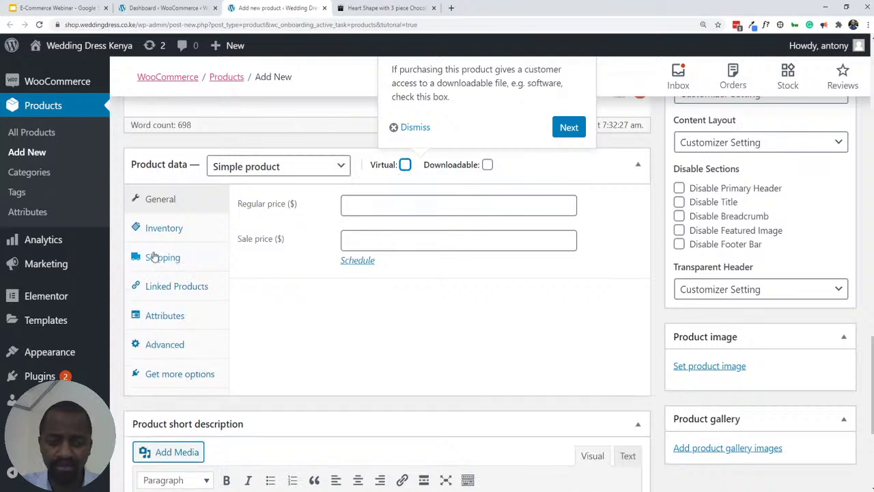
pyautogui.click(569, 128)
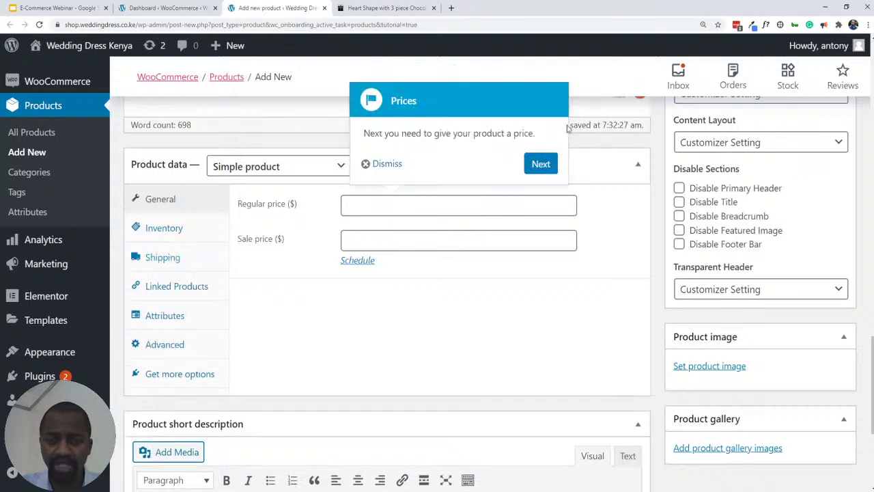
# - Enter a regular price of 5000 and a sale price of 4000
pyautogui.click(385, 209)
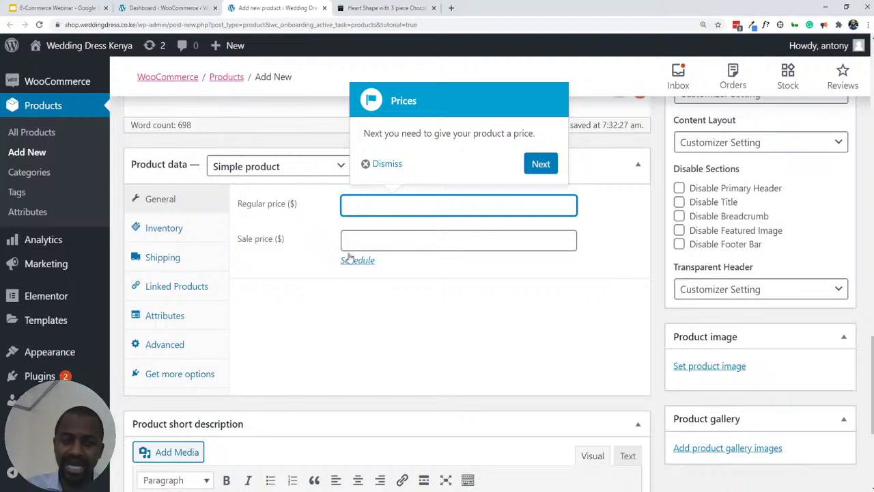
pyautogui.click(358, 234)
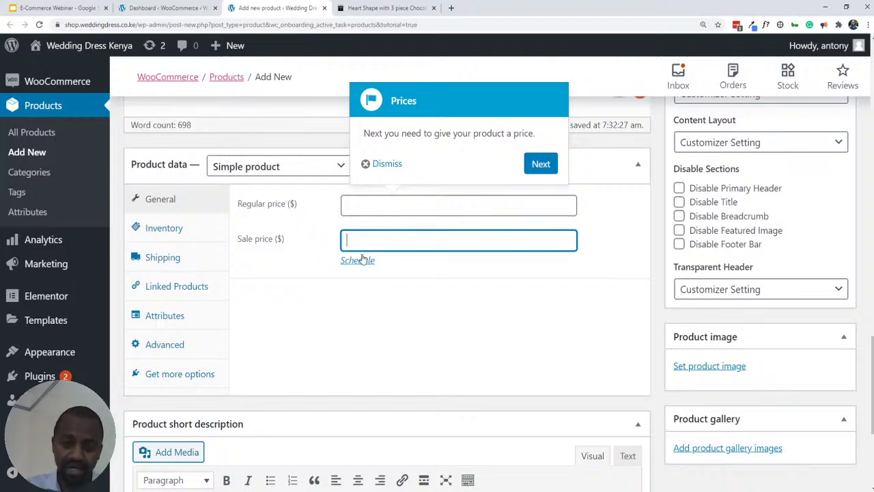
pyautogui.click(362, 203)
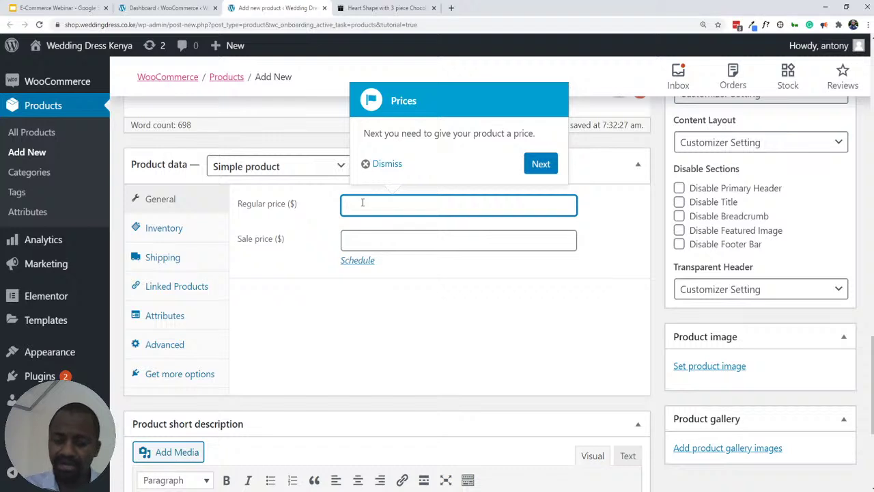
pyautogui.write('5000')
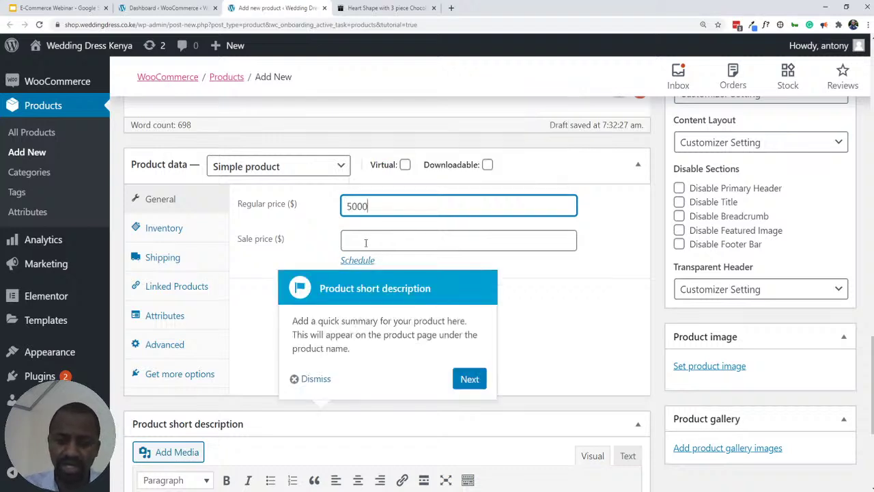
pyautogui.click(373, 237)
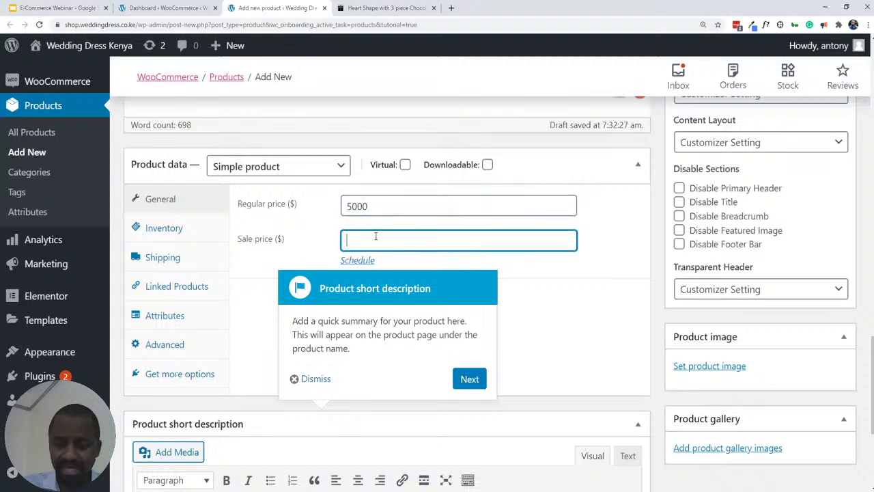
pyautogui.write('4000')
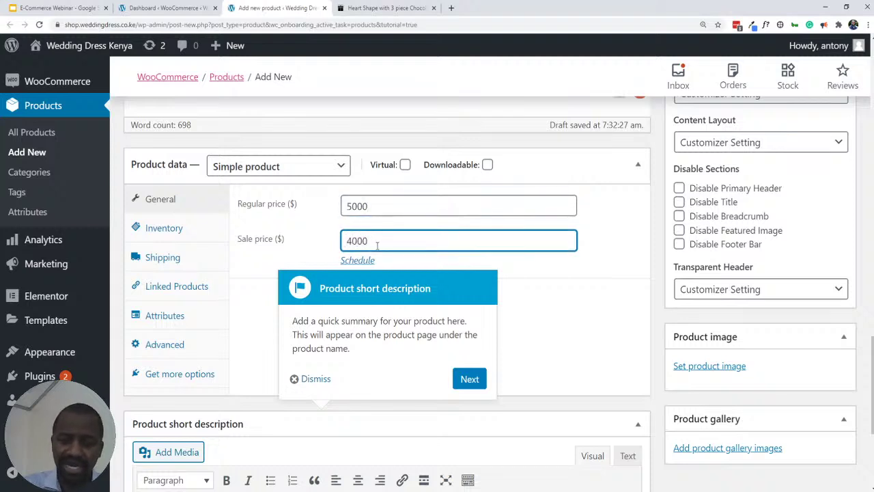
# - Reveal the sale schedule and open both date pickers, leaving start and end dates empty
pyautogui.click(359, 261)
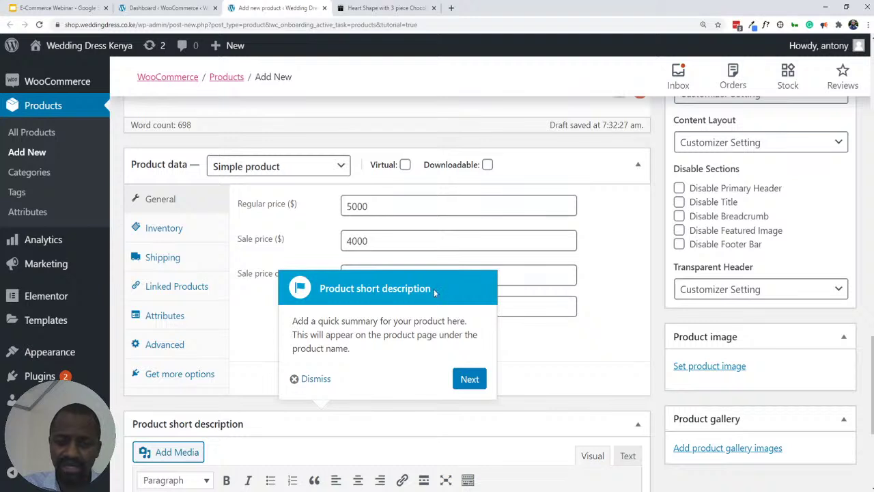
pyautogui.scroll(-2, 328, 229)
pyautogui.scroll(2, 420, 226)
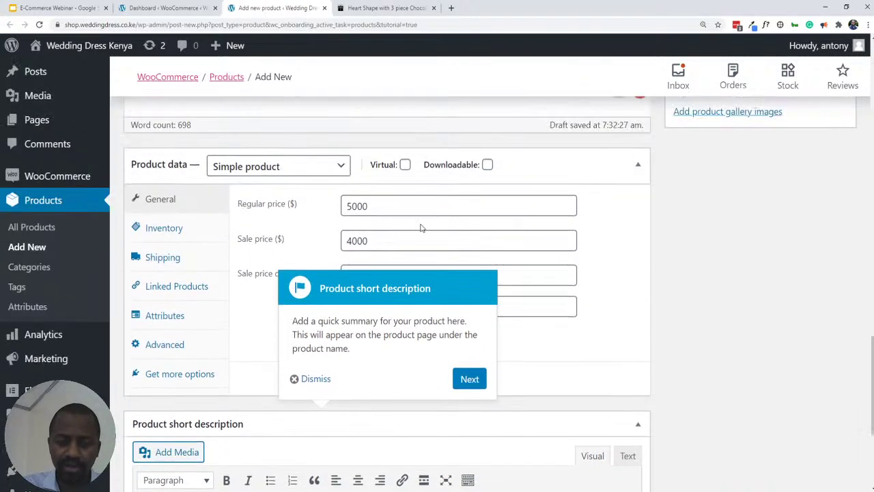
pyautogui.click(551, 275)
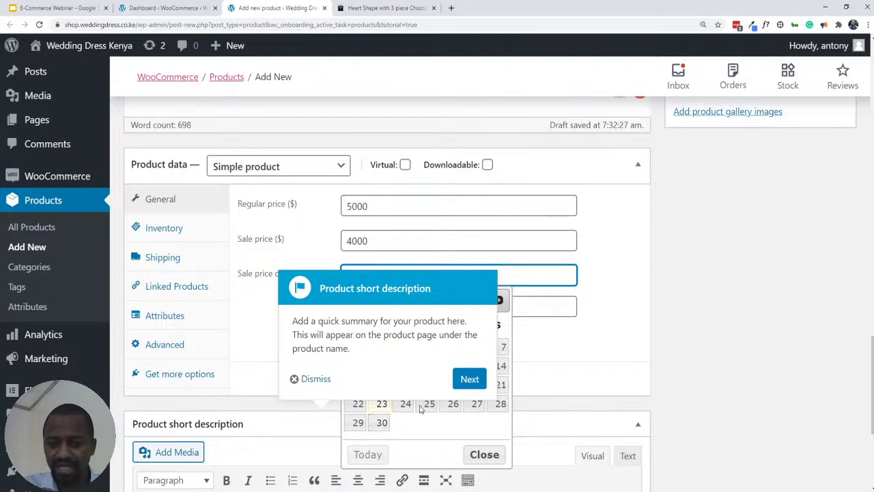
pyautogui.click(477, 407)
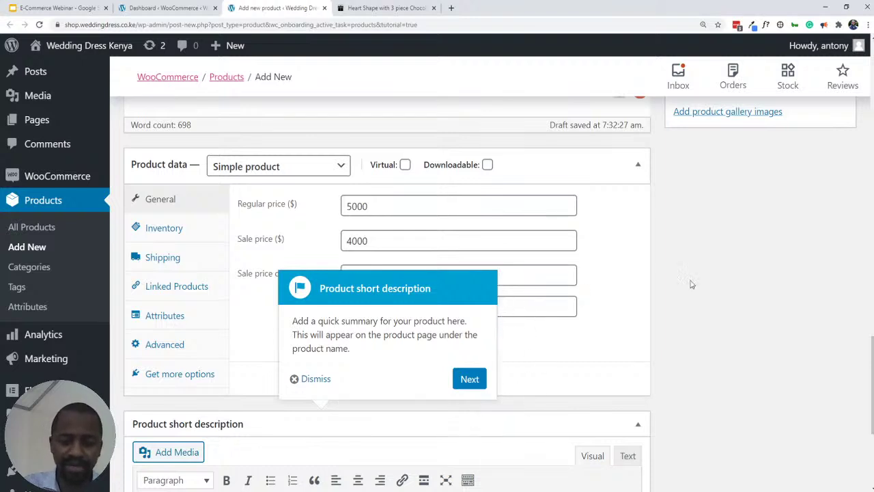
pyautogui.click(556, 309)
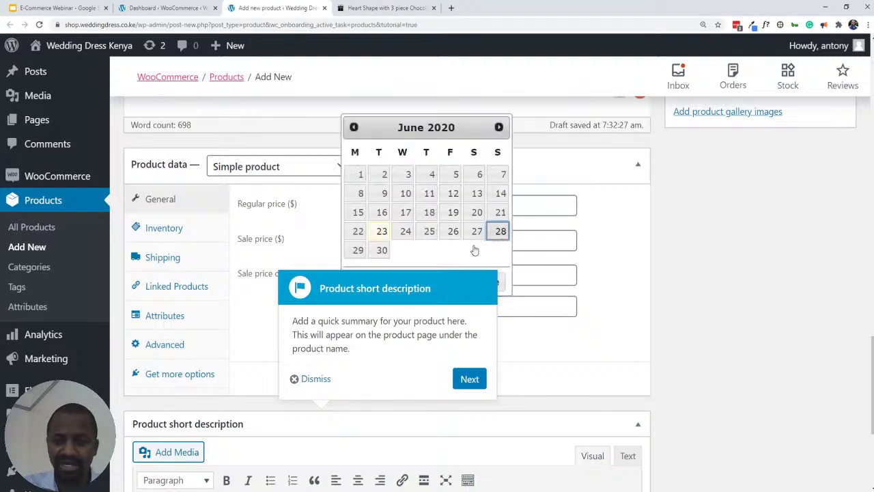
pyautogui.click(528, 254)
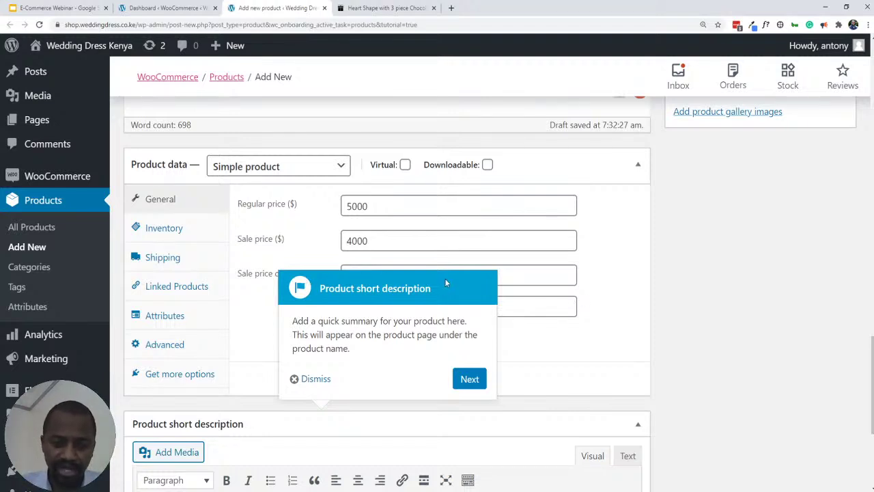
pyautogui.scroll(-1, 342, 294)
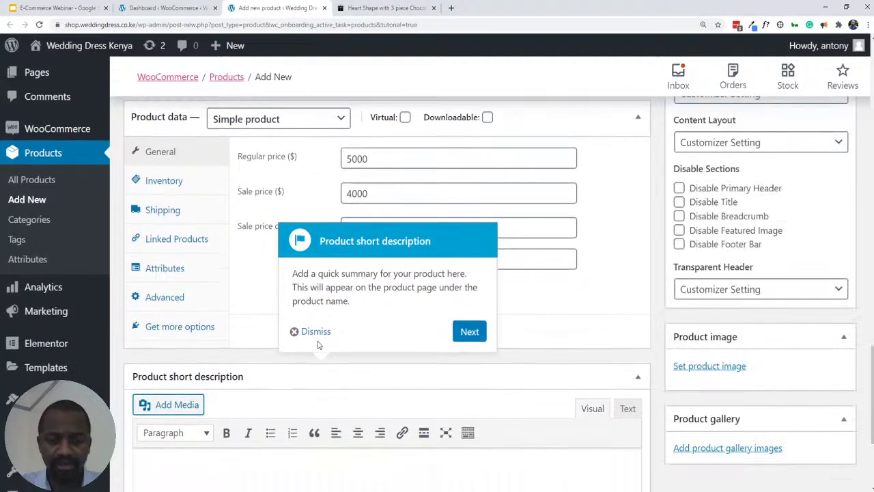
pyautogui.scroll(-2, 320, 345)
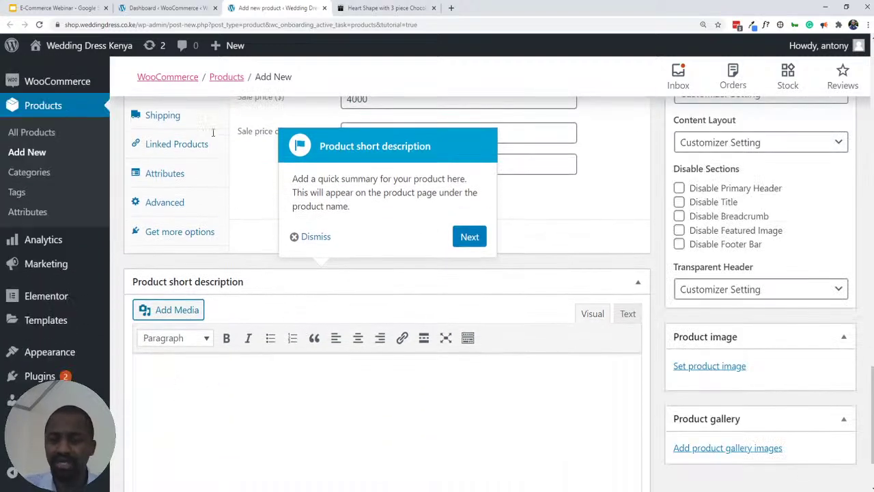
pyautogui.click(367, 8)
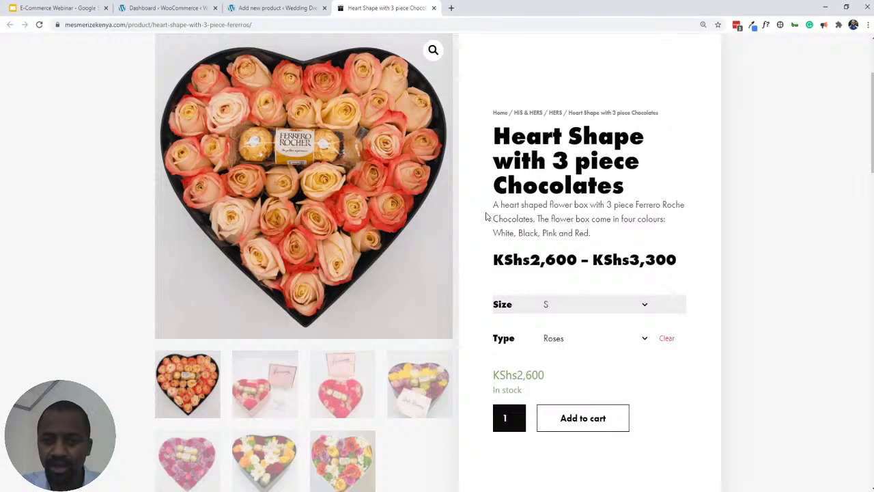
pyautogui.moveTo(493, 204); pyautogui.dragTo(605, 235)
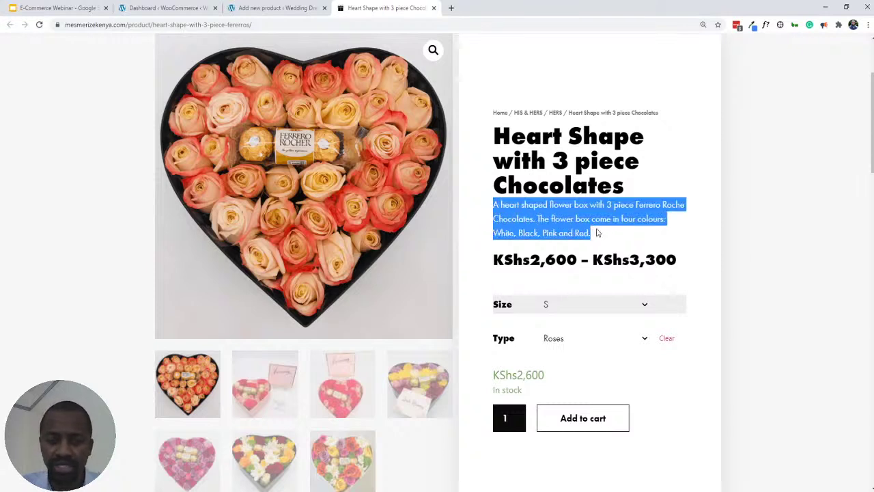
pyautogui.scroll(-2, 527, 187)
pyautogui.scroll(2, 525, 156)
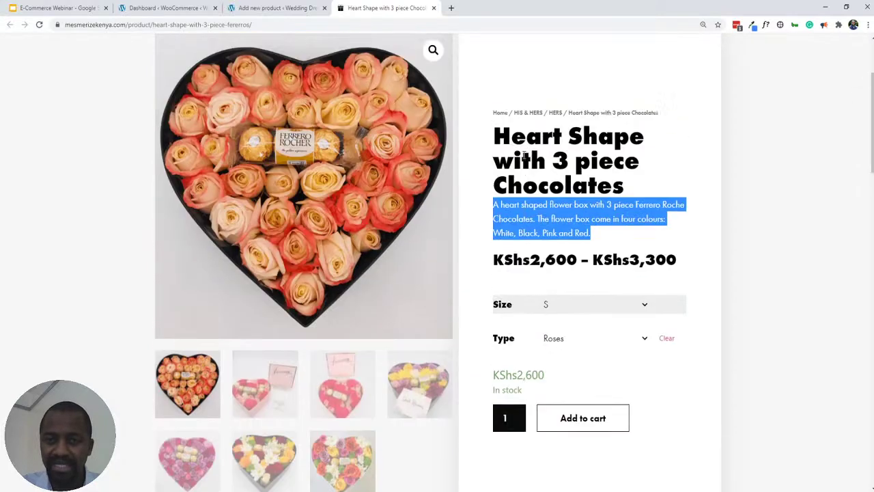
pyautogui.tripleClick(525, 156)
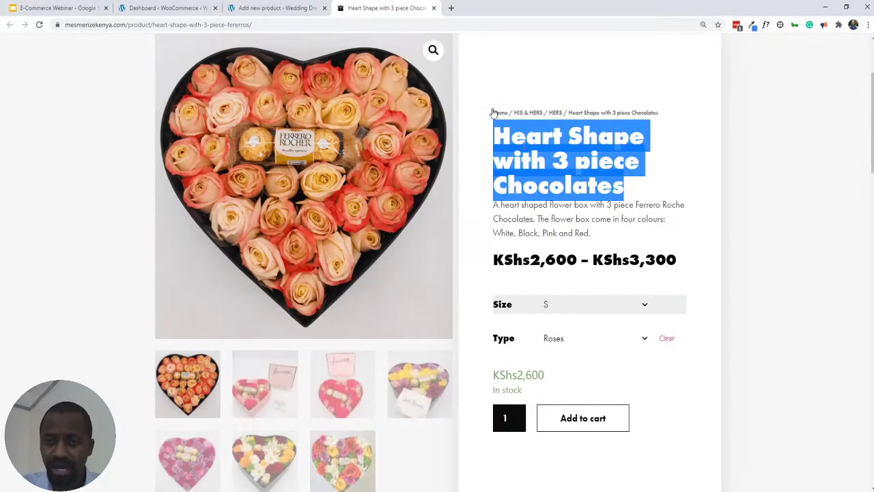
pyautogui.scroll(-4, 505, 102)
pyautogui.scroll(2, 514, 95)
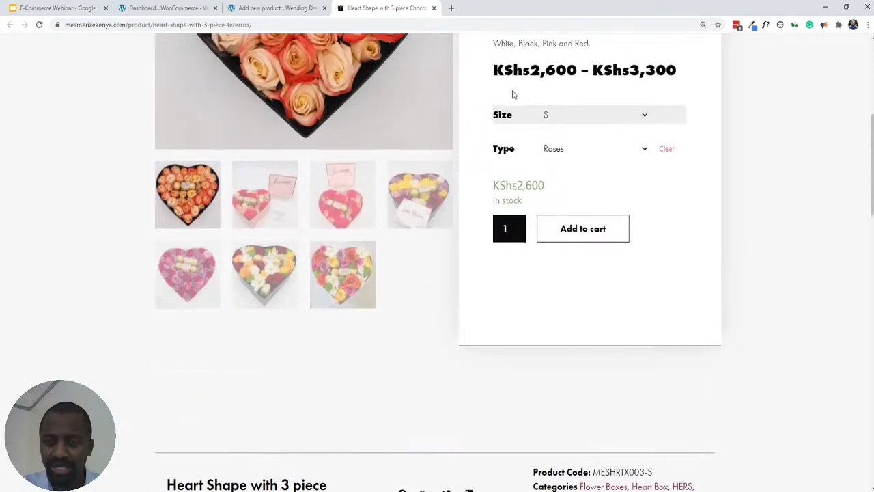
pyautogui.click(271, 9)
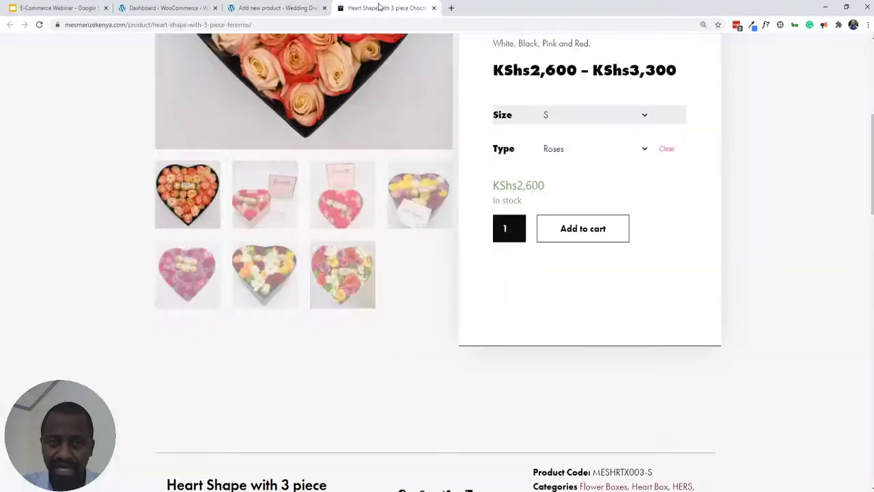
pyautogui.click(383, 8)
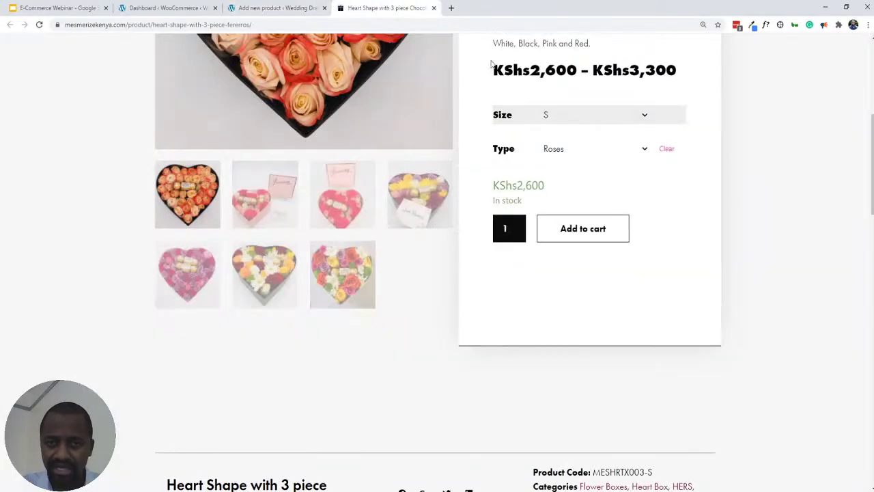
pyautogui.scroll(2, 536, 133)
pyautogui.tripleClick(536, 133)
pyautogui.click(549, 167)
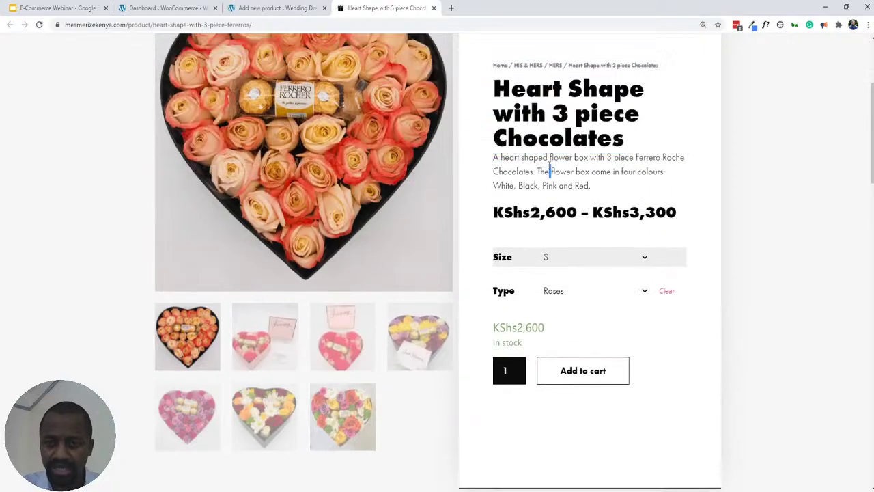
pyautogui.tripleClick(549, 168)
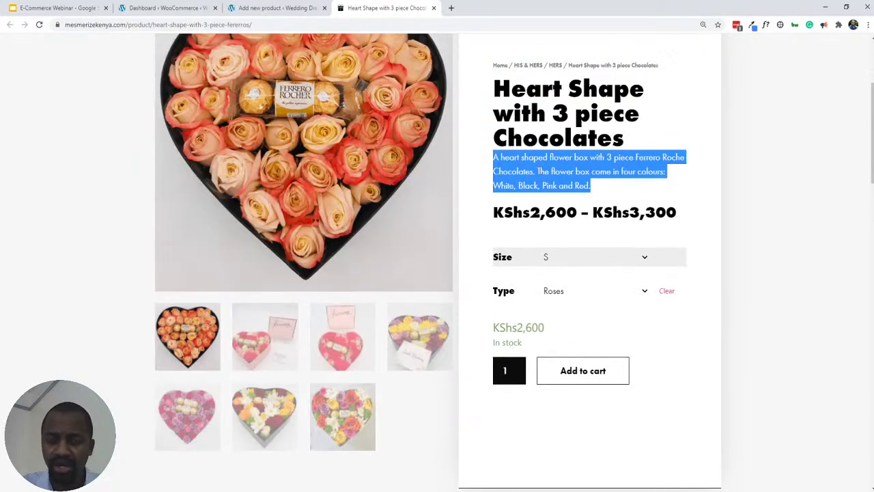
pyautogui.scroll(2, 427, 363)
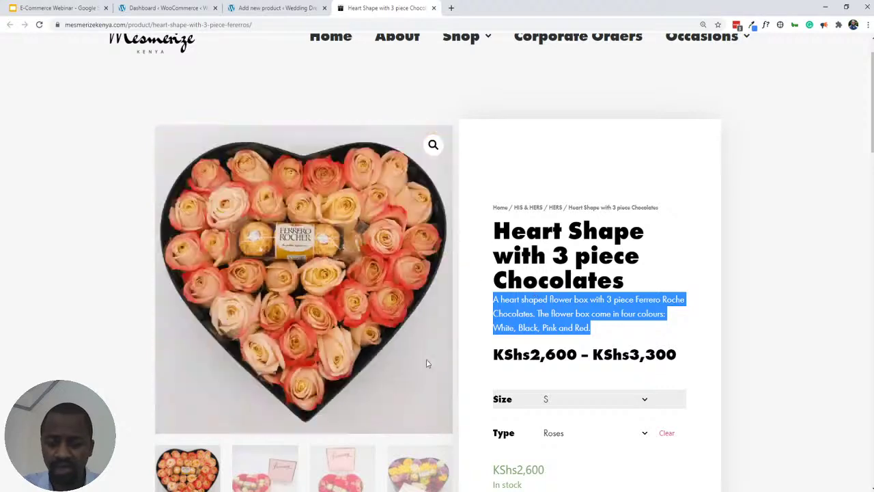
pyautogui.scroll(-1, 547, 272)
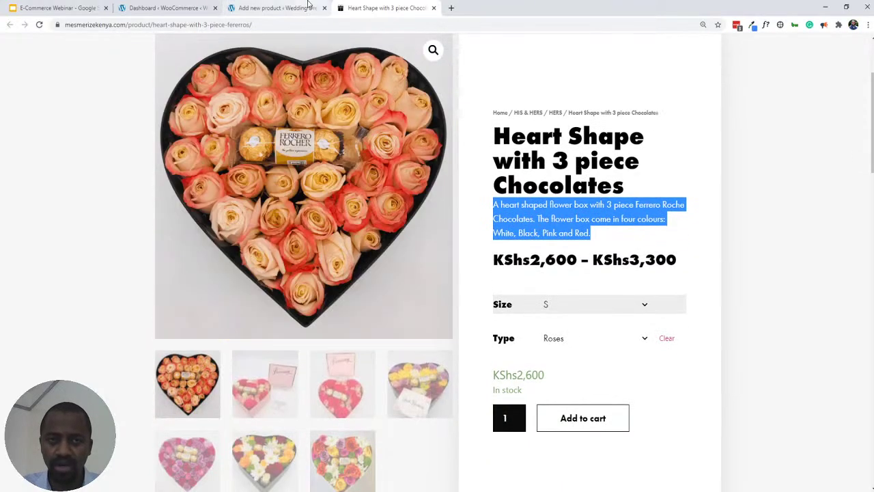
# - Select the first Lorem ipsum paragraph of the product description
pyautogui.click(272, 10)
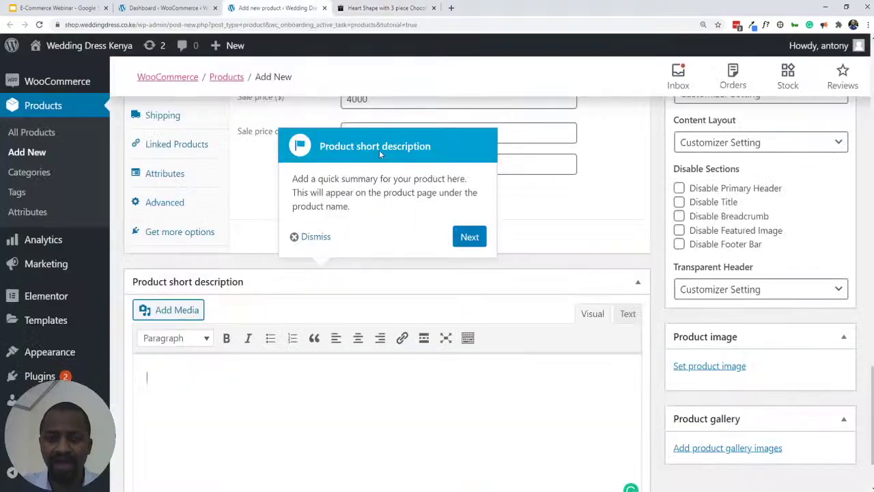
pyautogui.scroll(10, 274, 198)
pyautogui.scroll(10, 365, 62)
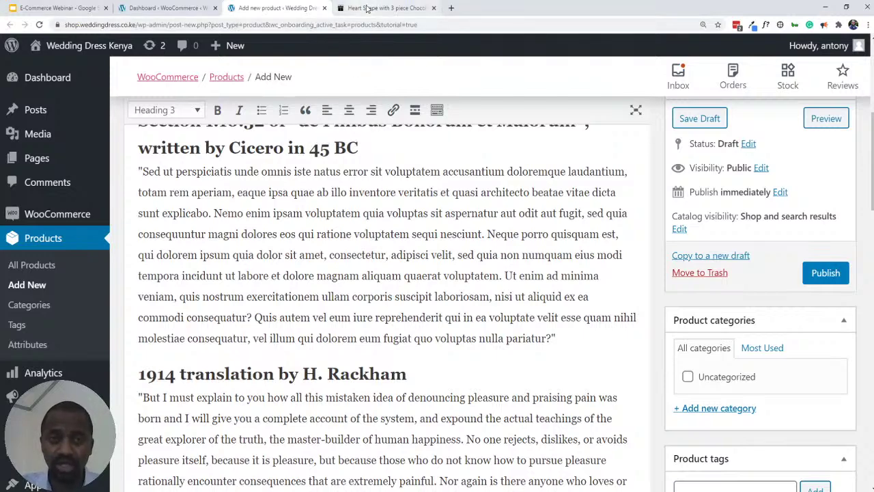
pyautogui.scroll(4, 143, 260)
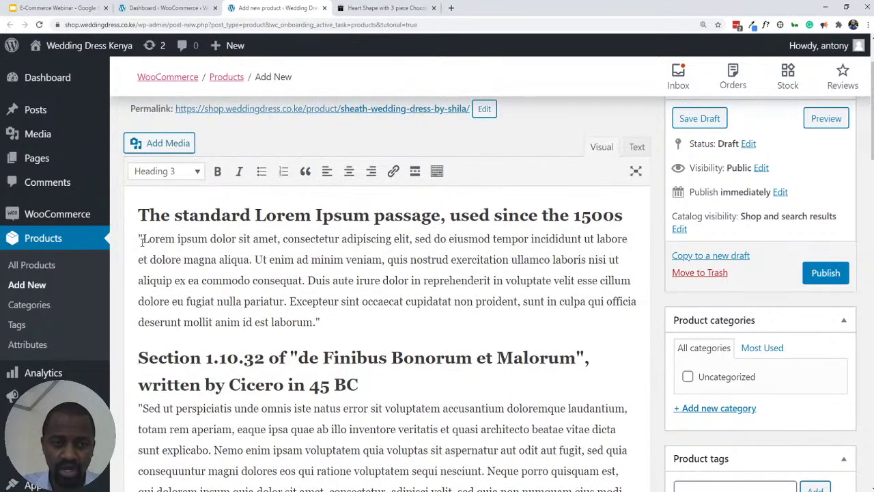
pyautogui.moveTo(138, 238); pyautogui.dragTo(328, 316)
pyautogui.hotkey('ctrl', 'c')
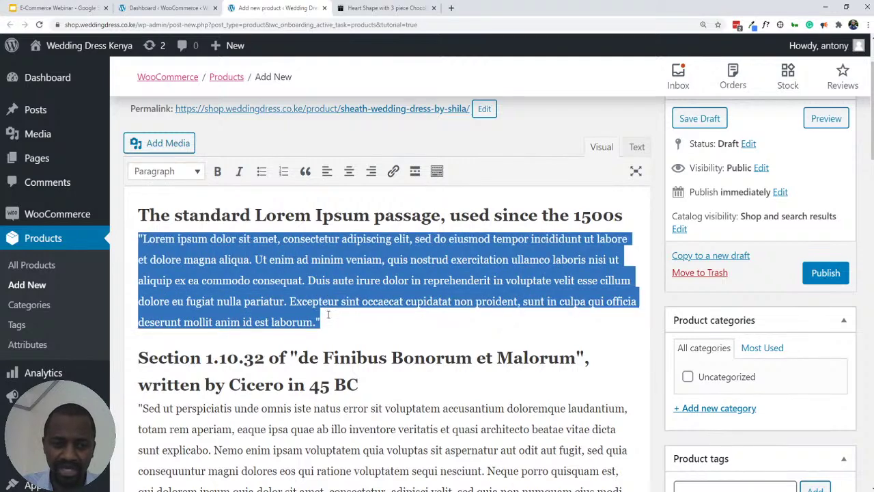
pyautogui.click(385, 11)
pyautogui.click(270, 12)
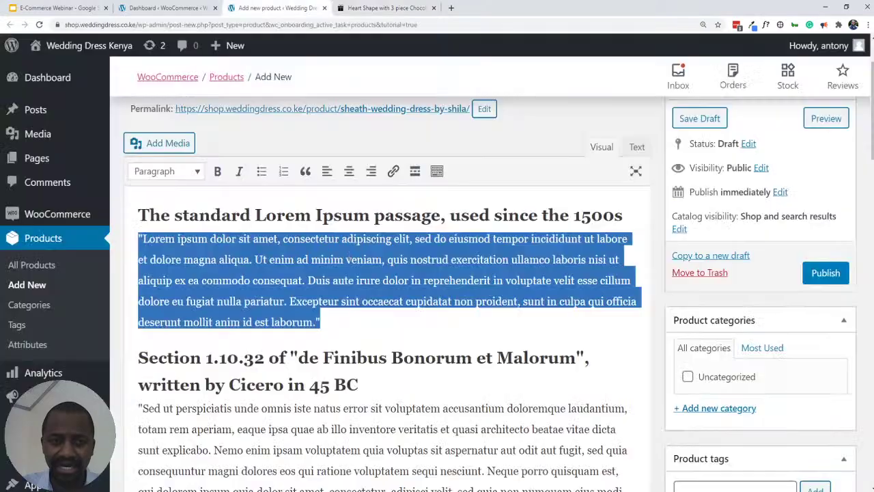
# - Paste the paragraph into the short description and delete its second half
pyautogui.scroll(-15, 307, 241)
pyautogui.scroll(-5, 307, 241)
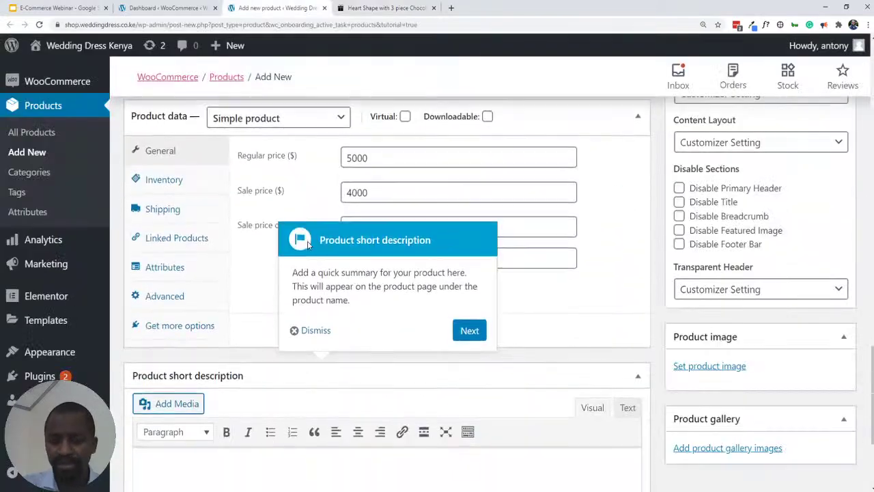
pyautogui.click(220, 345)
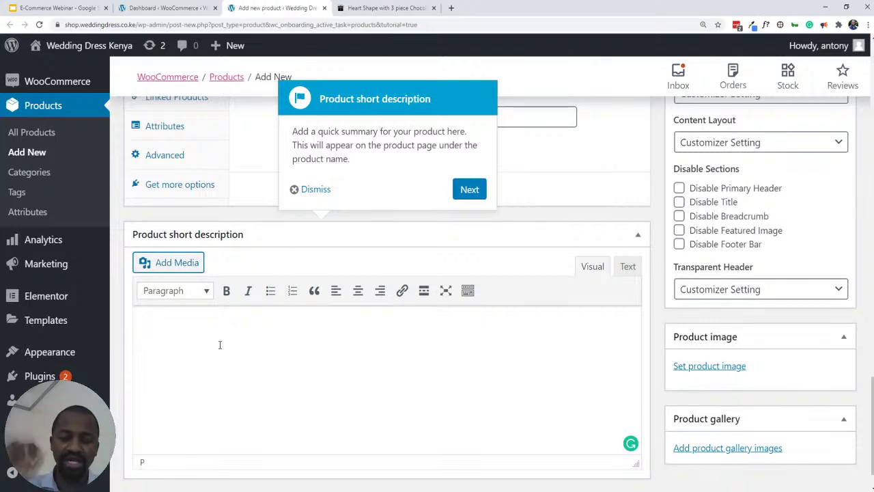
pyautogui.hotkey('ctrl', 'v')
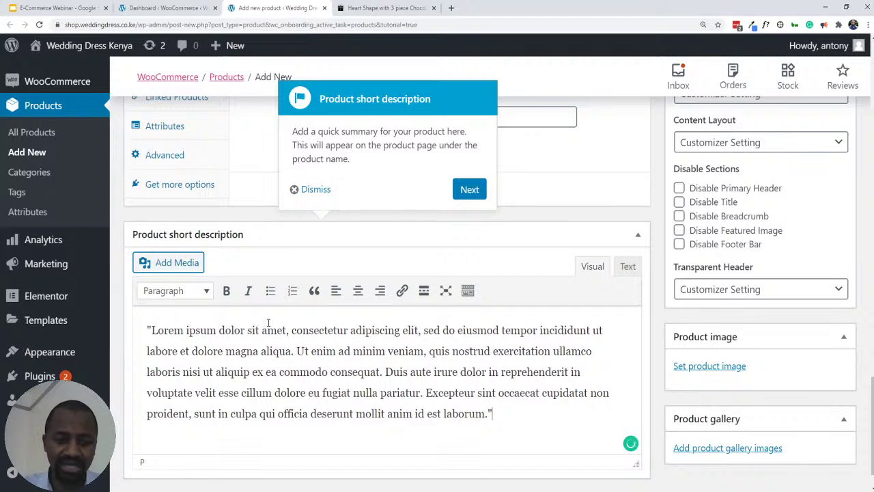
pyautogui.moveTo(494, 414); pyautogui.dragTo(386, 371)
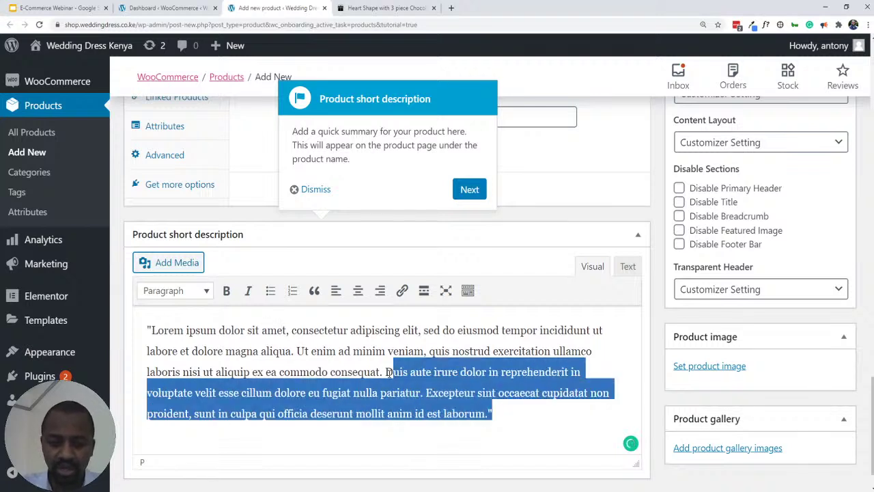
pyautogui.press('BackSpace')
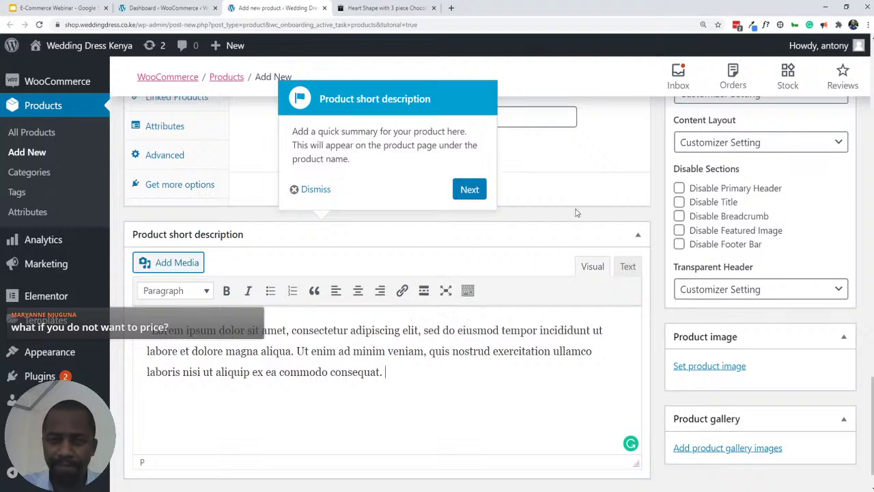
pyautogui.scroll(2, 573, 212)
pyautogui.scroll(1, 536, 209)
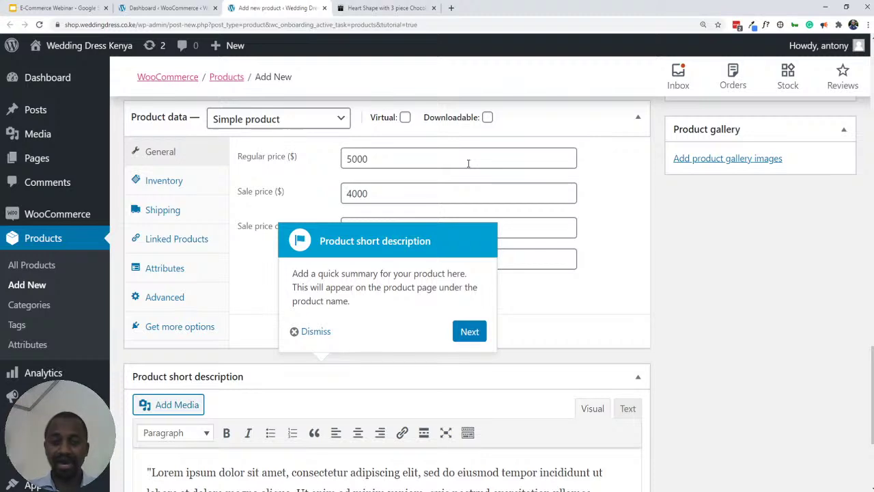
# - Compare the reference Heart Shape product page against the new product editor
pyautogui.click(400, 8)
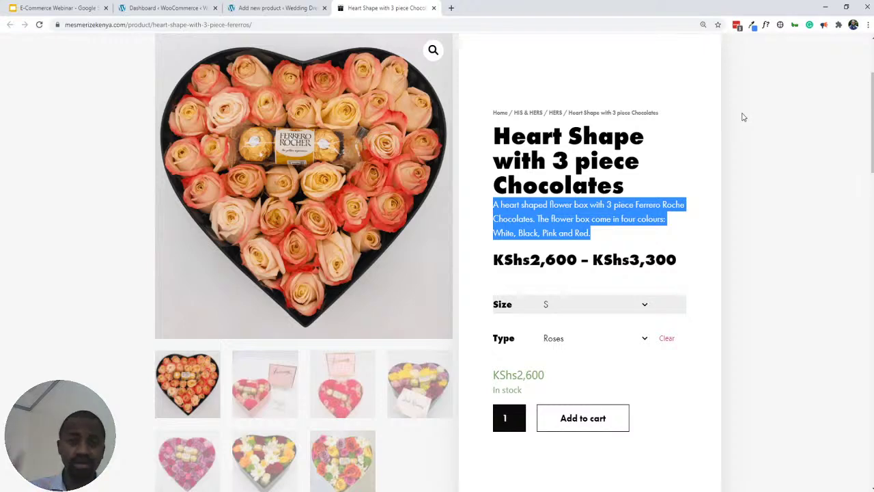
pyautogui.click(290, 8)
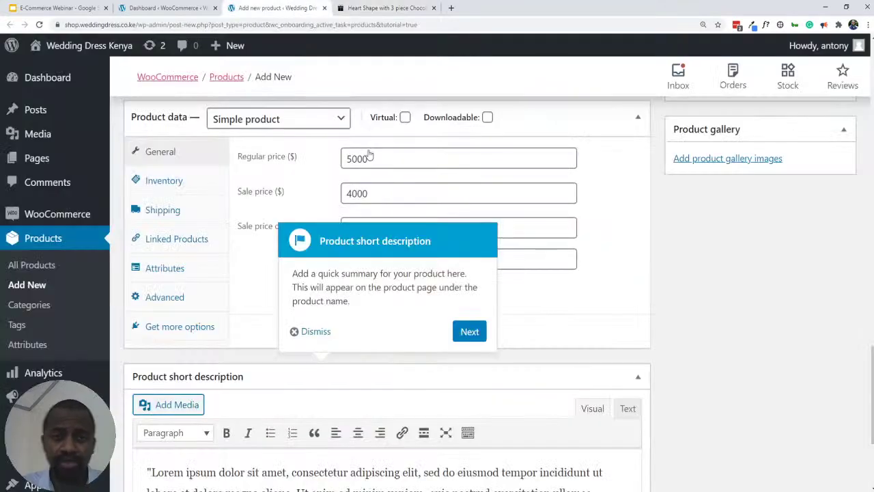
pyautogui.scroll(-2, 358, 386)
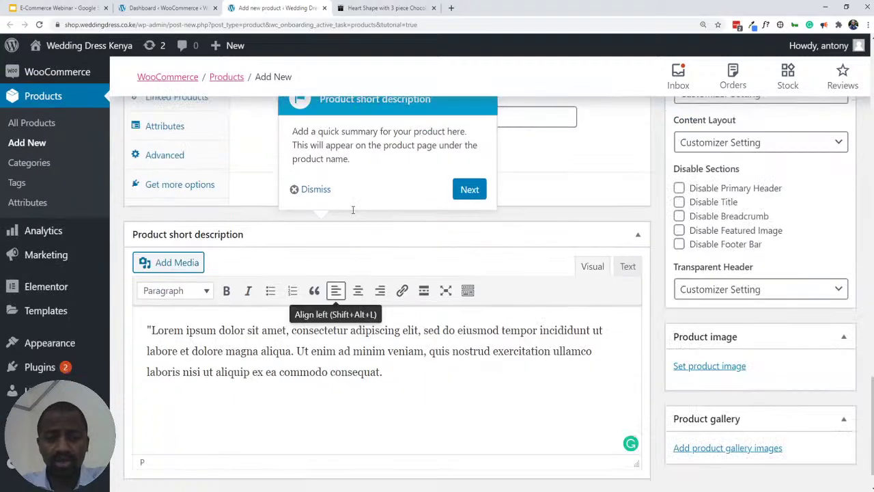
pyautogui.click(361, 8)
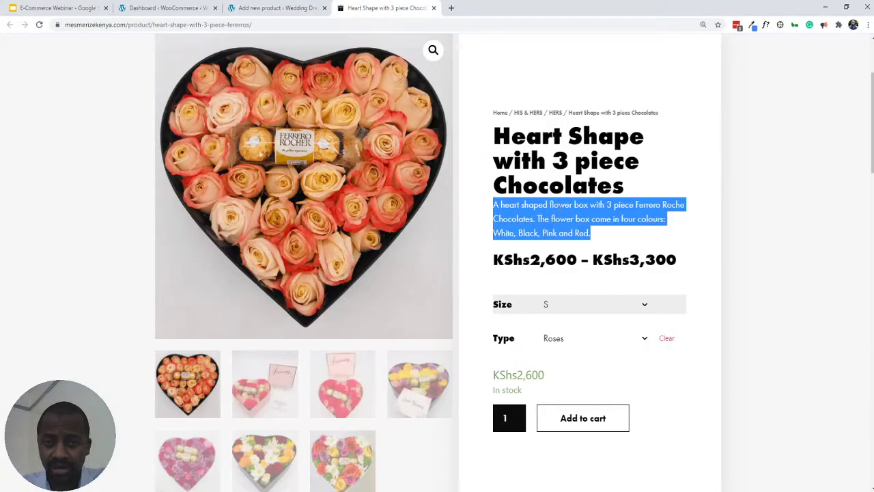
pyautogui.click(246, 8)
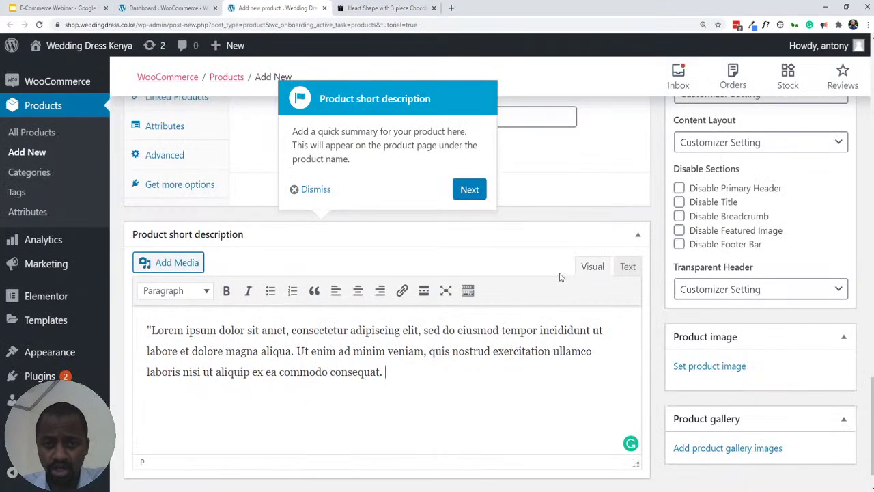
# - Advance the tour one step, then switch to the Heart Shape with 3 piece Chocolates page
pyautogui.click(478, 190)
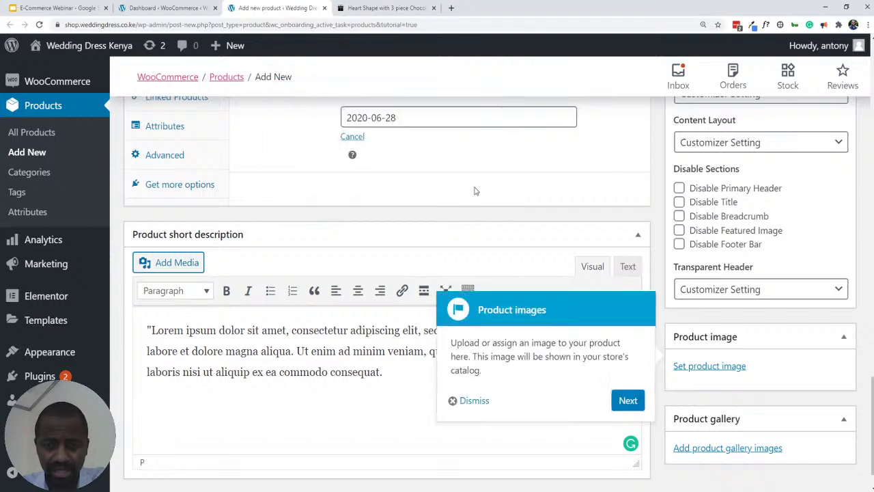
pyautogui.scroll(-1, 731, 389)
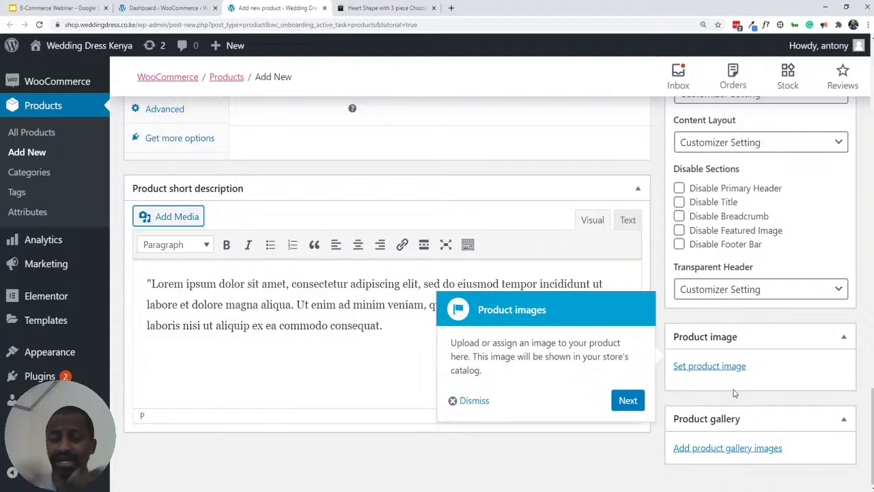
pyautogui.click(354, 4)
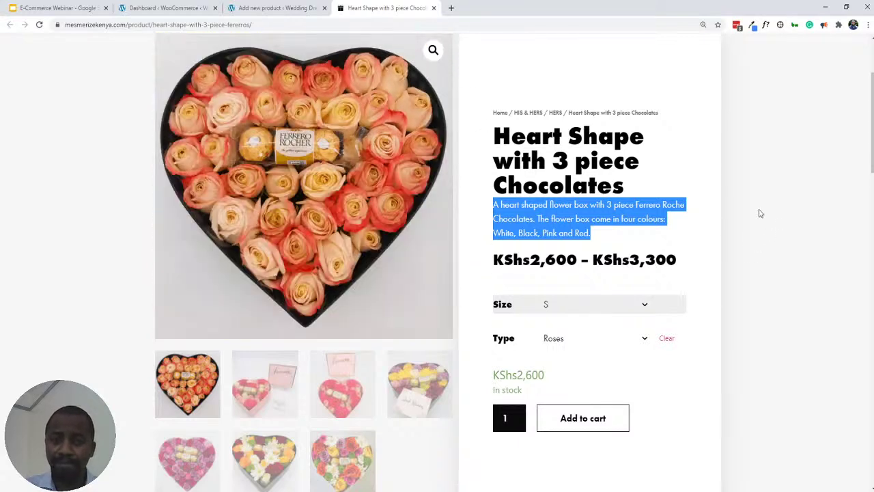
# - Browse the heart box gallery: pink heart box with January calendar, red, and yellow flower photos
pyautogui.scroll(2, 276, 157)
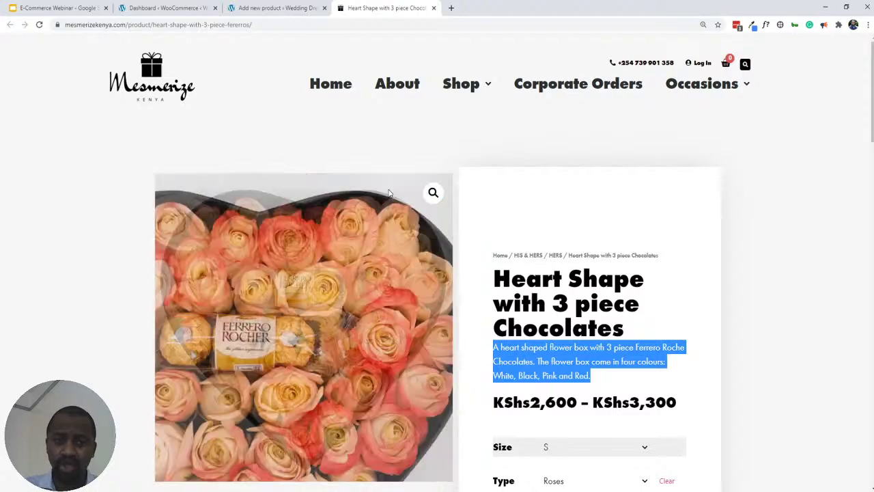
pyautogui.scroll(-2, 314, 198)
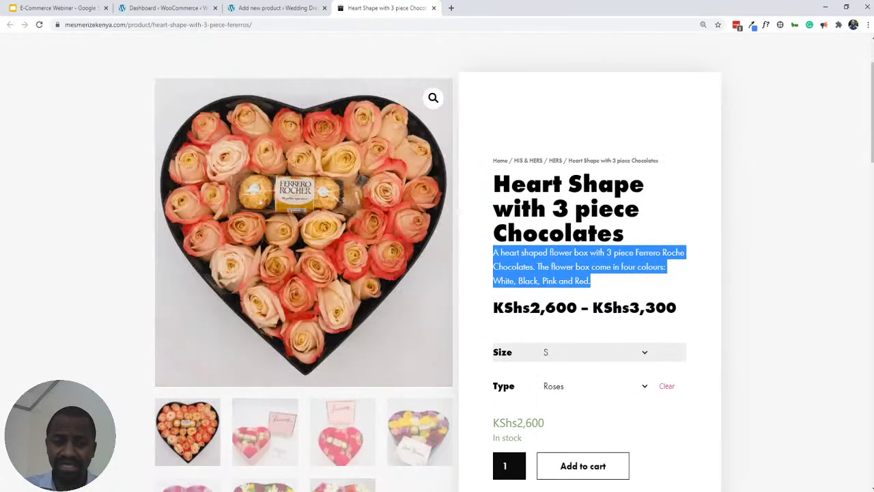
pyautogui.scroll(2, 55, 166)
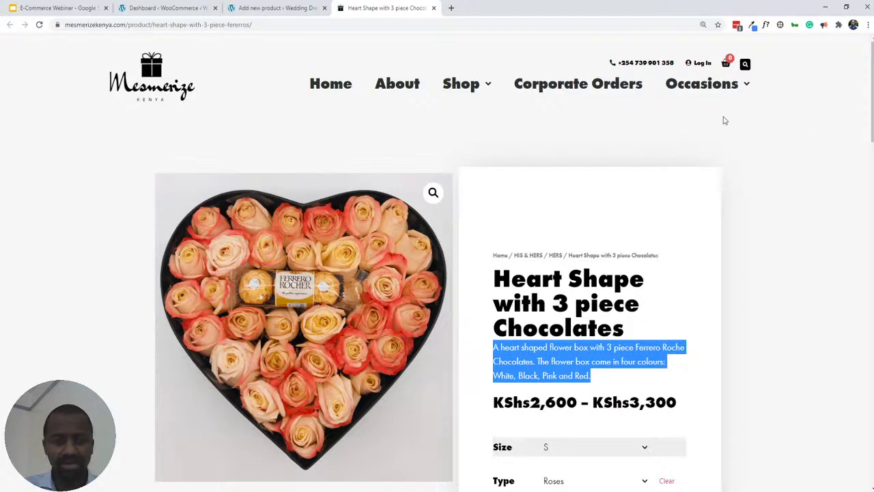
pyautogui.scroll(-2, 799, 125)
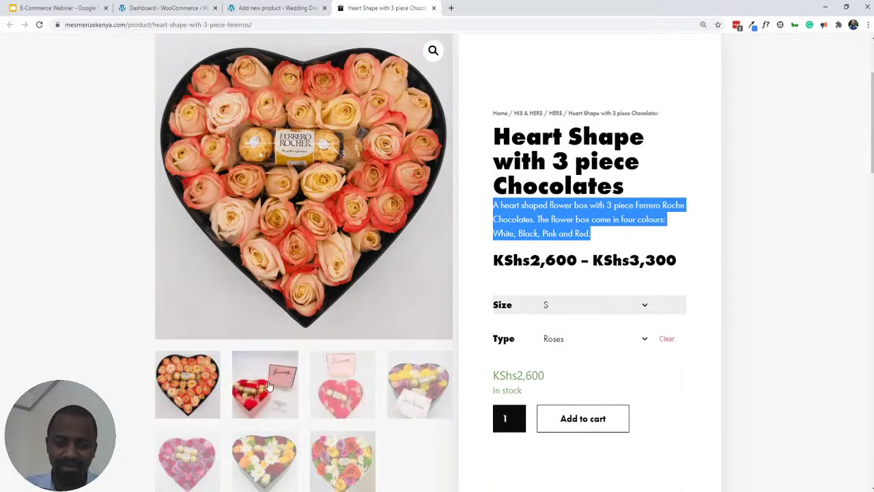
pyautogui.click(268, 385)
pyautogui.scroll(-1, 338, 278)
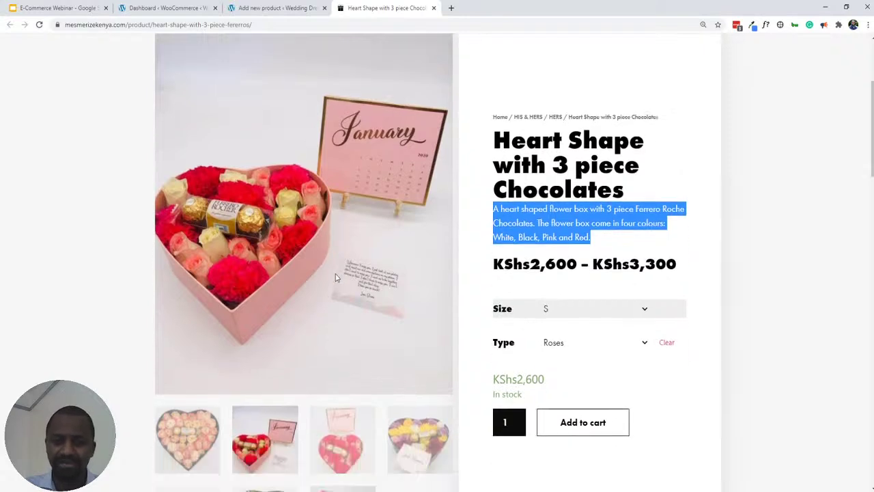
pyautogui.click(344, 451)
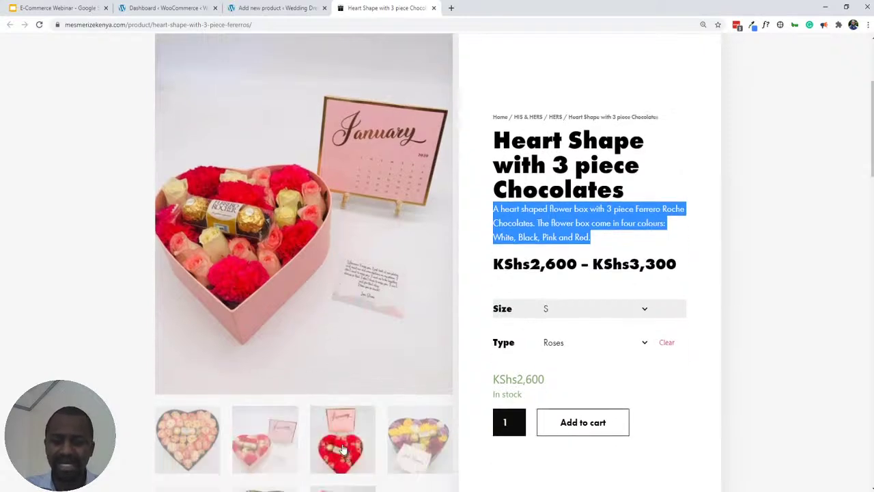
pyautogui.click(405, 452)
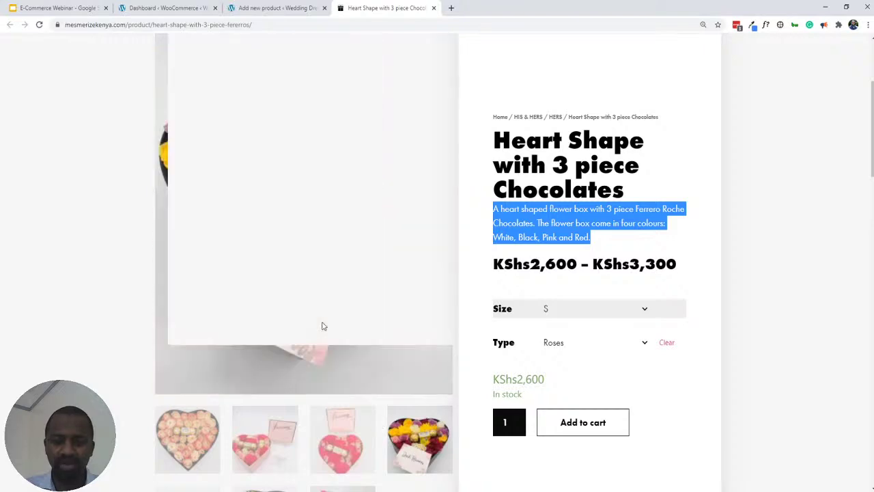
# - View the red rose heart box photo, deselect the description, and go back to the product editor
pyautogui.scroll(-2, 233, 362)
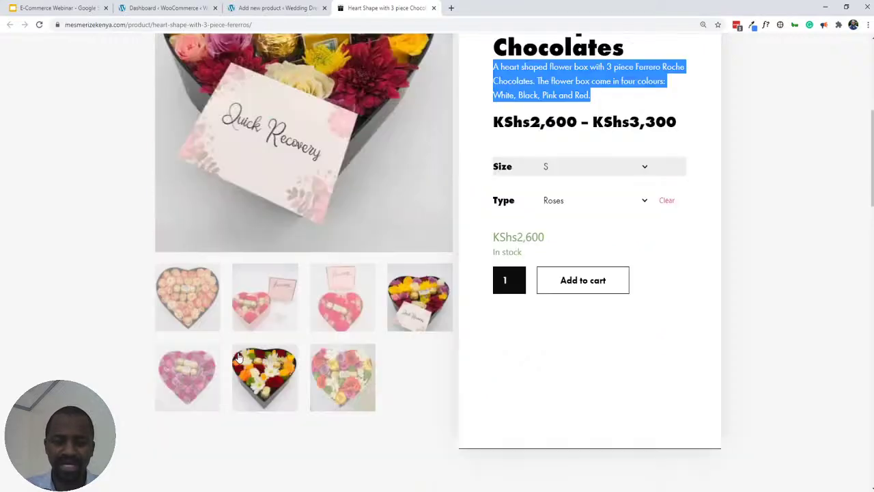
pyautogui.scroll(1, 252, 327)
pyautogui.scroll(1, 252, 327)
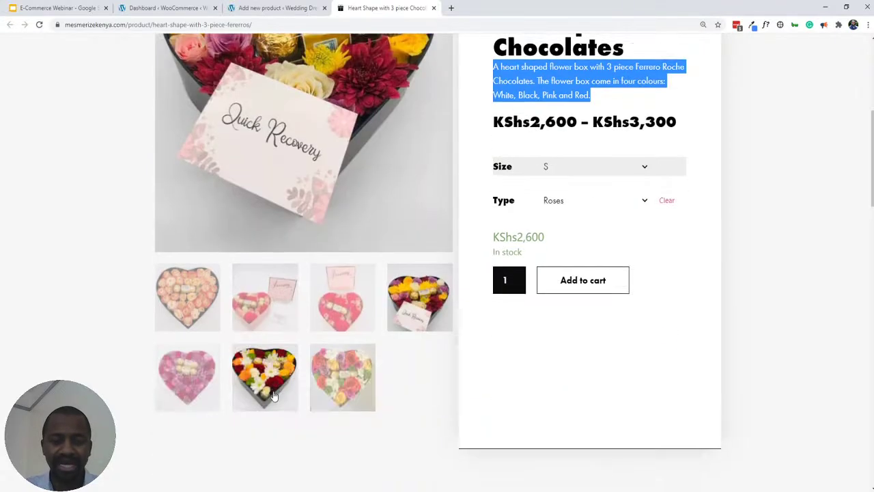
pyautogui.scroll(-2, 277, 403)
pyautogui.click(200, 389)
pyautogui.scroll(-1, 198, 387)
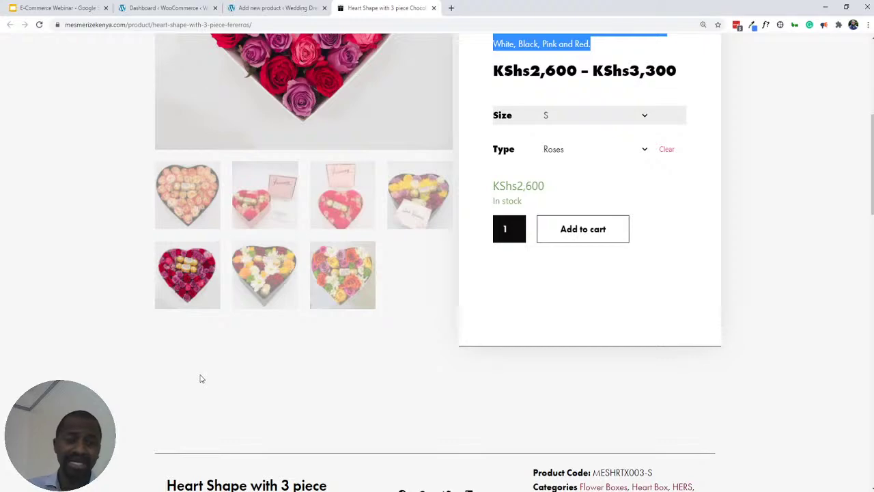
pyautogui.scroll(3, 265, 245)
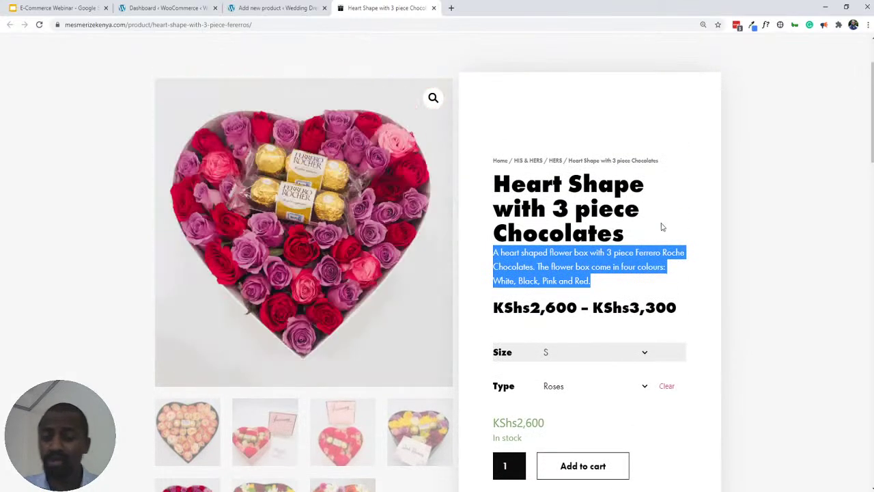
pyautogui.click(601, 260)
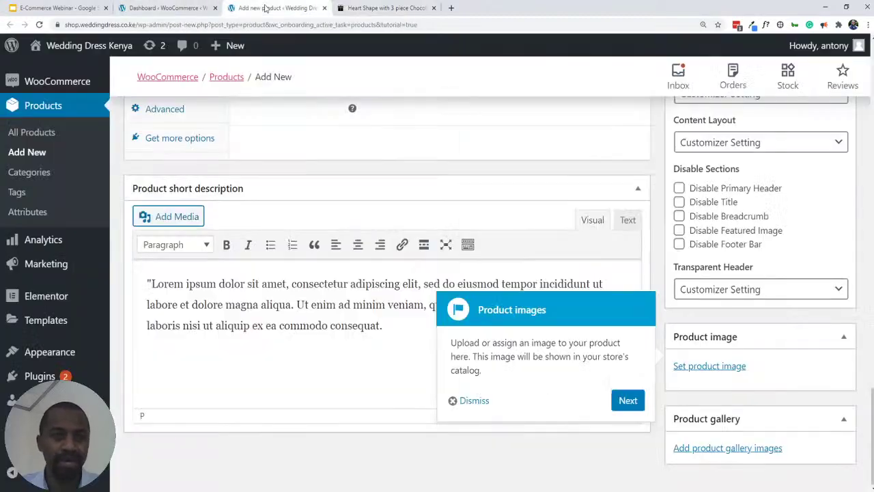
pyautogui.click(267, 8)
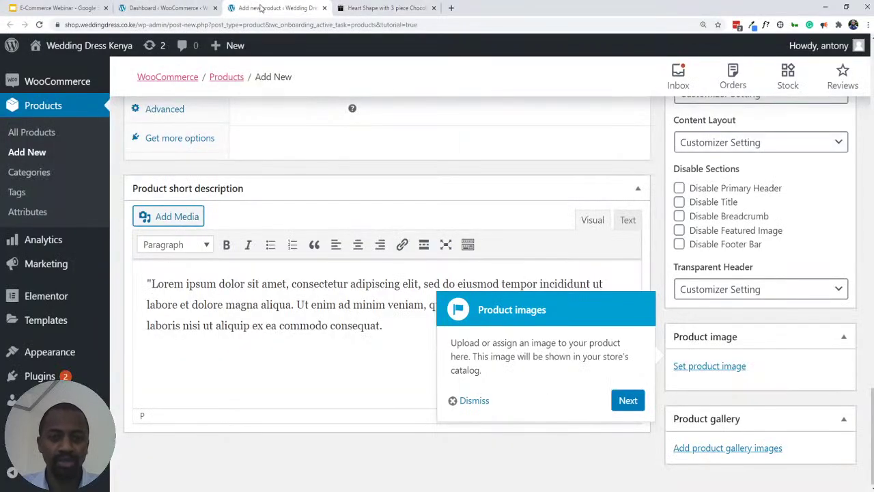
# - Open the product image picker and toggle Media Library and Upload Files, ending on the empty library
pyautogui.click(712, 367)
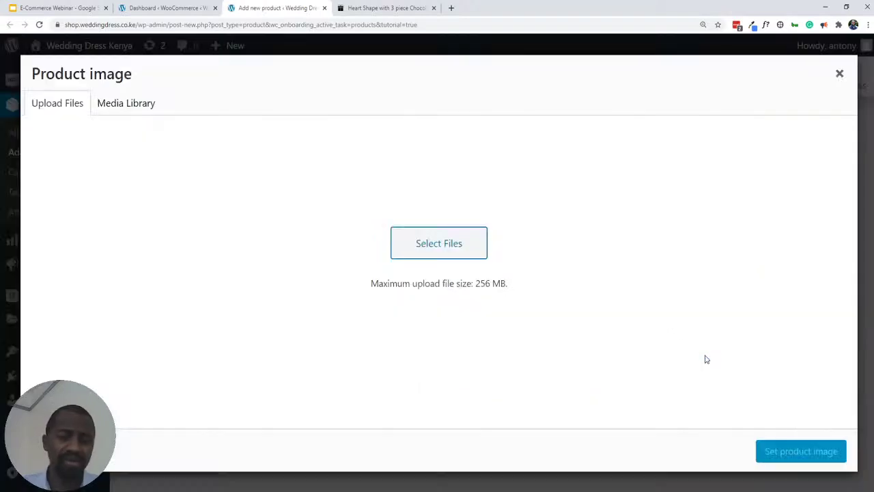
pyautogui.click(117, 107)
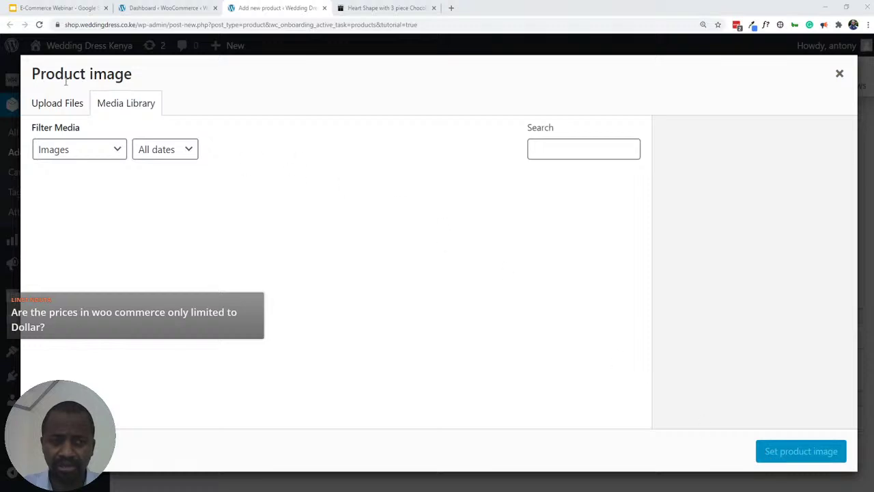
pyautogui.click(60, 106)
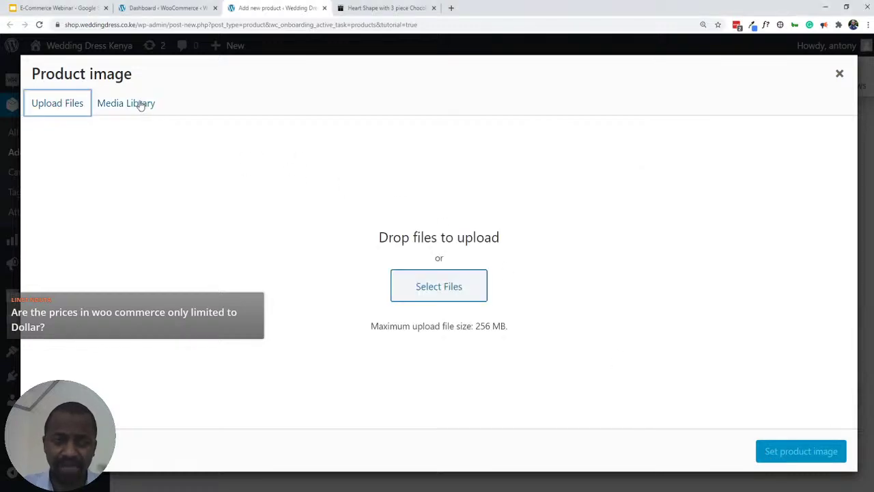
pyautogui.click(141, 105)
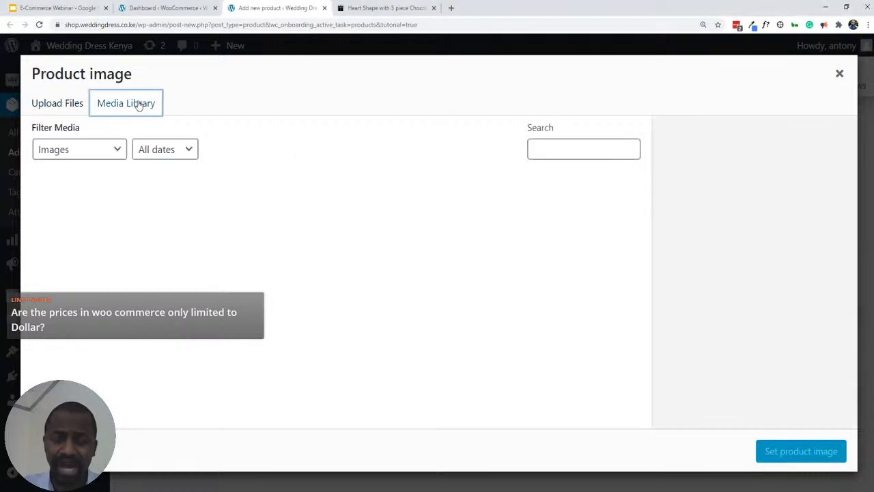
# - Switch the Product image dialog to its Upload Files area, which accepts files up to 256 MB
pyautogui.click(53, 106)
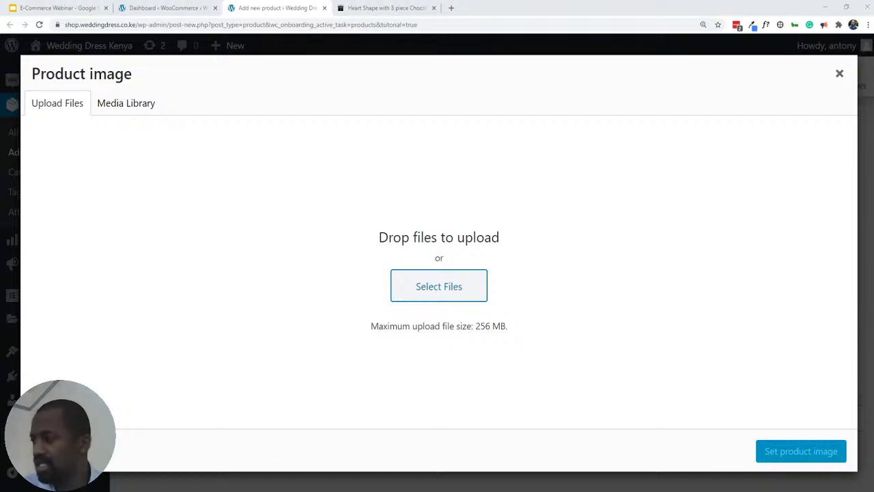
# - Drag Working Late adjusted.png into the Product image dialog to start uploading it
pyautogui.moveTo(269, 187); pyautogui.dragTo(295, 213)
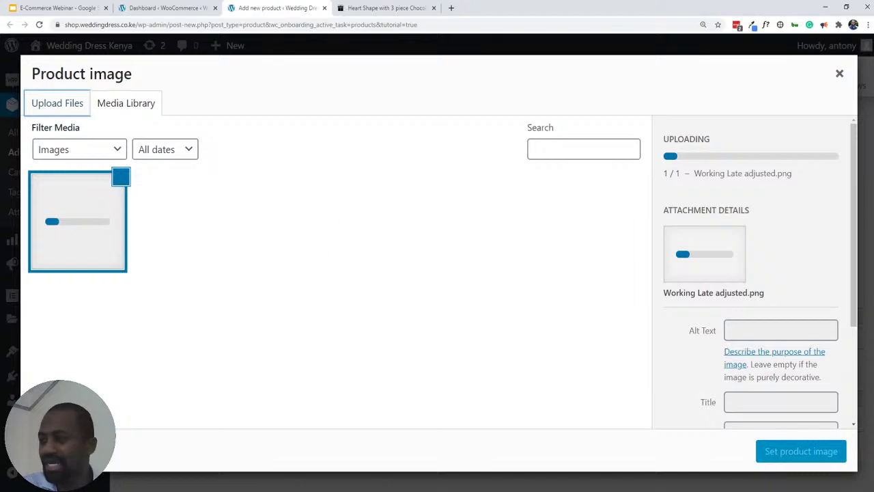
pyautogui.moveTo(449, 214); pyautogui.dragTo(504, 230)
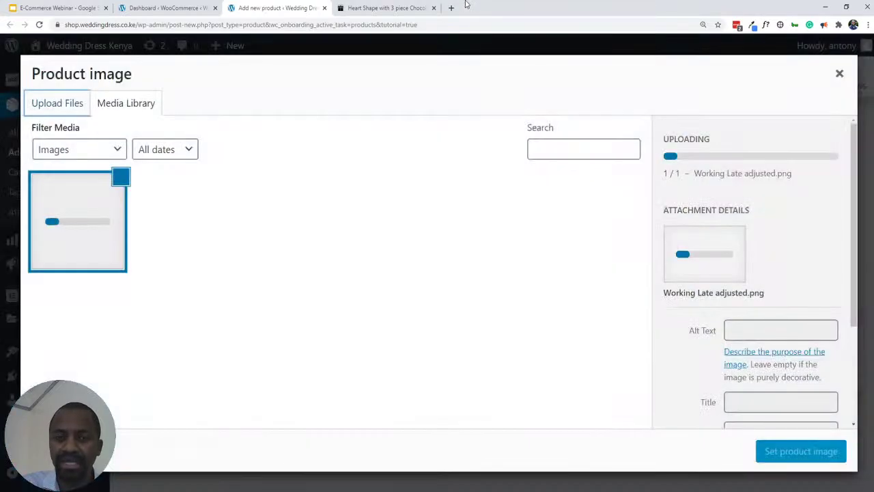
pyautogui.moveTo(466, 5); pyautogui.dragTo(467, 6)
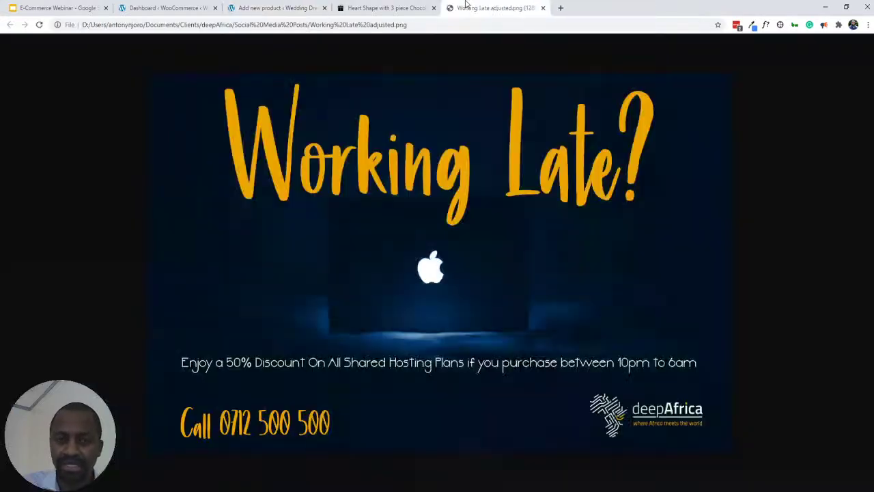
pyautogui.click(252, 9)
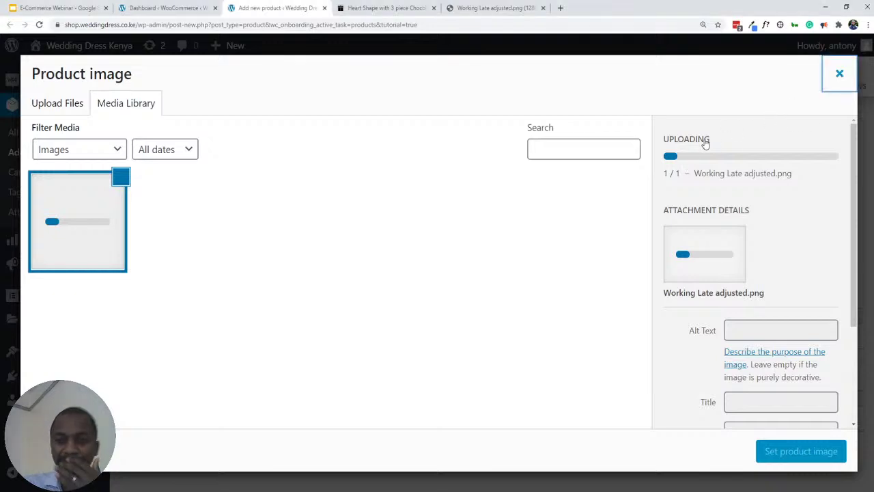
# - Close the Product image dialog and dismiss the product images tour tip
pyautogui.press('Escape')
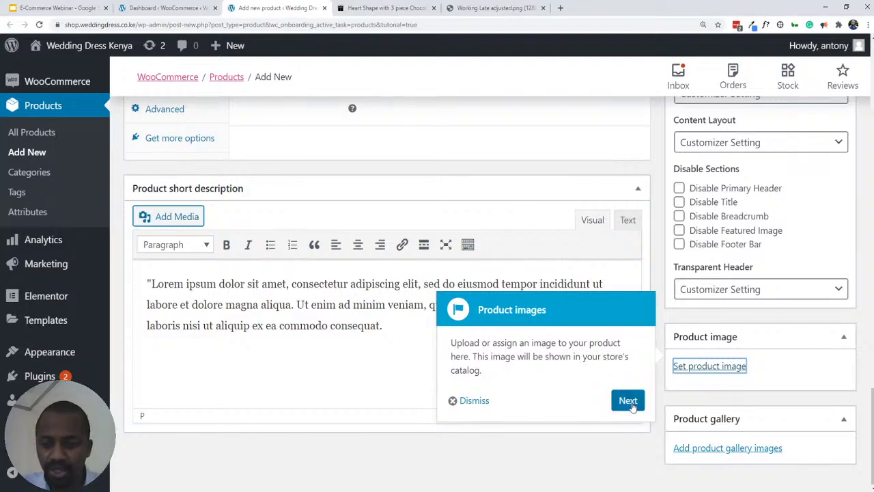
pyautogui.click(547, 280)
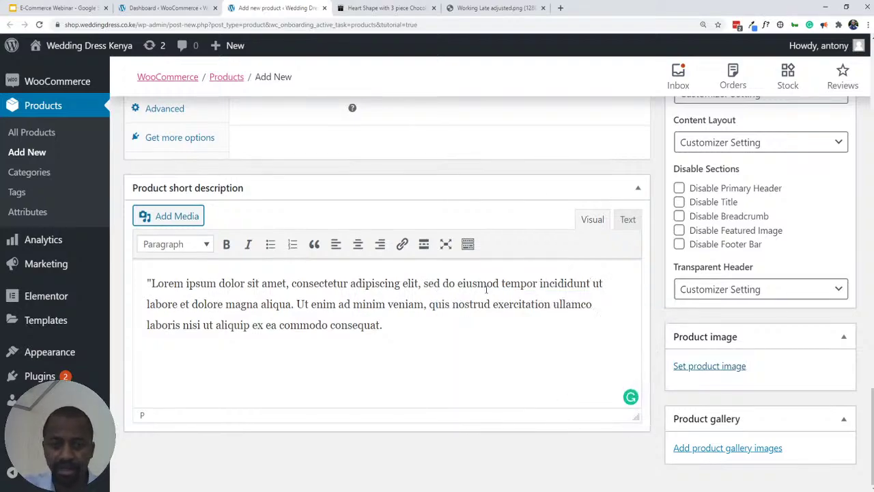
pyautogui.scroll(10, 509, 304)
pyautogui.scroll(10, 509, 304)
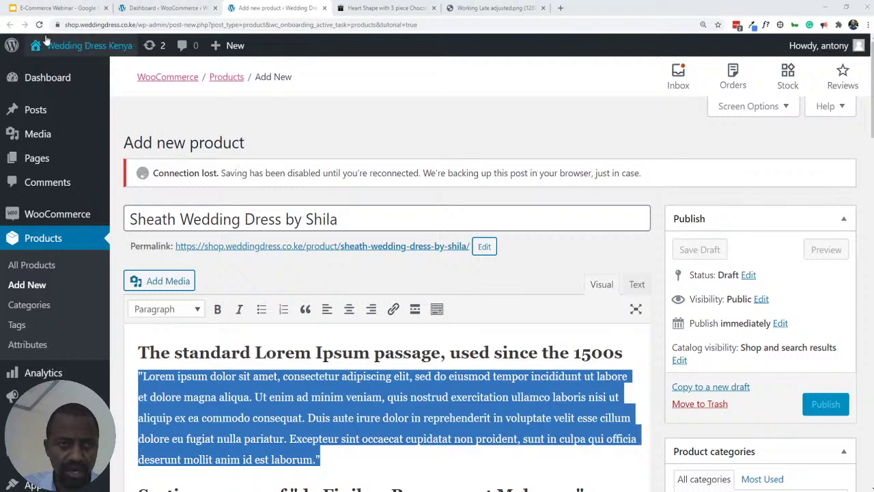
# - Open the live site and the Heart Shape with 3 piece Chocolates page, then close both tabs and return to the editor
pyautogui.moveTo(45, 44)
pyautogui.middleClick(39, 72)
pyautogui.click(375, 11)
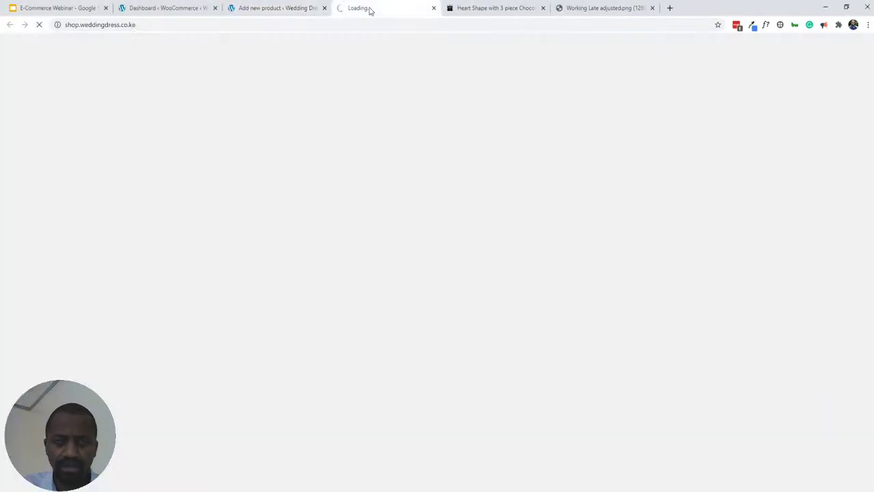
pyautogui.click(484, 15)
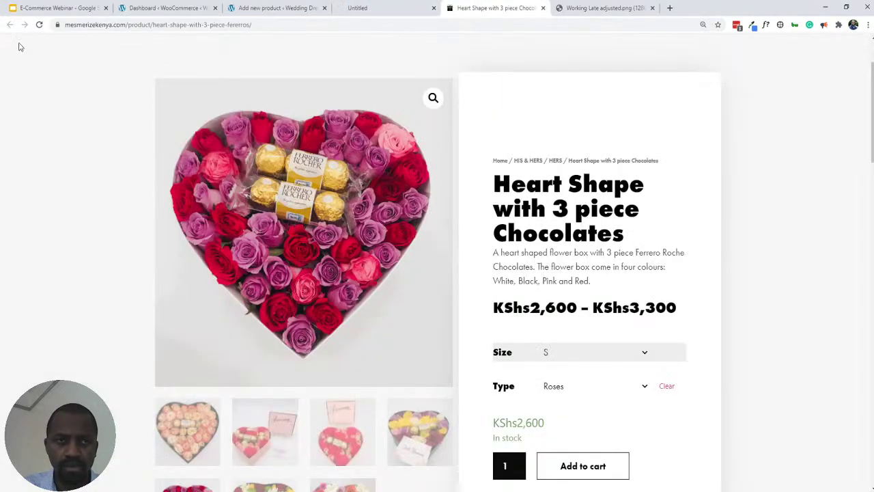
pyautogui.click(39, 24)
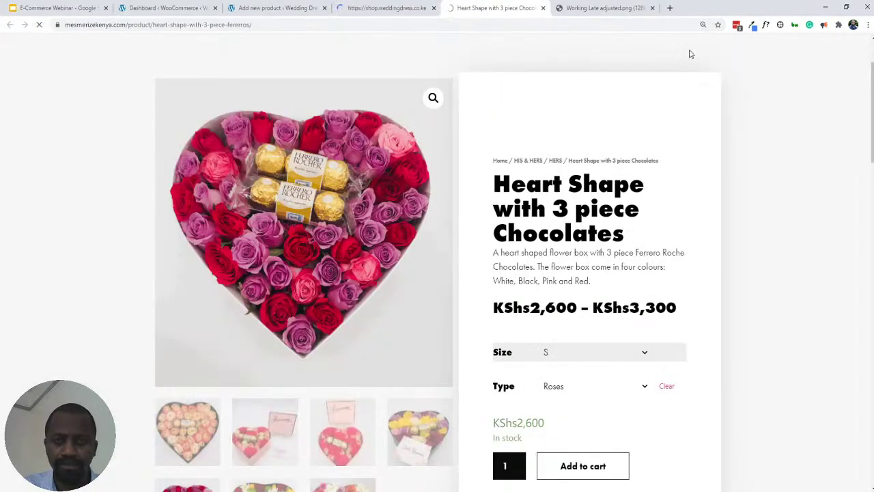
pyautogui.middleClick(464, 9)
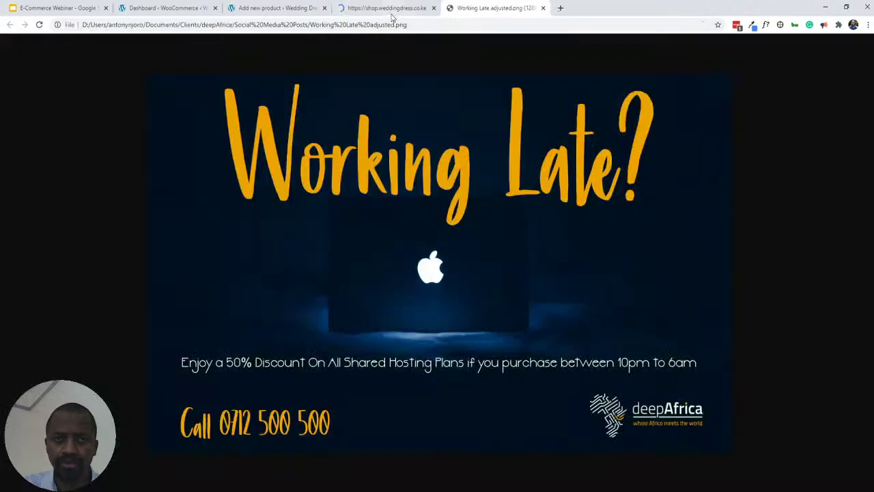
pyautogui.middleClick(384, 9)
pyautogui.click(265, 14)
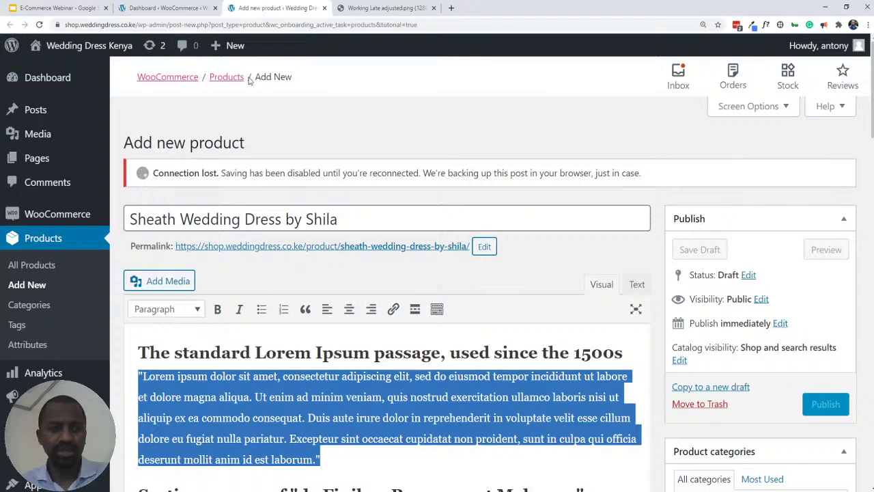
pyautogui.scroll(-5, 373, 199)
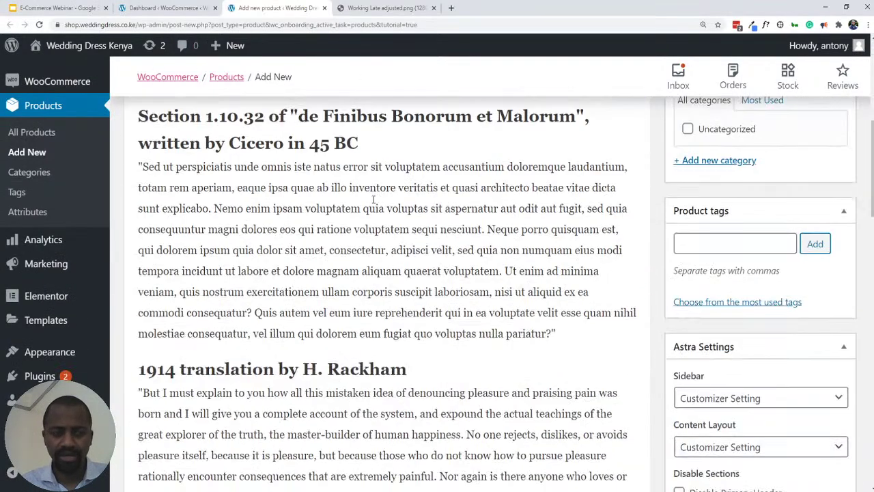
pyautogui.scroll(-10, 374, 200)
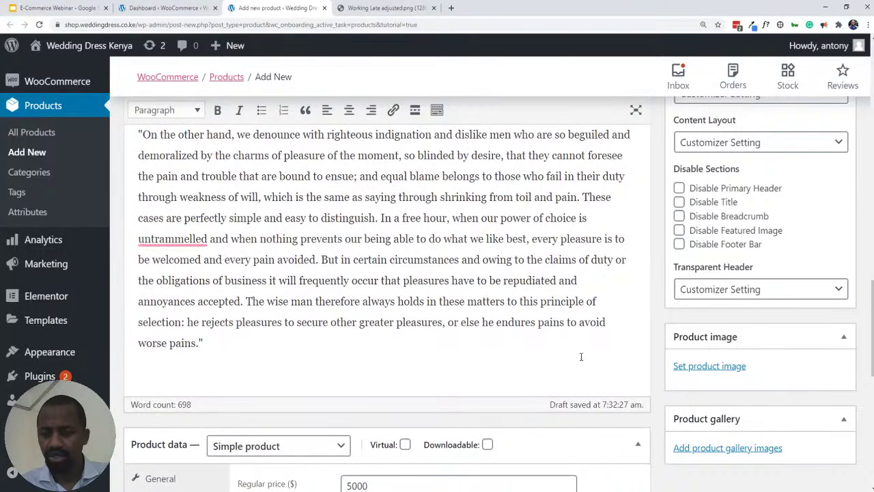
pyautogui.scroll(-2, 581, 348)
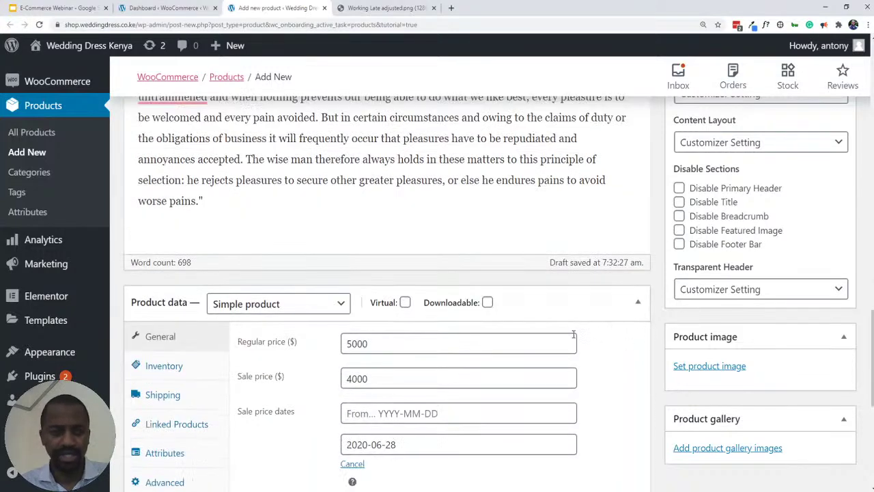
pyautogui.click(719, 366)
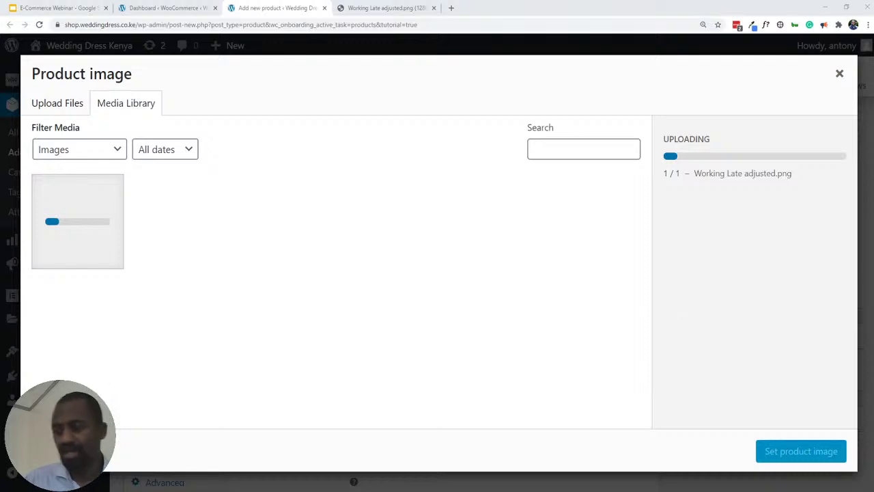
pyautogui.click(840, 74)
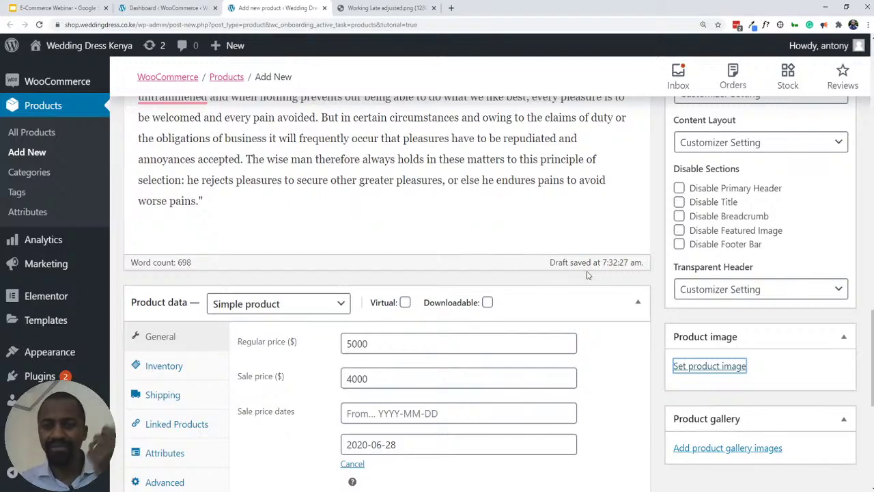
pyautogui.scroll(3, 586, 276)
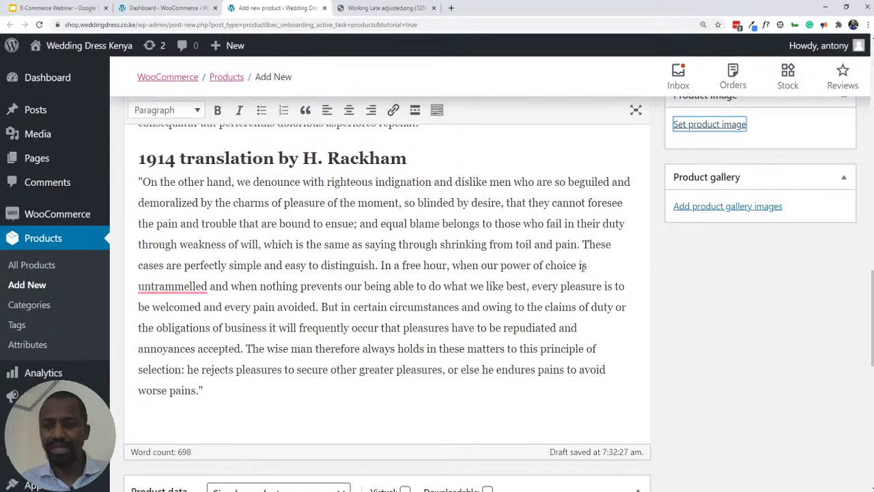
pyautogui.scroll(4, 583, 267)
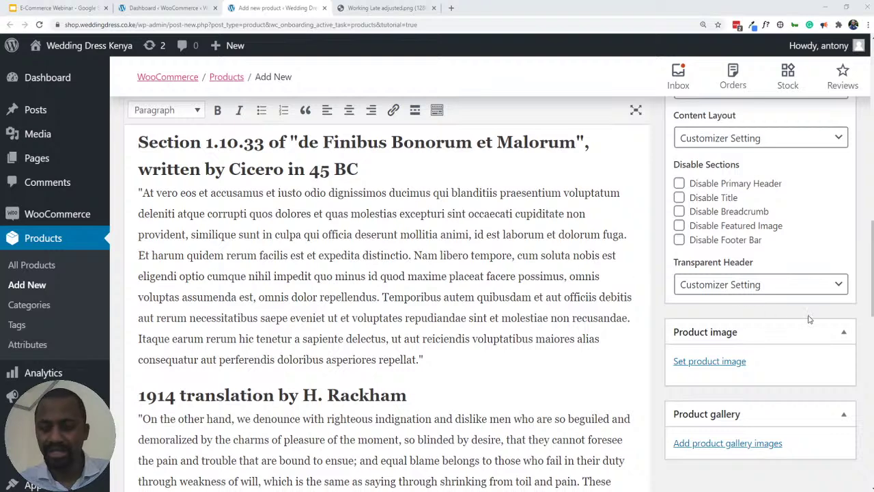
# - Reopen the product image chooser and drag in Working Late adjusted.png again to upload it
pyautogui.click(704, 367)
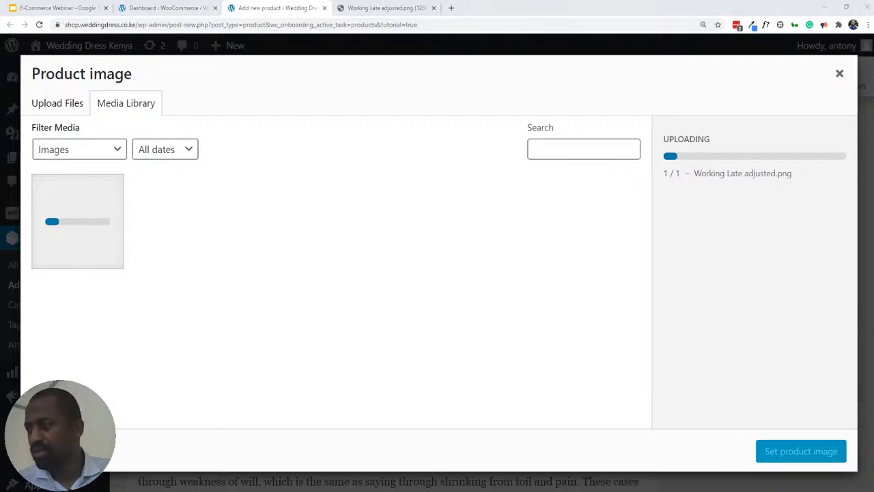
pyautogui.moveTo(507, 279); pyautogui.dragTo(391, 266)
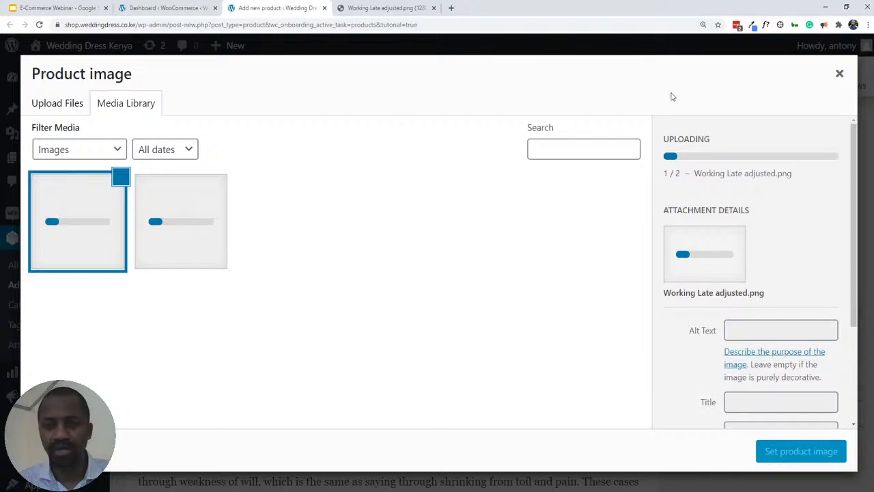
# - Close the Product image modal to return to the Sheath Wedding Dress by Shila editor
pyautogui.click(840, 75)
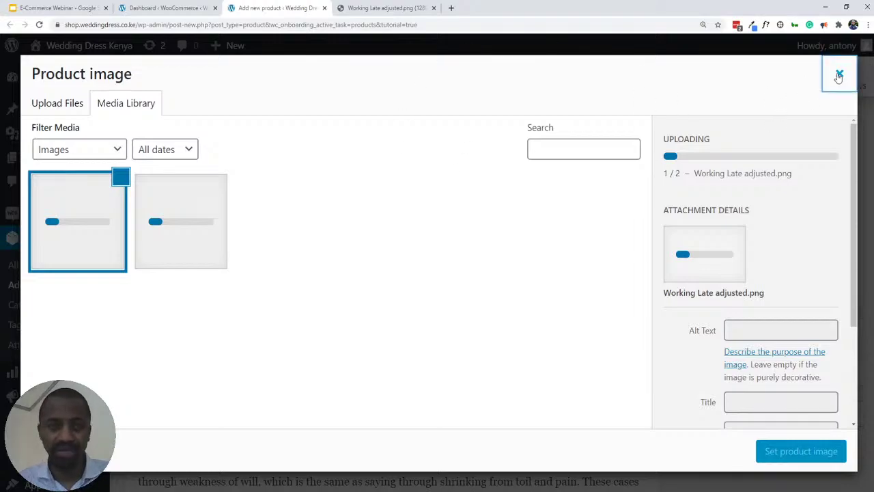
pyautogui.scroll(15, 419, 247)
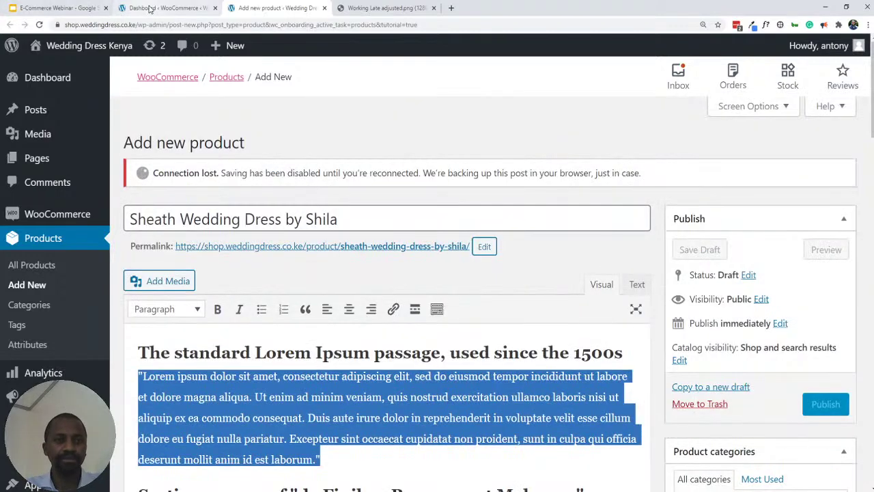
# - Look over the store setup task list on the WooCommerce dashboard
pyautogui.click(150, 8)
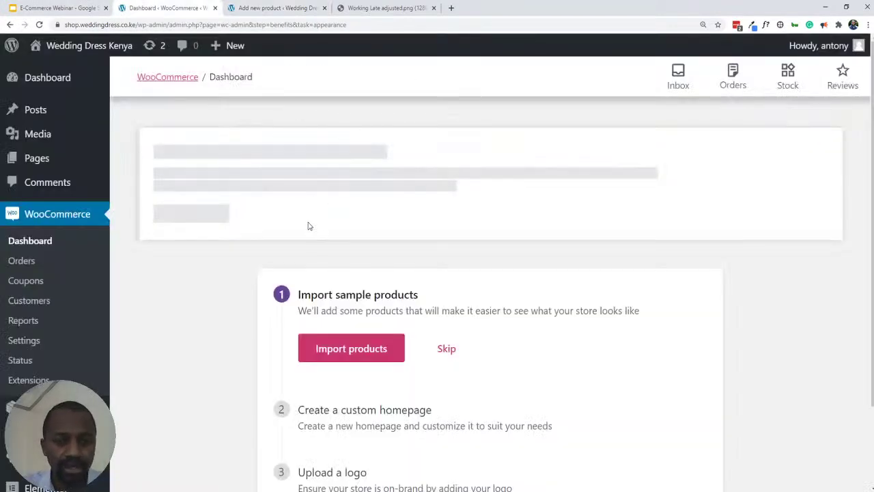
pyautogui.scroll(-2, 308, 226)
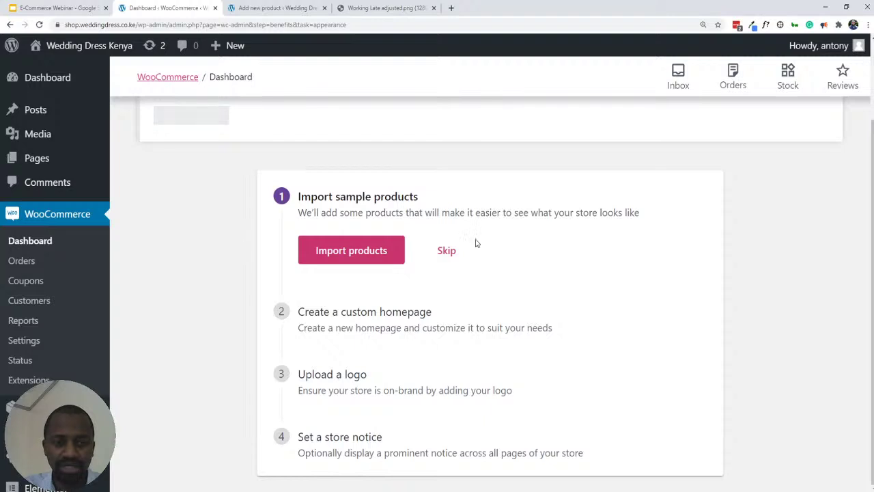
pyautogui.scroll(2, 315, 205)
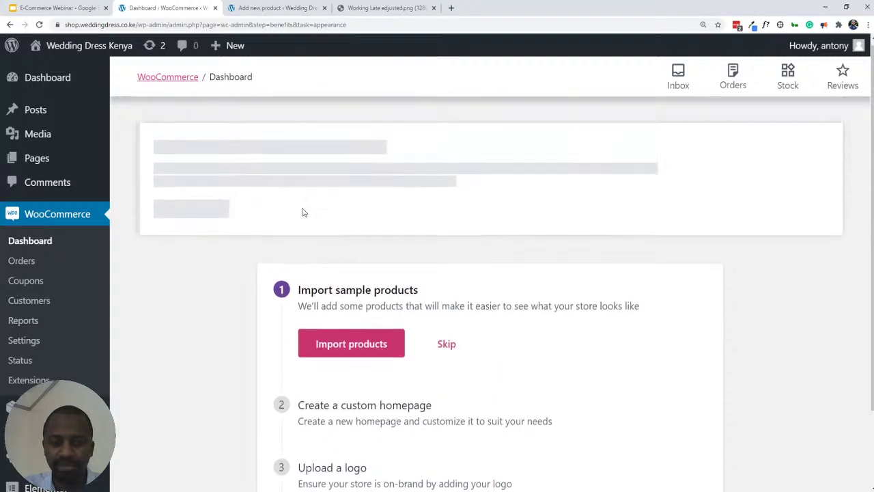
pyautogui.click(9, 25)
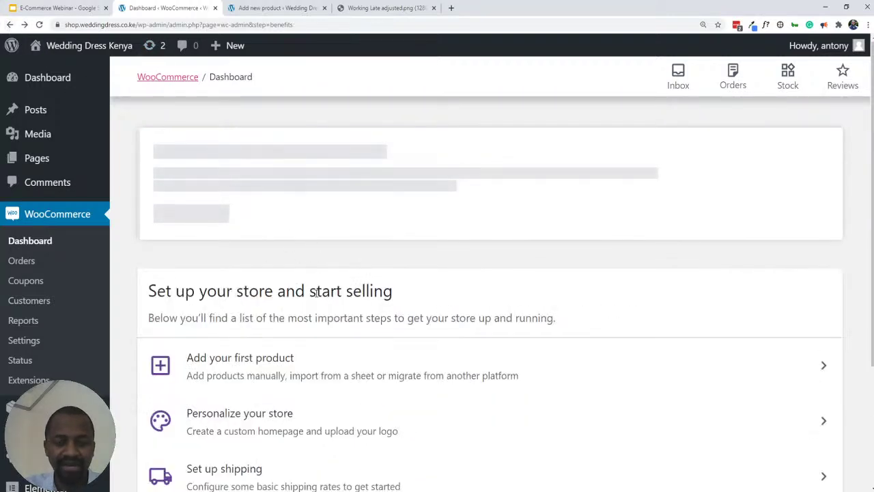
pyautogui.scroll(-2, 312, 314)
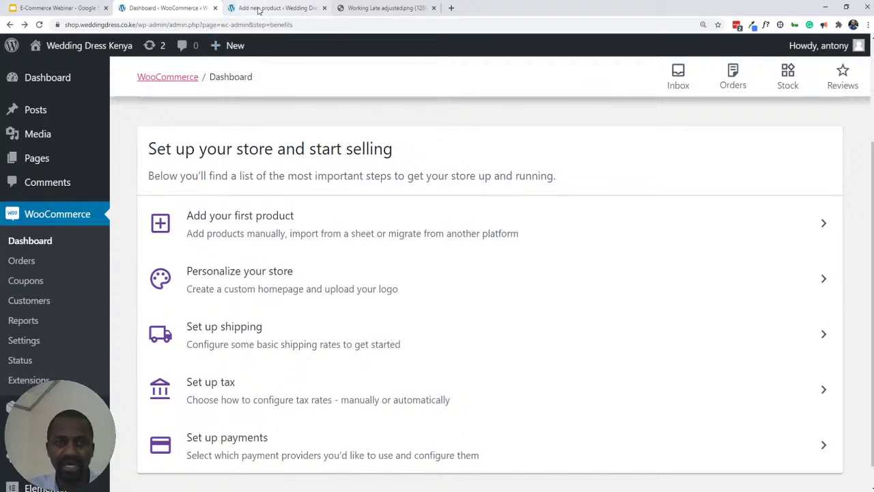
# - Open a second product editor tab, then go back to the dashboard and open Personalize your store
pyautogui.click(258, 8)
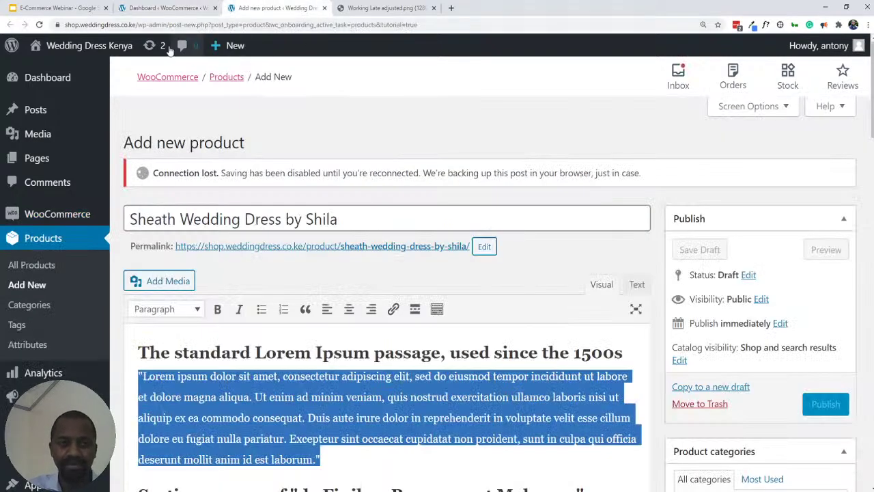
pyautogui.middleClick(40, 26)
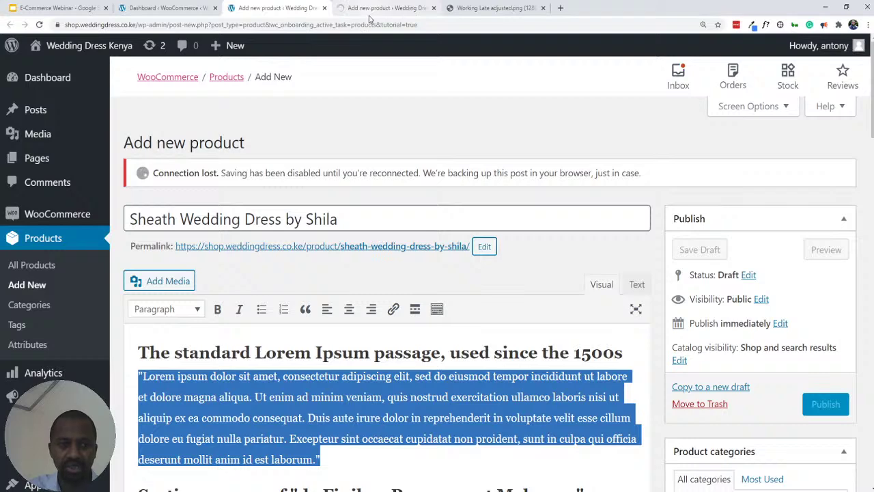
pyautogui.click(188, 12)
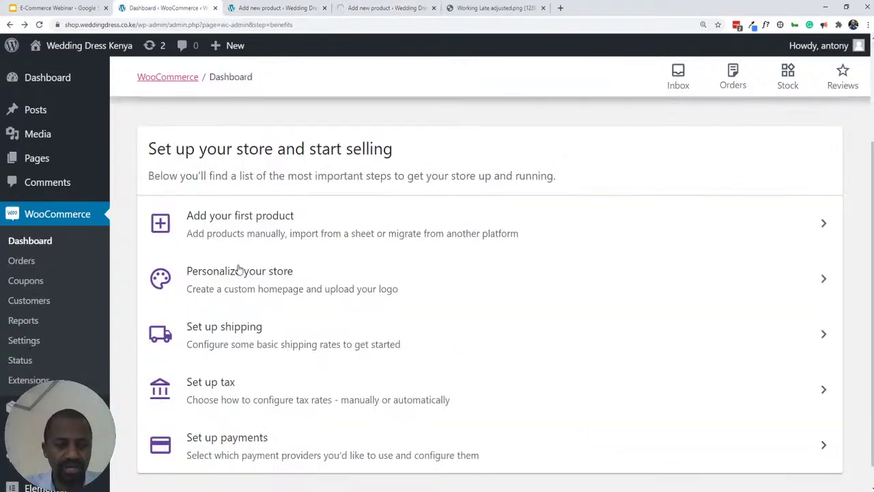
pyautogui.click(245, 11)
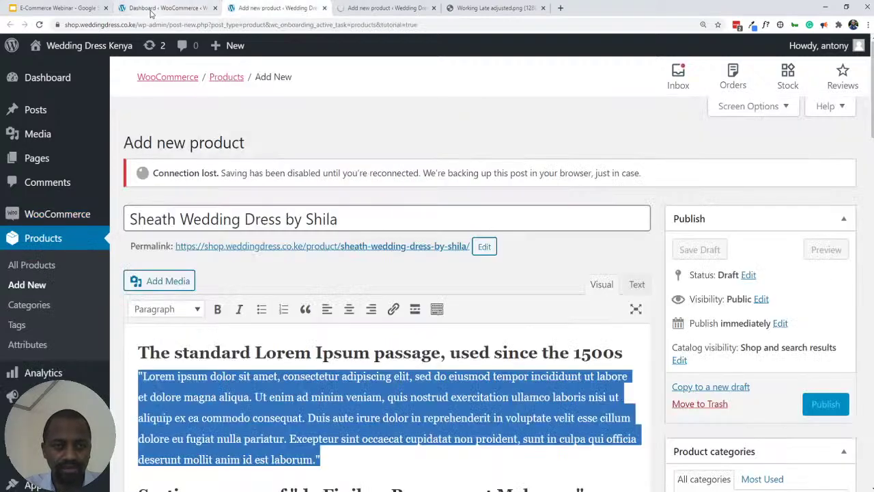
pyautogui.click(152, 11)
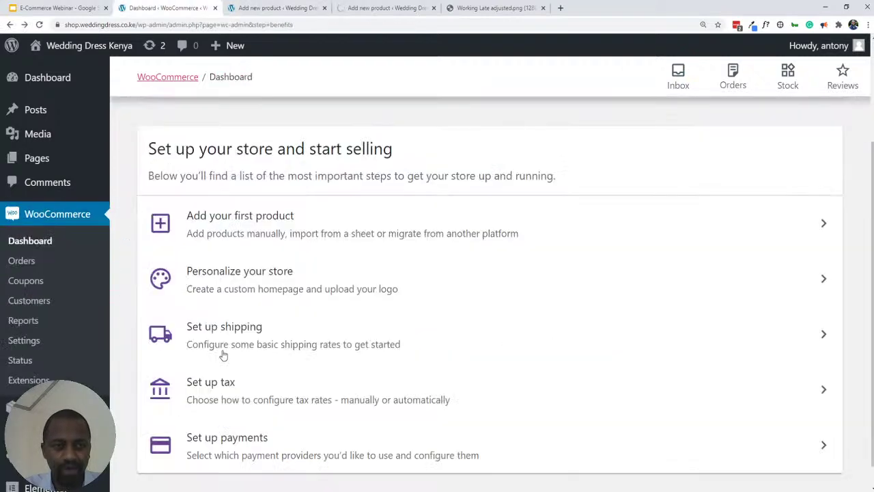
pyautogui.click(247, 278)
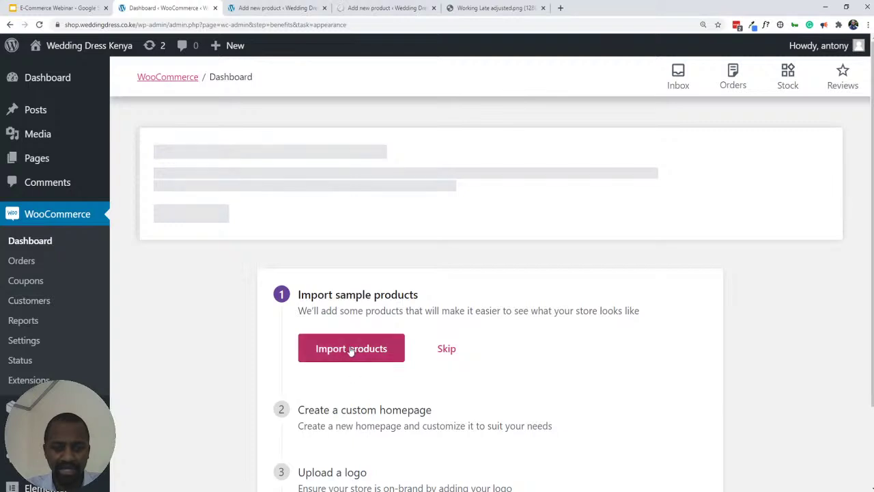
# - Open WooCommerce Settings on its General tab in a new tab and close the duplicate Add new product tab
pyautogui.keyDown('ctrl'); pyautogui.click(24, 341); pyautogui.keyUp('ctrl')
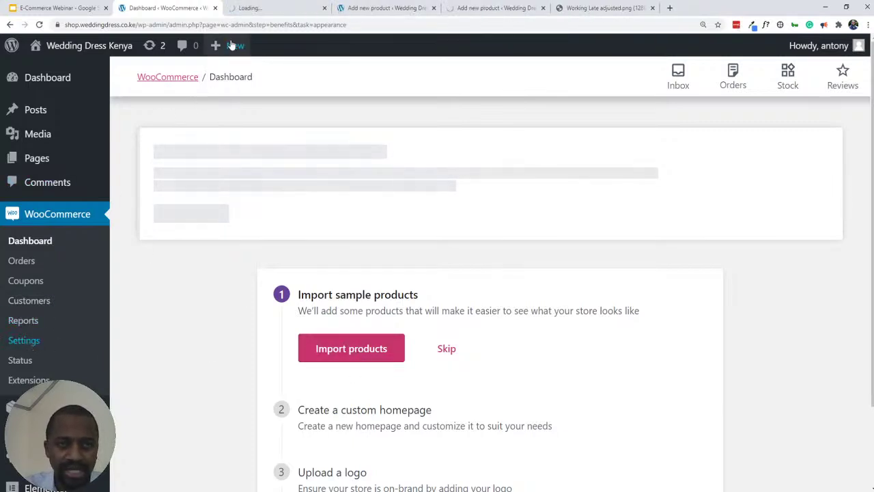
pyautogui.click(243, 10)
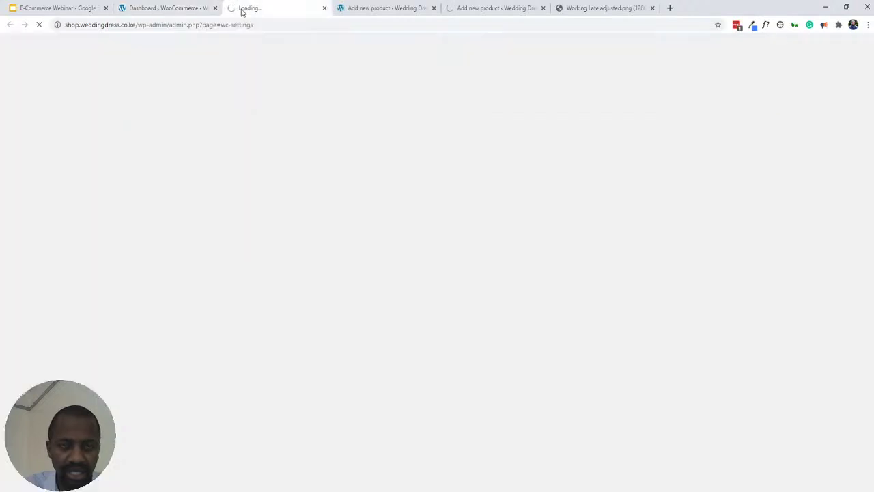
pyautogui.click(149, 8)
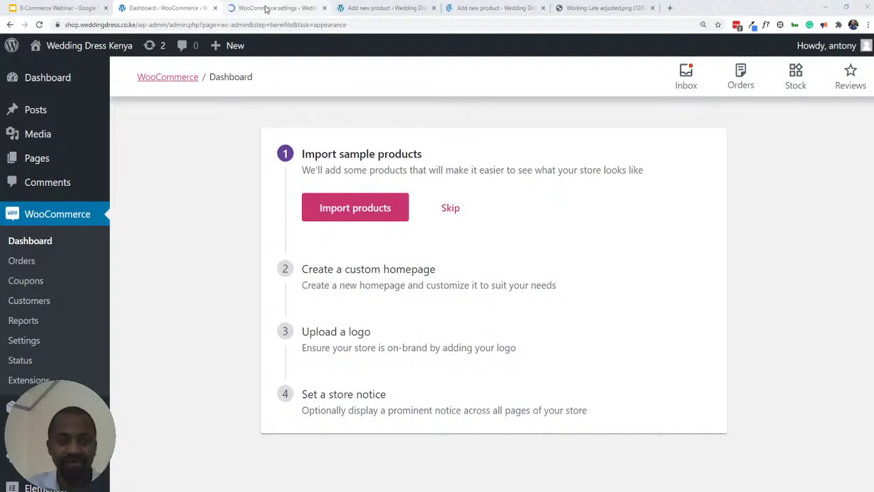
pyautogui.click(261, 8)
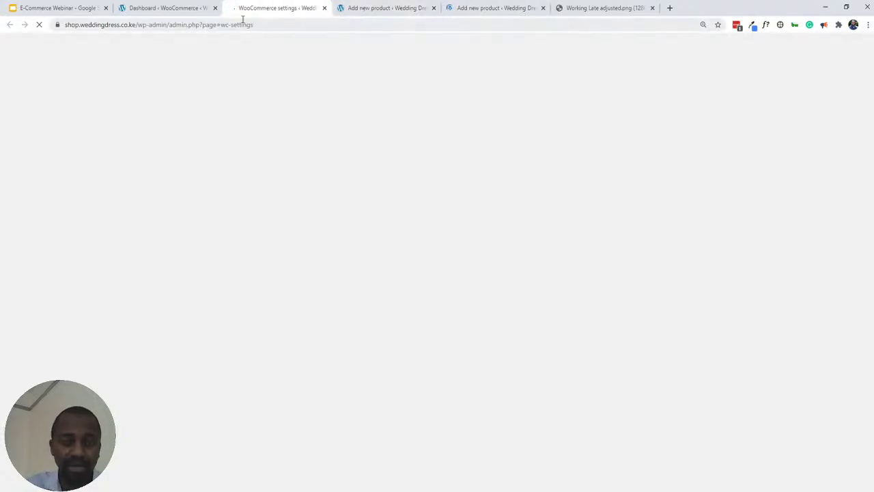
pyautogui.click(468, 10)
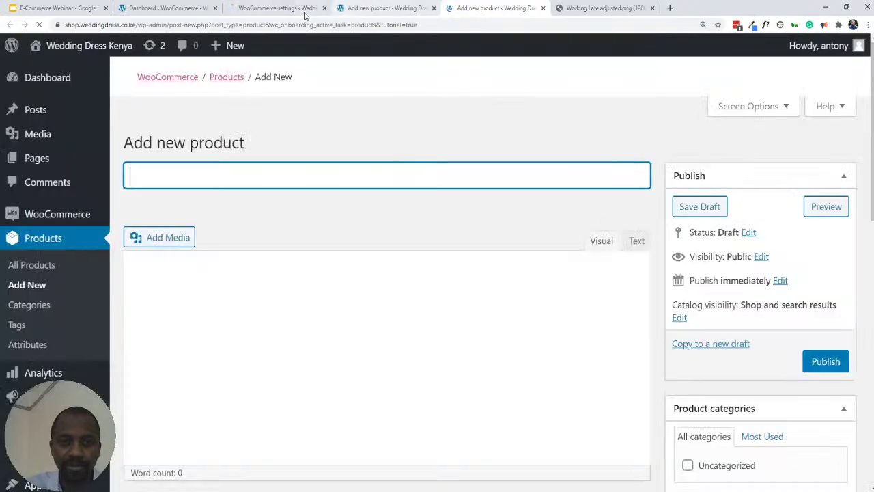
pyautogui.middleClick(475, 9)
# - Close the Working Late image tab and bring General options, set to Sell to all countries, into view
pyautogui.click(272, 9)
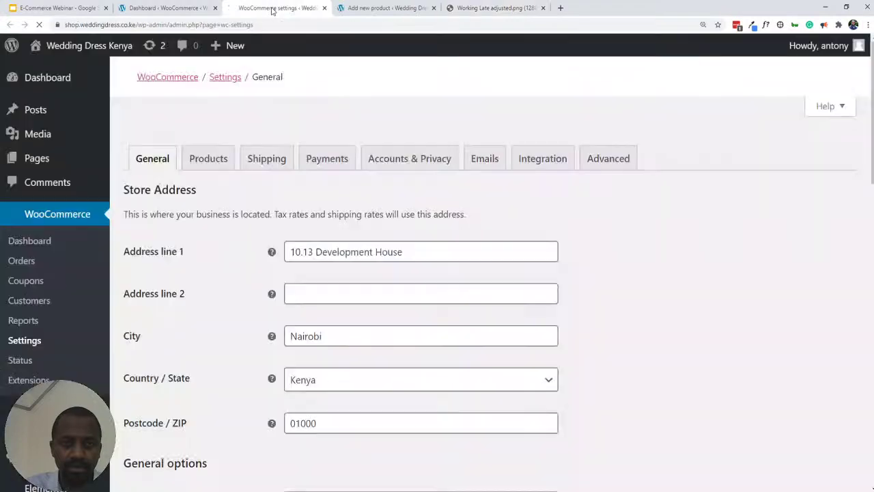
pyautogui.middleClick(514, 8)
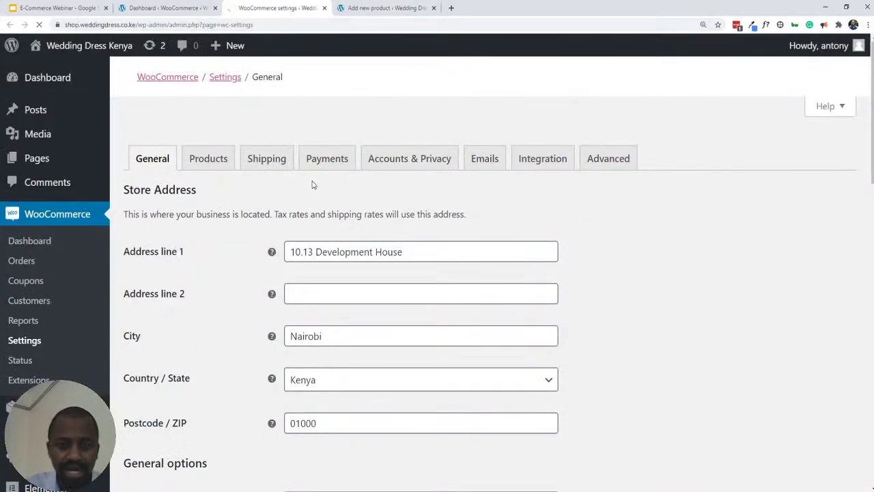
pyautogui.scroll(-4, 180, 214)
pyautogui.scroll(4, 180, 215)
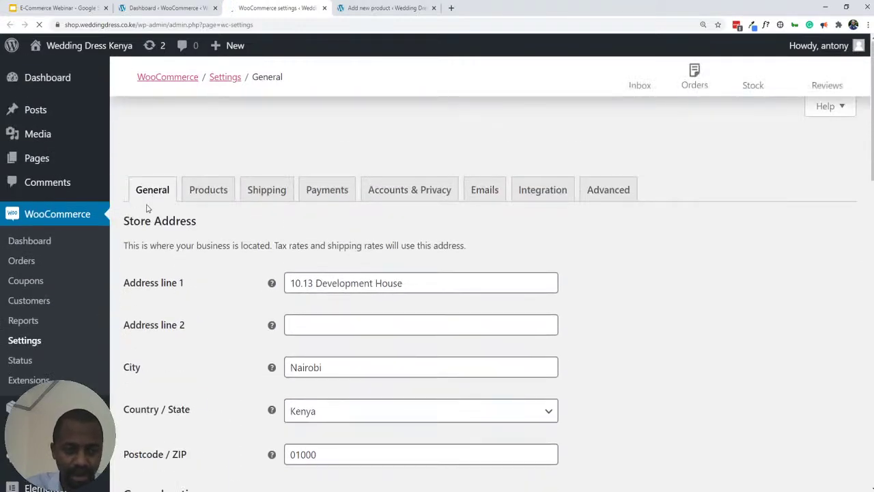
pyautogui.click(156, 11)
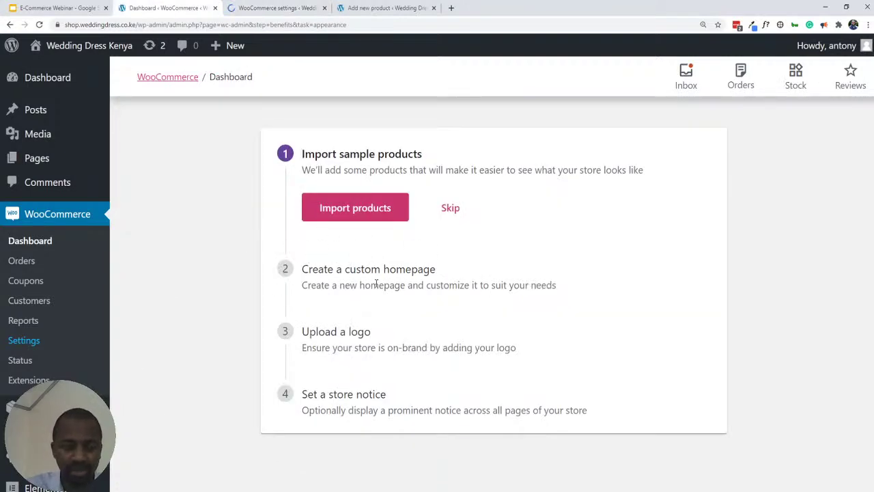
pyautogui.click(240, 10)
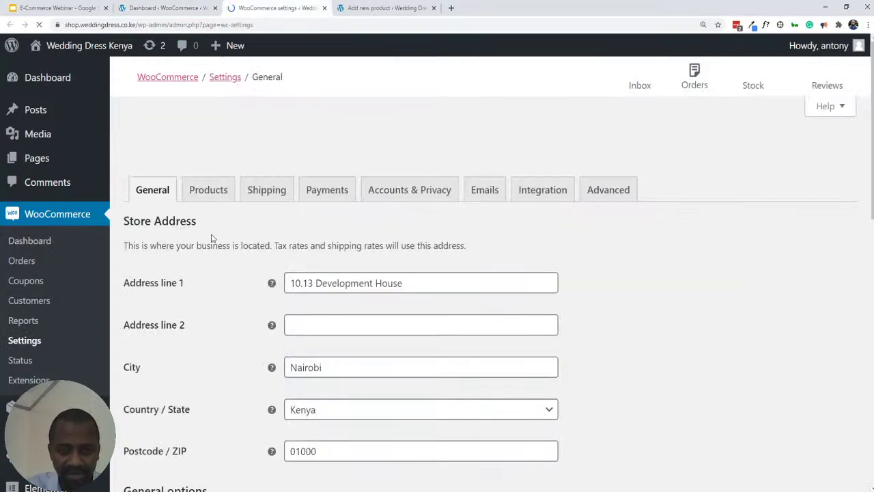
pyautogui.scroll(-3, 212, 238)
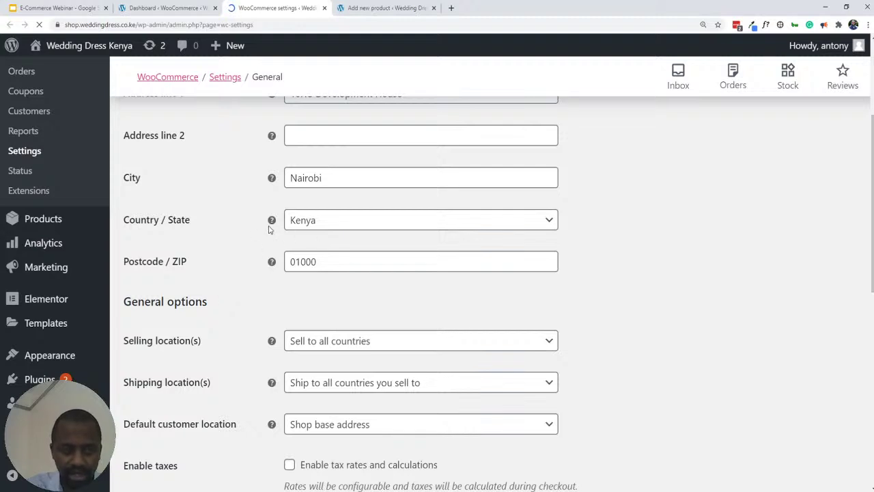
pyautogui.scroll(3, 670, 227)
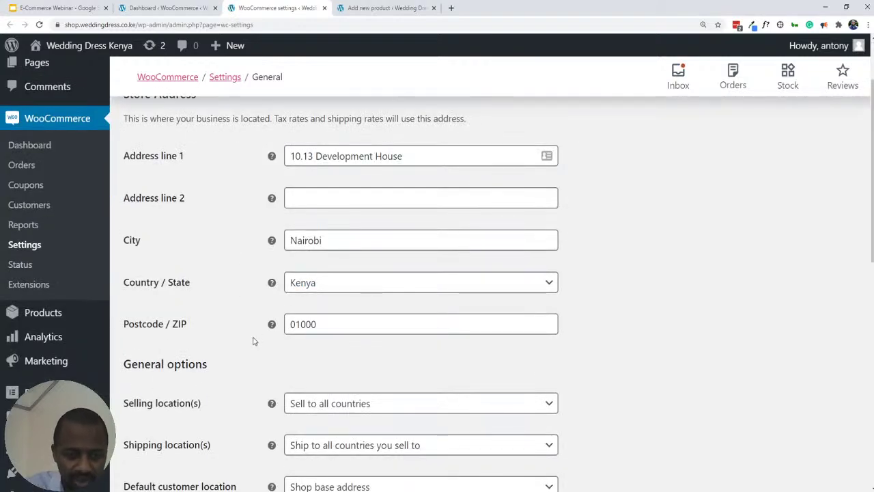
pyautogui.scroll(-2, 253, 341)
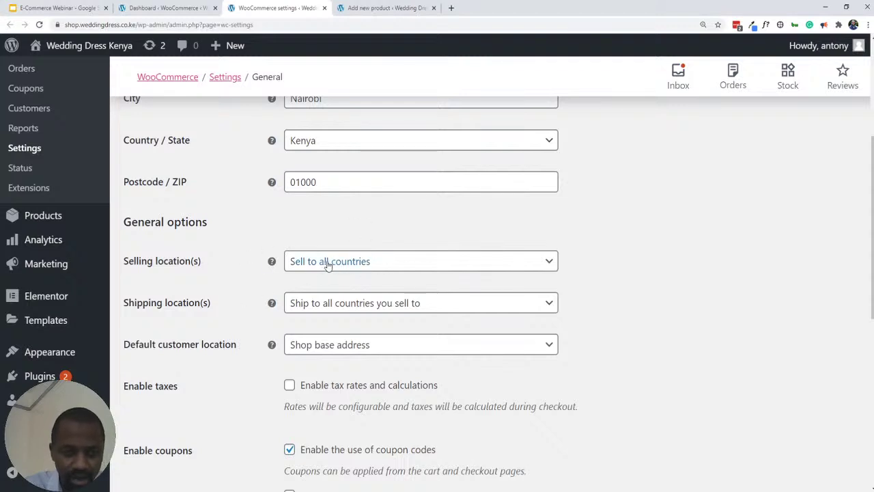
# - Restrict selling to specific countries, with Kenya as the only selling country
pyautogui.click(362, 262)
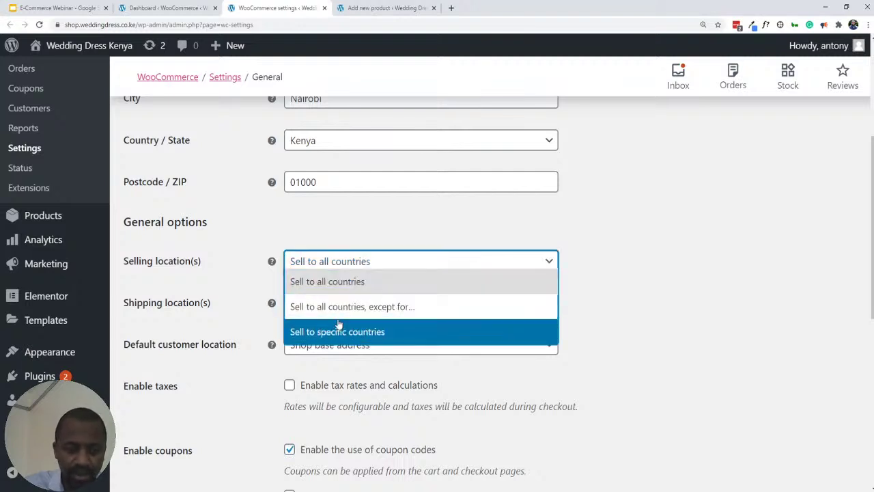
pyautogui.click(331, 334)
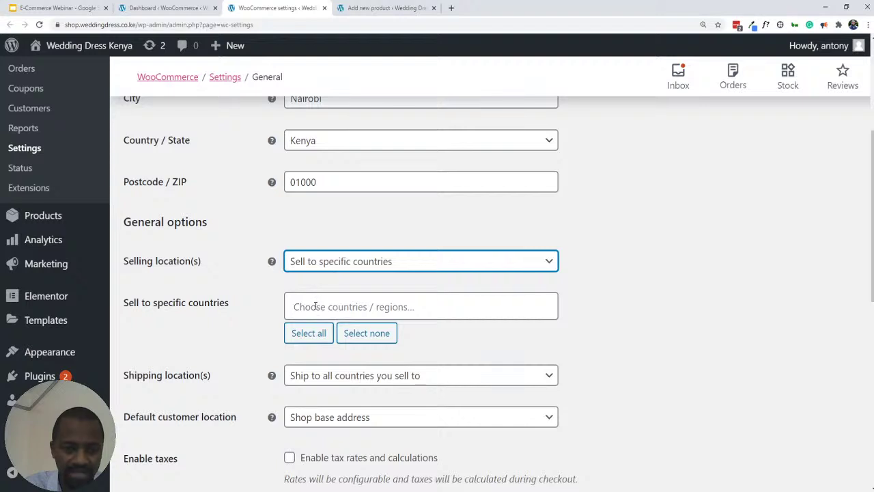
pyautogui.click(305, 308)
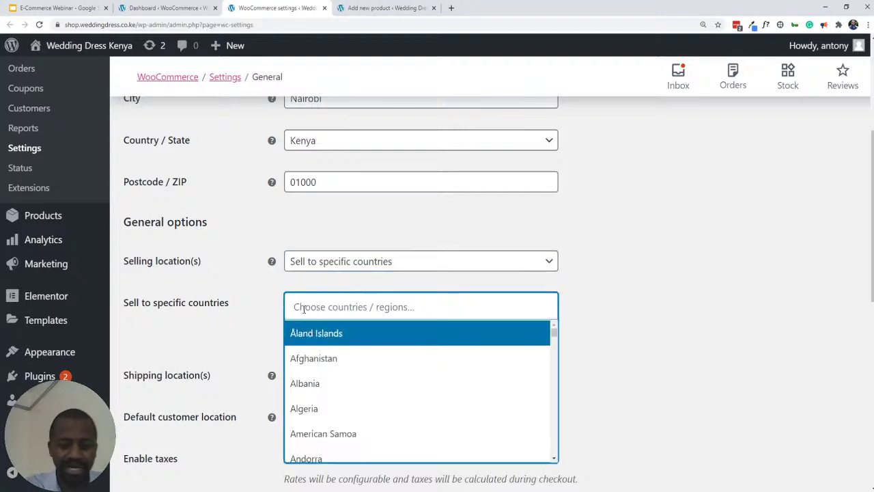
pyautogui.write('Kenya')
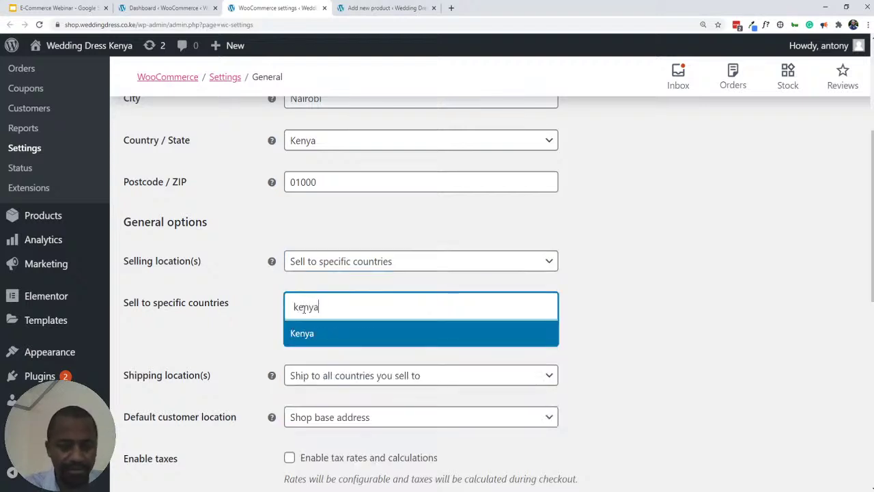
pyautogui.click(303, 334)
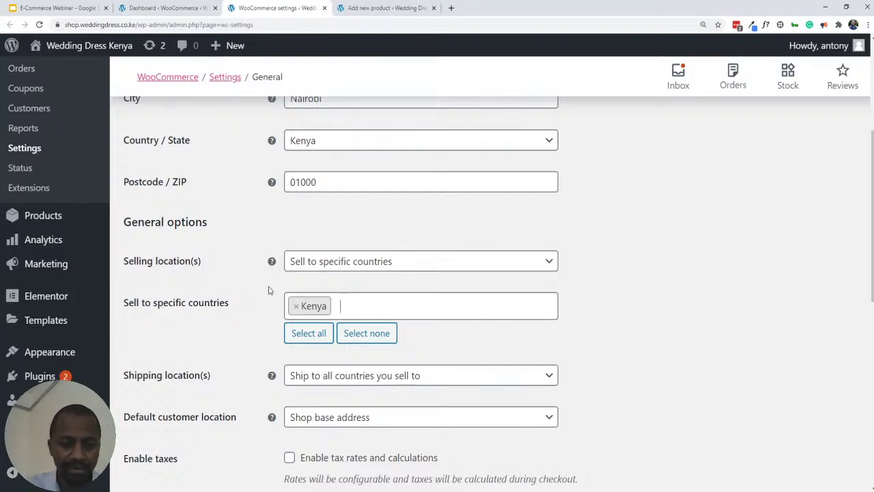
pyautogui.moveTo(273, 264)
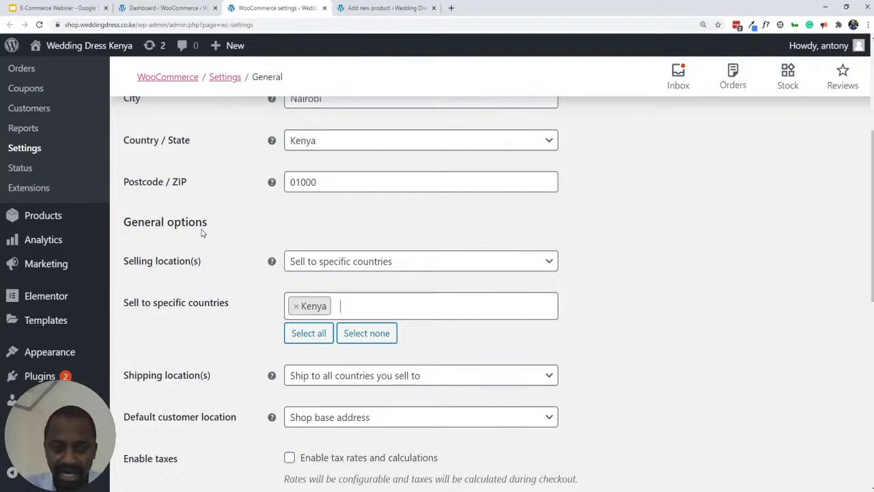
# - Restrict shipping to specific countries only and add Kenya as the sole shipping country
pyautogui.scroll(-2, 205, 232)
pyautogui.scroll(-1, 212, 232)
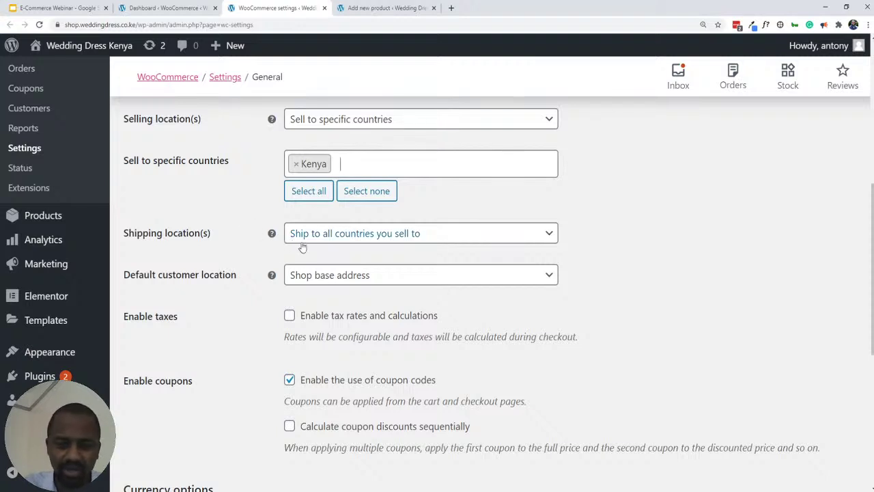
pyautogui.scroll(-2, 254, 274)
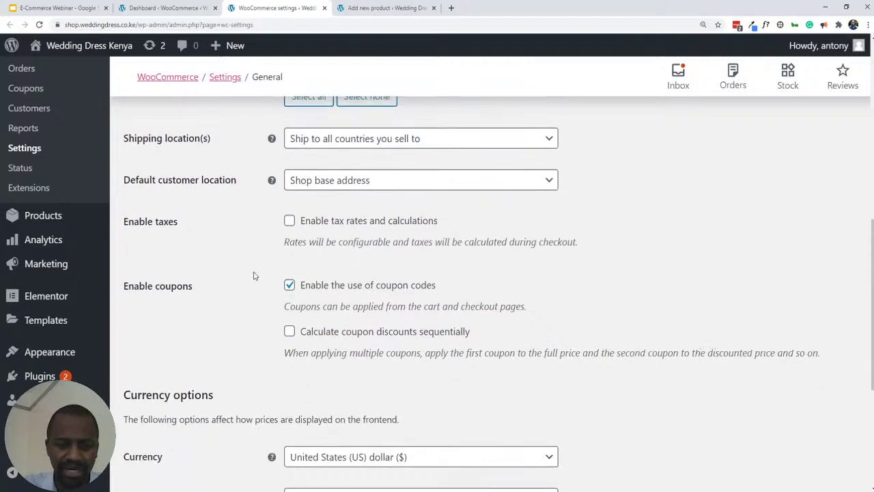
pyautogui.scroll(2, 248, 274)
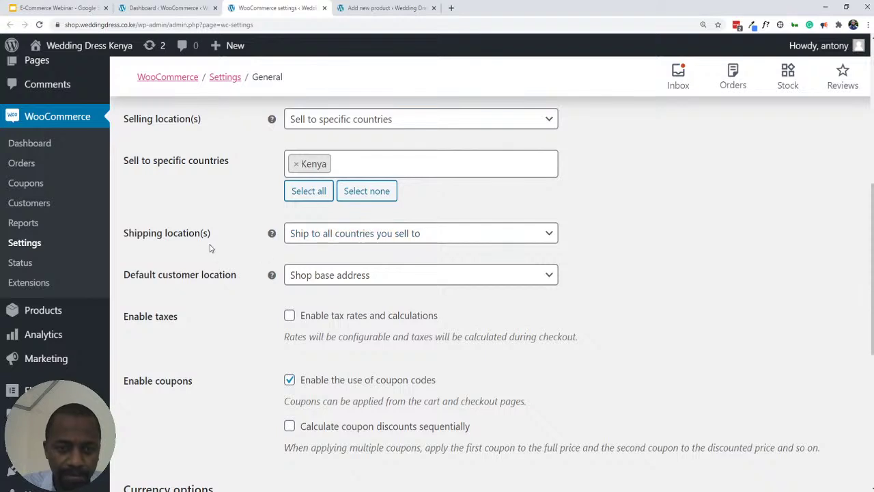
pyautogui.click(342, 234)
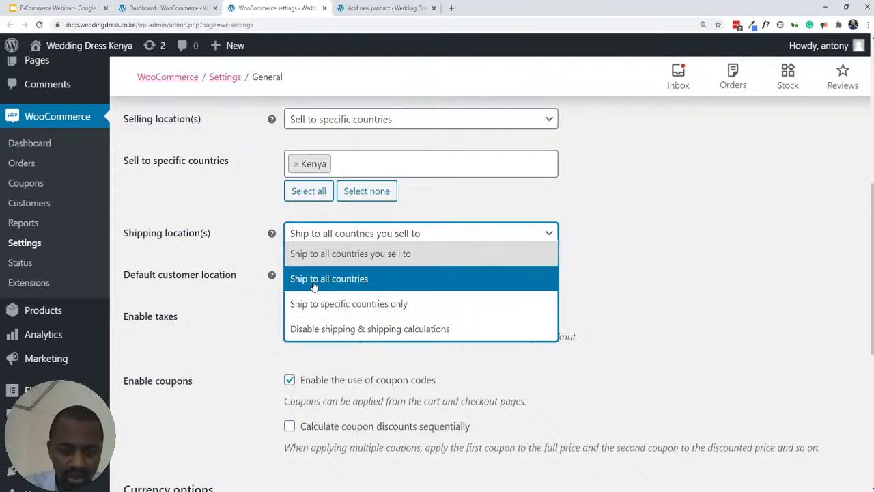
pyautogui.click(335, 309)
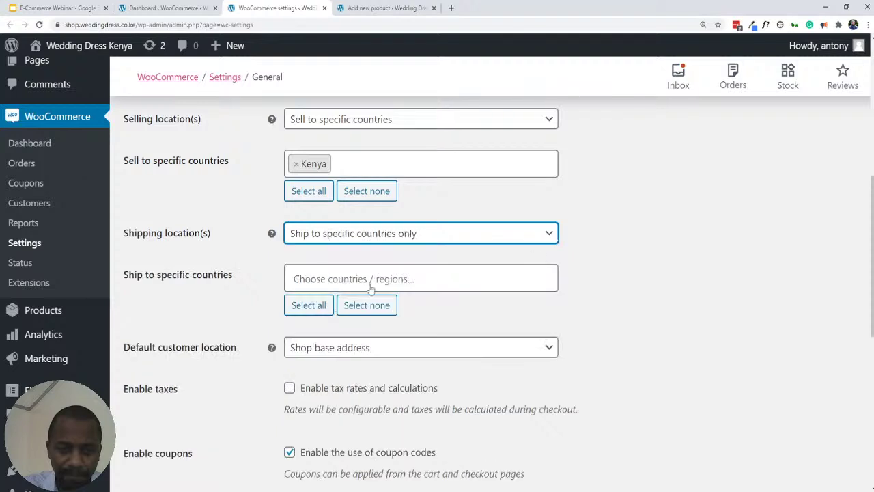
pyautogui.click(349, 279)
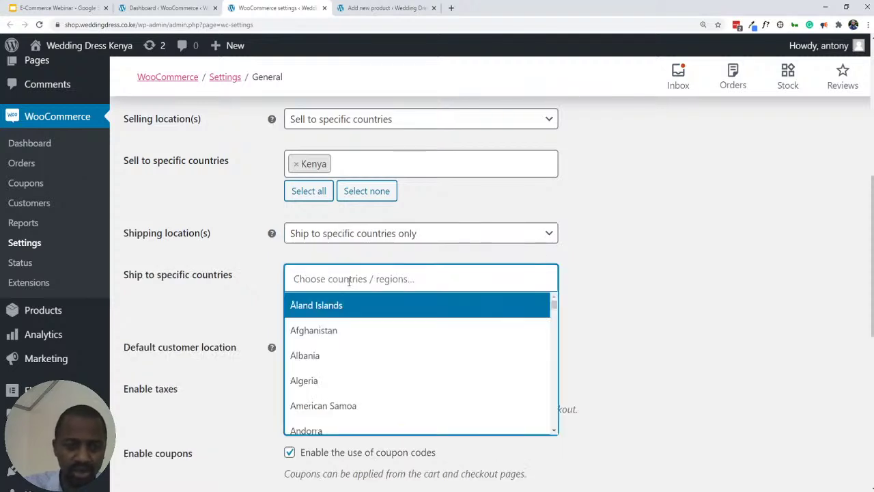
pyautogui.write('kenya')
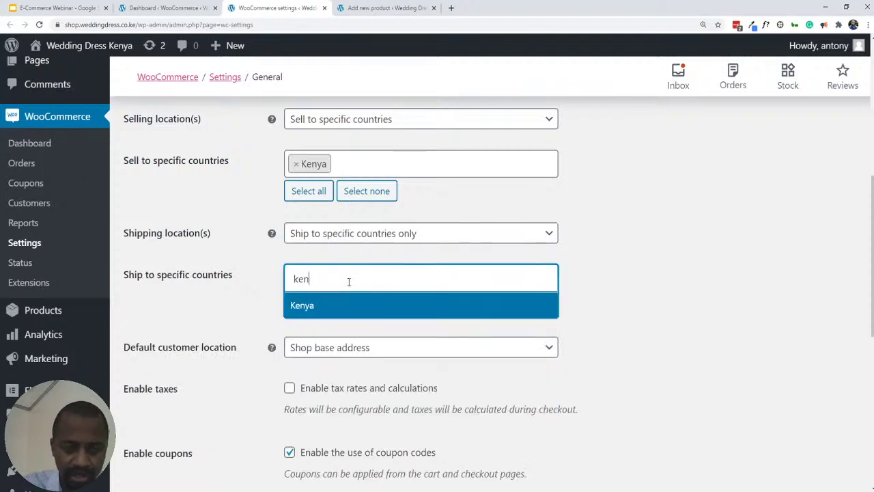
pyautogui.click(303, 307)
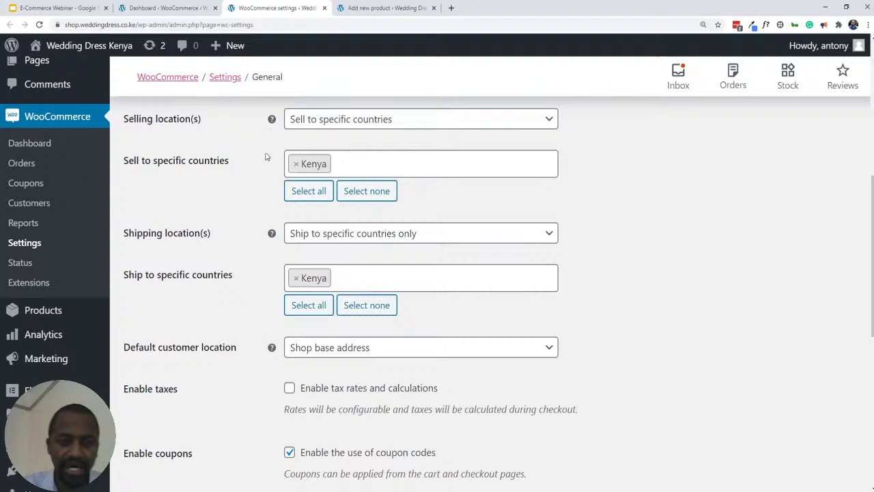
pyautogui.scroll(-2, 258, 265)
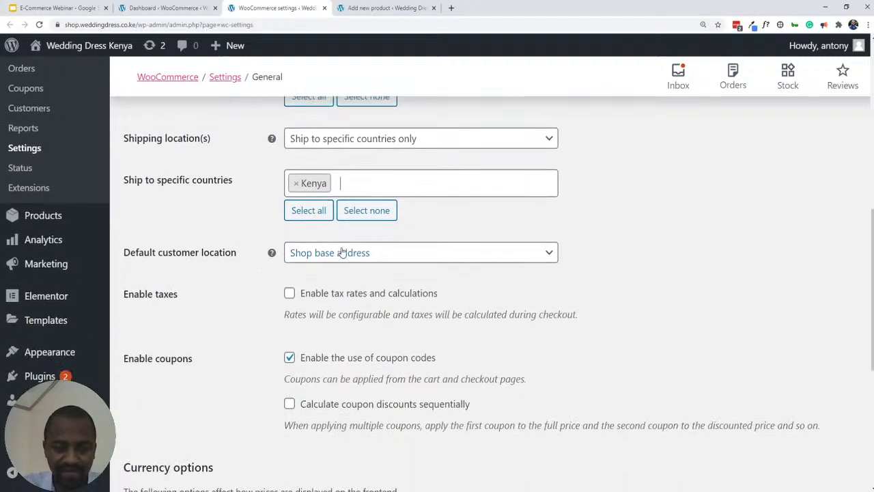
pyautogui.click(365, 254)
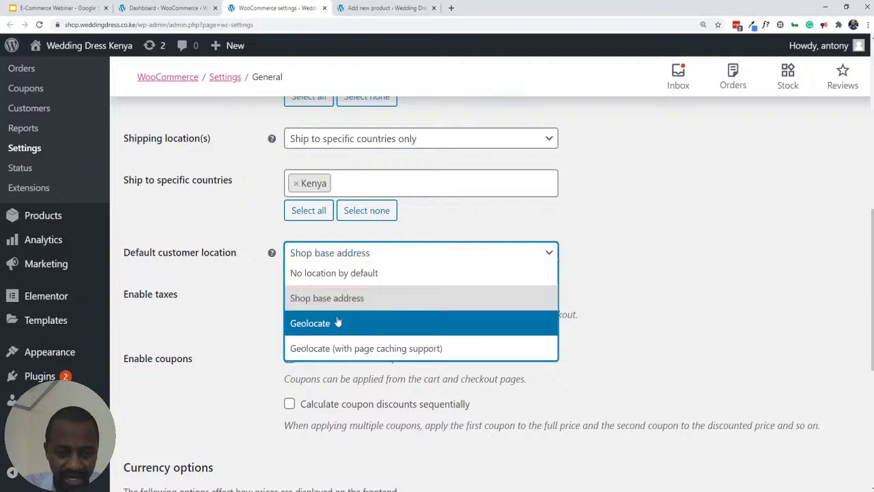
pyautogui.click(200, 262)
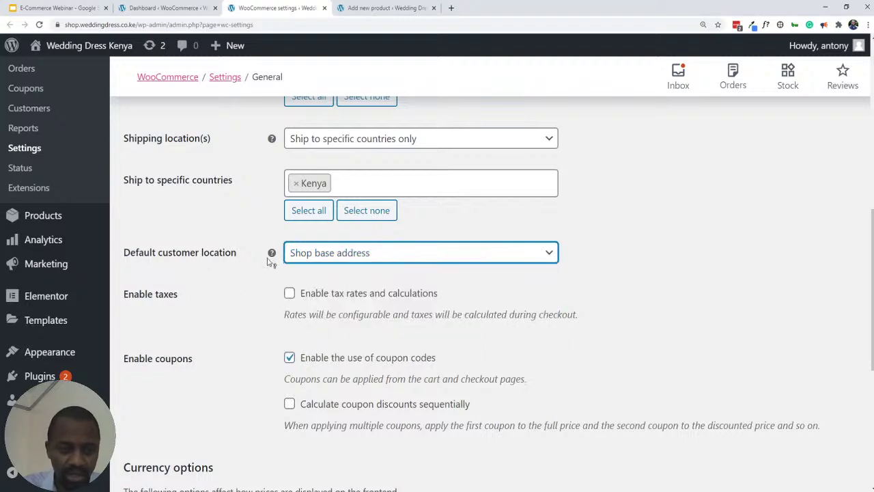
pyautogui.moveTo(272, 253)
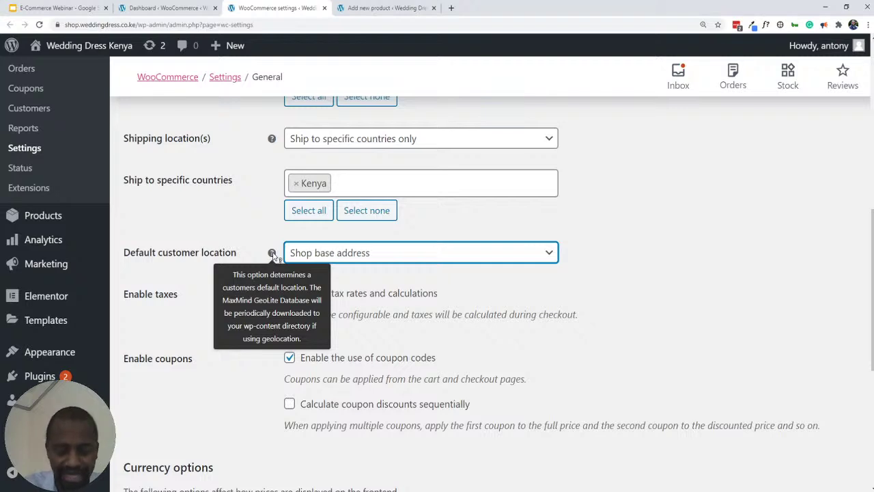
pyautogui.click(385, 259)
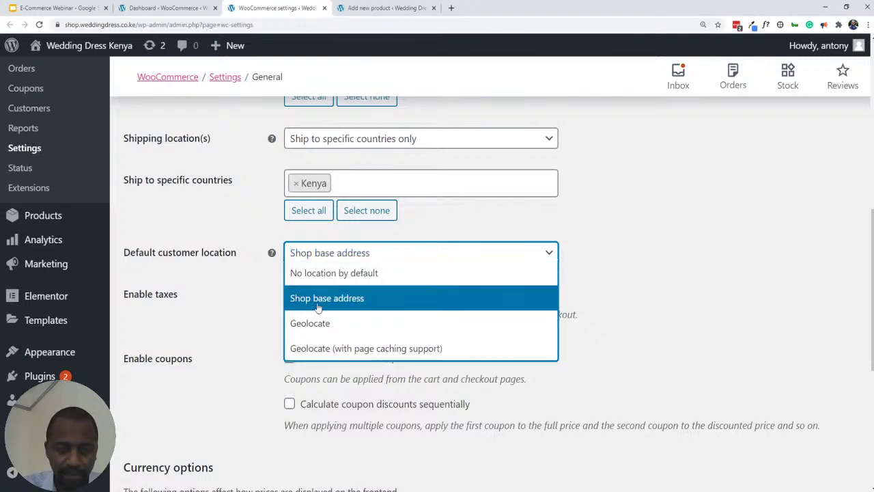
pyautogui.click(640, 255)
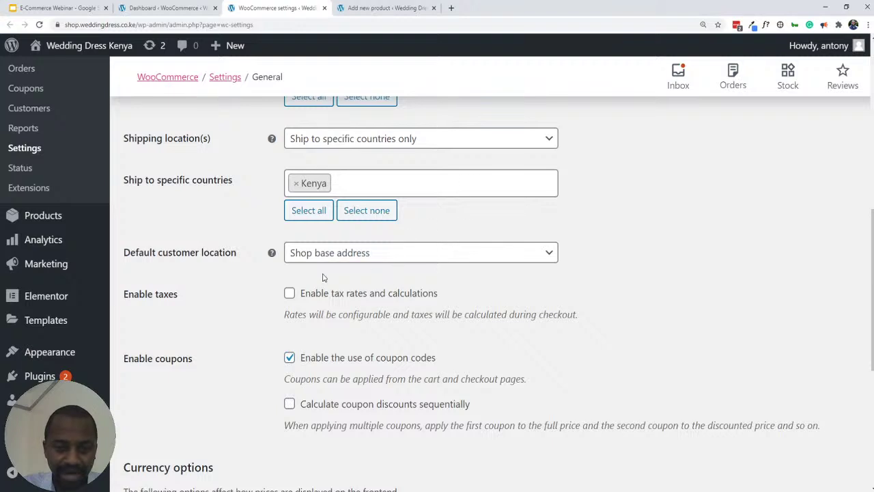
pyautogui.click(345, 254)
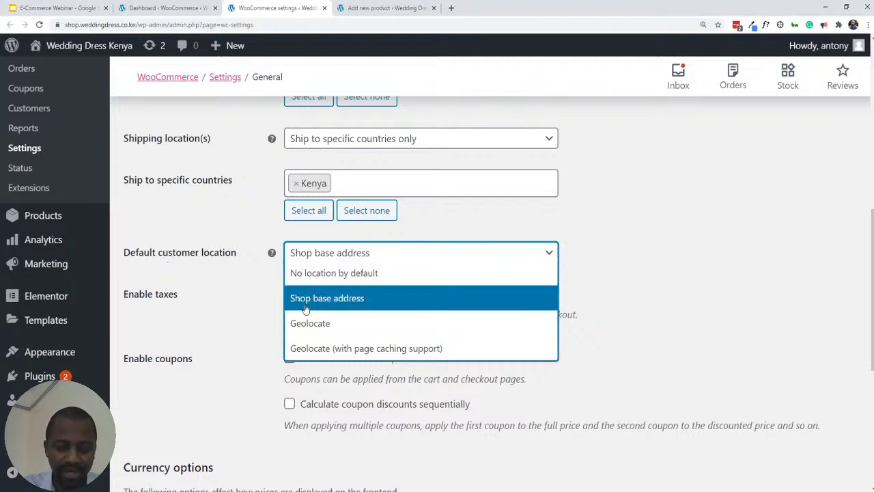
pyautogui.click(307, 304)
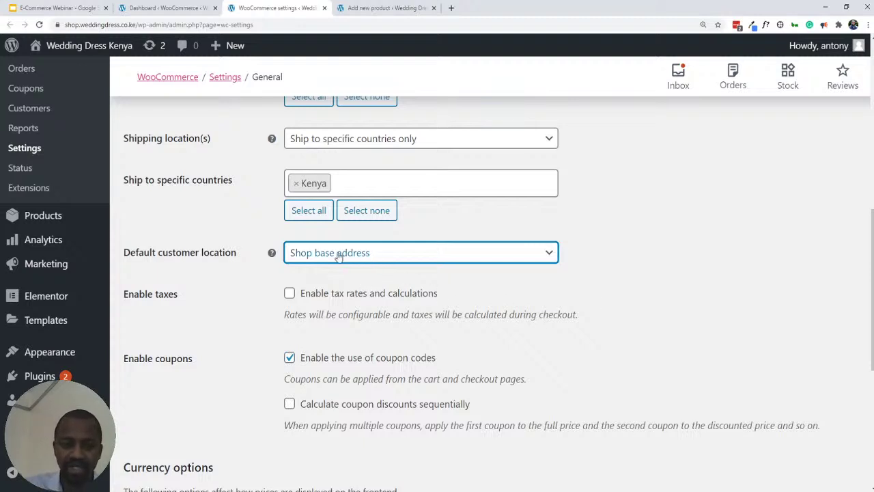
pyautogui.scroll(2, 306, 263)
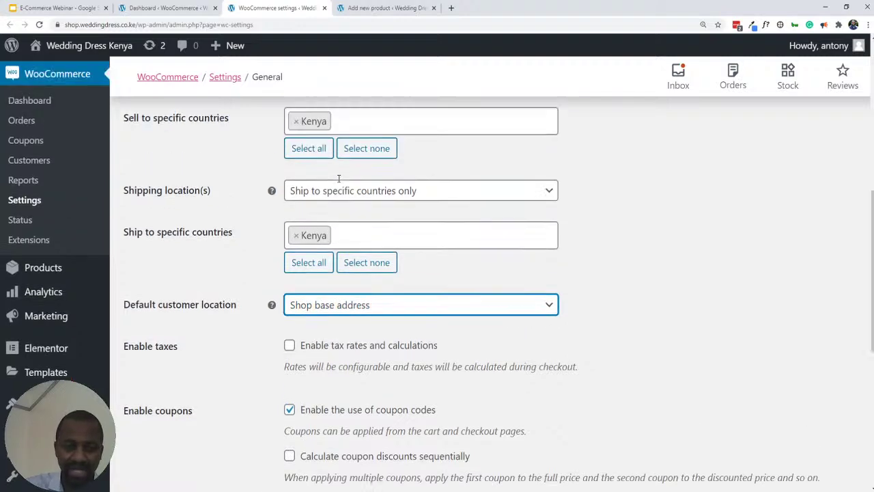
pyautogui.scroll(6, 306, 167)
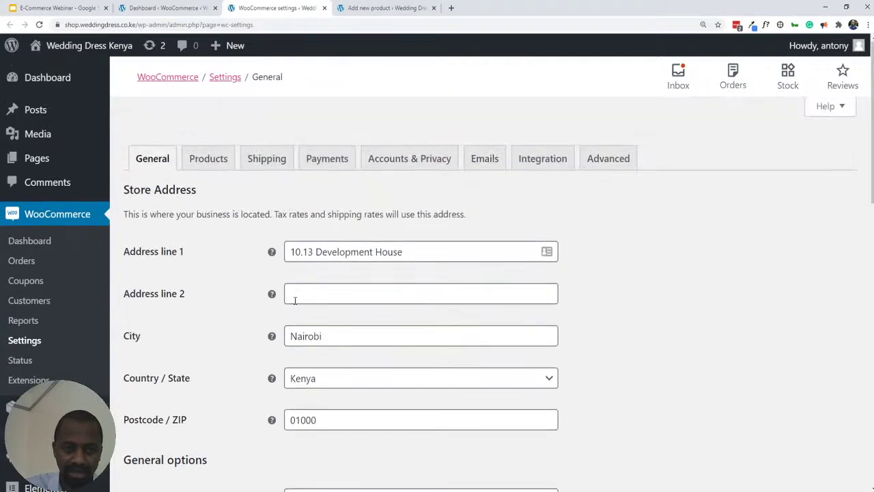
pyautogui.scroll(-10, 250, 351)
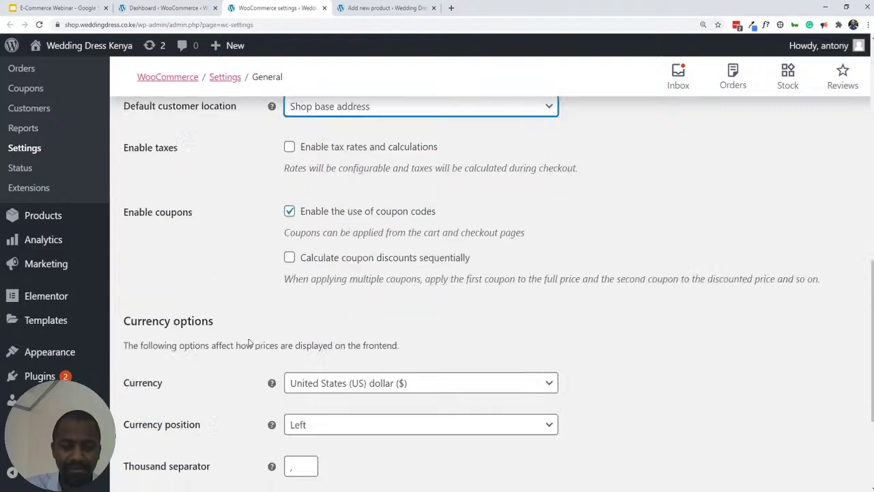
pyautogui.scroll(4, 246, 335)
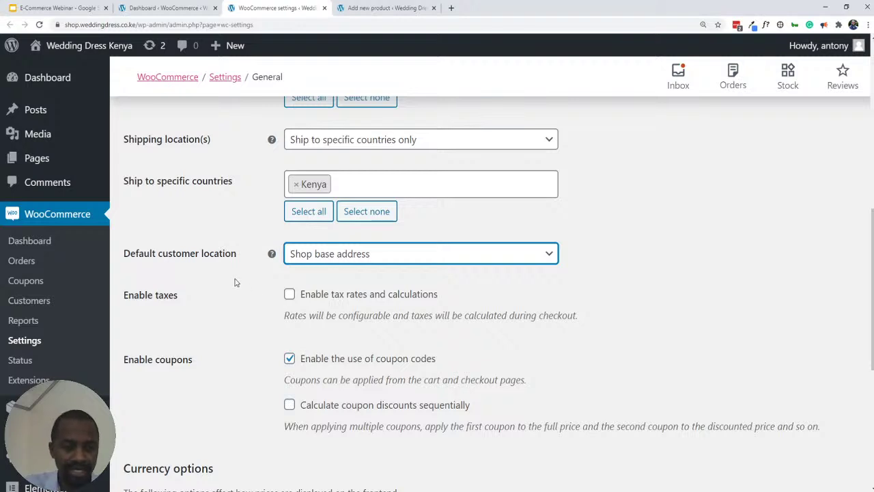
pyautogui.scroll(-1, 235, 283)
pyautogui.click(290, 247)
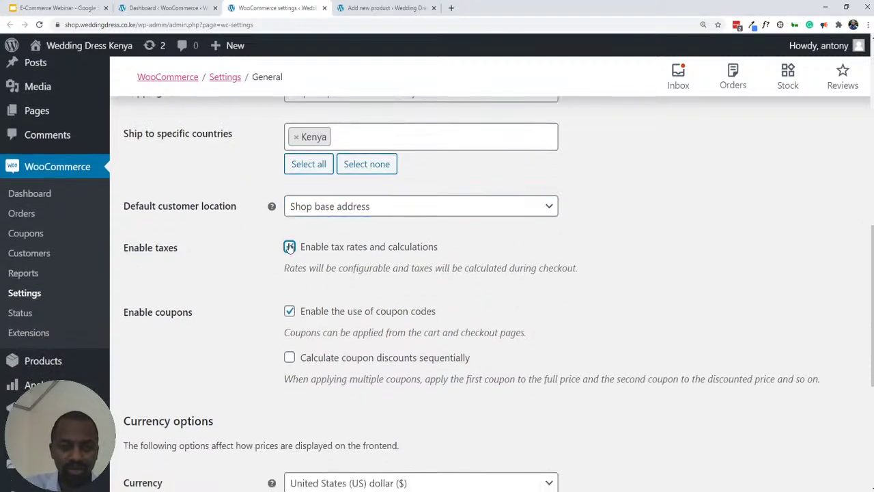
pyautogui.click(290, 247)
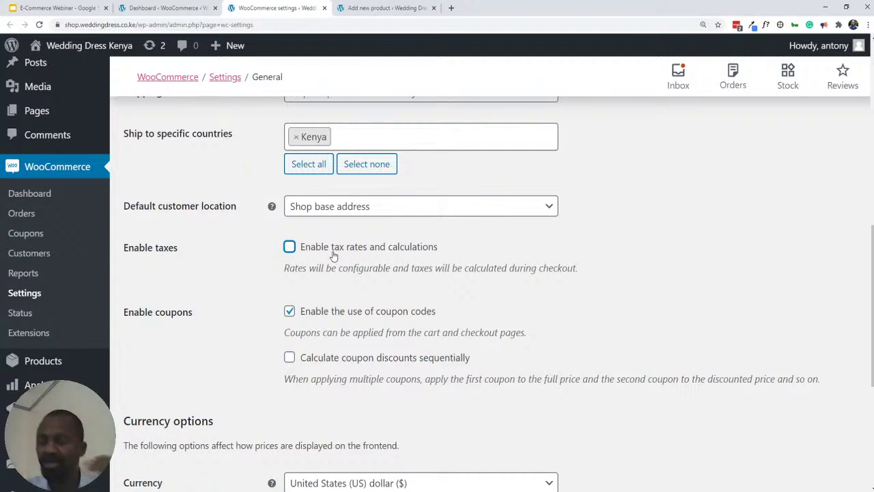
pyautogui.click(295, 249)
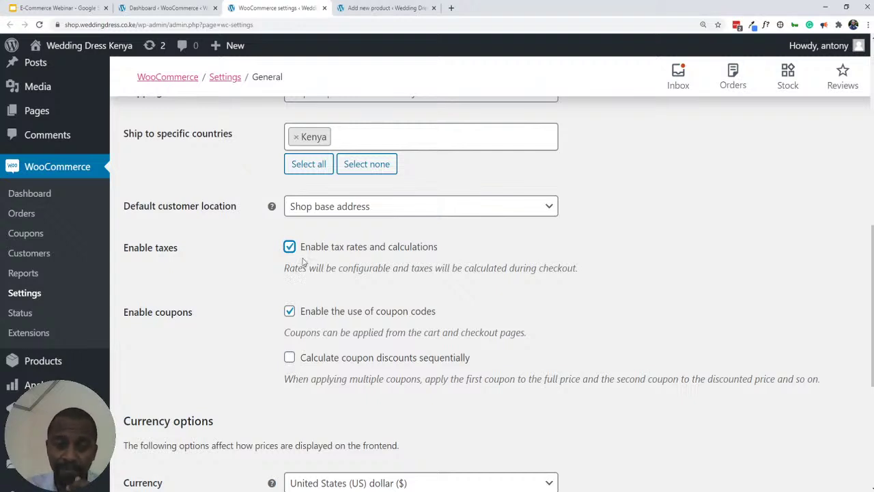
pyautogui.click(291, 248)
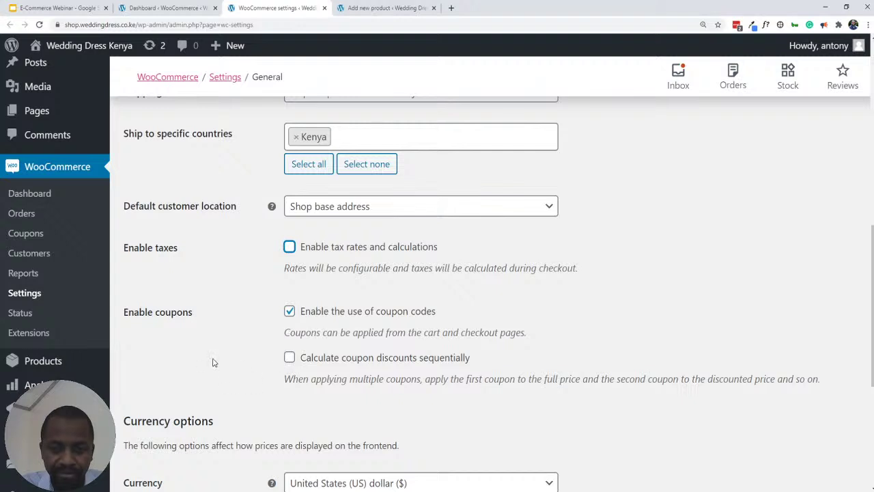
pyautogui.scroll(-2, 335, 329)
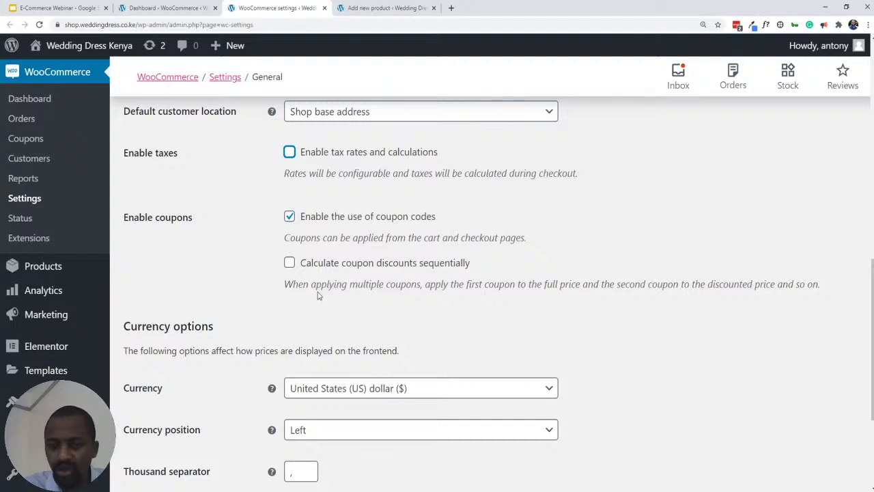
pyautogui.click(289, 263)
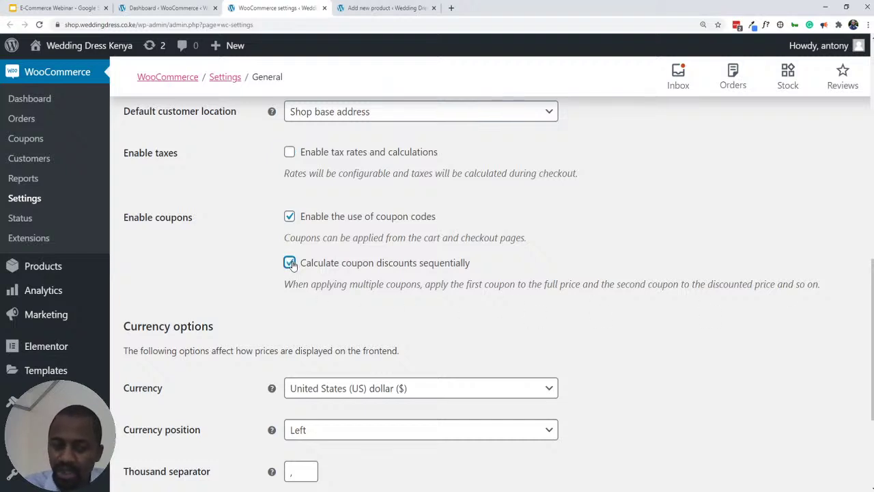
pyautogui.click(289, 264)
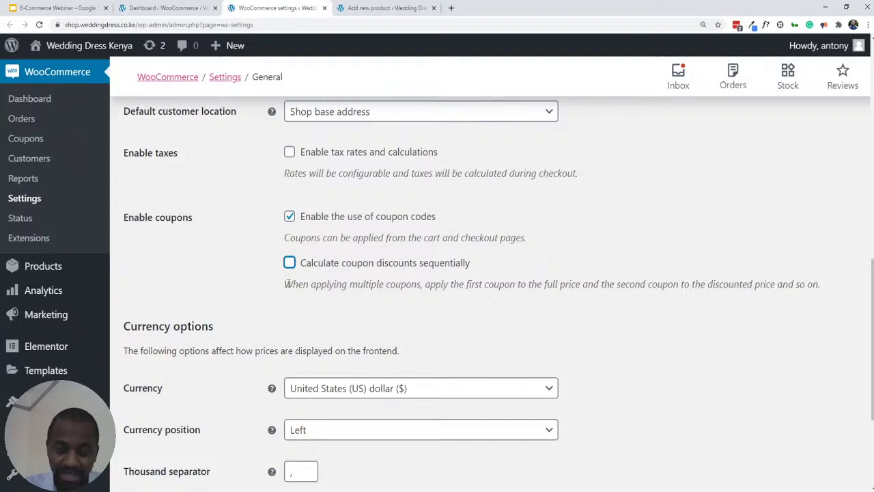
# - Set the store currency to Kenyan shilling (KSh) with 0 decimals and save the General settings
pyautogui.scroll(-2, 246, 270)
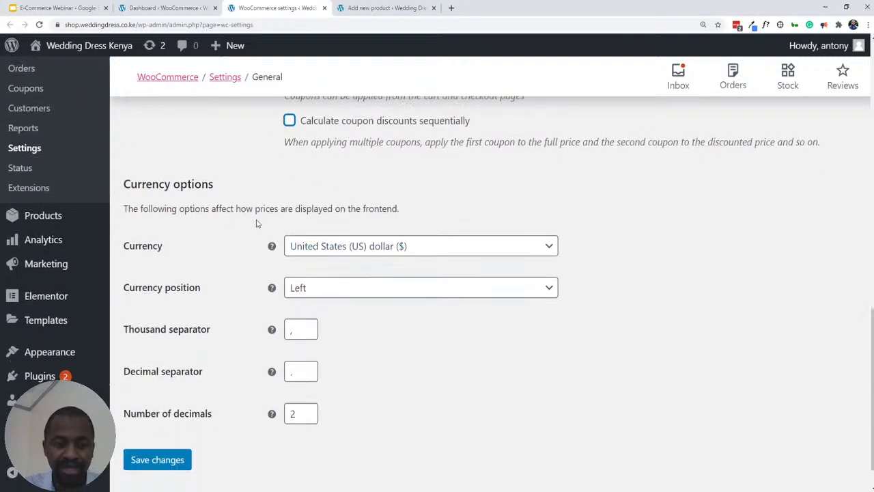
pyautogui.scroll(-1, 280, 221)
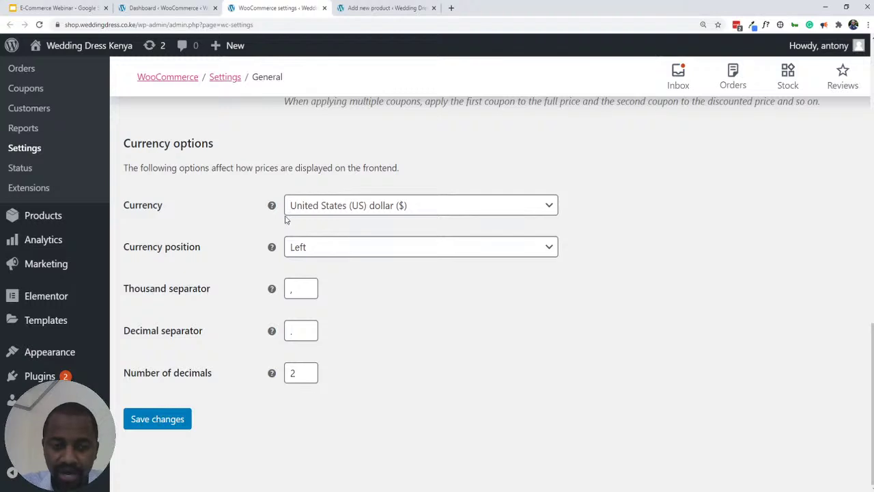
pyautogui.scroll(1, 281, 221)
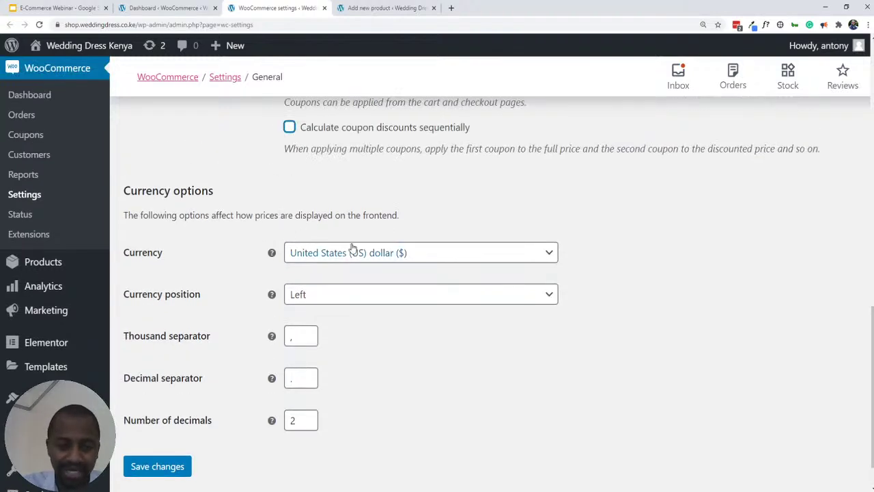
pyautogui.click(327, 253)
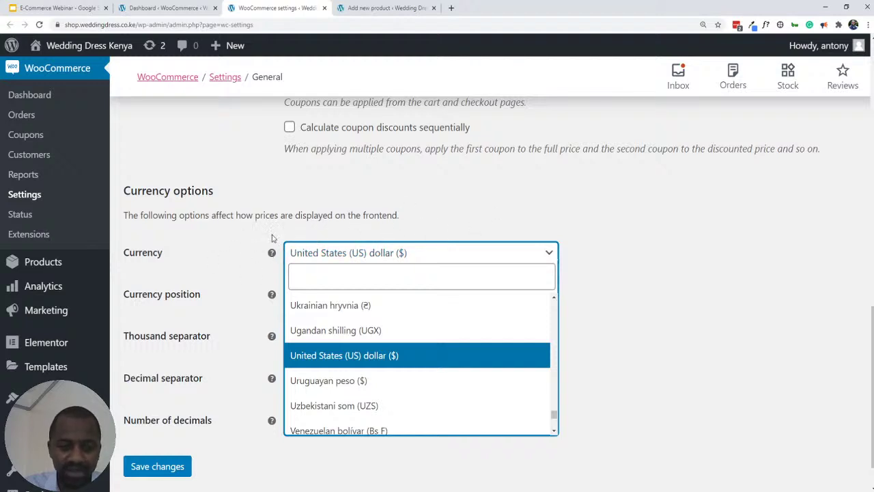
pyautogui.click(342, 276)
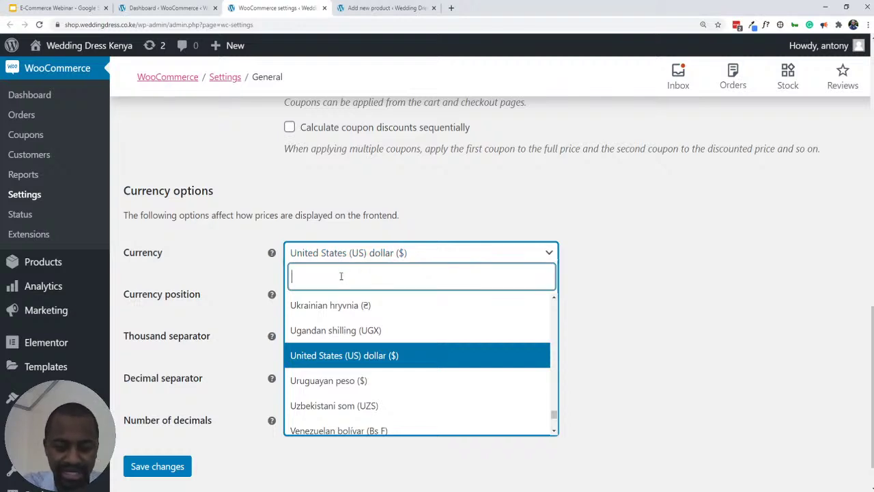
pyautogui.write('keny')
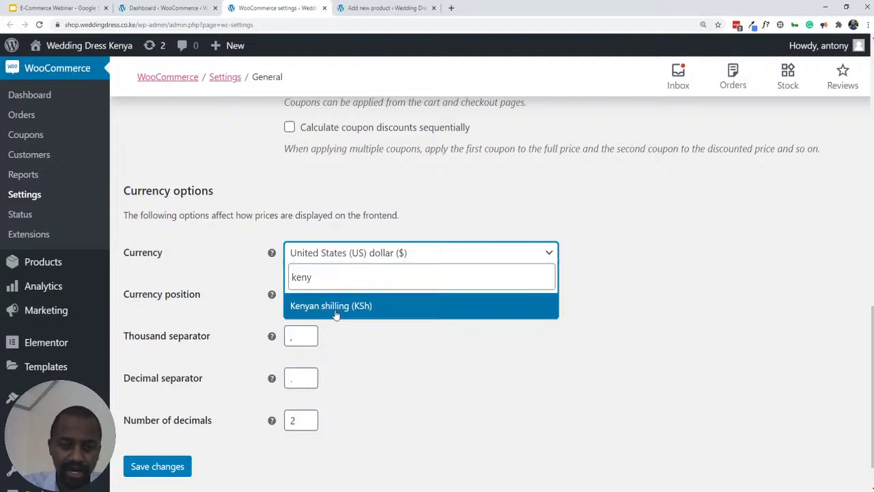
pyautogui.click(336, 312)
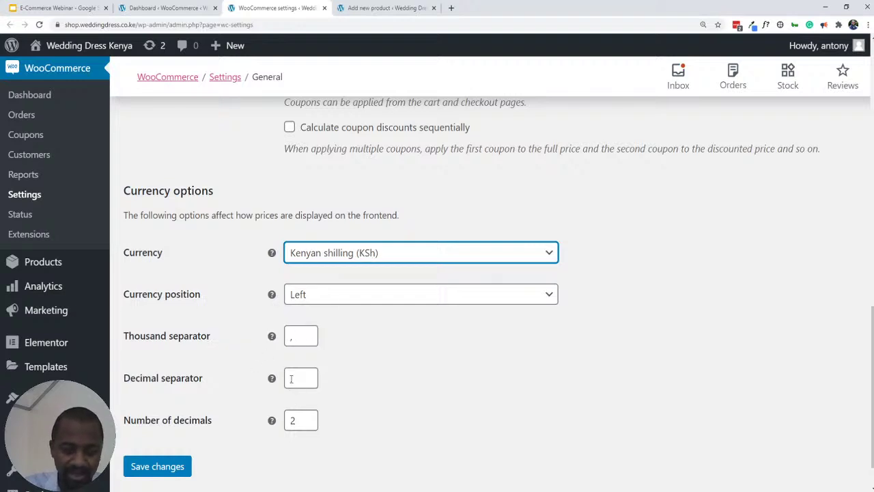
pyautogui.doubleClick(307, 424)
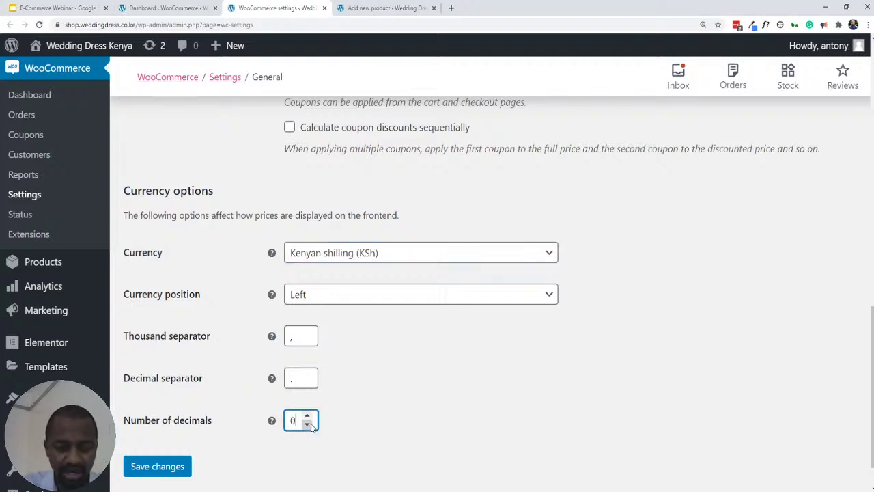
pyautogui.click(173, 467)
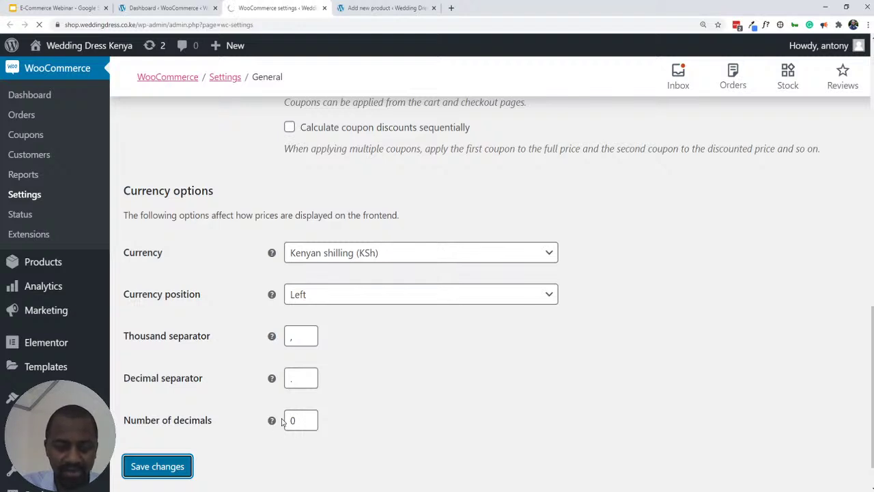
# - After the settings-saved notice appears, move on to the Products settings section
pyautogui.moveTo(273, 423)
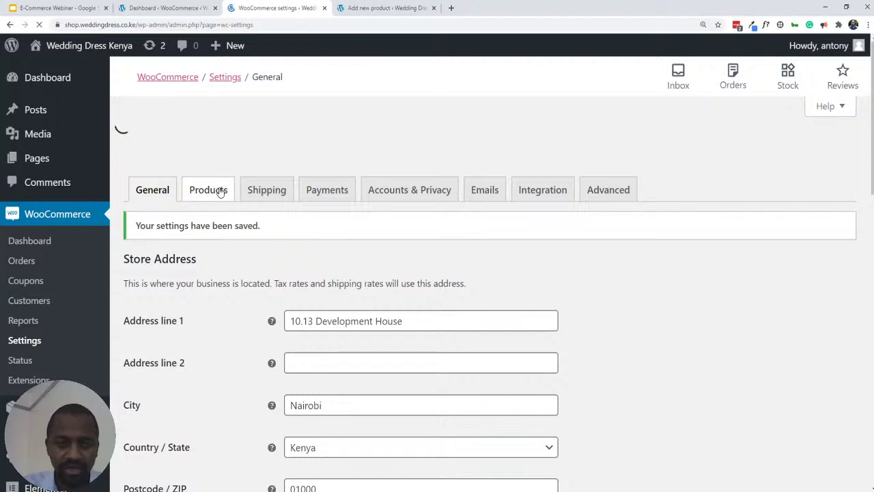
pyautogui.click(221, 191)
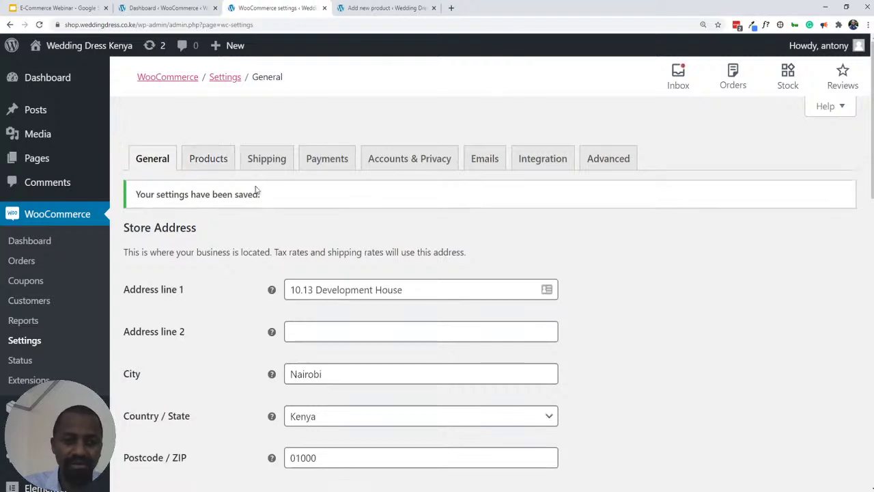
pyautogui.click(212, 161)
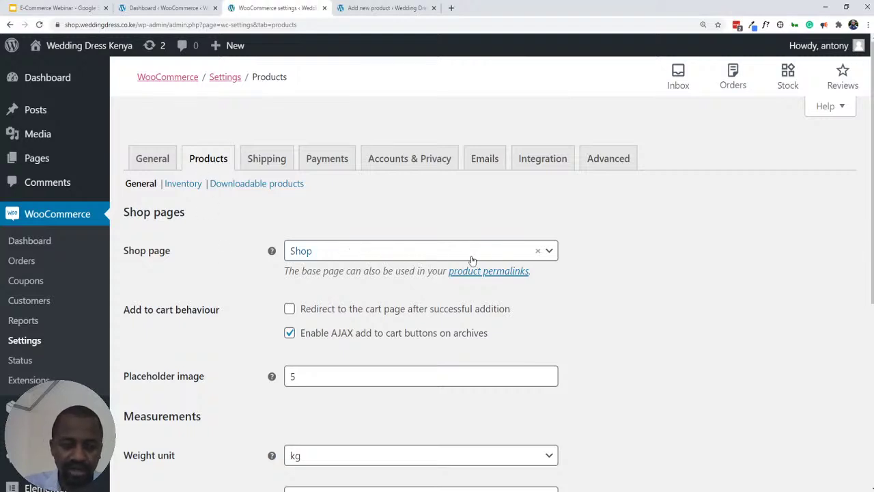
pyautogui.click(552, 252)
pyautogui.click(552, 252)
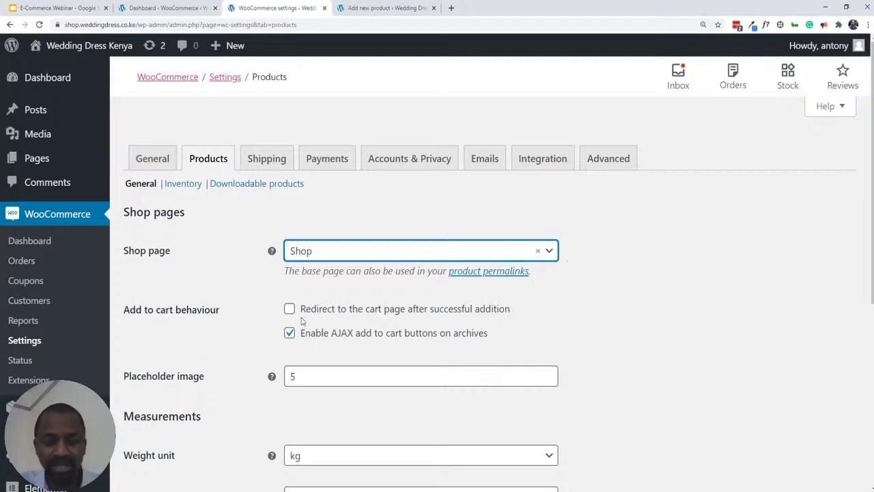
pyautogui.scroll(-2, 261, 283)
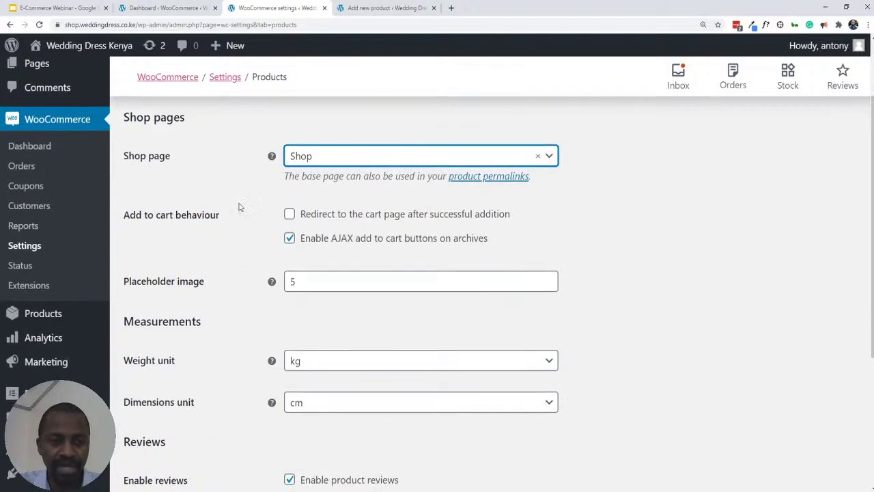
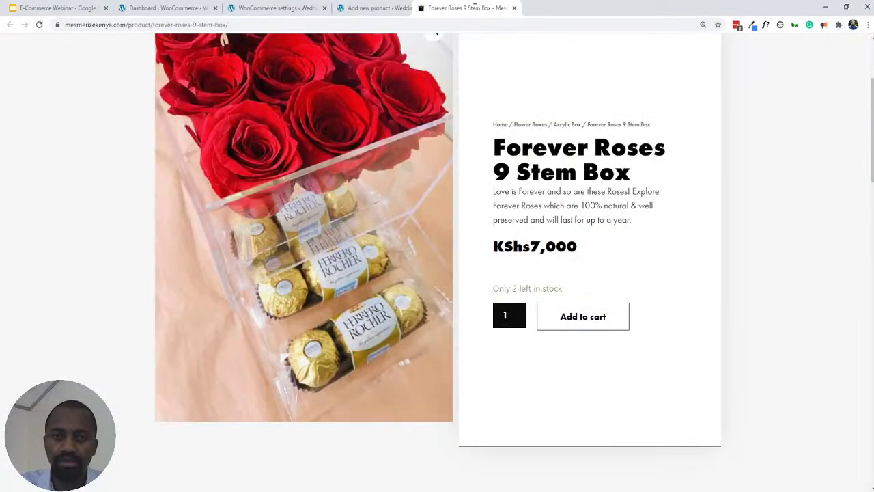
# - Add the Forever Roses 9 Stem Box to the cart and open the cart page
pyautogui.scroll(-2, 587, 280)
pyautogui.scroll(3, 581, 271)
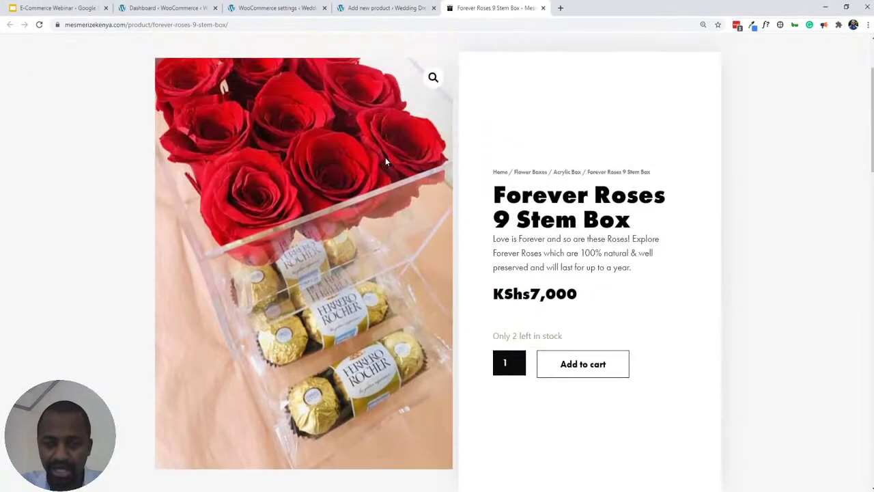
pyautogui.click(611, 357)
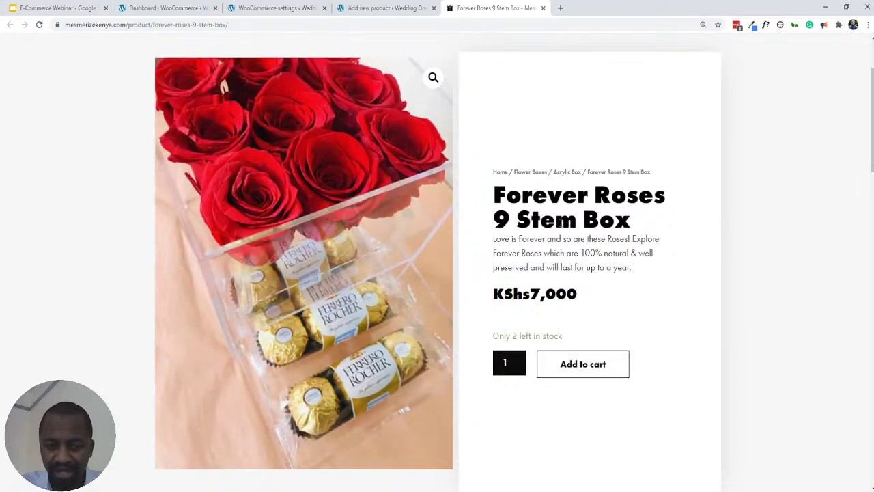
pyautogui.click(562, 369)
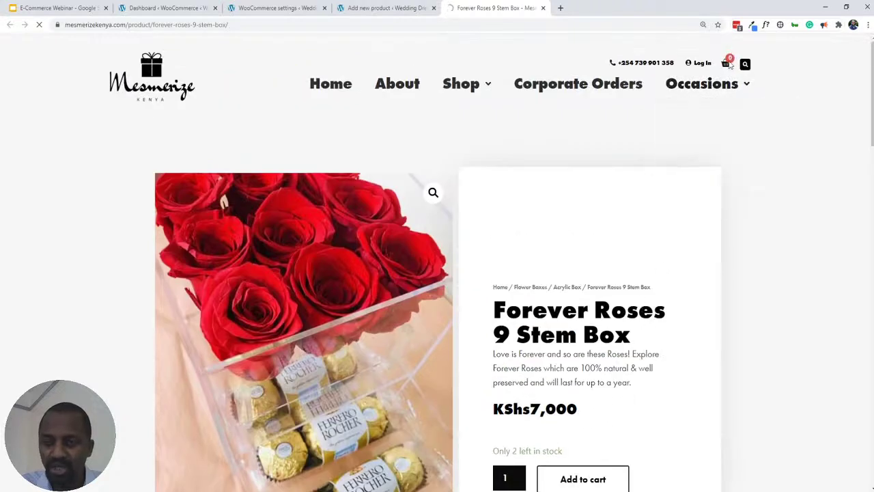
pyautogui.click(728, 57)
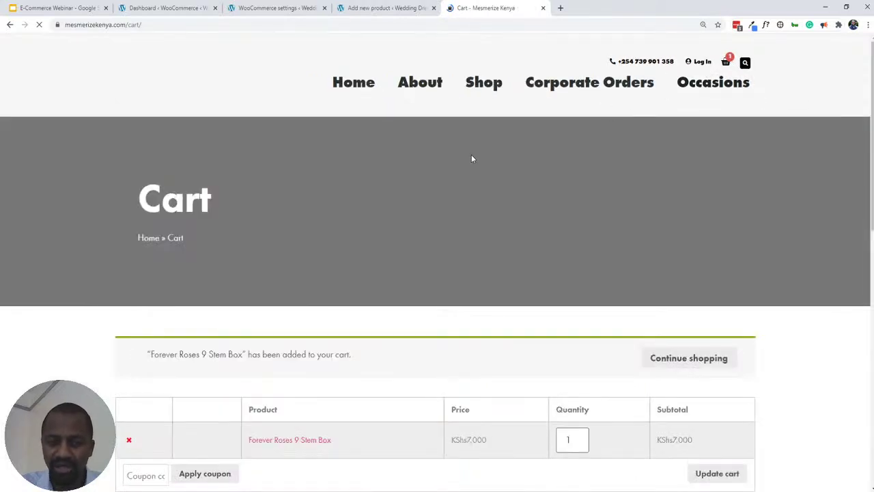
# - Check the product editor and Products settings tabs, then return to the KShs7,000 cart
pyautogui.click(358, 8)
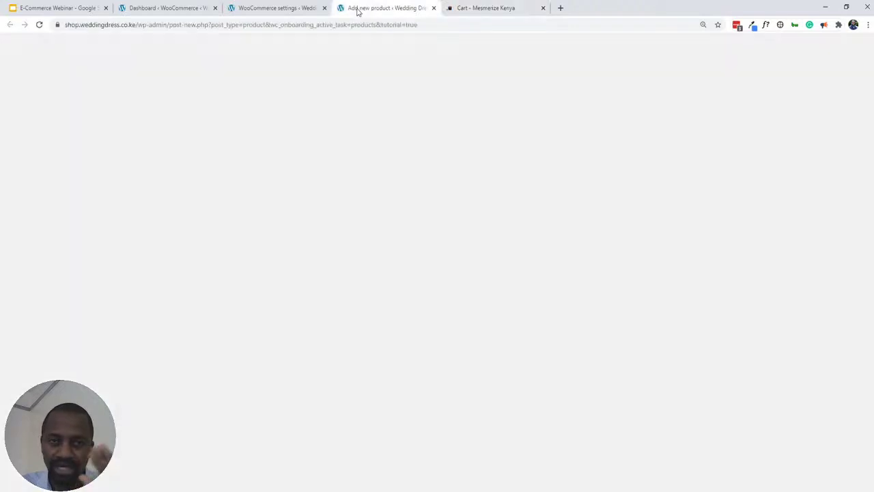
pyautogui.click(275, 8)
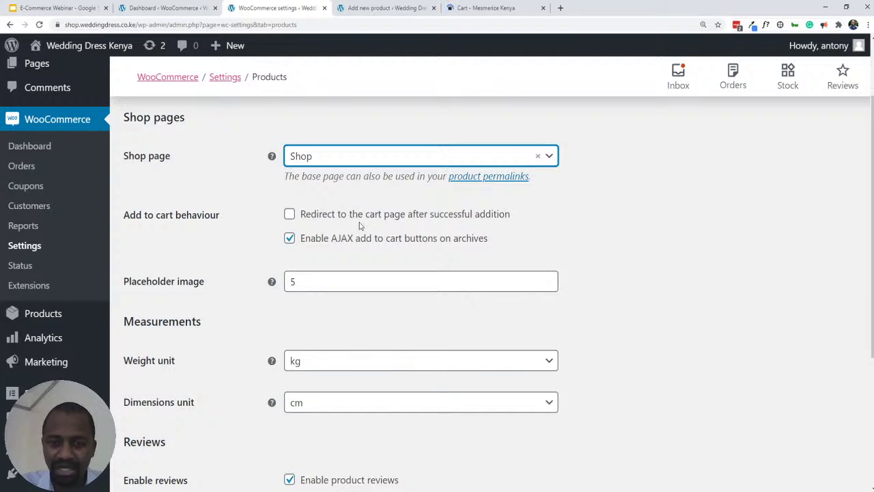
pyautogui.click(511, 8)
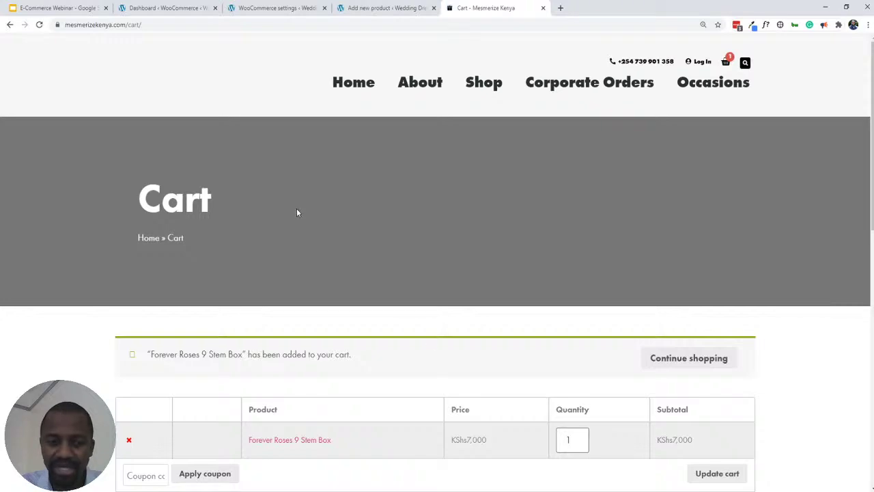
pyautogui.scroll(-3, 193, 277)
pyautogui.scroll(3, 295, 256)
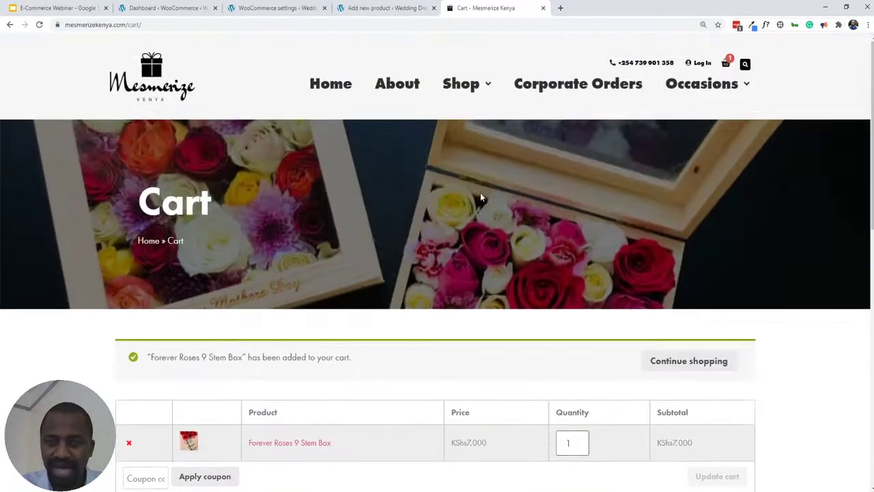
pyautogui.click(730, 63)
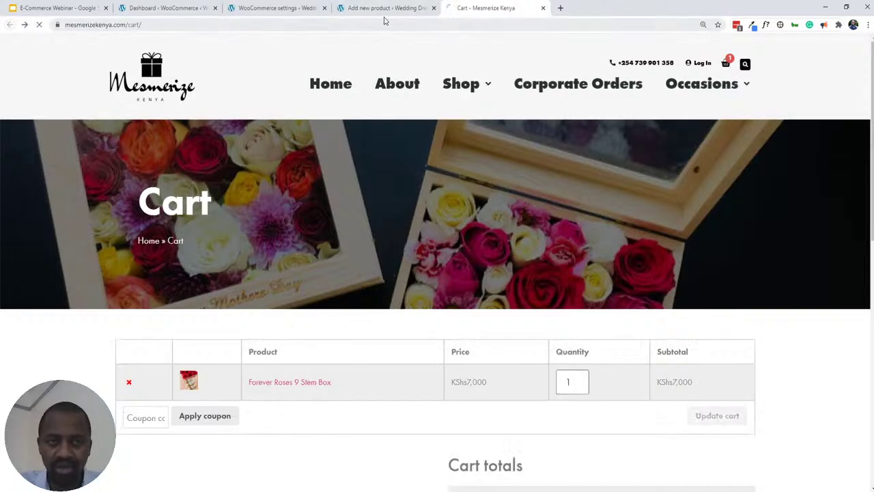
# - Tick 'Redirect to the cart page after successful addition' in WooCommerce Products settings
pyautogui.click(289, 10)
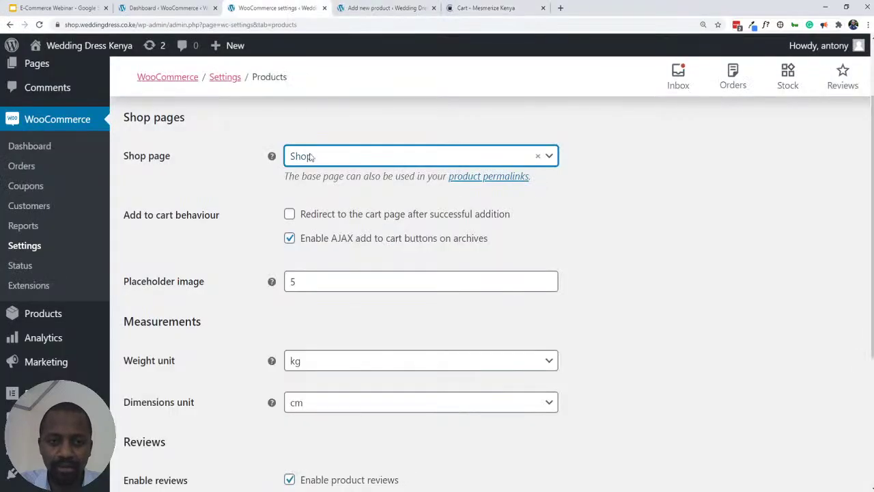
pyautogui.click(290, 215)
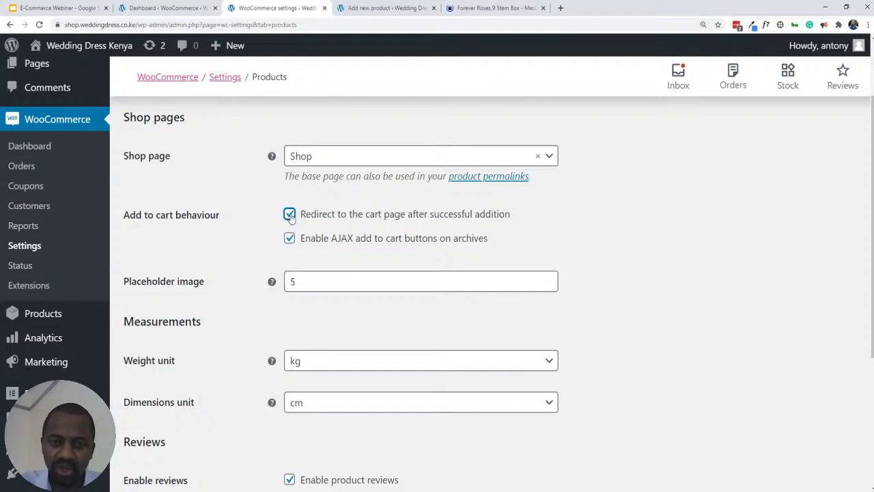
pyautogui.click(290, 215)
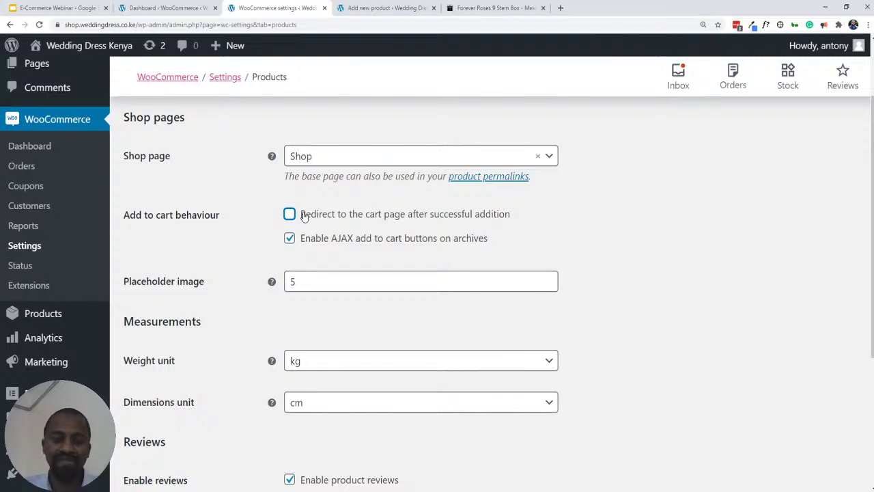
pyautogui.click(288, 216)
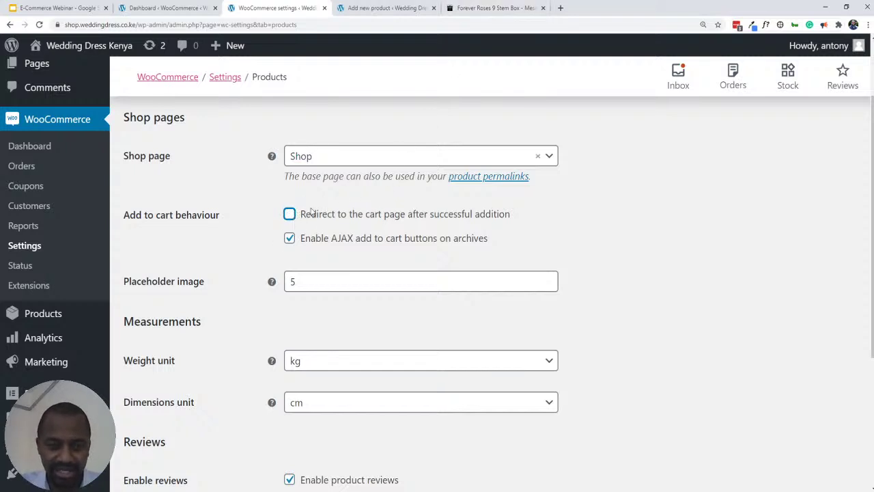
pyautogui.click(290, 215)
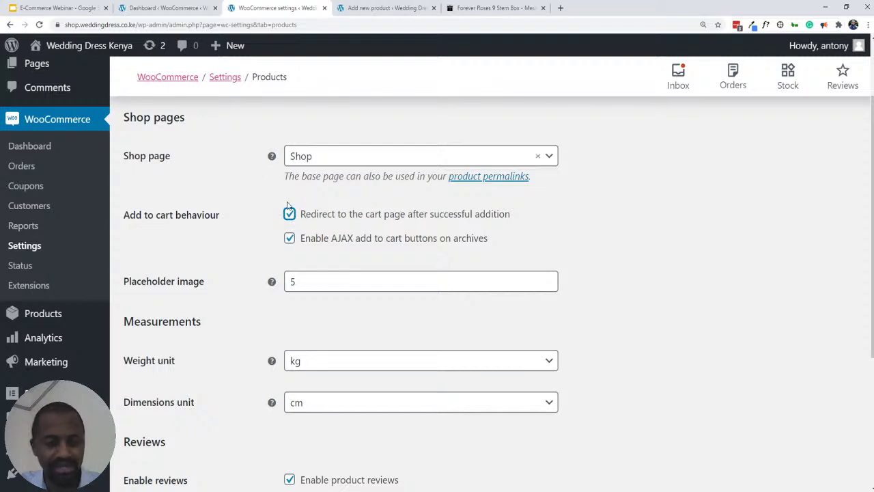
pyautogui.scroll(-2, 277, 204)
pyautogui.scroll(2, 269, 205)
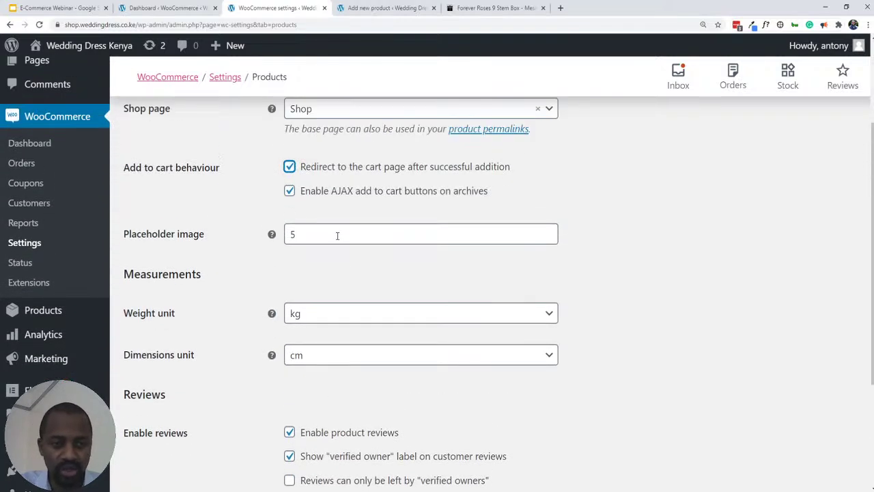
# - Click into the Placeholder image field's value
pyautogui.moveTo(273, 236)
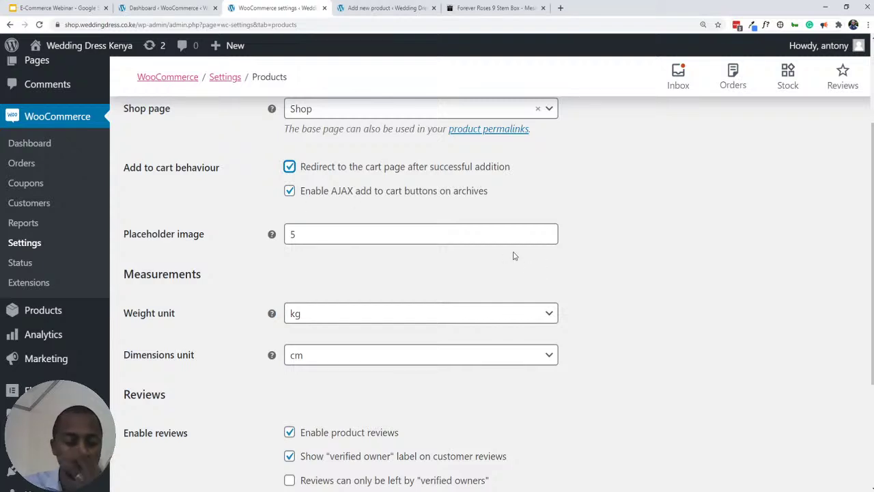
pyautogui.click(423, 236)
pyautogui.click(410, 233)
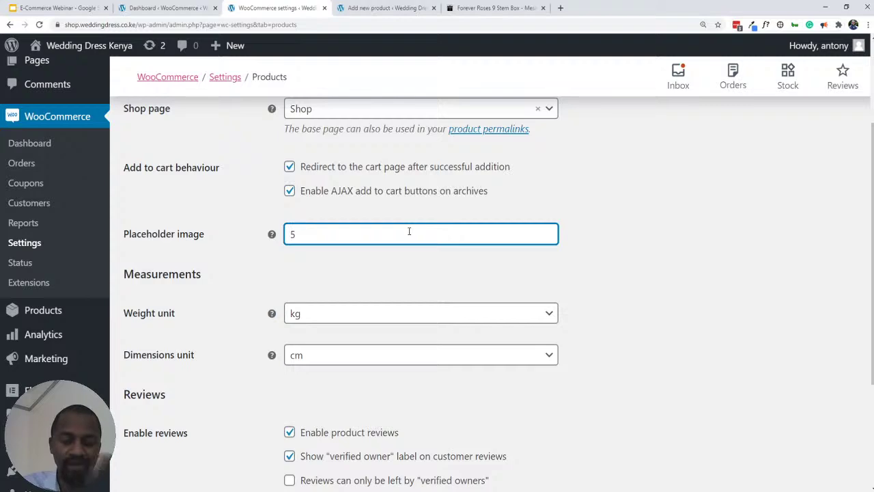
pyautogui.click(377, 7)
# - Publish the Sheath Wedding Dress by Shila product
pyautogui.click(824, 354)
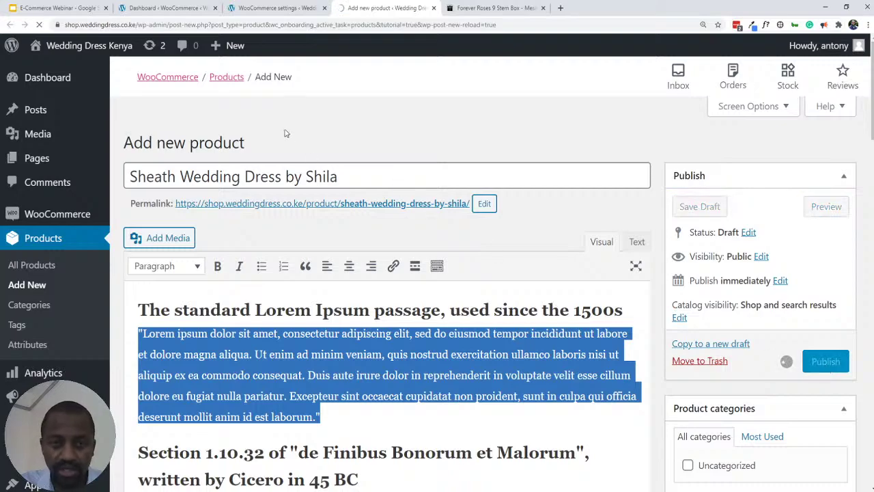
pyautogui.scroll(-9, 623, 256)
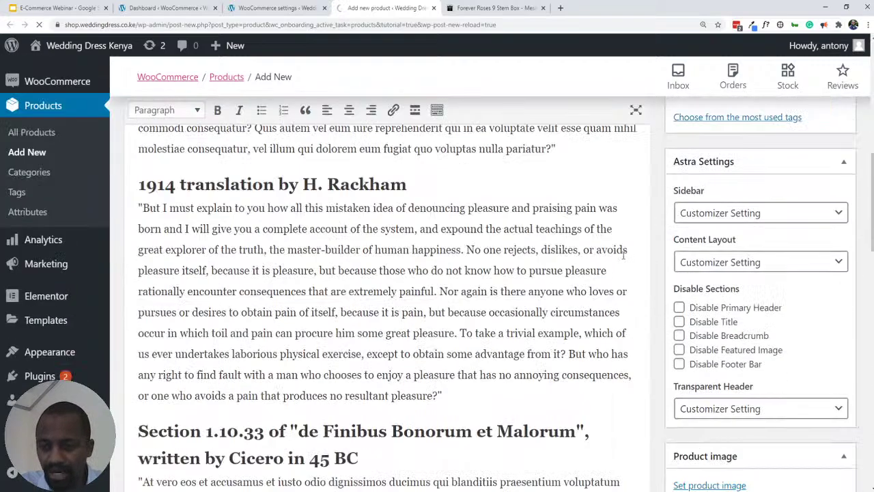
pyautogui.scroll(-5, 623, 256)
pyautogui.scroll(1, 675, 282)
pyautogui.scroll(-3, 675, 282)
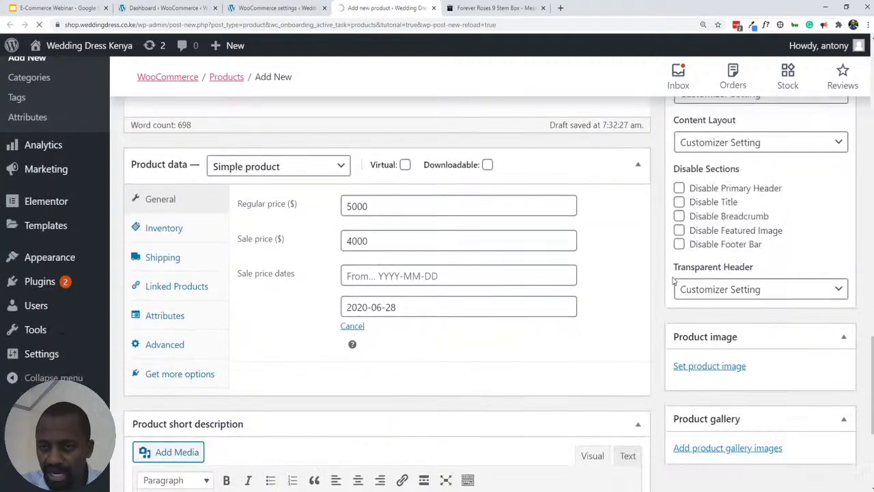
pyautogui.scroll(3, 675, 281)
pyautogui.scroll(-2, 675, 282)
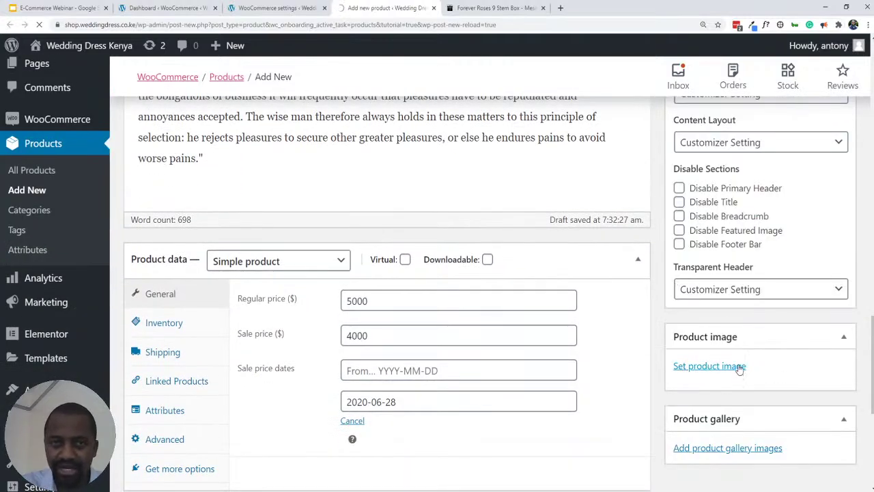
# - Open the dress's live storefront page in a new tab via View Product
pyautogui.scroll(15, 604, 220)
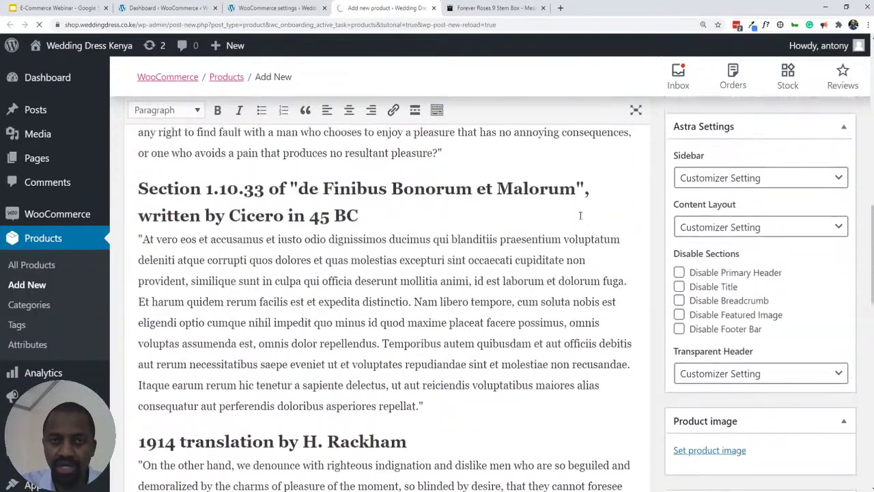
pyautogui.scroll(6, 578, 218)
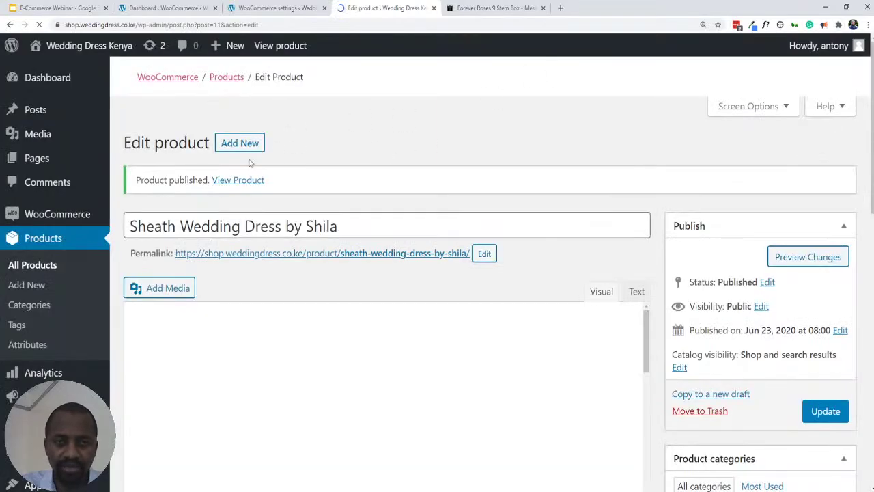
pyautogui.keyDown('ctrl'); pyautogui.click(235, 180); pyautogui.keyUp('ctrl')
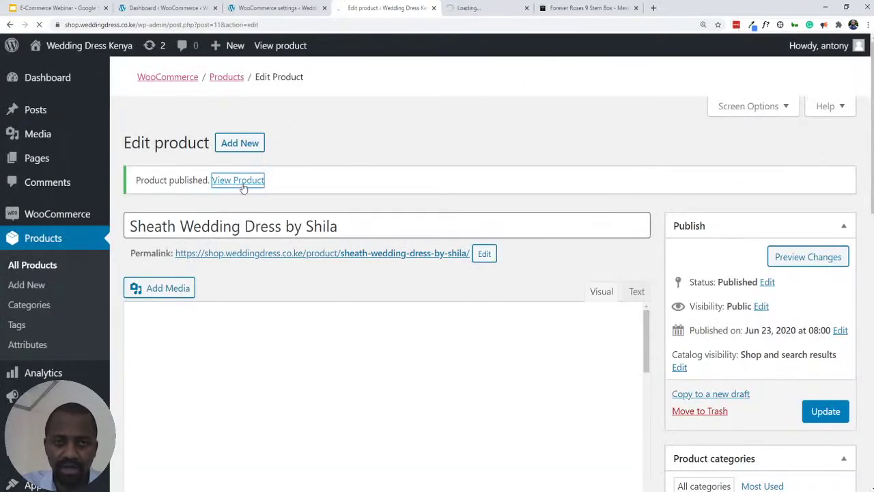
pyautogui.click(495, 7)
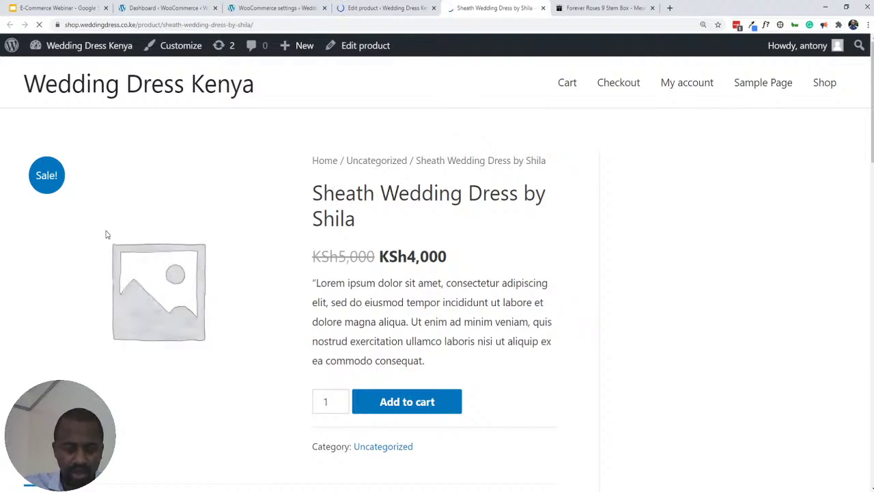
# - Review the live dress page at KSh4,000, then return to the WooCommerce Products settings
pyautogui.scroll(-4, 107, 234)
pyautogui.scroll(3, 112, 236)
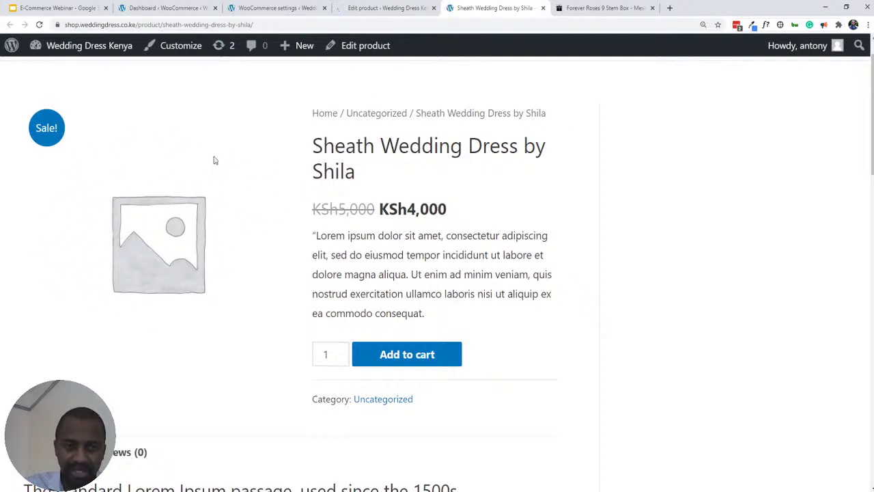
pyautogui.click(277, 12)
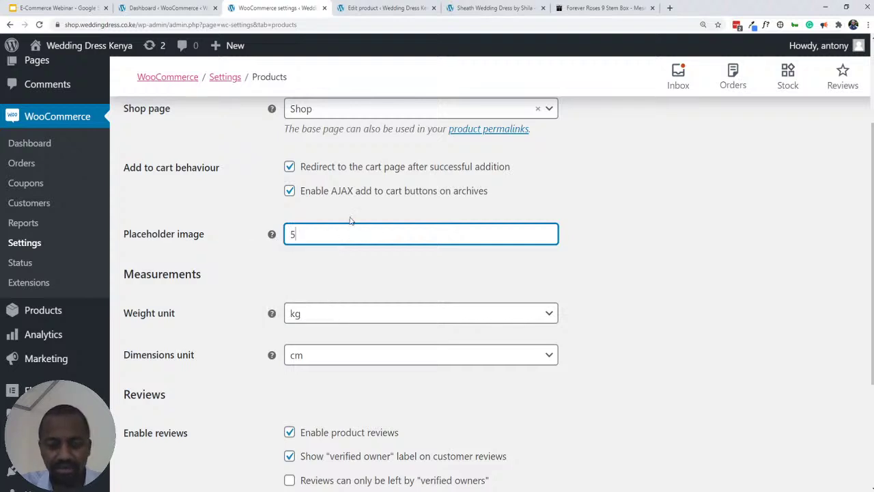
# - Keep the weight unit as kg with dimensions in cm and save the Products settings
pyautogui.scroll(-2, 344, 238)
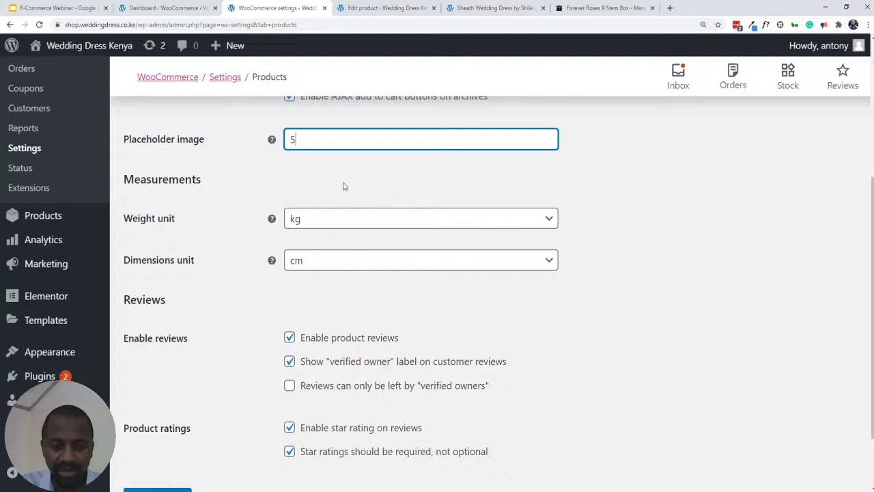
pyautogui.scroll(-1, 328, 222)
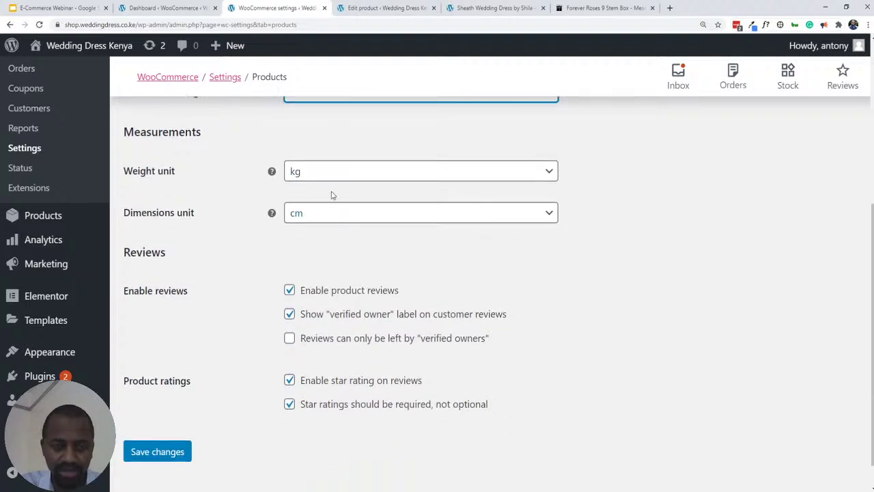
pyautogui.click(327, 177)
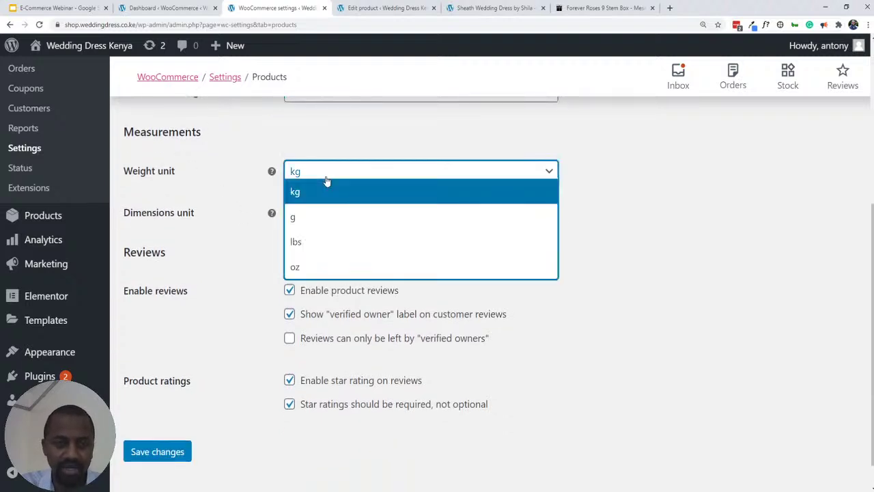
pyautogui.click(257, 171)
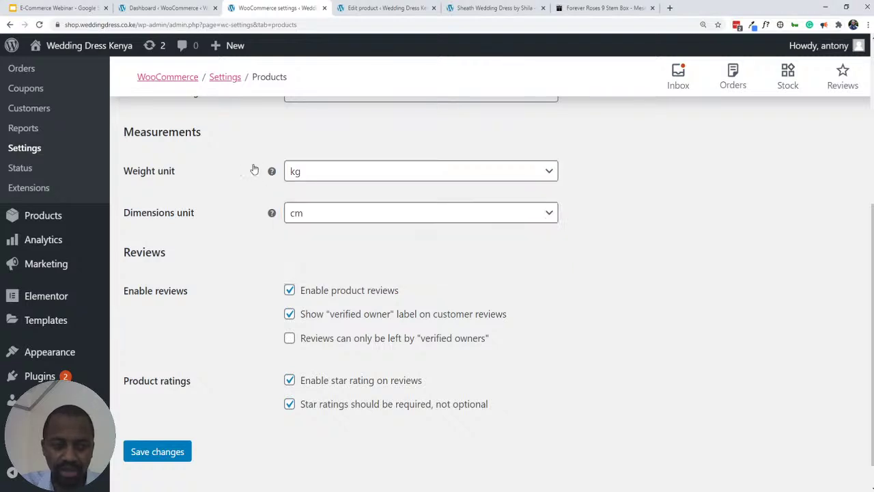
pyautogui.scroll(-1, 224, 252)
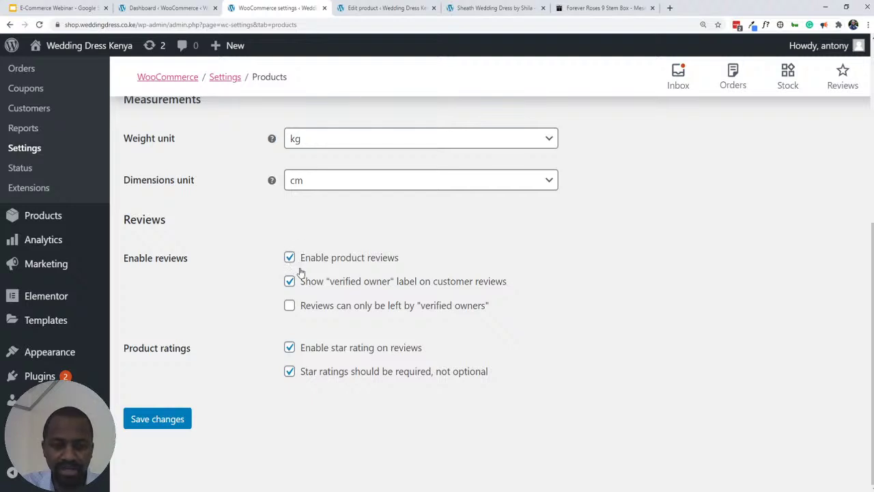
pyautogui.click(157, 419)
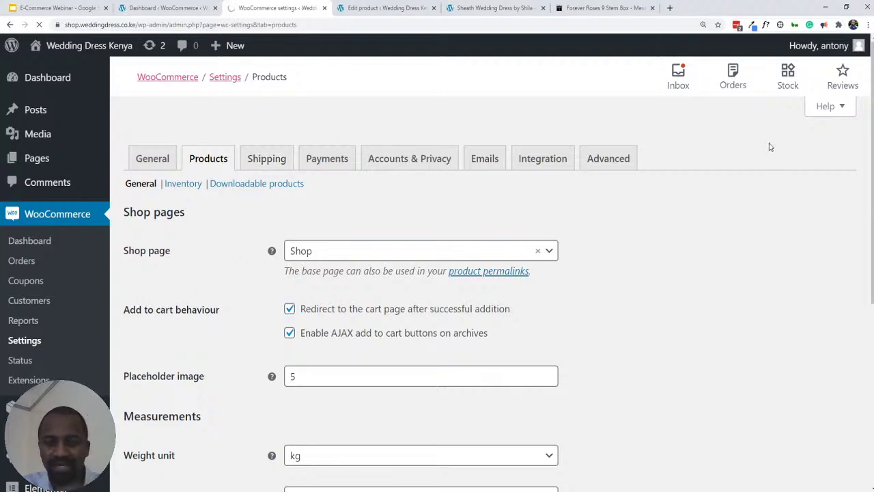
# - View the Shipping zones settings, then return to the Sheath Wedding Dress edit page
pyautogui.click(378, 165)
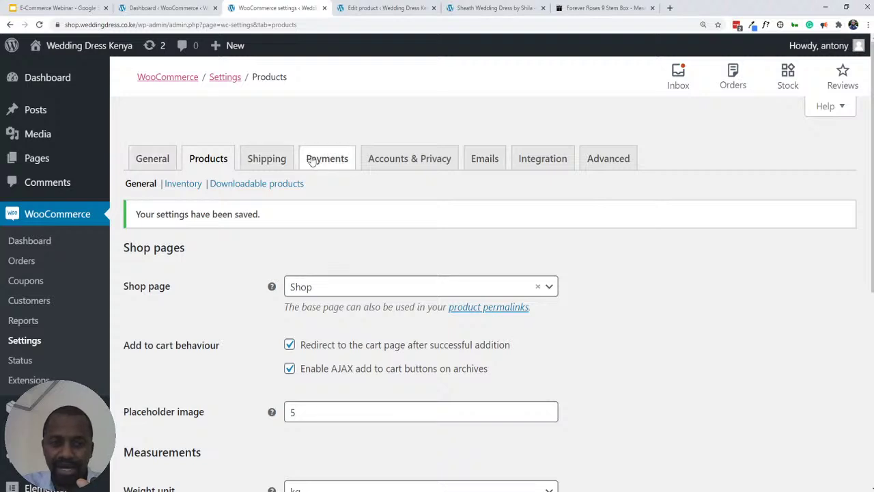
pyautogui.click(272, 168)
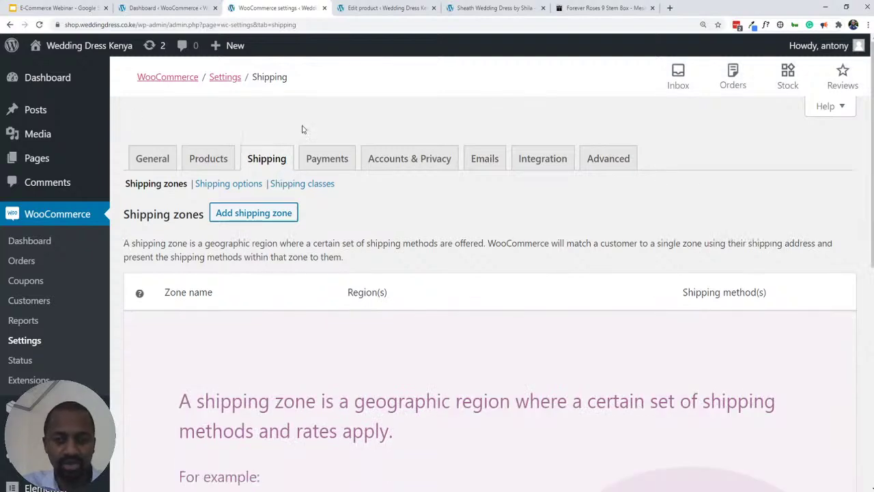
pyautogui.click(373, 9)
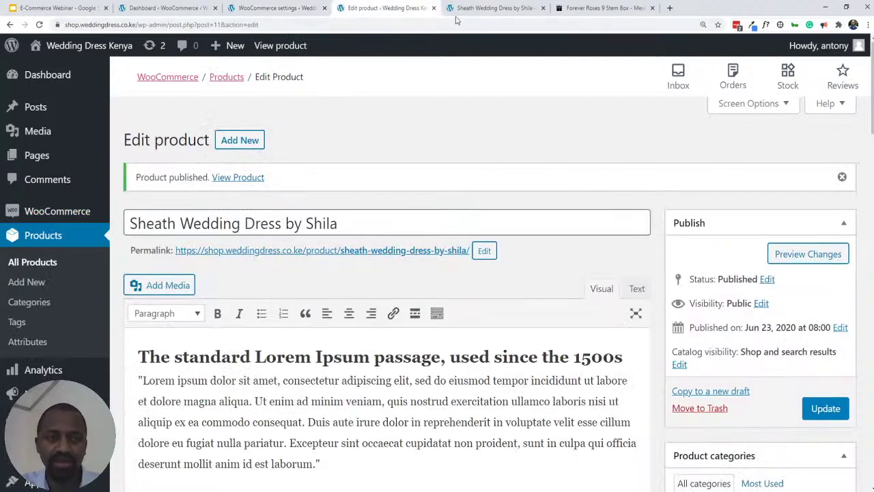
# - Load the storefront's shop page by replacing the product URL path with 'shop'
pyautogui.click(477, 9)
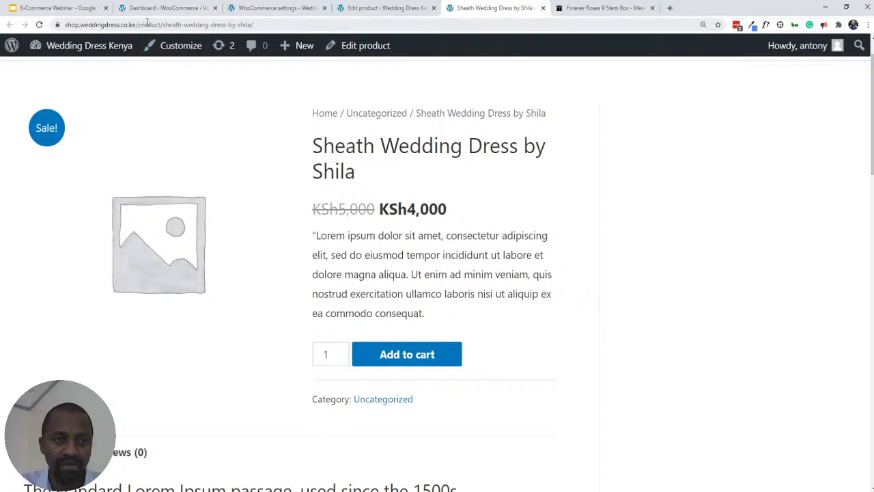
pyautogui.moveTo(140, 23); pyautogui.dragTo(294, 17)
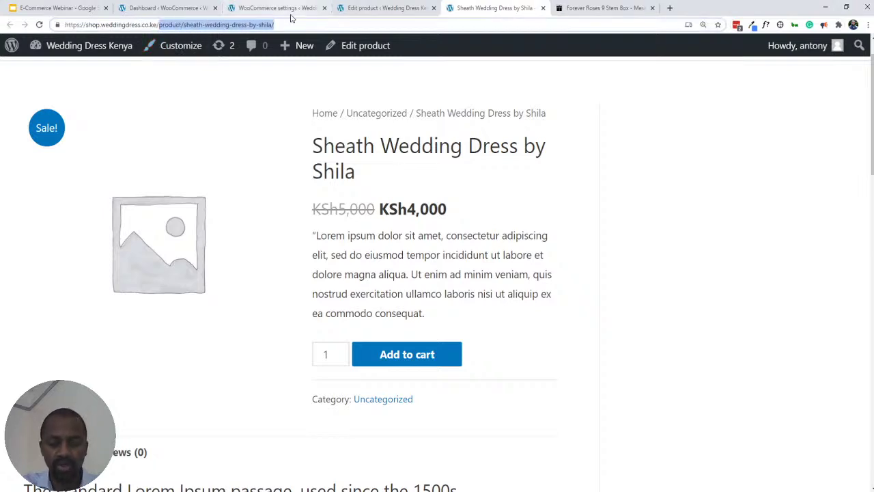
pyautogui.write('shop.weddingdress.co.ke/shop')
pyautogui.press('Return')
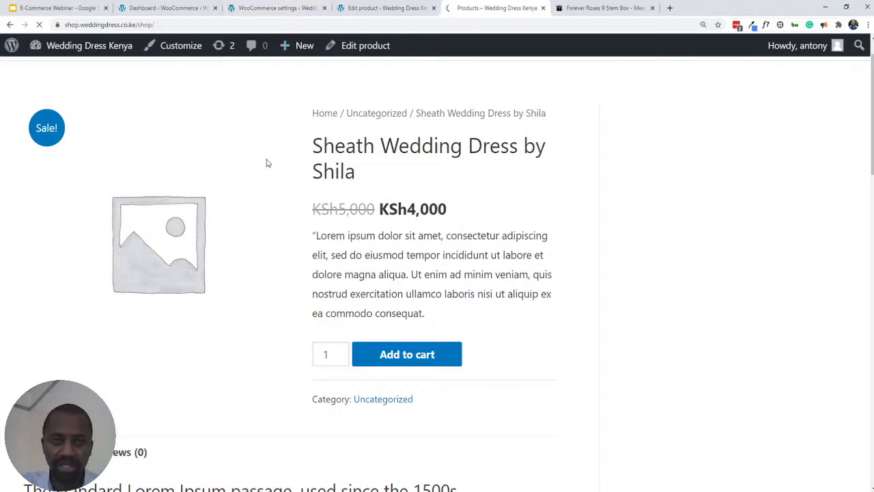
# - Check the Shop's single sale dress, then start Import products from the WooCommerce Dashboard
pyautogui.scroll(-2, 287, 141)
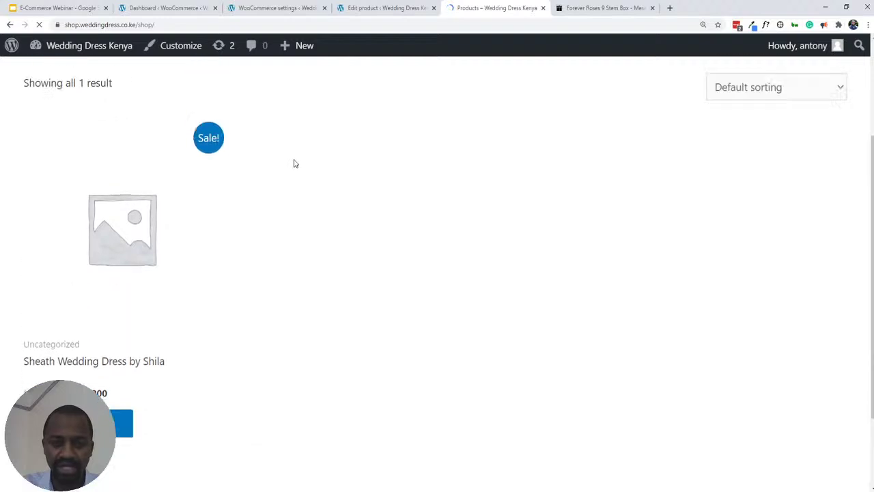
pyautogui.scroll(2, 293, 164)
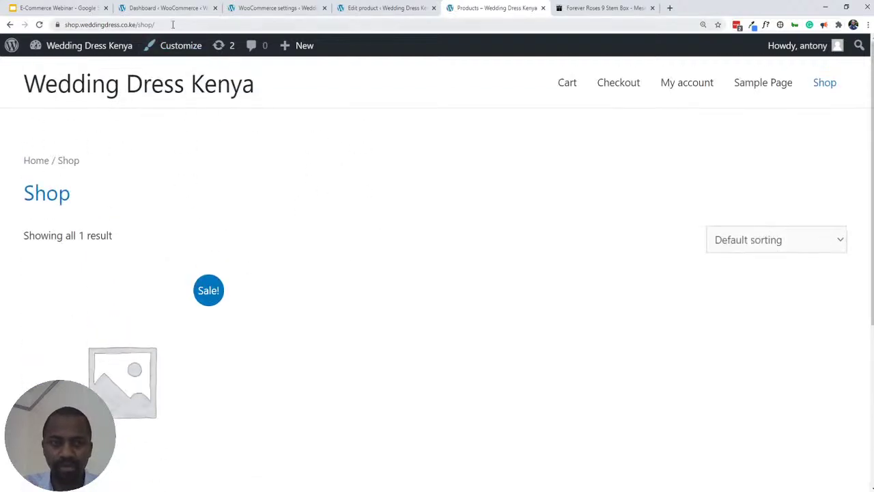
pyautogui.scroll(-4, 294, 222)
pyautogui.scroll(4, 308, 229)
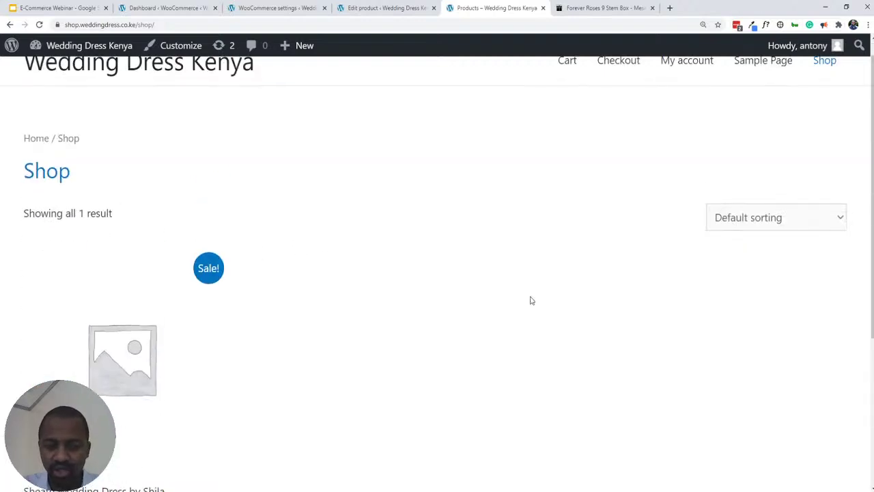
pyautogui.scroll(-4, 437, 338)
pyautogui.scroll(4, 449, 338)
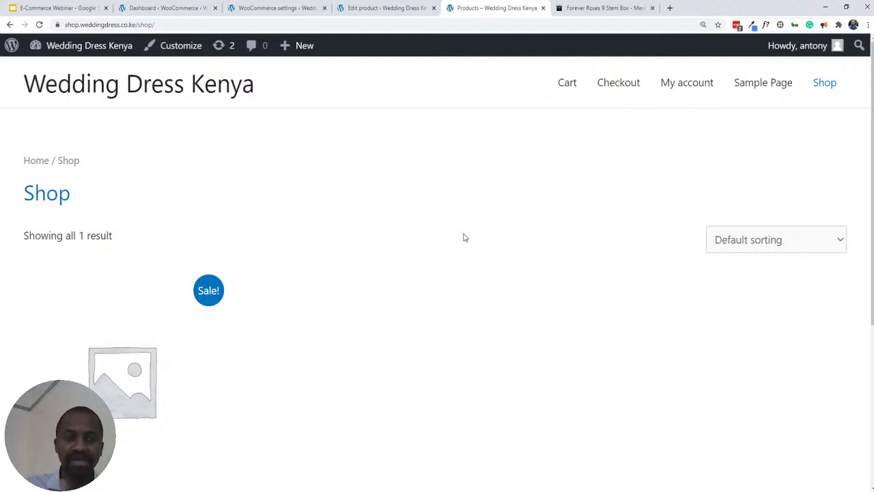
pyautogui.click(161, 7)
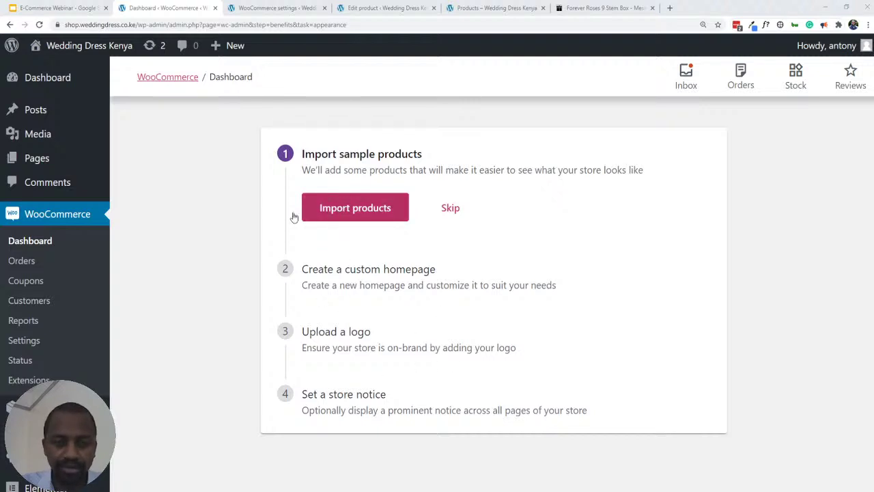
pyautogui.click(349, 209)
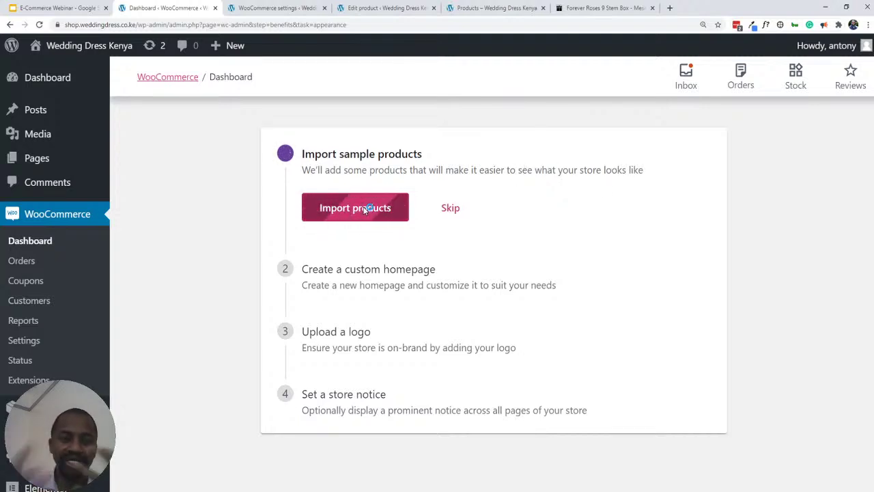
# - Scroll the Shop page to check for imported products; only the sheath dress at KSh4,000 shows
pyautogui.click(487, 14)
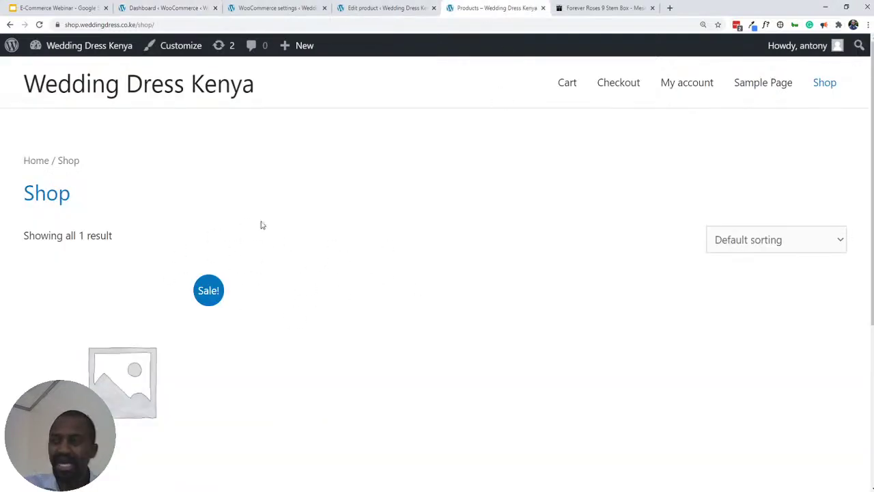
pyautogui.scroll(-4, 248, 237)
pyautogui.scroll(1, 248, 236)
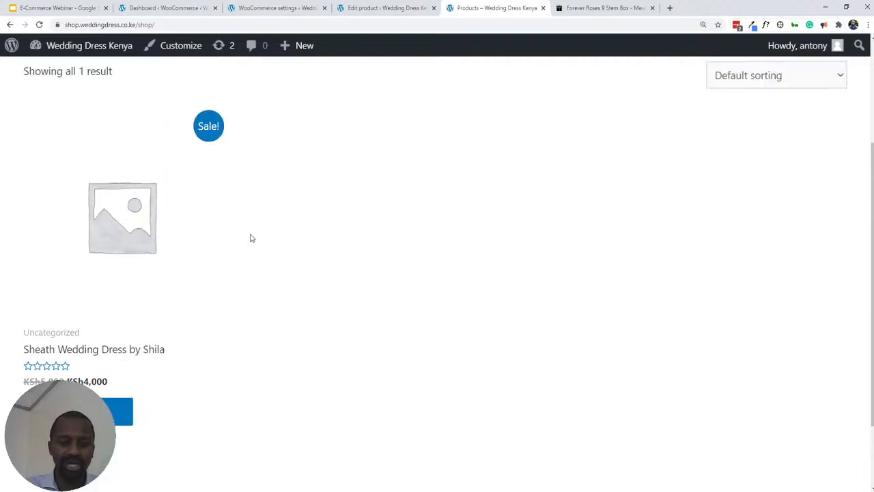
pyautogui.scroll(-1, 278, 270)
pyautogui.scroll(3, 292, 288)
pyautogui.scroll(-3, 291, 287)
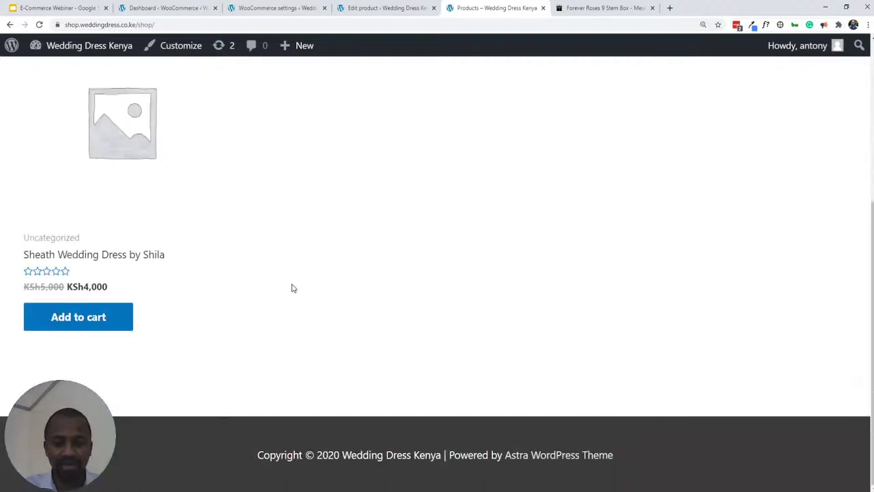
pyautogui.scroll(3, 285, 287)
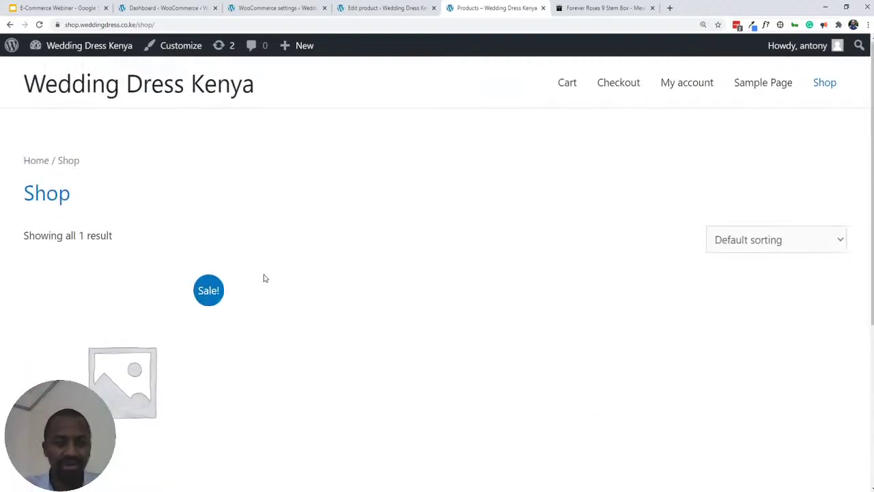
pyautogui.click(357, 9)
pyautogui.click(264, 7)
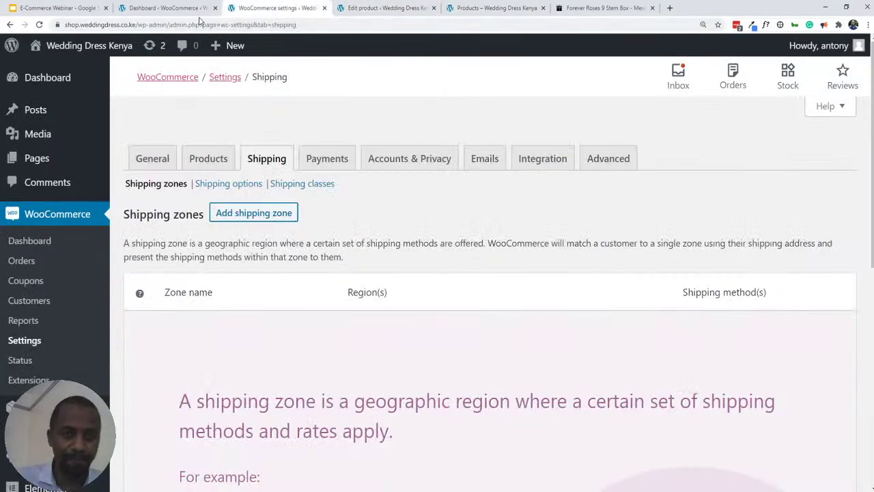
pyautogui.click(171, 8)
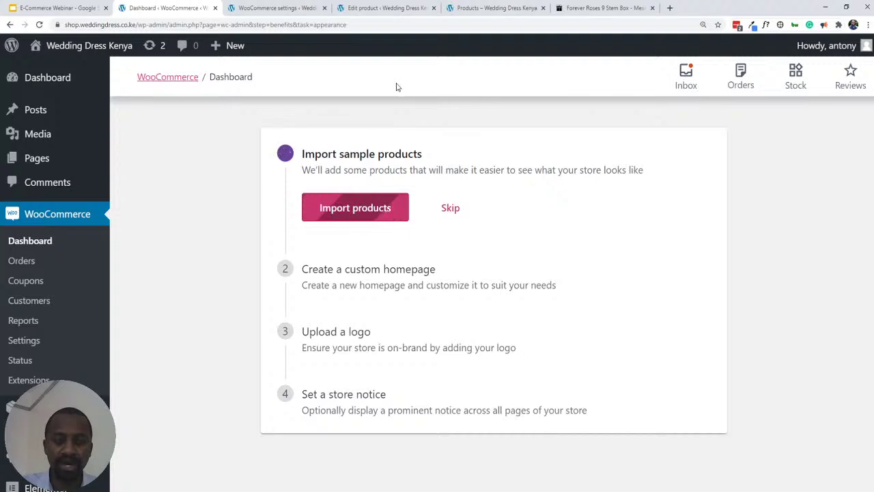
pyautogui.click(280, 10)
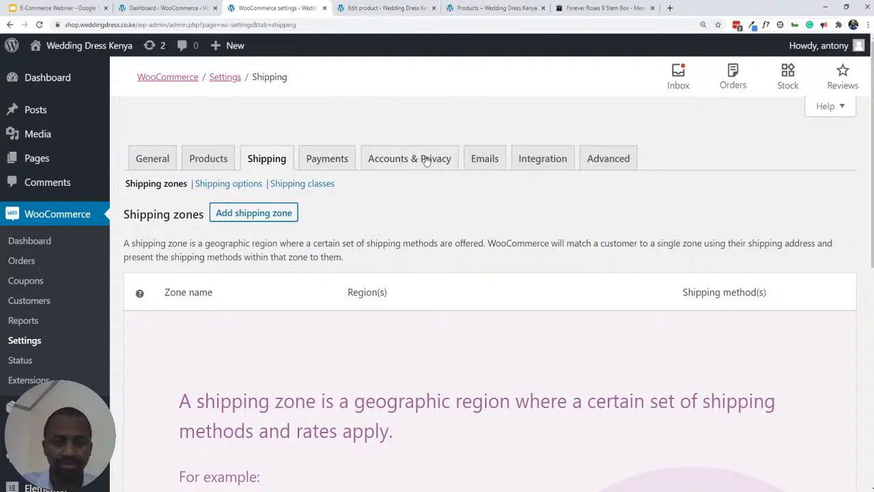
pyautogui.scroll(-4, 493, 185)
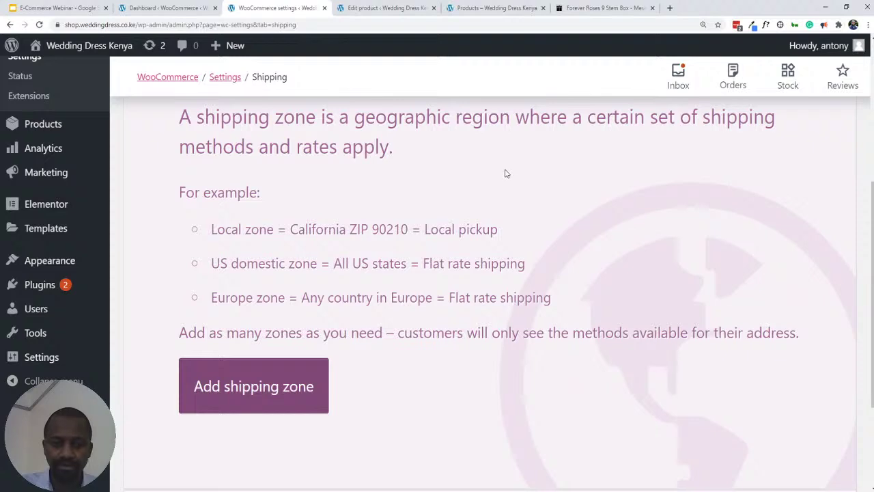
pyautogui.scroll(3, 493, 193)
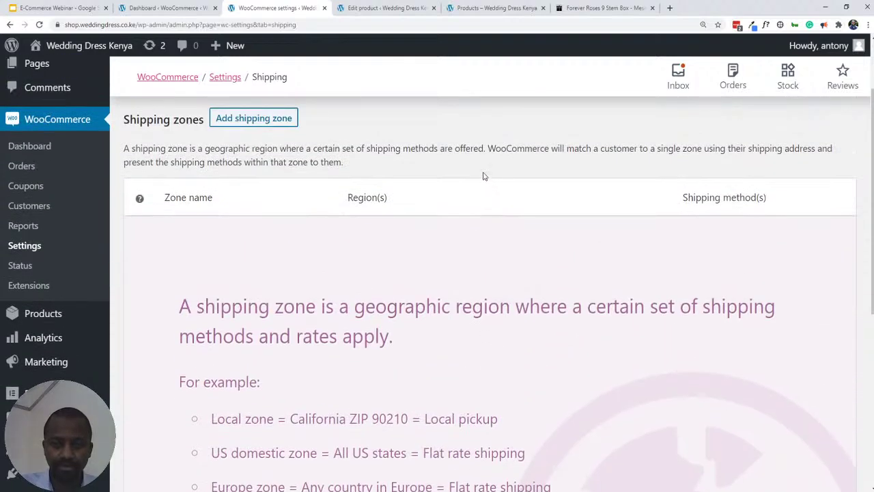
pyautogui.click(371, 8)
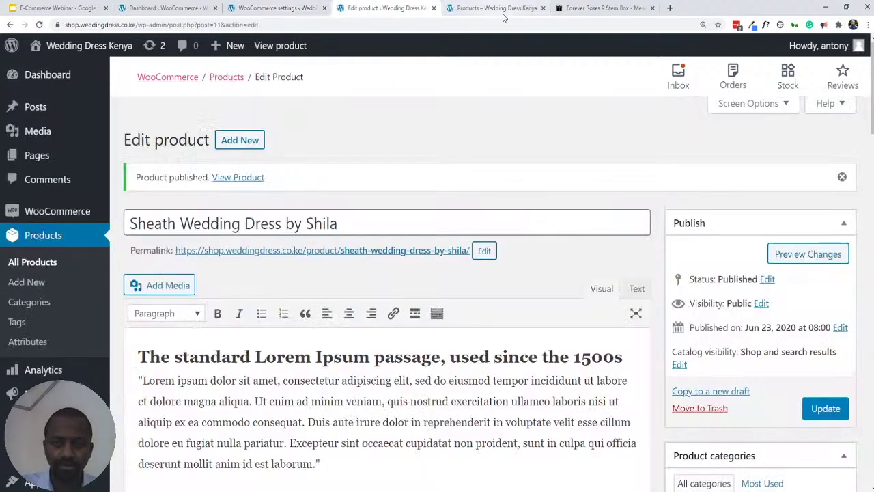
pyautogui.click(495, 8)
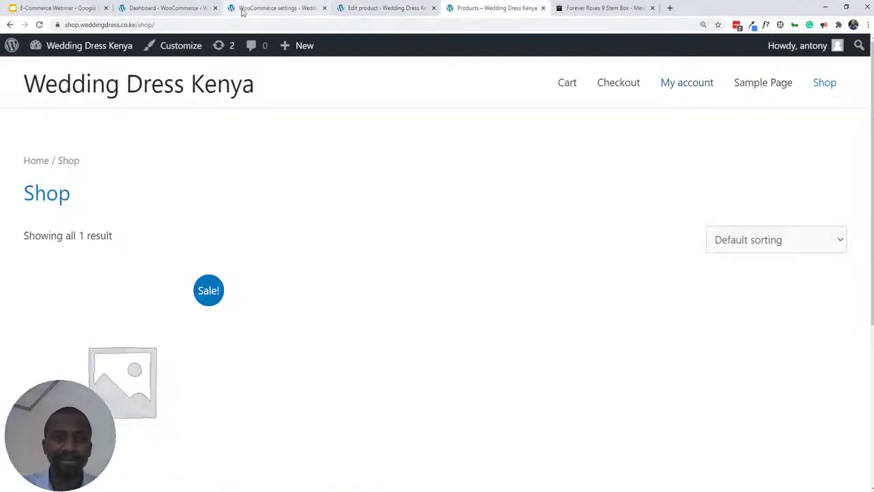
pyautogui.click(146, 9)
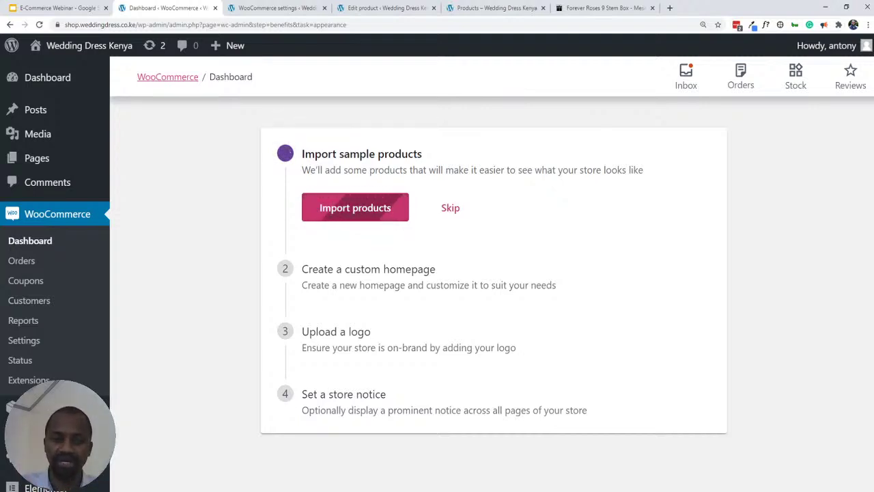
# - Reload the Shop page to check for imported products, then return to the setup dashboard
pyautogui.click(491, 8)
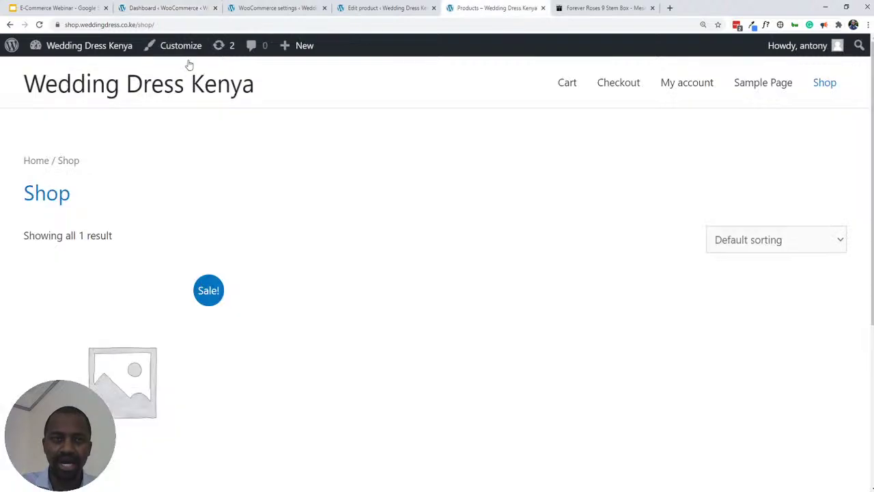
pyautogui.click(39, 25)
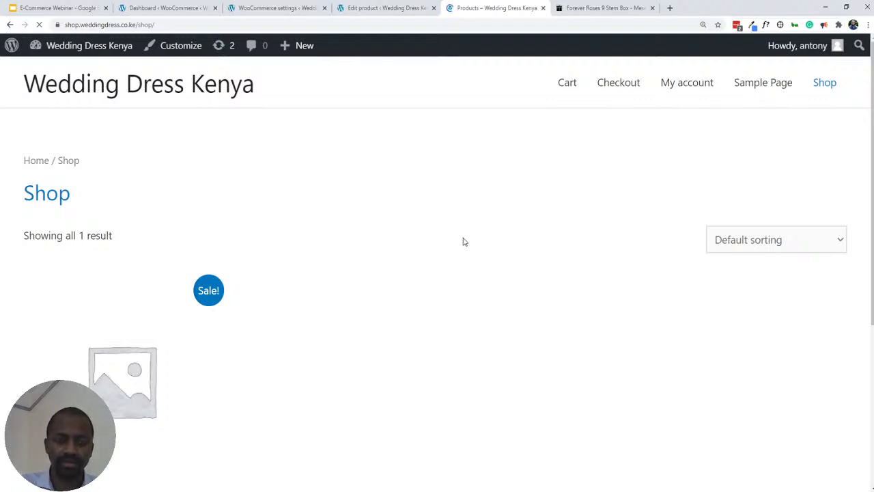
pyautogui.scroll(-1, 439, 210)
pyautogui.scroll(1, 439, 209)
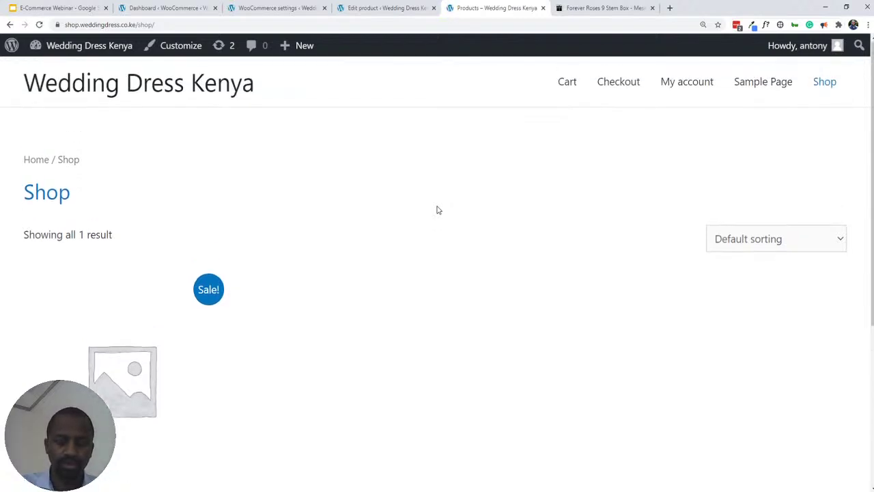
pyautogui.scroll(-4, 405, 227)
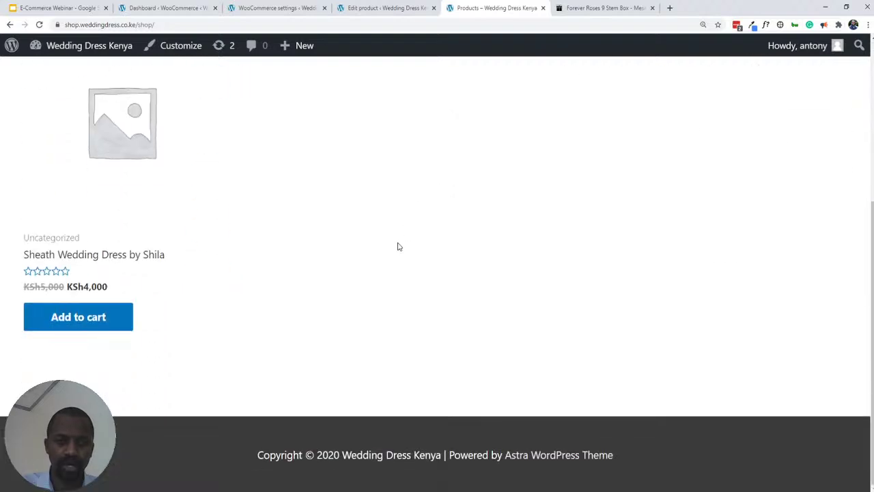
pyautogui.scroll(4, 398, 246)
pyautogui.click(143, 7)
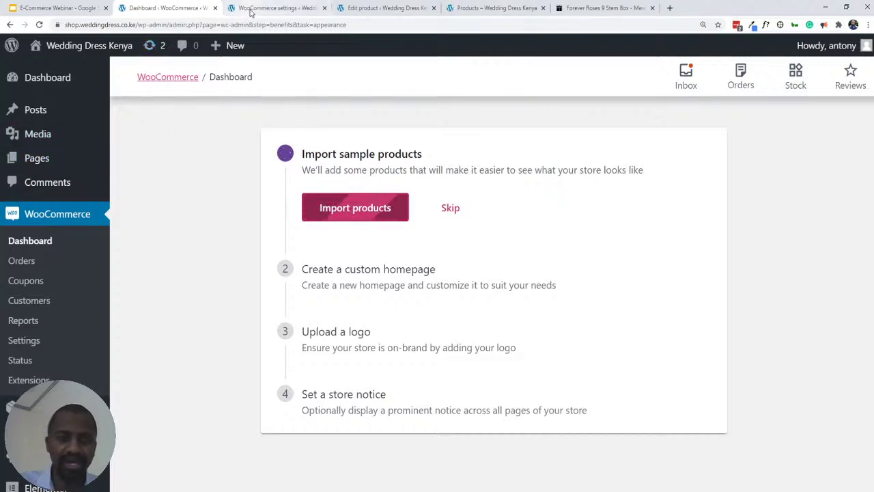
pyautogui.click(96, 8)
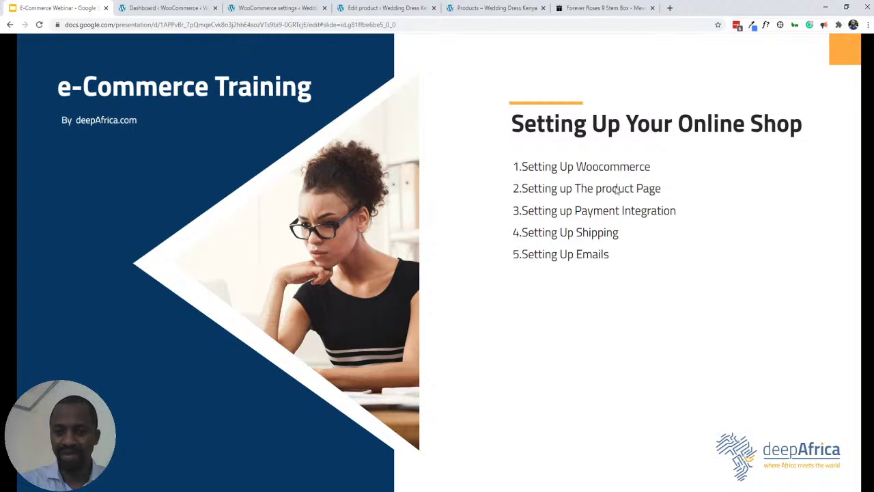
pyautogui.click(165, 9)
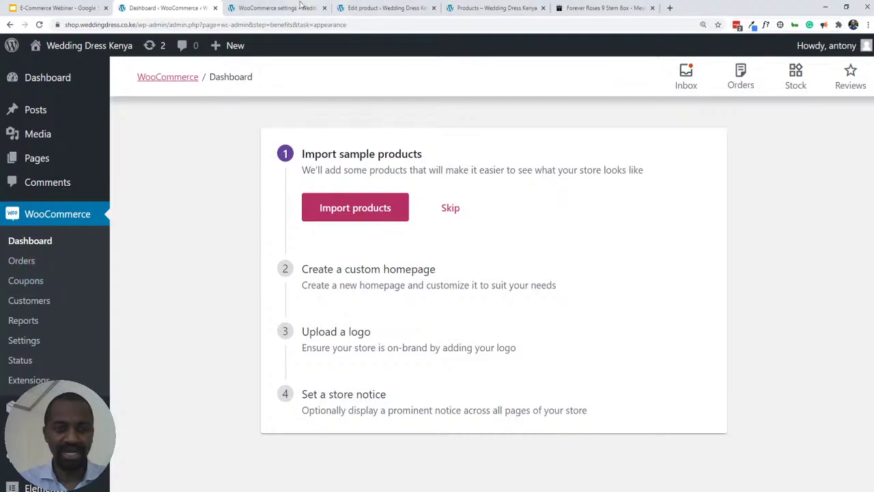
# - Set vnech-tee-blue-1.jpg from the Media Library as the Sheath Wedding Dress product image
pyautogui.click(379, 8)
pyautogui.scroll(-15, 623, 259)
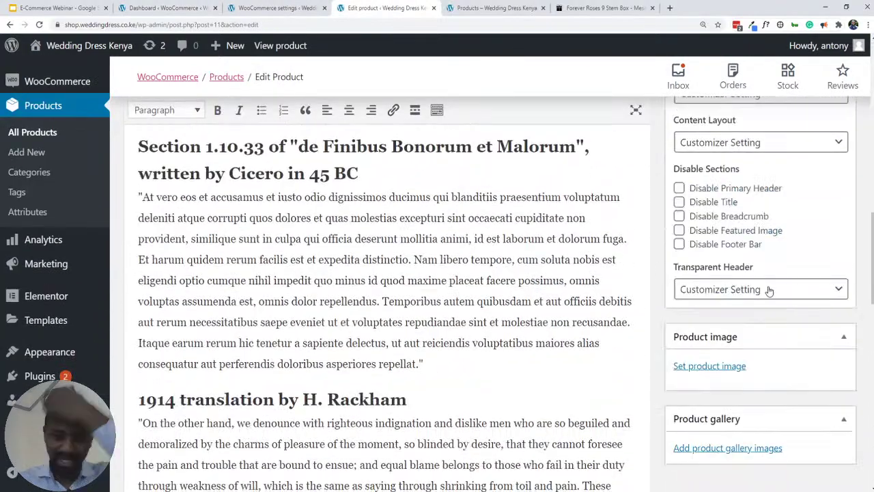
pyautogui.scroll(-2, 769, 291)
pyautogui.click(697, 369)
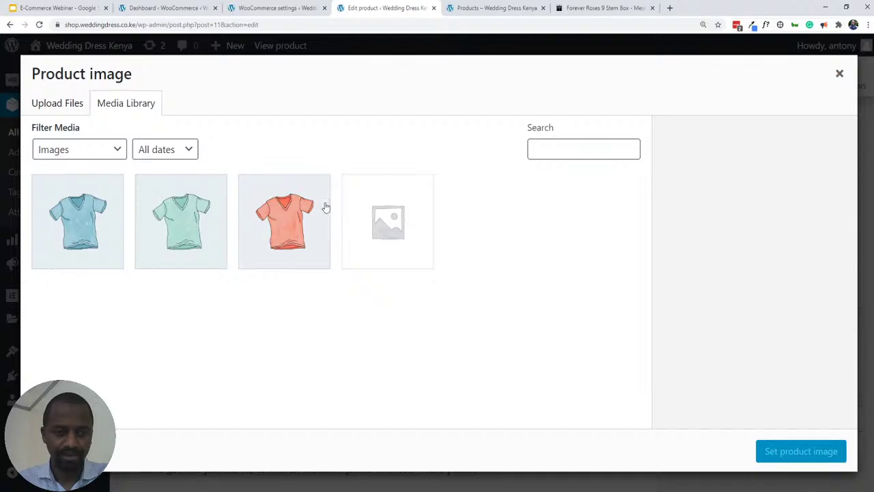
pyautogui.click(81, 229)
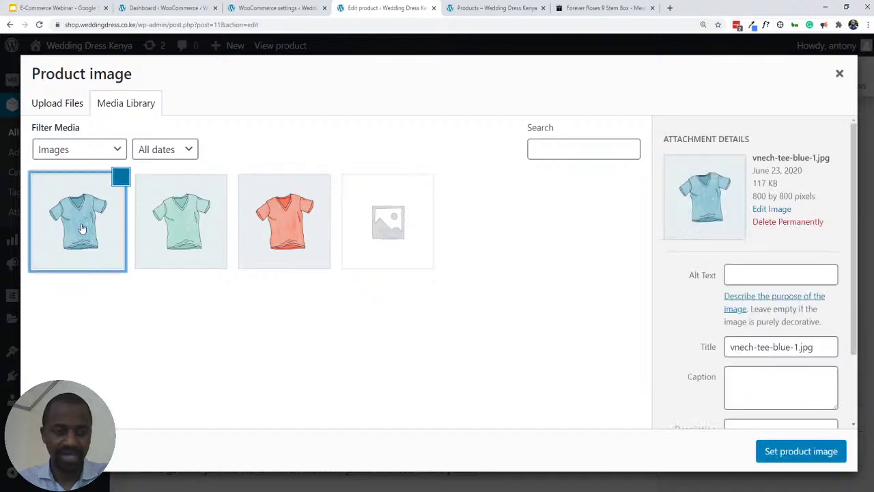
pyautogui.click(793, 451)
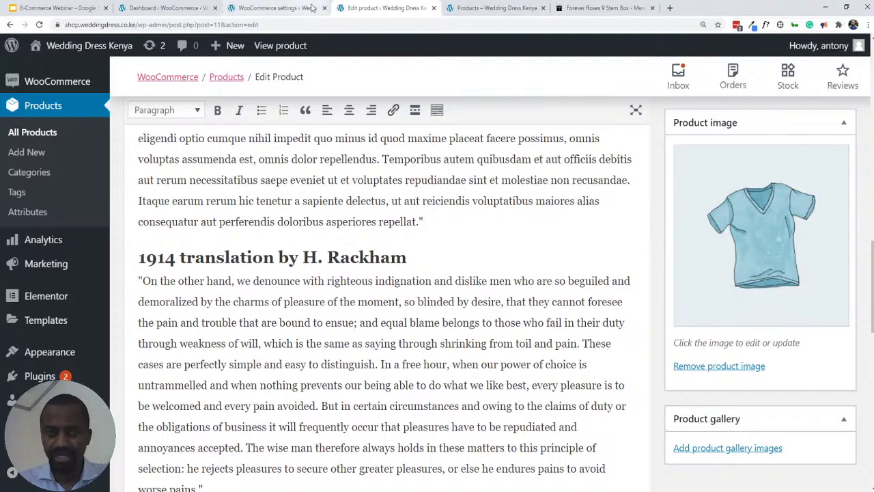
# - Glance at the shop page, then browse the Forever Roses 9 Stem Box example product
pyautogui.click(481, 12)
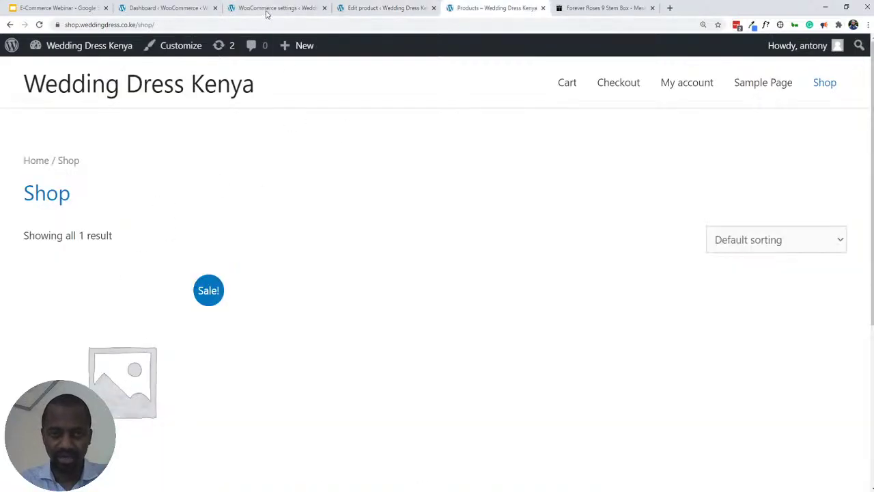
pyautogui.click(364, 10)
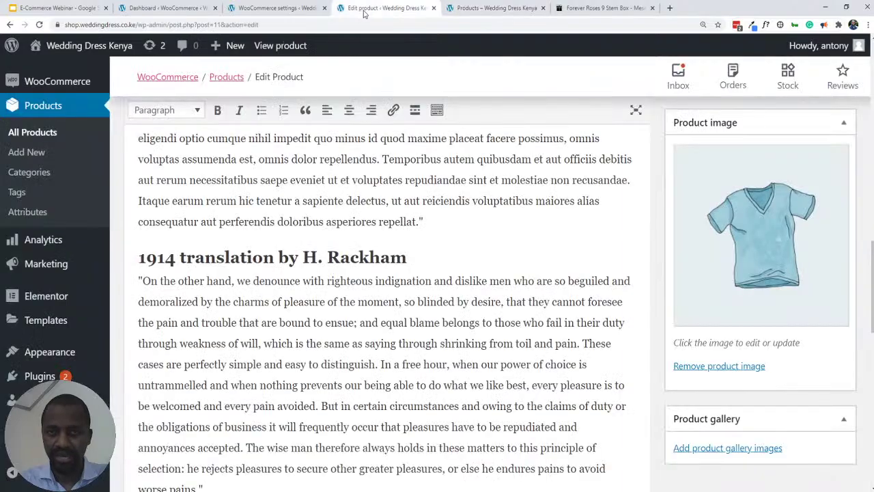
pyautogui.click(601, 8)
pyautogui.scroll(-8, 437, 205)
pyautogui.scroll(1, 330, 223)
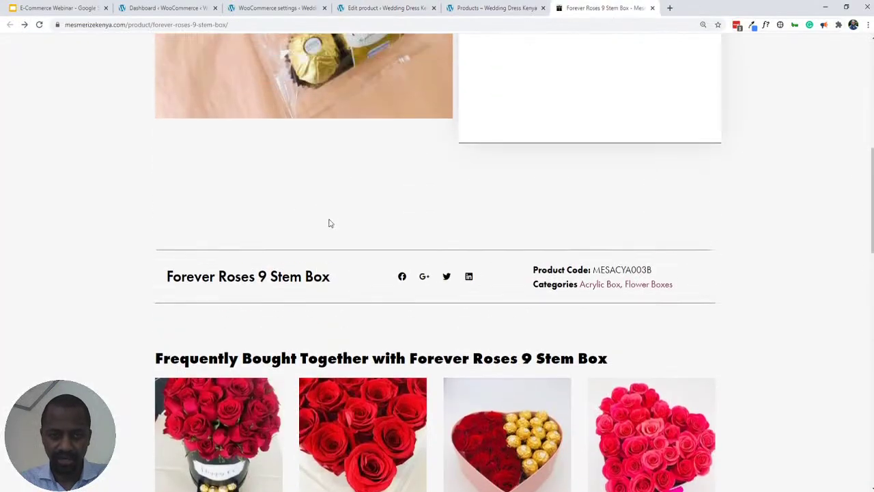
pyautogui.scroll(-4, 369, 239)
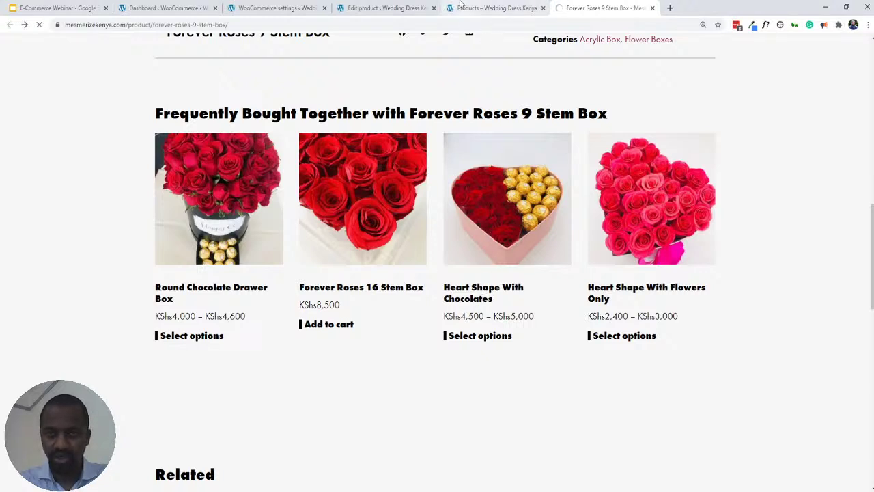
pyautogui.click(379, 8)
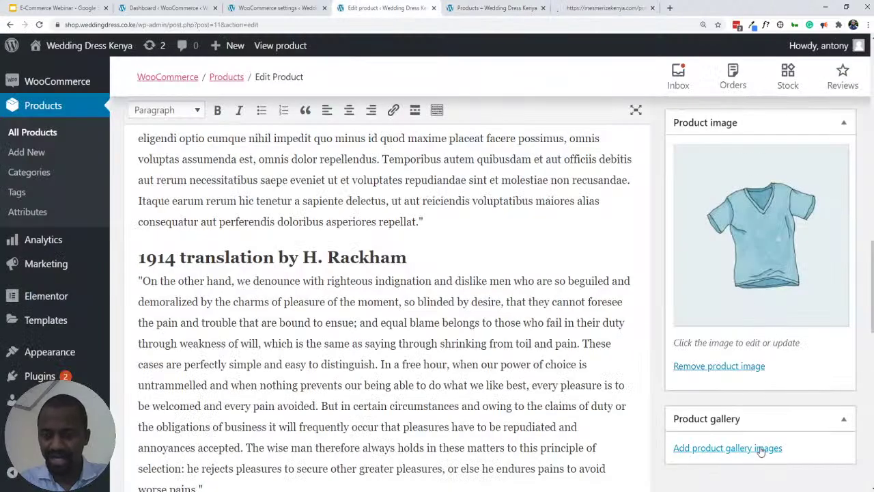
# - View the Heart Shape with Chocolates product's gallery photos, then return to the Wedding Dress Kenya shop
pyautogui.click(586, 8)
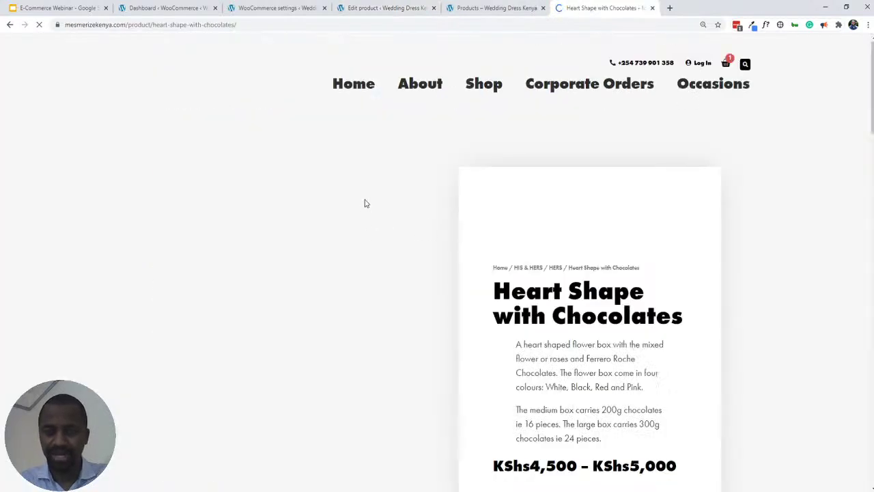
pyautogui.scroll(-4, 365, 204)
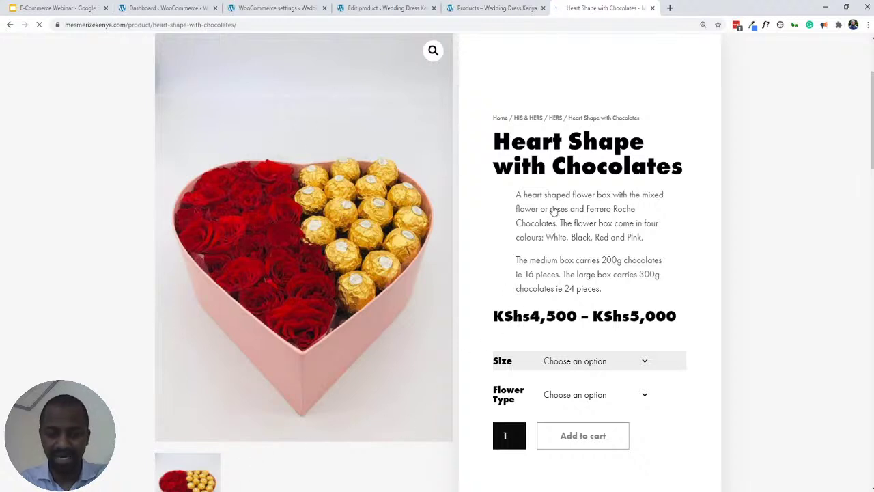
pyautogui.scroll(-2, 227, 417)
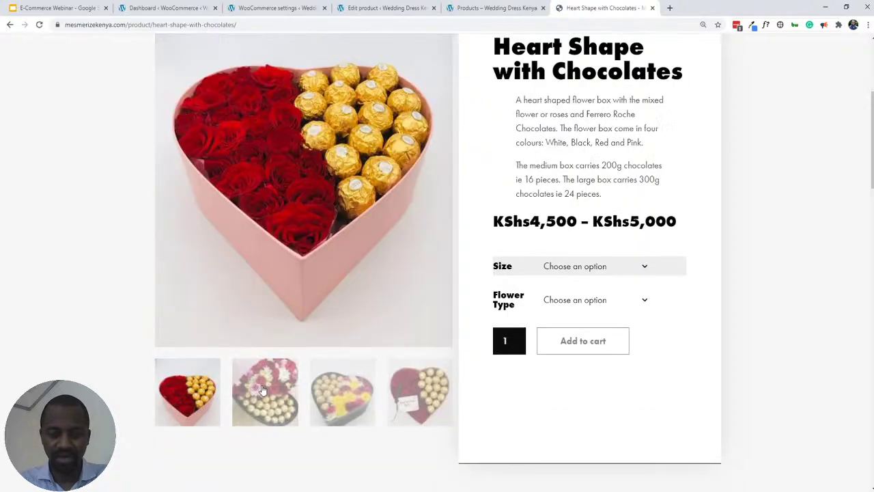
pyautogui.scroll(-1, 261, 391)
pyautogui.scroll(-3, 269, 300)
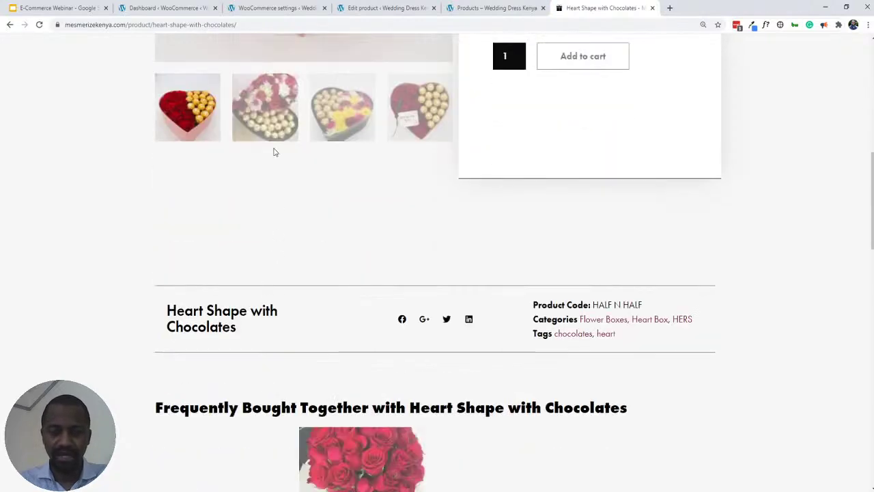
pyautogui.click(264, 95)
pyautogui.scroll(3, 299, 198)
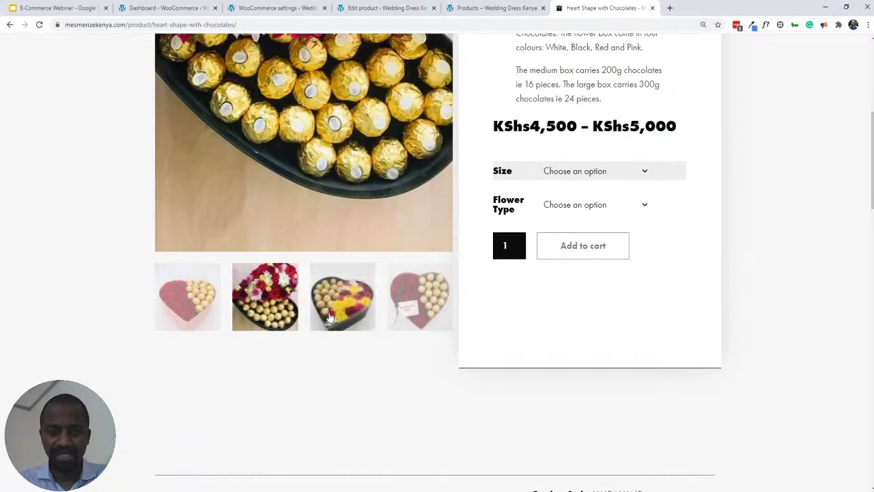
pyautogui.click(342, 453)
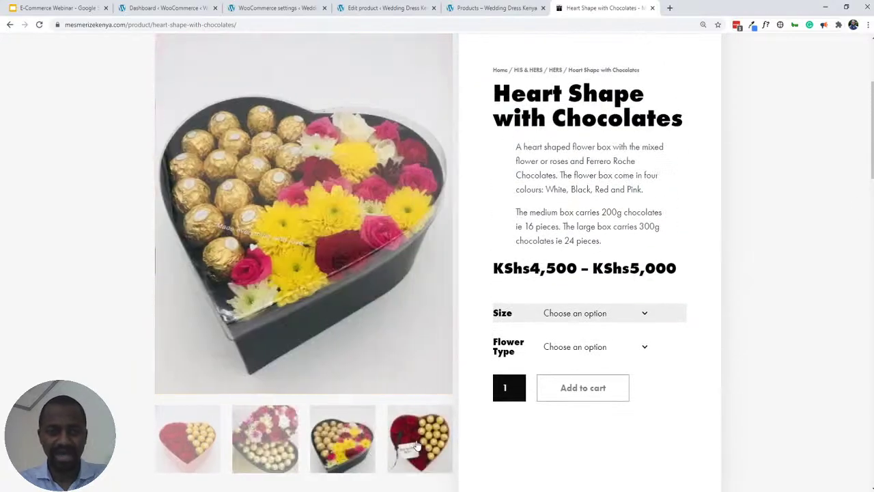
pyautogui.click(418, 445)
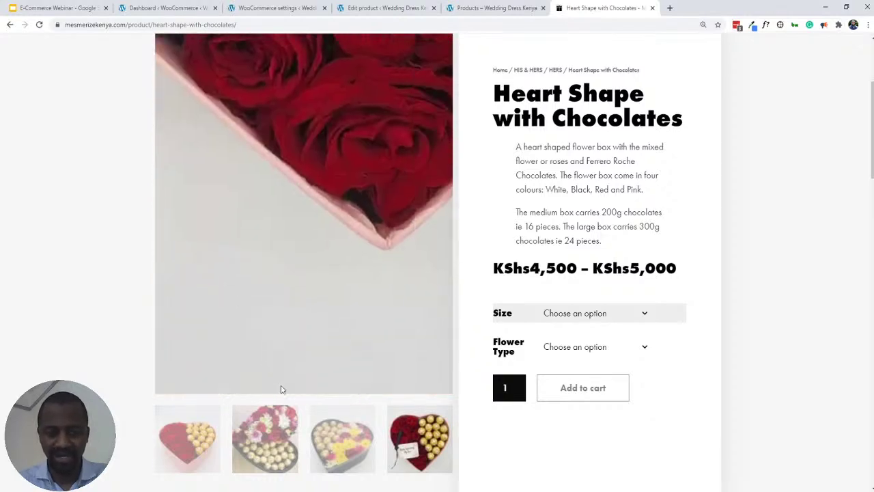
pyautogui.click(500, 8)
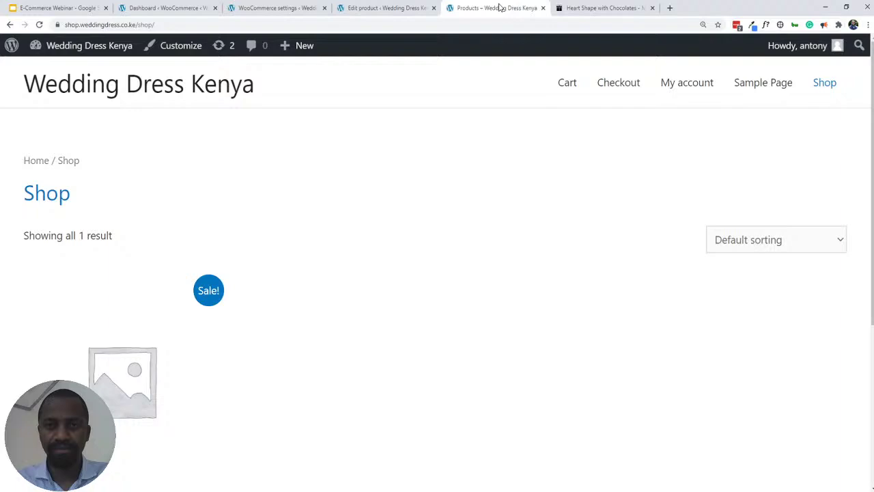
# - Add the green and orange t-shirt images to the Sheath Wedding Dress gallery and update the product
pyautogui.click(360, 10)
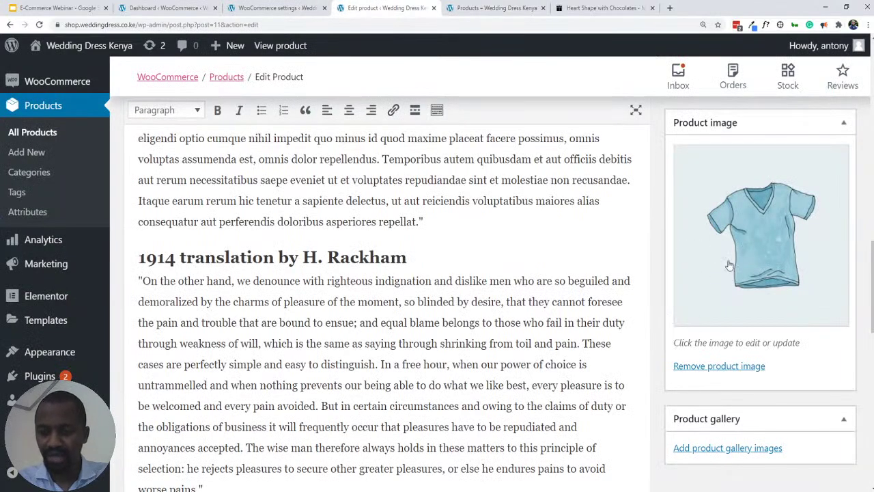
pyautogui.click(738, 448)
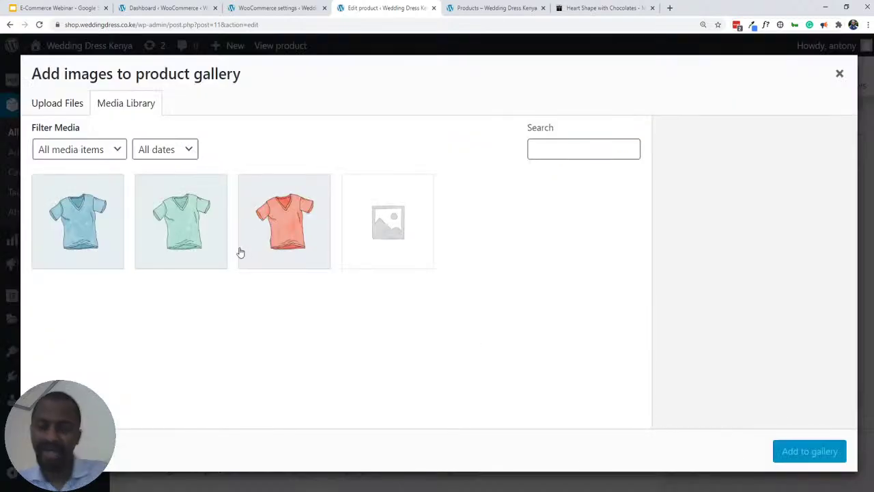
pyautogui.click(285, 245)
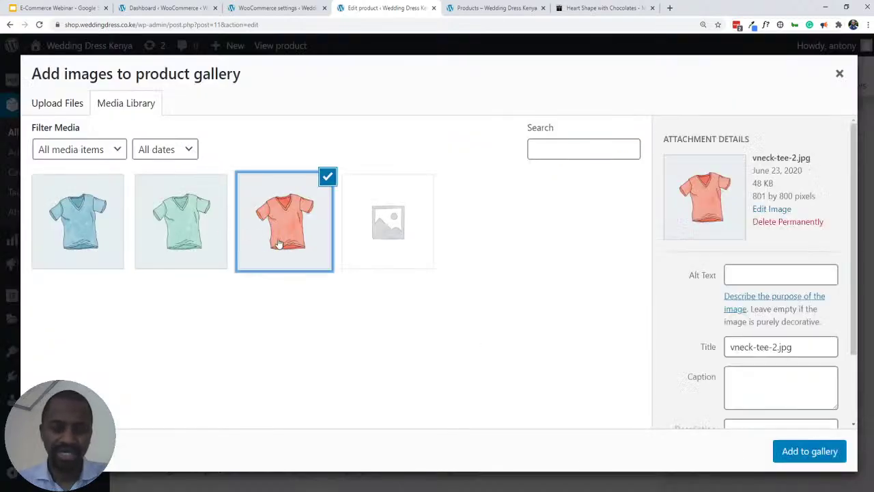
pyautogui.click(193, 232)
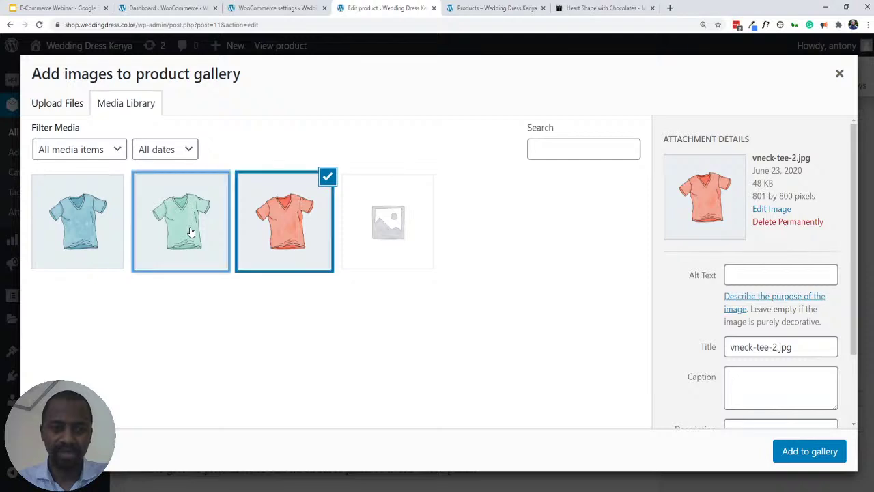
pyautogui.click(298, 211)
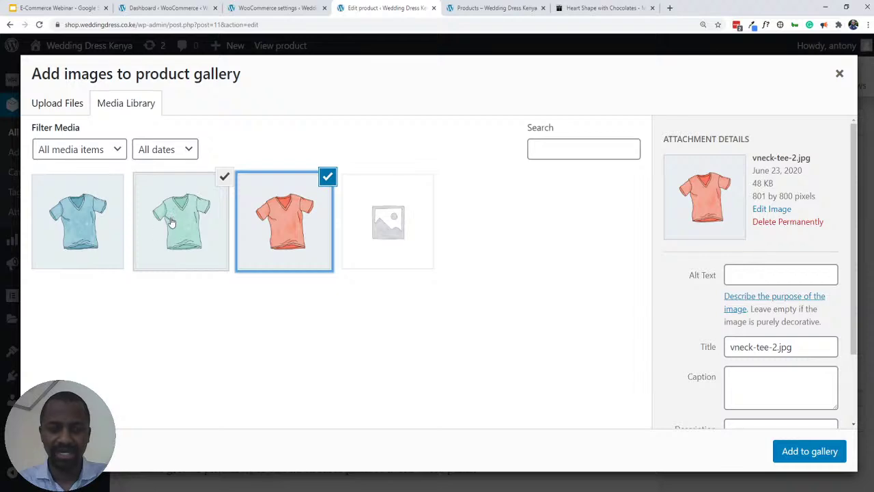
pyautogui.click(806, 460)
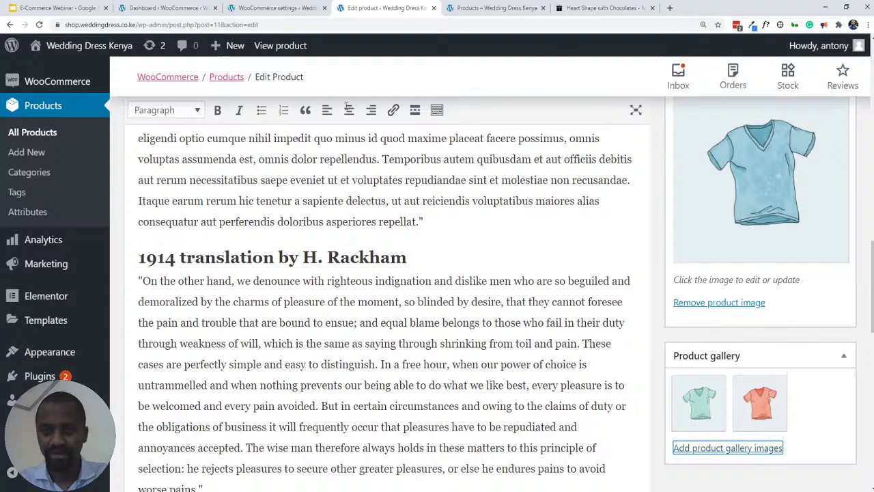
pyautogui.scroll(15, 530, 332)
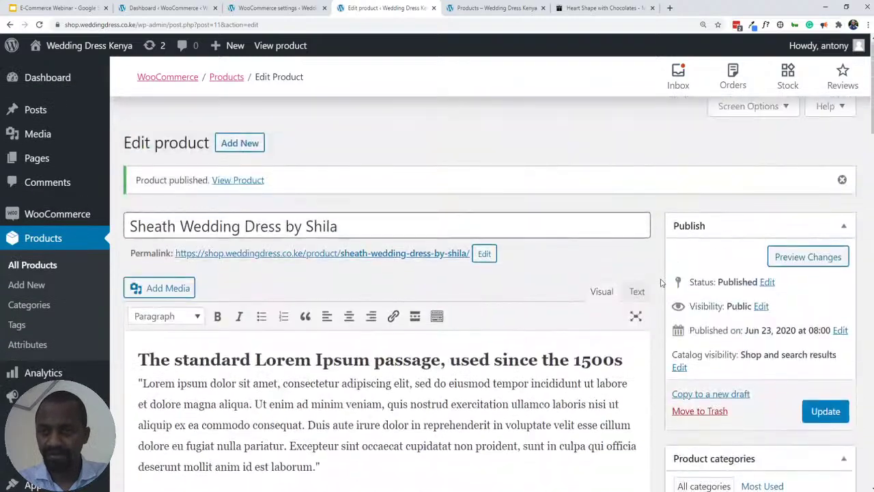
pyautogui.click(825, 411)
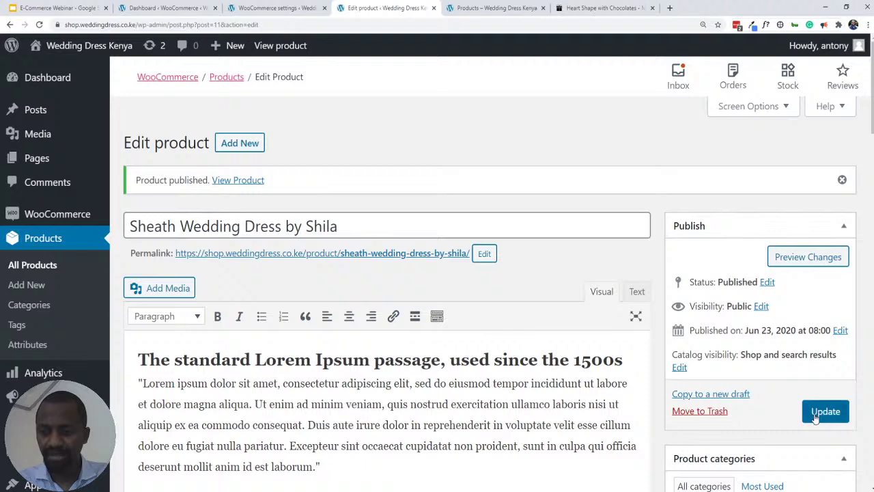
pyautogui.click(467, 11)
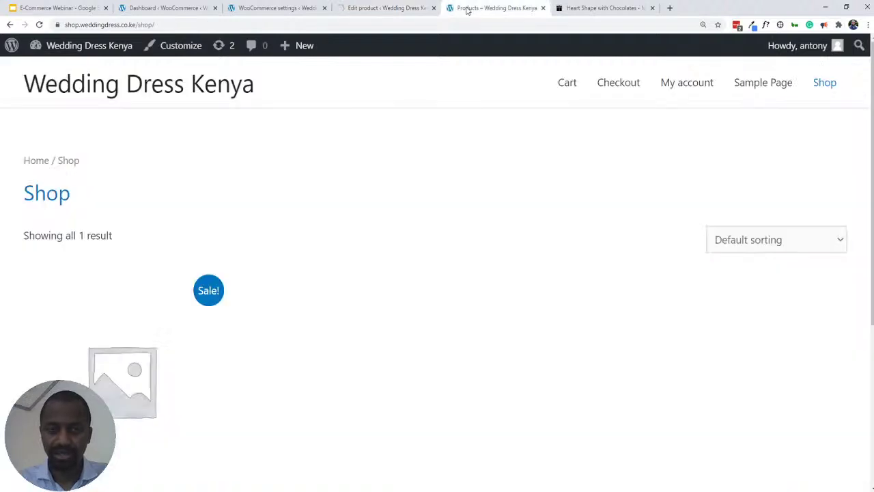
# - Reload the Shop and scroll through the sheath dress page with its KSh4,000 sale price
pyautogui.click(39, 25)
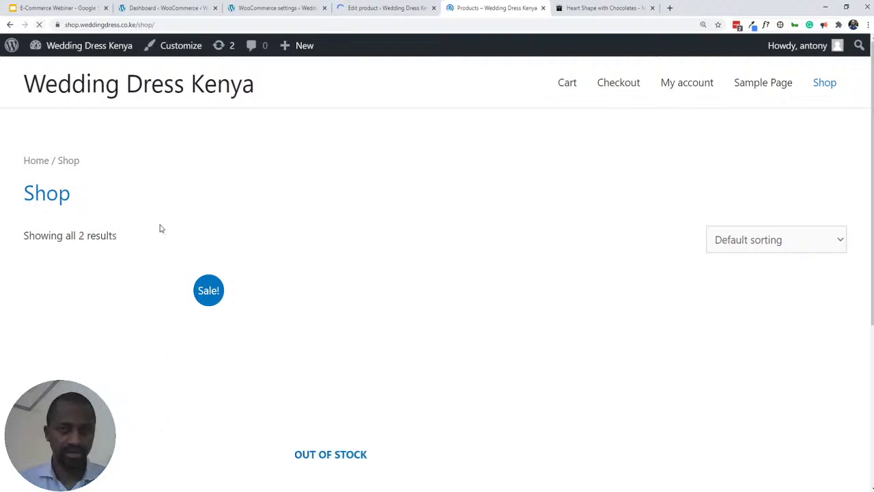
pyautogui.scroll(-2, 146, 328)
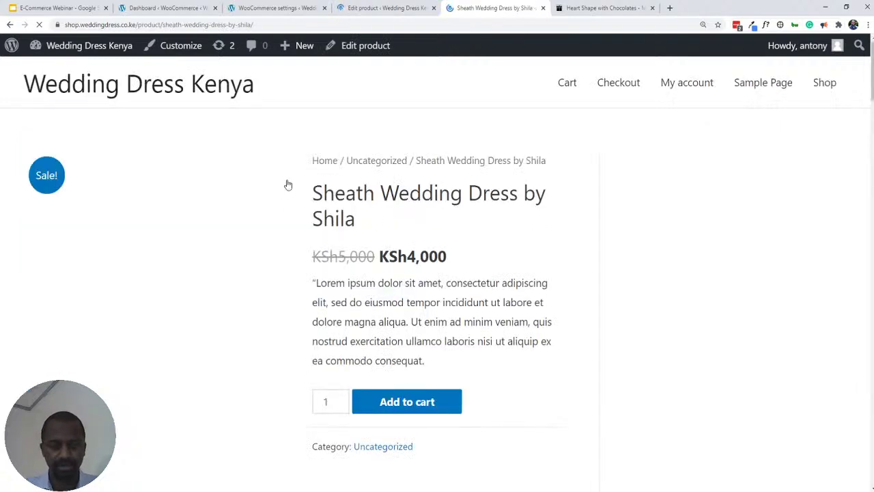
pyautogui.scroll(-2, 308, 184)
pyautogui.scroll(-2, 308, 188)
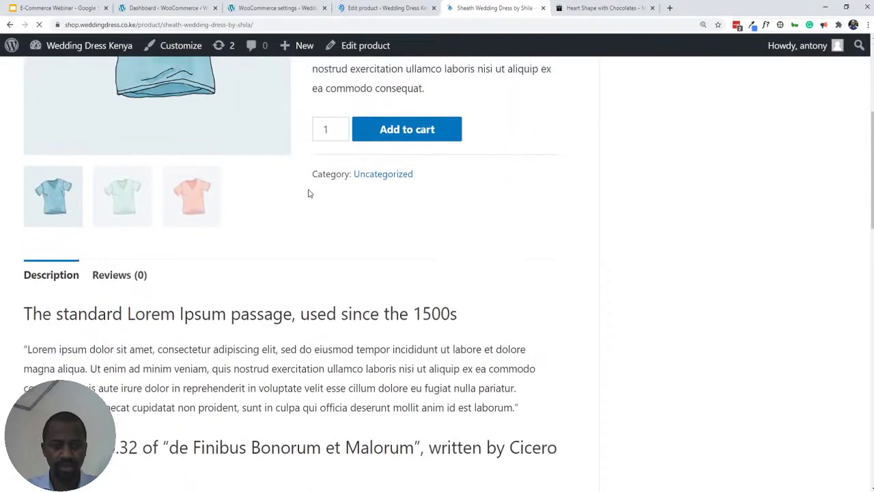
pyautogui.scroll(2, 304, 198)
pyautogui.scroll(-6, 303, 201)
pyautogui.scroll(8, 302, 204)
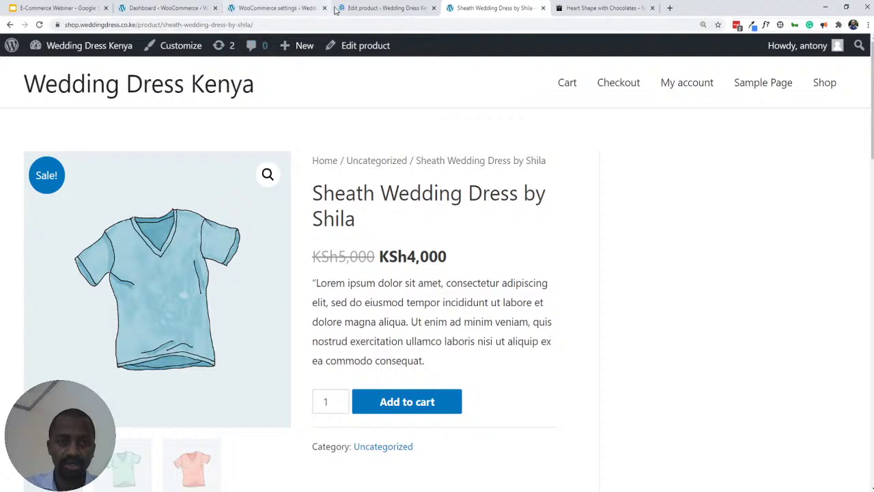
# - Compare the sheath dress's admin edit screen with its live product page, scrolling through both
pyautogui.click(363, 9)
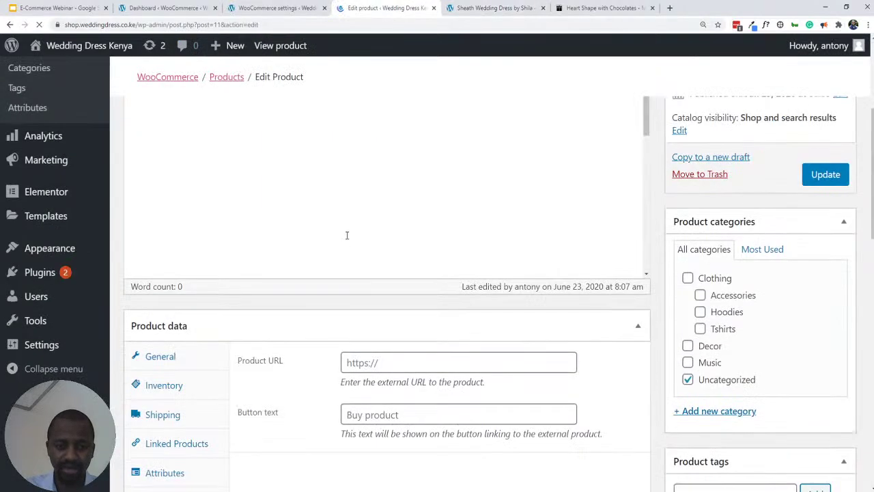
pyautogui.scroll(-2, 349, 225)
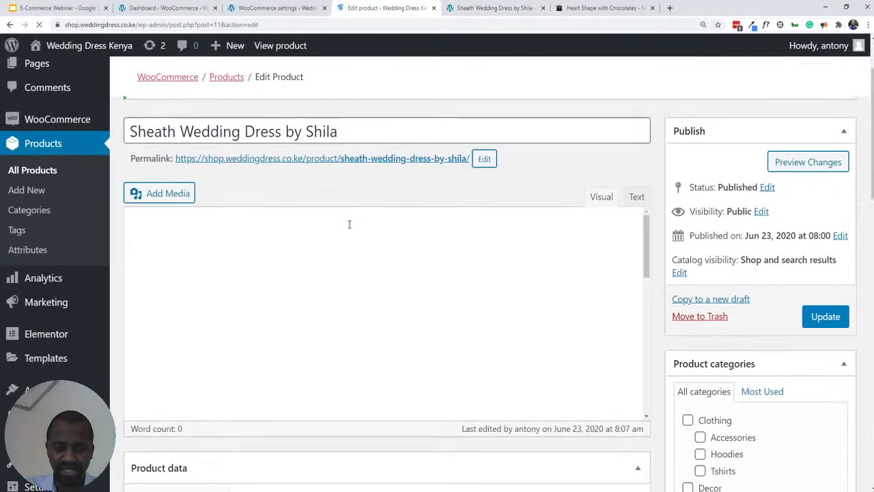
pyautogui.scroll(2, 334, 229)
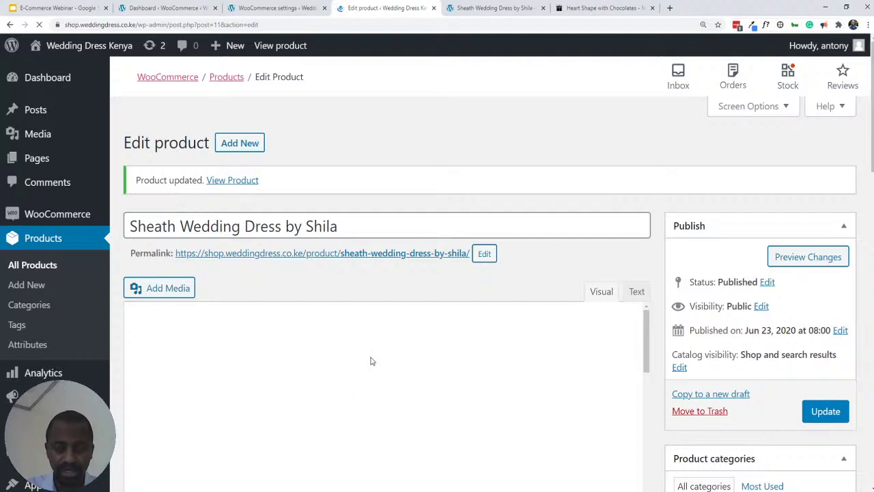
pyautogui.scroll(-10, 582, 232)
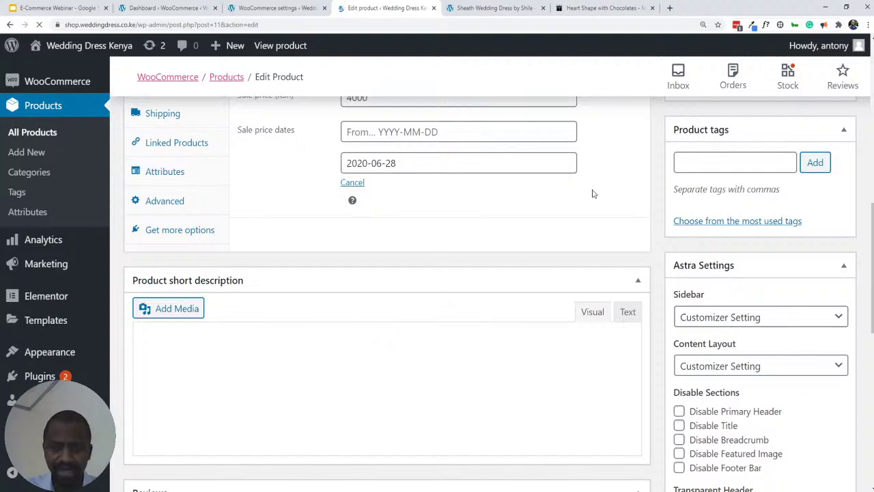
pyautogui.click(475, 8)
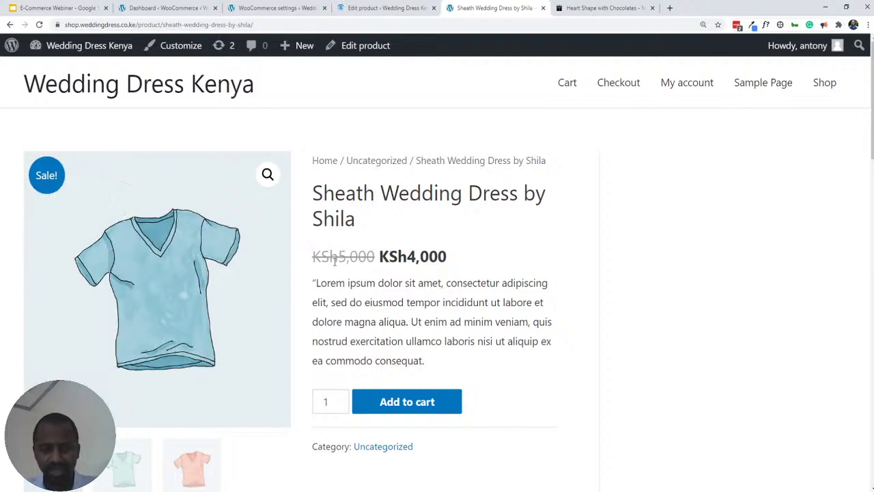
pyautogui.scroll(-3, 389, 272)
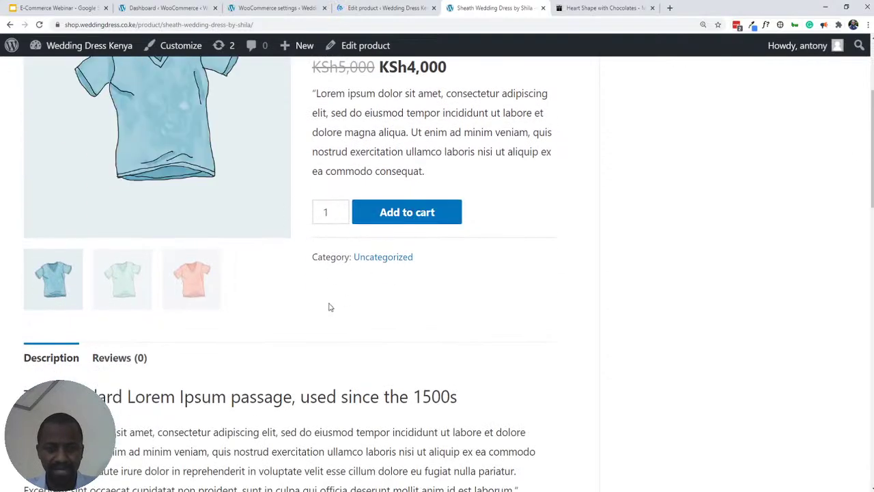
pyautogui.scroll(-2, 328, 307)
pyautogui.scroll(-15, 173, 283)
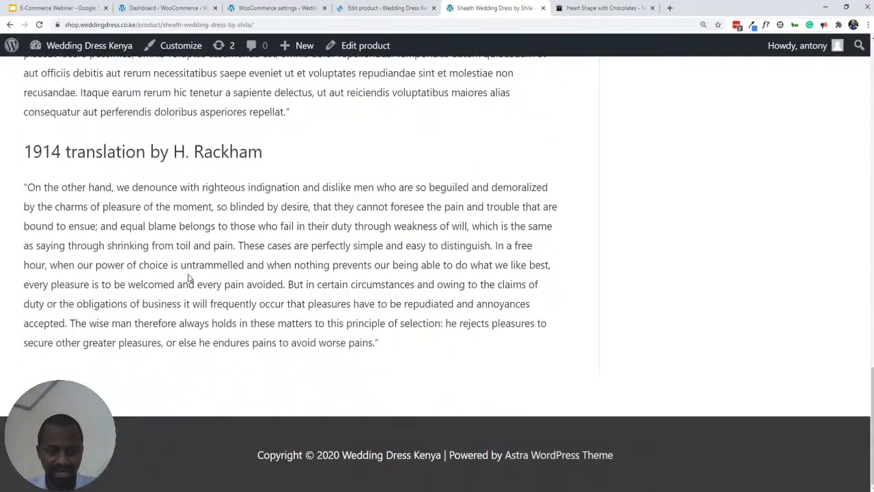
pyautogui.scroll(14, 190, 280)
pyautogui.scroll(5, 215, 297)
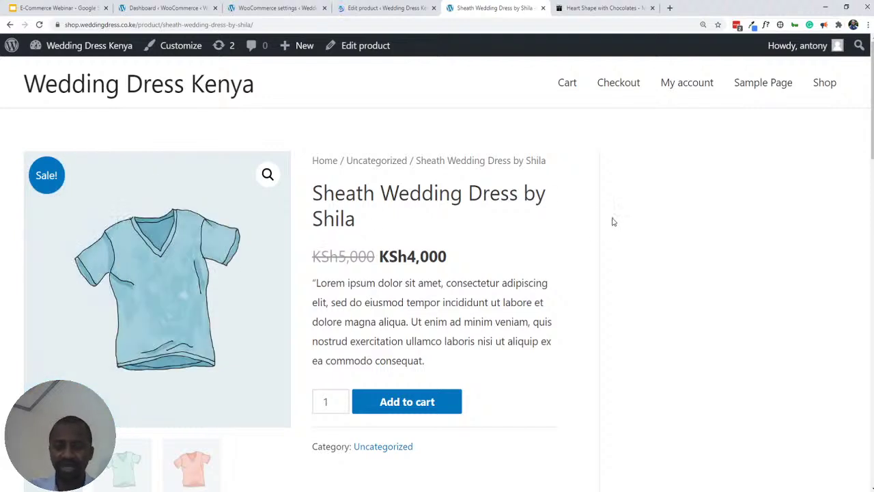
# - Recheck the live product page once more and end on the Edit product screen
pyautogui.click(364, 8)
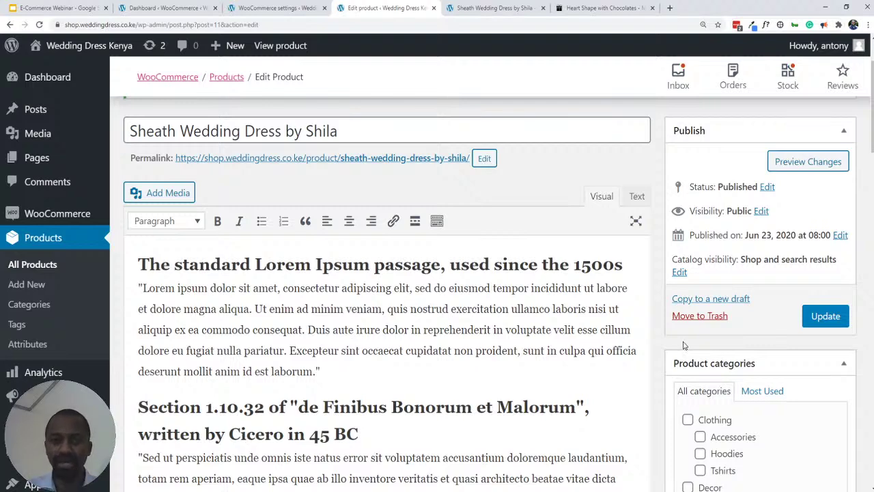
pyautogui.click(482, 9)
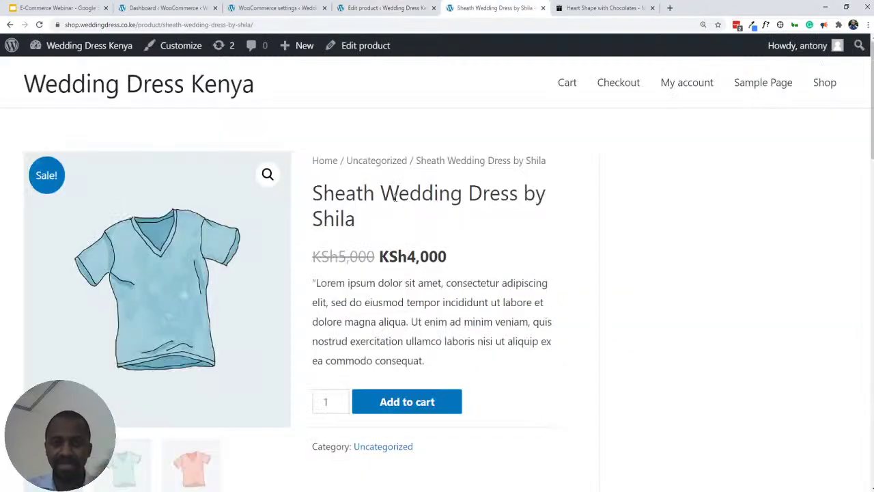
pyautogui.scroll(-15, 394, 206)
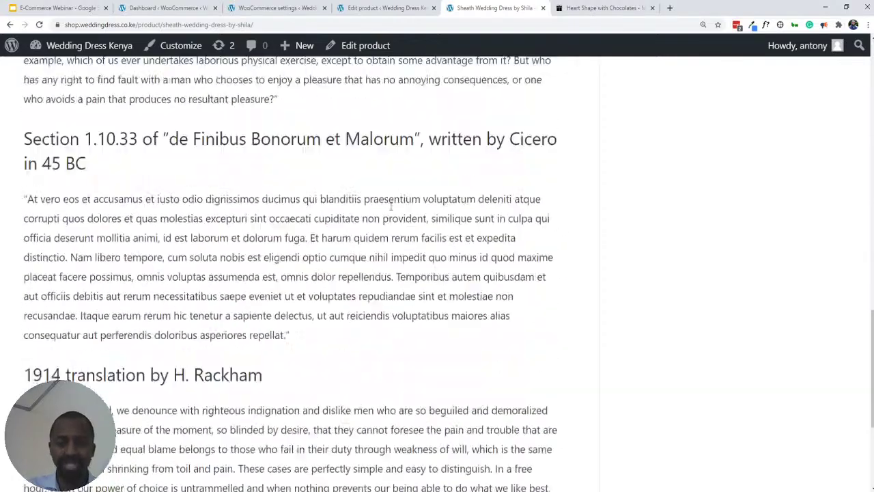
pyautogui.scroll(15, 387, 212)
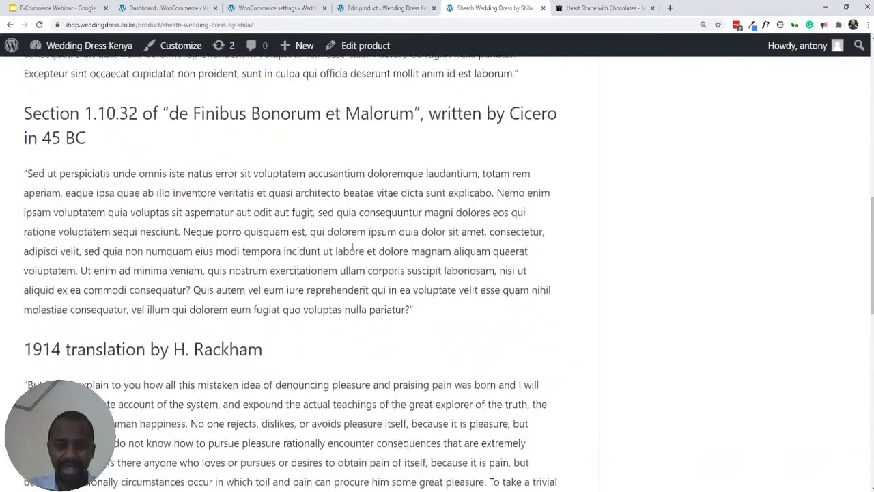
pyautogui.scroll(3, 347, 241)
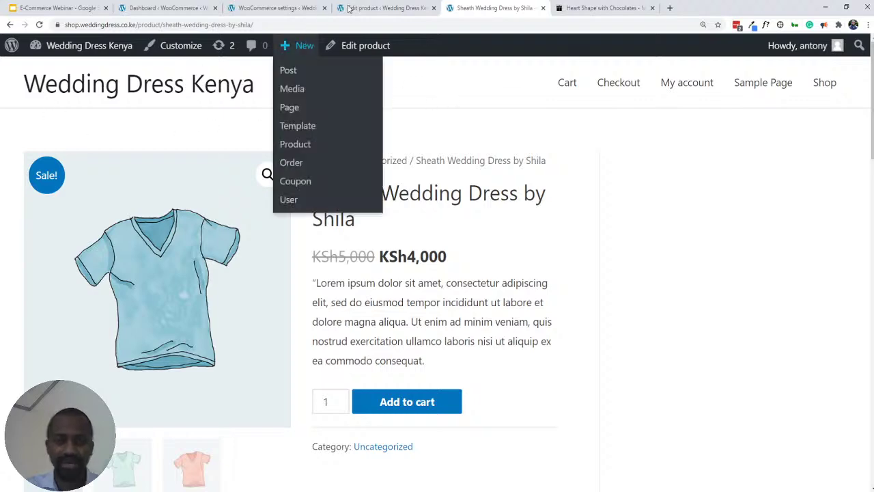
pyautogui.click(369, 8)
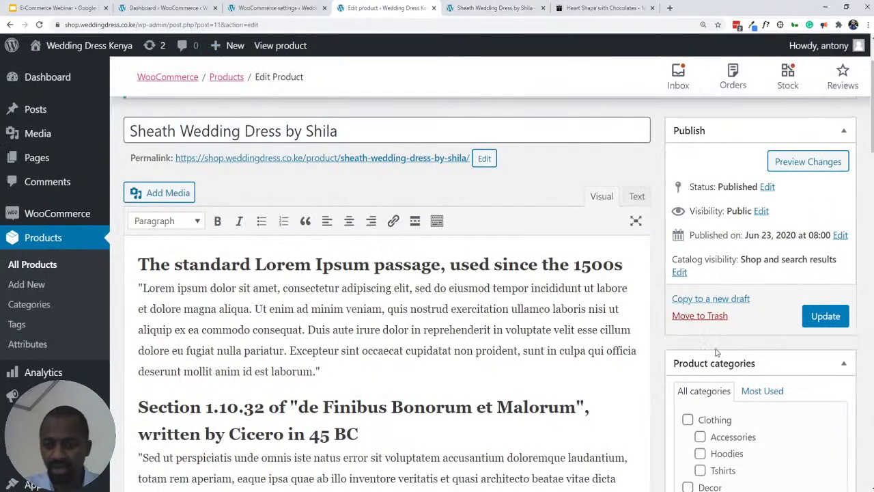
# - Create a Wedding Dresses category for the sheath dress, uncheck Uncategorized, and update the product
pyautogui.scroll(-4, 690, 342)
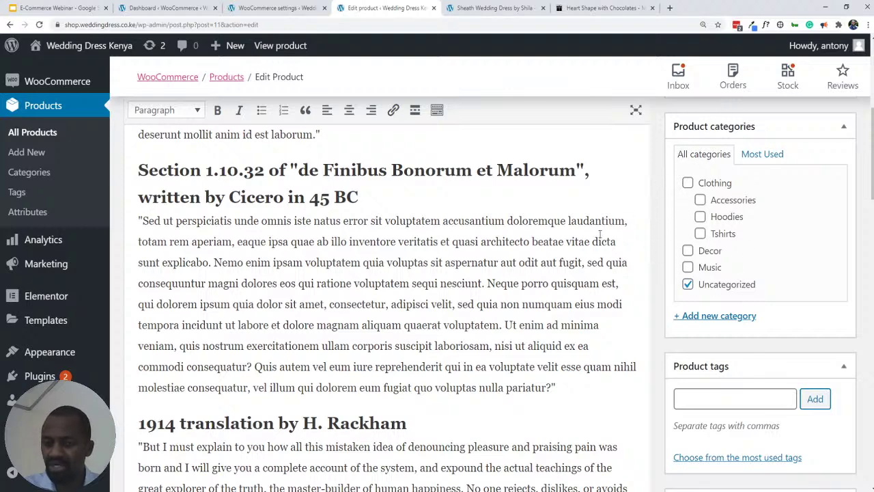
pyautogui.click(710, 316)
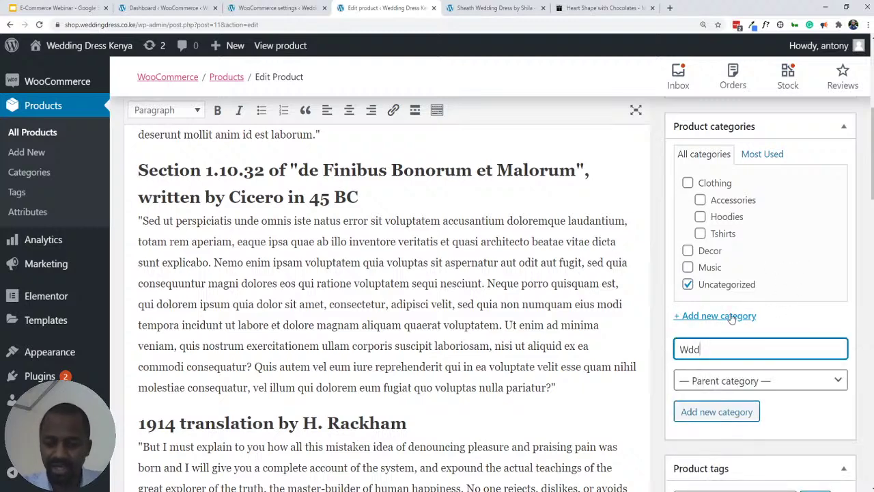
pyautogui.write('Wedd')
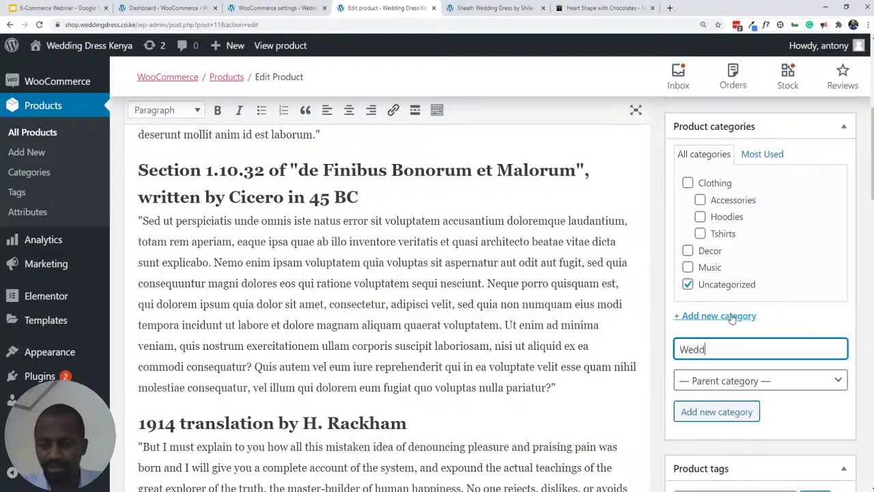
pyautogui.write('ing Dresses')
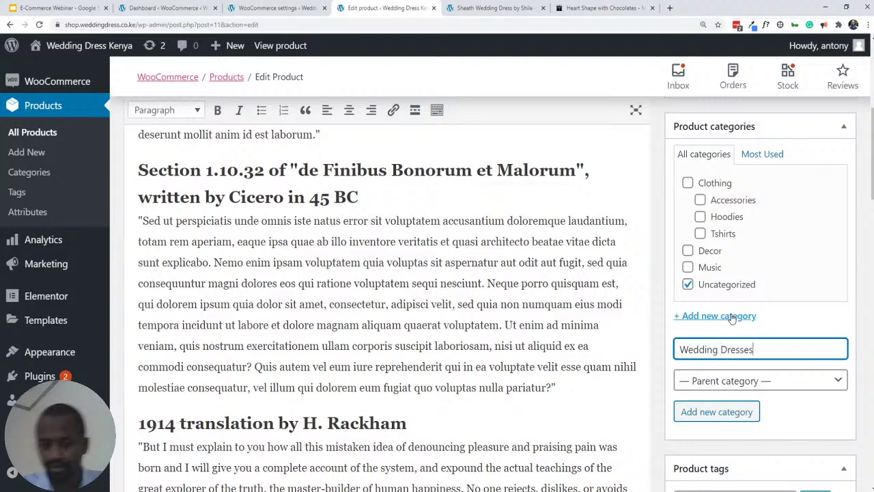
pyautogui.click(733, 413)
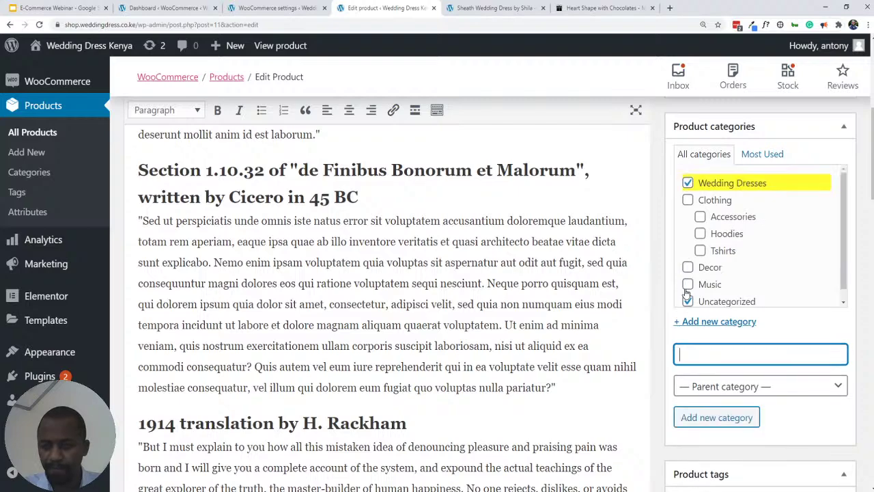
pyautogui.click(689, 303)
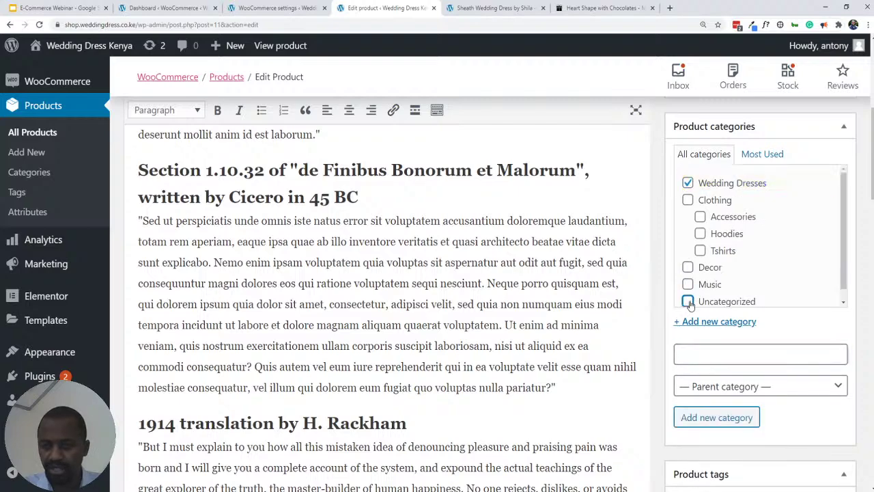
pyautogui.scroll(4, 824, 271)
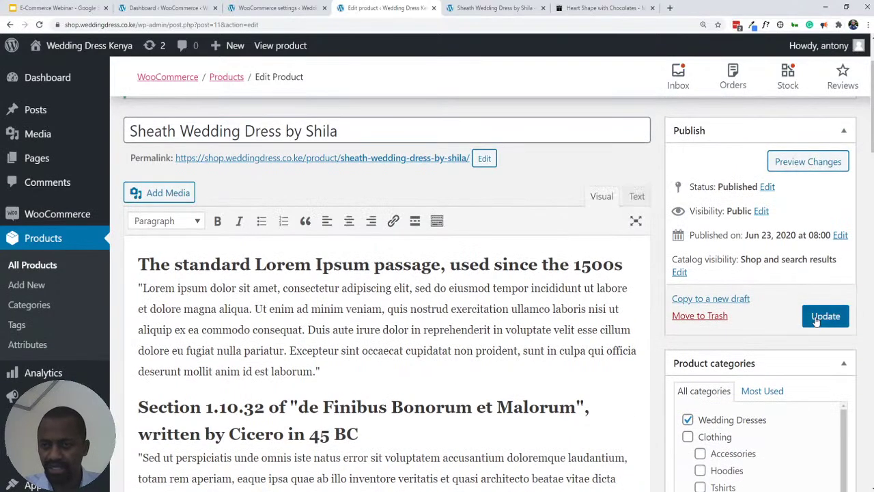
pyautogui.click(817, 319)
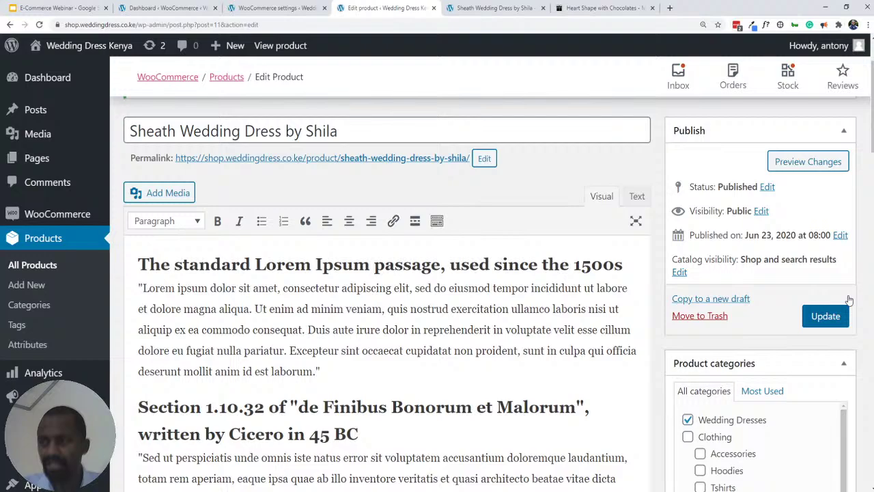
pyautogui.click(489, 8)
# - Zoom out the product page and switch the main image to the green, then orange tee
pyautogui.scroll(-10, 458, 232)
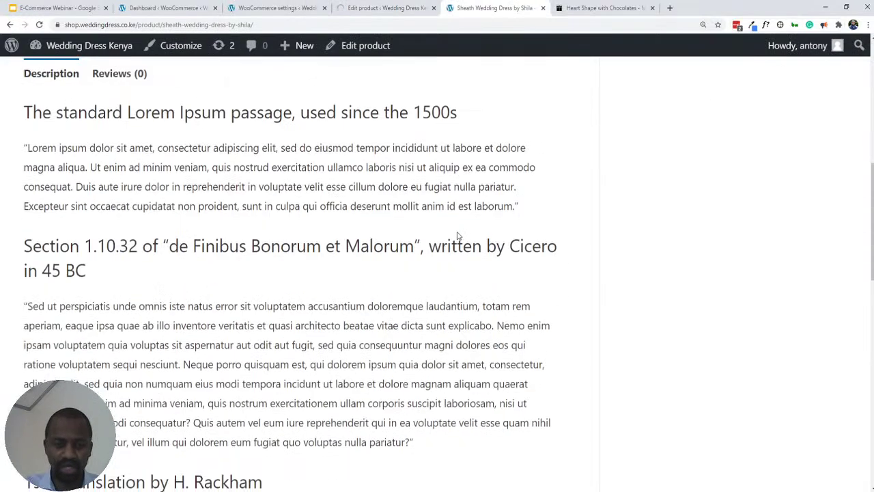
pyautogui.scroll(5, 445, 253)
pyautogui.scroll(8, 444, 253)
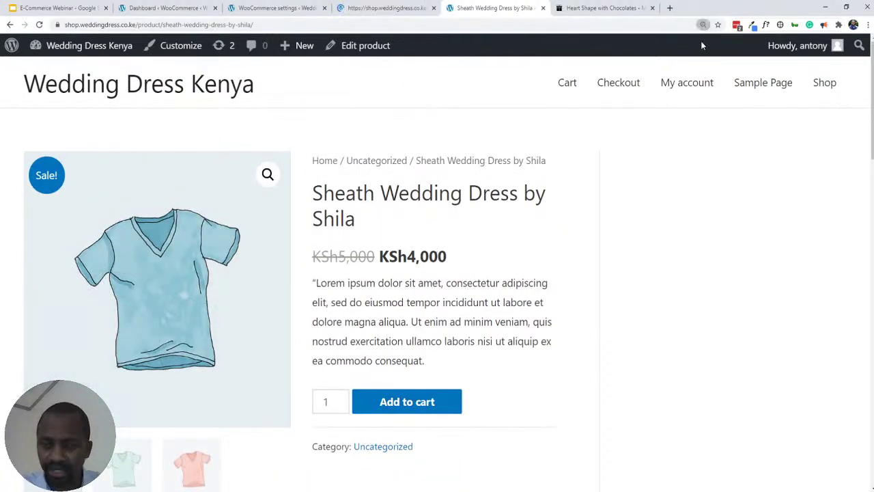
pyautogui.hotkey('ctrl', '-')
pyautogui.hotkey('ctrl', '-')
pyautogui.hotkey('ctrl', '-')
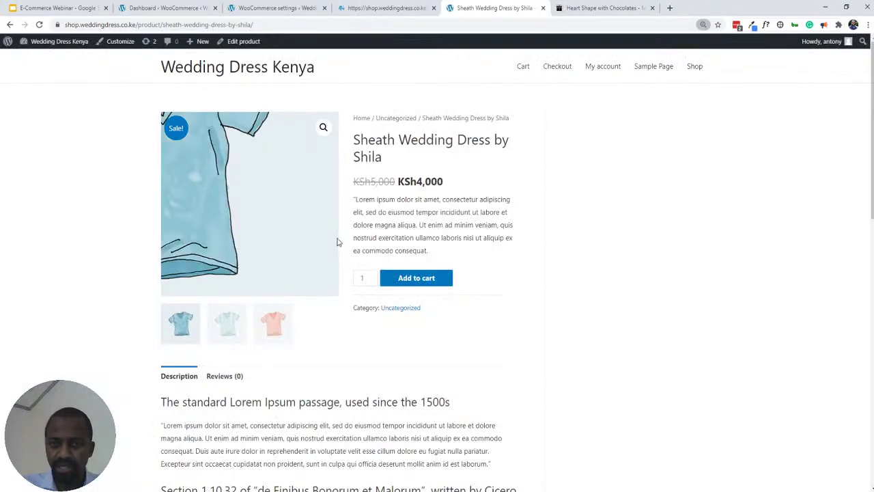
pyautogui.scroll(-3, 407, 176)
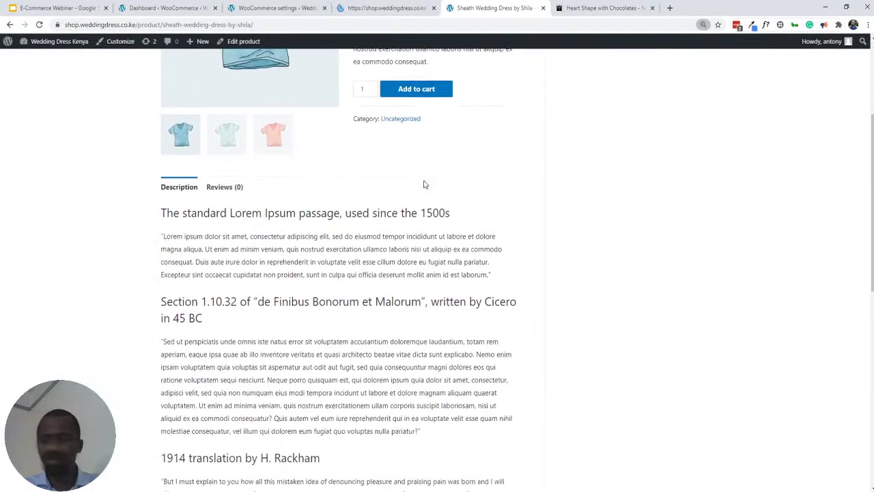
pyautogui.scroll(3, 488, 254)
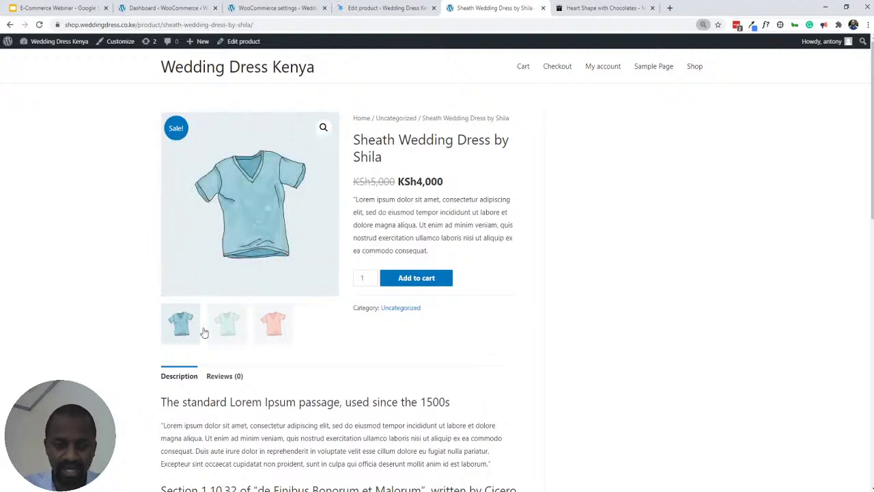
pyautogui.click(227, 325)
pyautogui.click(267, 328)
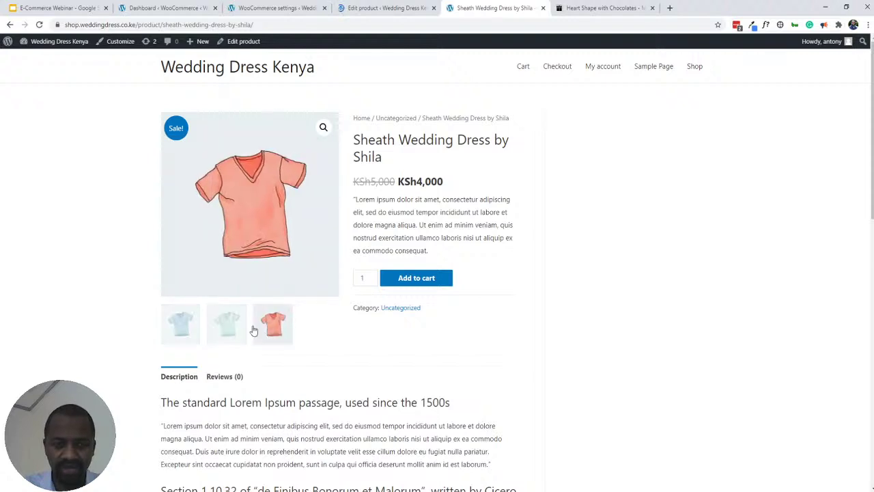
# - Cycle through the gallery in the enlarged lightbox, close it, and scroll the description
pyautogui.click(324, 129)
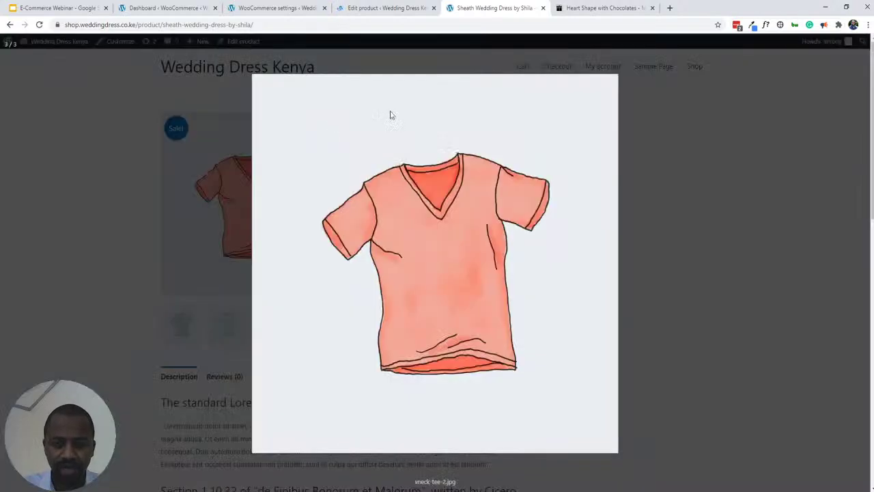
pyautogui.click(860, 266)
pyautogui.click(860, 265)
pyautogui.click(860, 265)
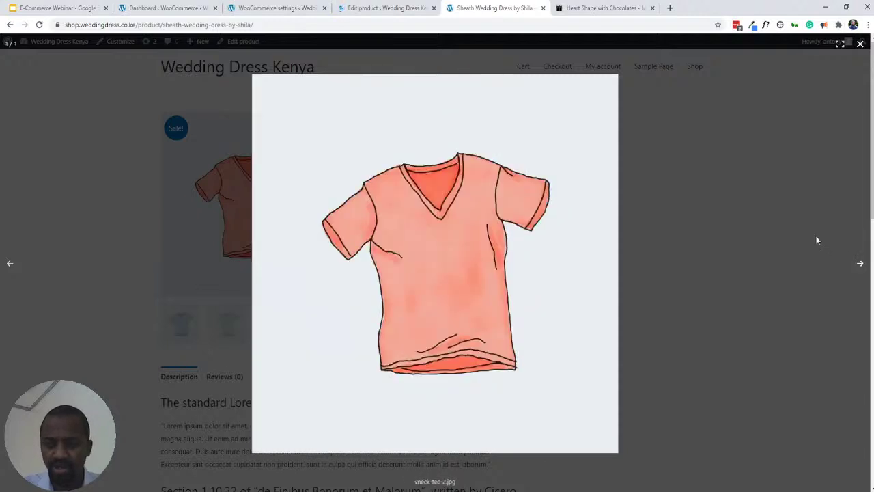
pyautogui.click(817, 240)
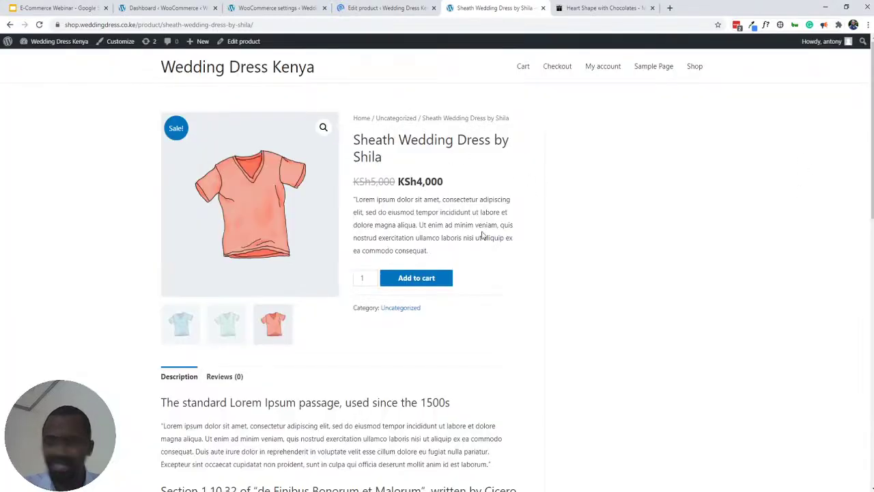
pyautogui.scroll(-4, 378, 188)
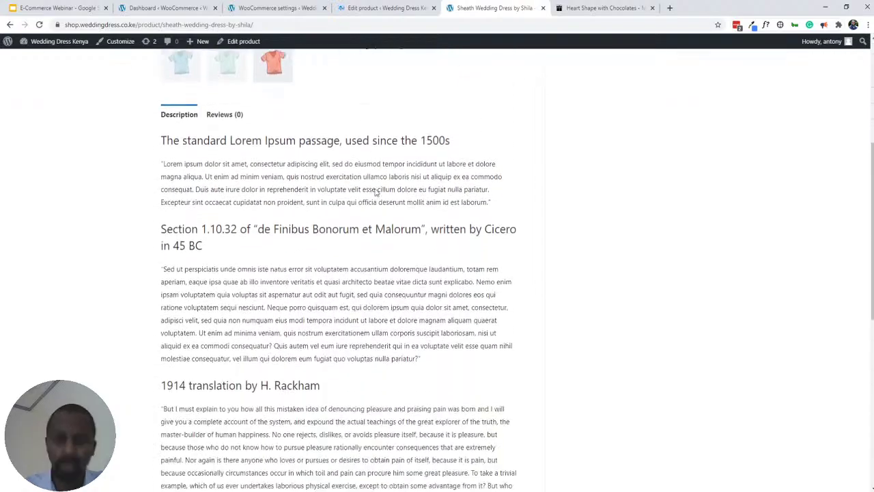
pyautogui.scroll(-6, 375, 194)
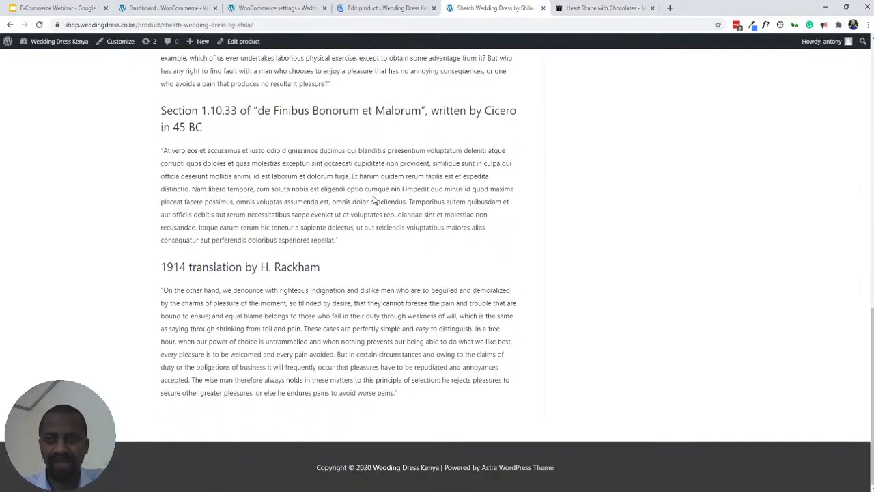
pyautogui.scroll(10, 373, 200)
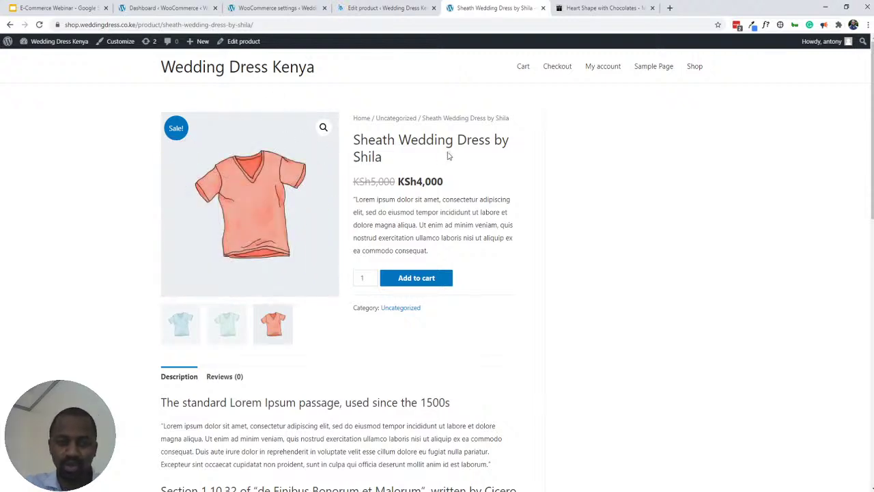
pyautogui.click(608, 8)
# - Scroll through the Heart Shape with Chocolates page, then return to the sheath dress page
pyautogui.scroll(-12, 506, 177)
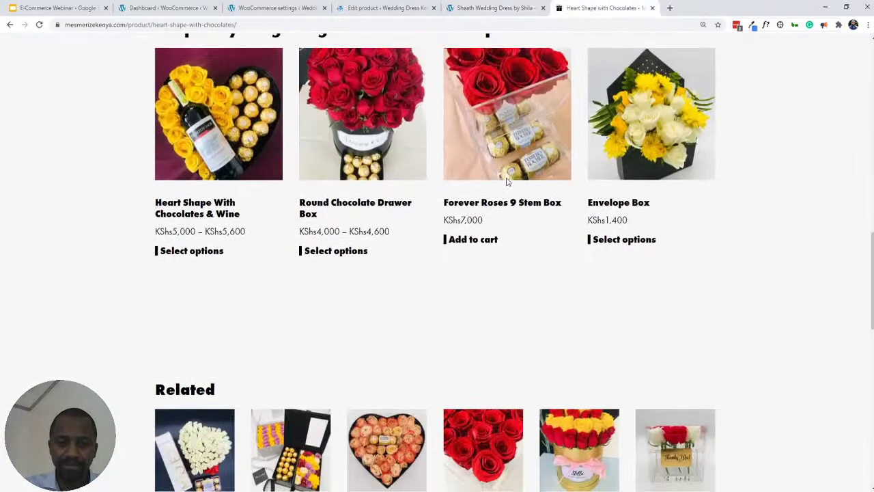
pyautogui.scroll(-4, 506, 177)
pyautogui.scroll(13, 501, 250)
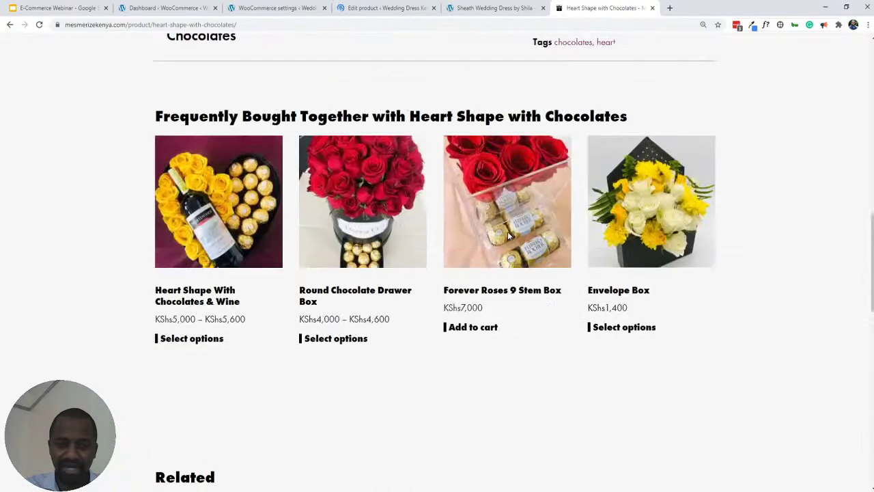
pyautogui.scroll(5, 502, 250)
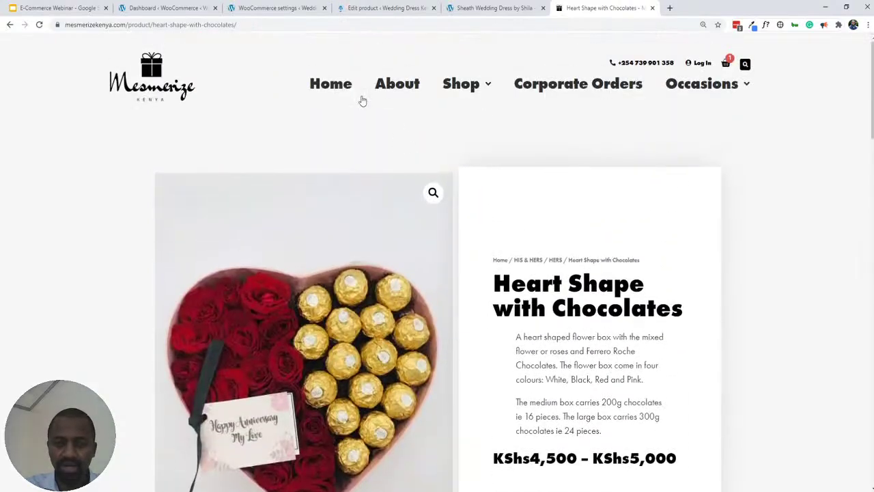
pyautogui.click(488, 10)
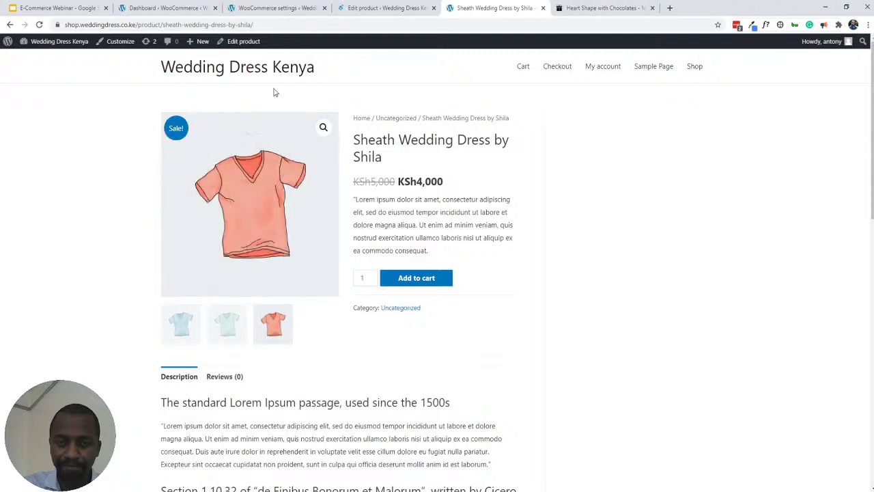
# - Reload the dress page, zoom in, and open the Wedding Dresses category in a new tab
pyautogui.click(40, 25)
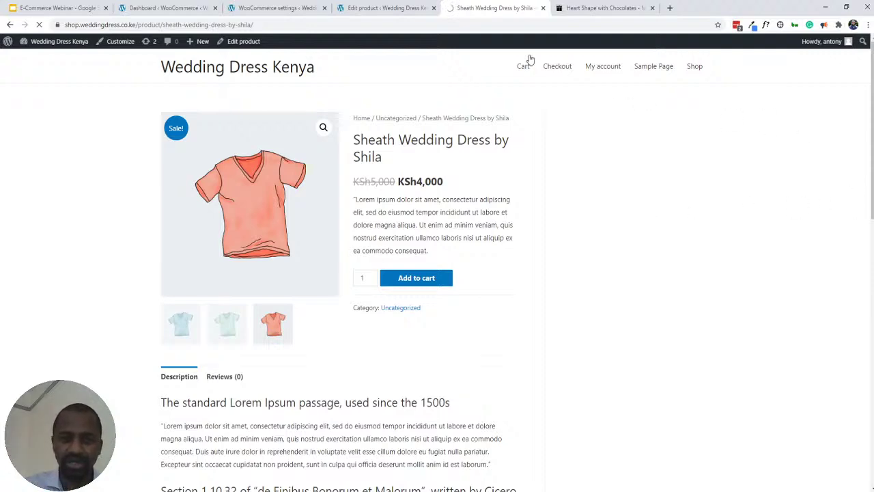
pyautogui.click(384, 9)
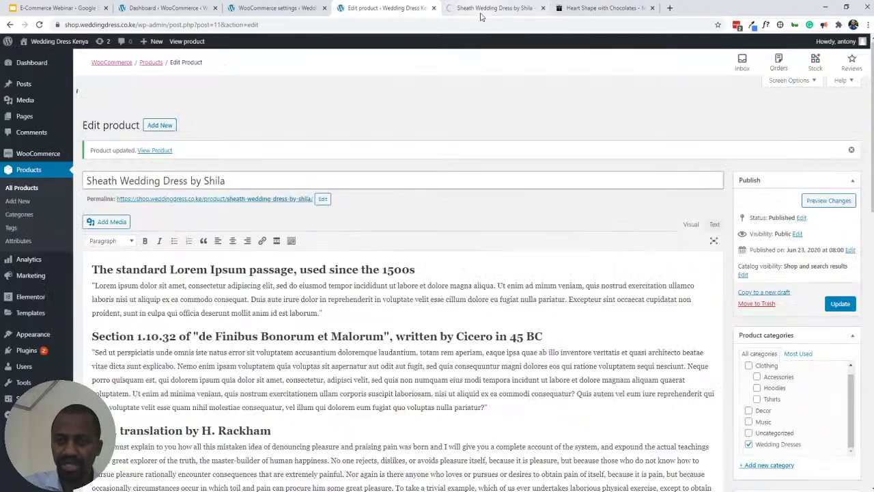
pyautogui.click(467, 11)
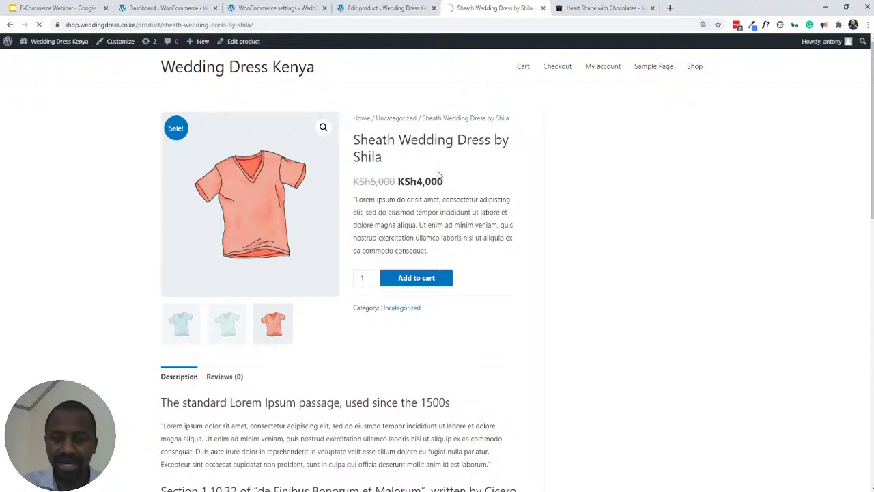
pyautogui.hotkey('ctrl', '+')
pyautogui.hotkey('ctrl', '+')
pyautogui.hotkey('ctrl', '+')
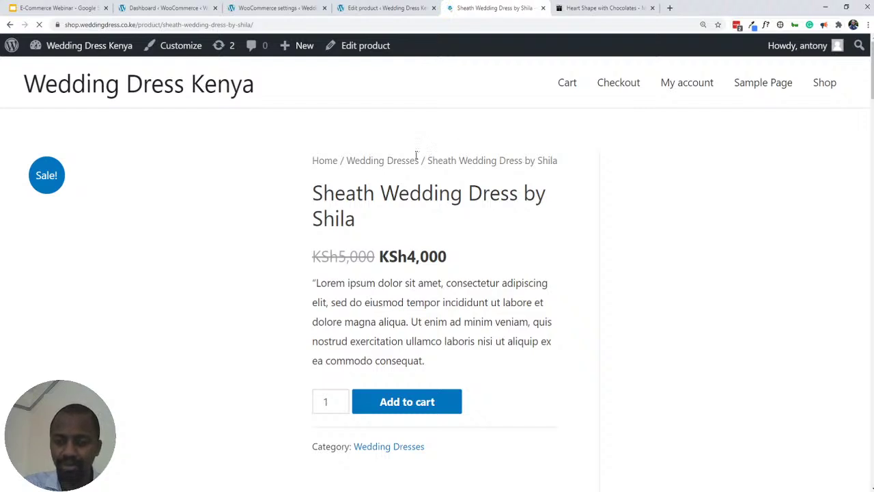
pyautogui.scroll(-3, 161, 193)
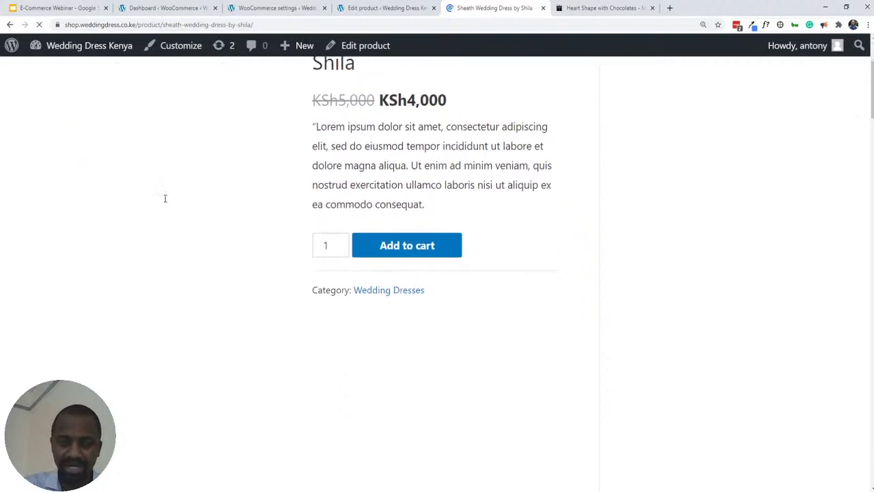
pyautogui.scroll(3, 205, 225)
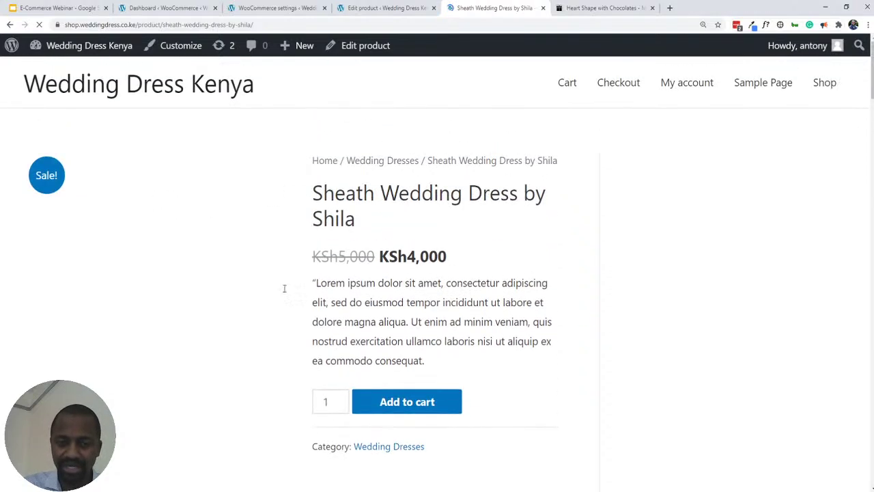
pyautogui.middleClick(383, 167)
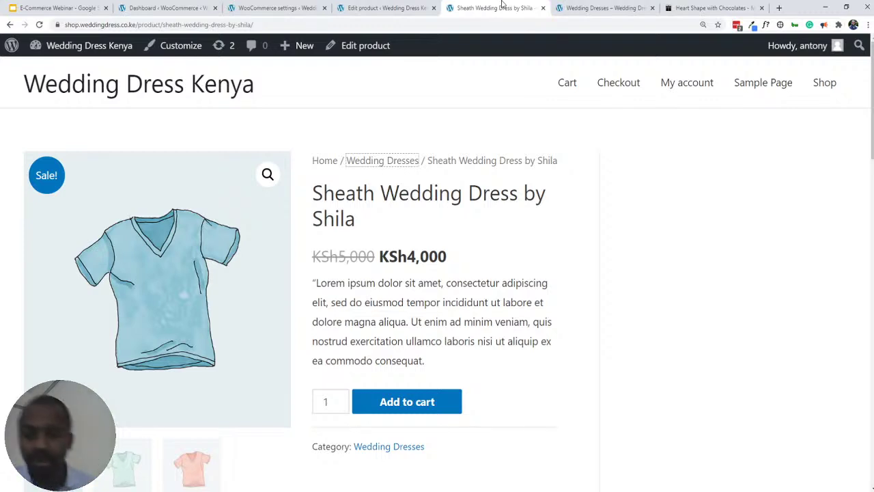
# - Check the product editor, shipping zones and dashboard tabs, then open the storefront Home page
pyautogui.click(360, 9)
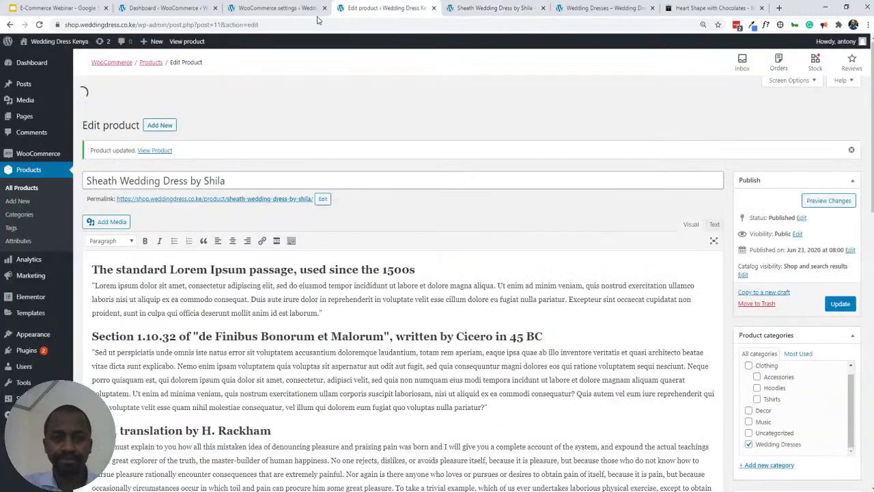
pyautogui.click(271, 10)
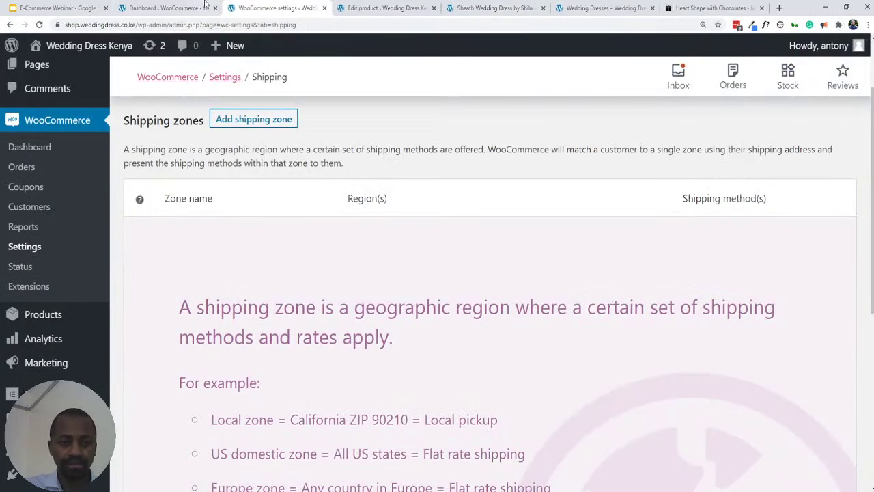
pyautogui.click(170, 10)
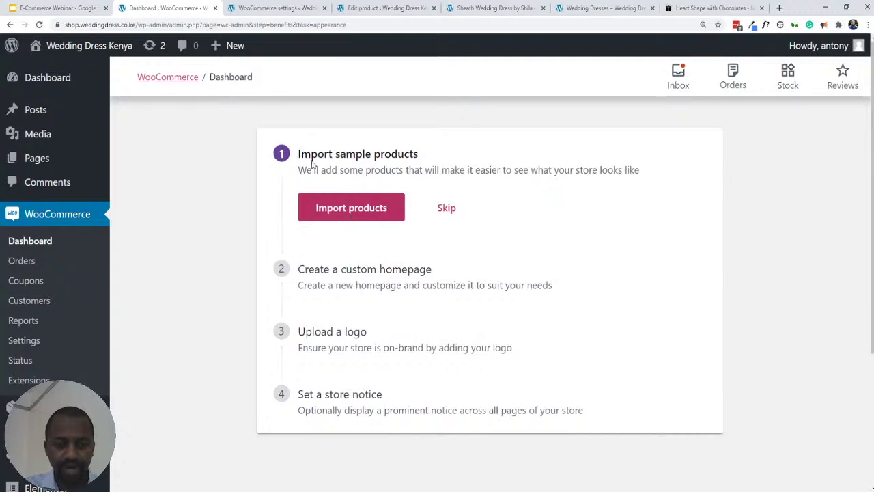
pyautogui.click(270, 10)
pyautogui.click(388, 10)
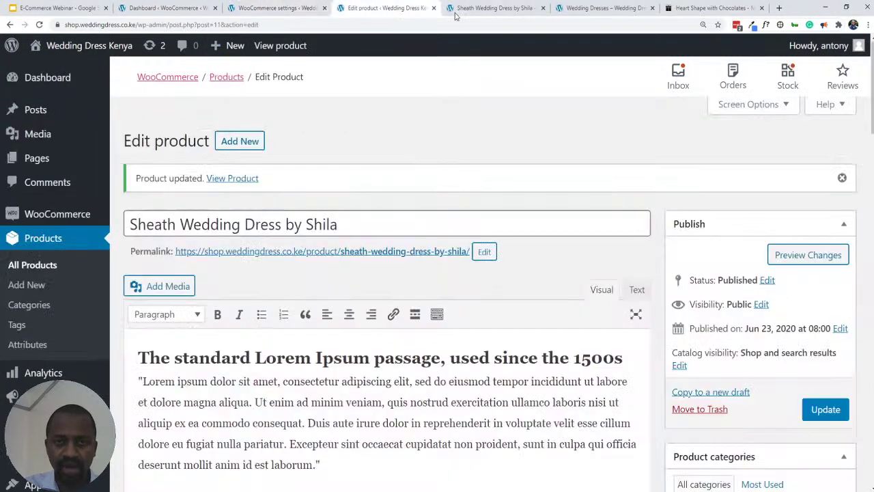
pyautogui.click(493, 8)
pyautogui.click(325, 168)
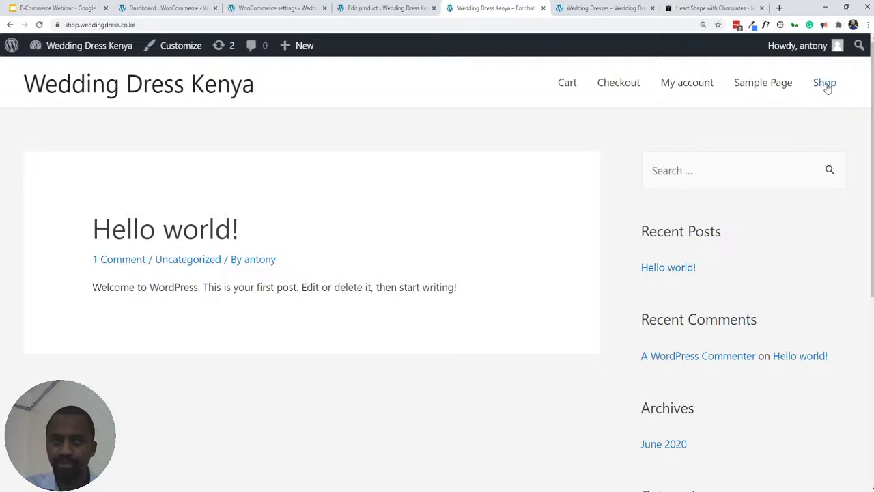
# - Browse the Shop's two products, then return to the Shipping zones settings via the dashboard
pyautogui.click(823, 83)
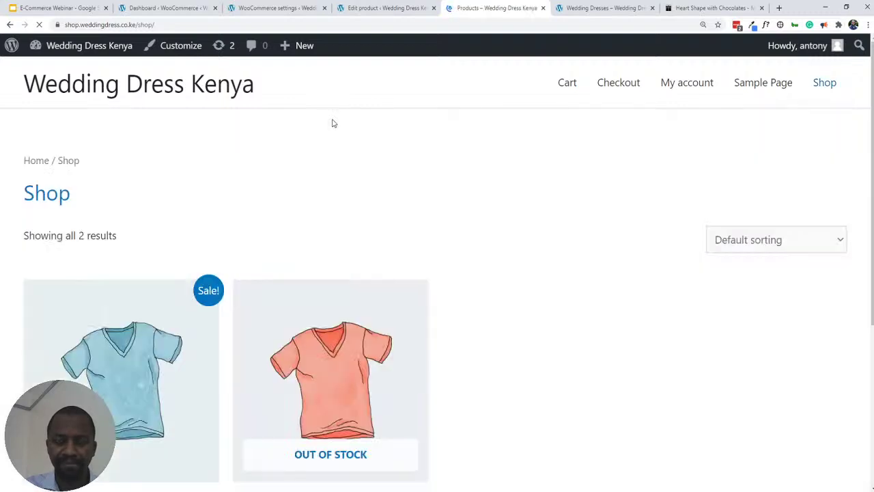
pyautogui.scroll(-4, 371, 211)
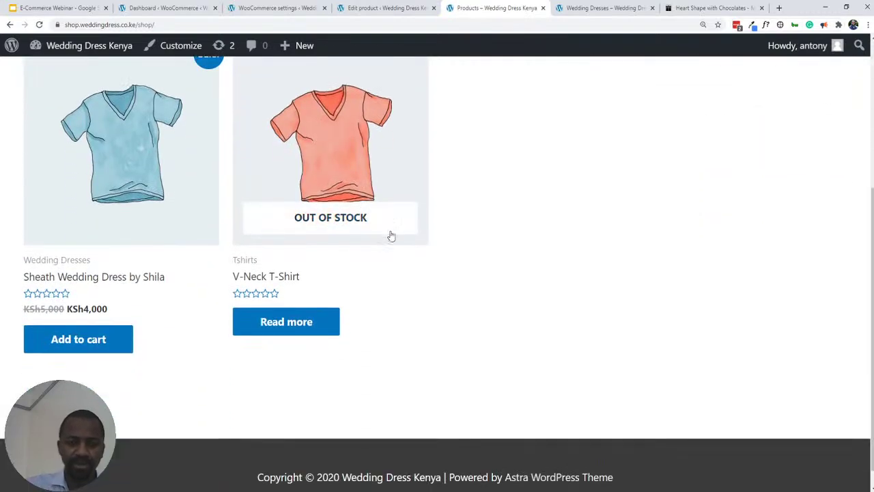
pyautogui.scroll(2, 390, 237)
pyautogui.scroll(1, 303, 207)
pyautogui.scroll(-3, 295, 187)
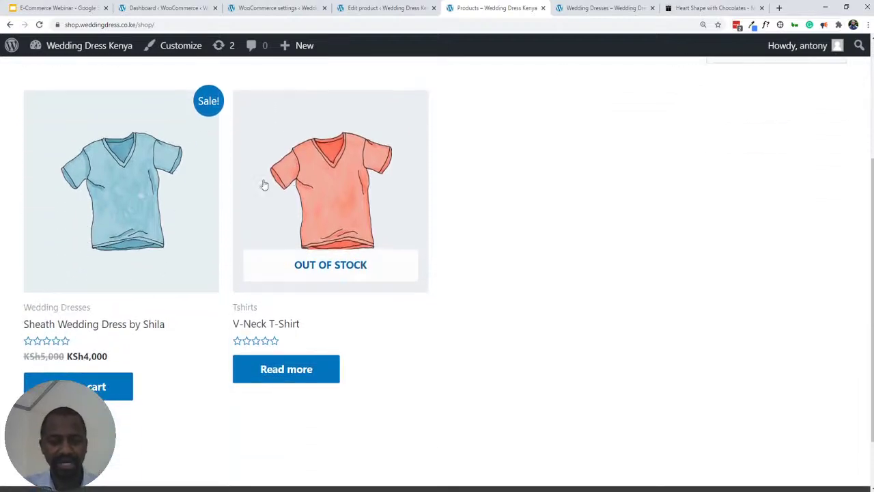
pyautogui.scroll(3, 238, 245)
pyautogui.scroll(-2, 238, 245)
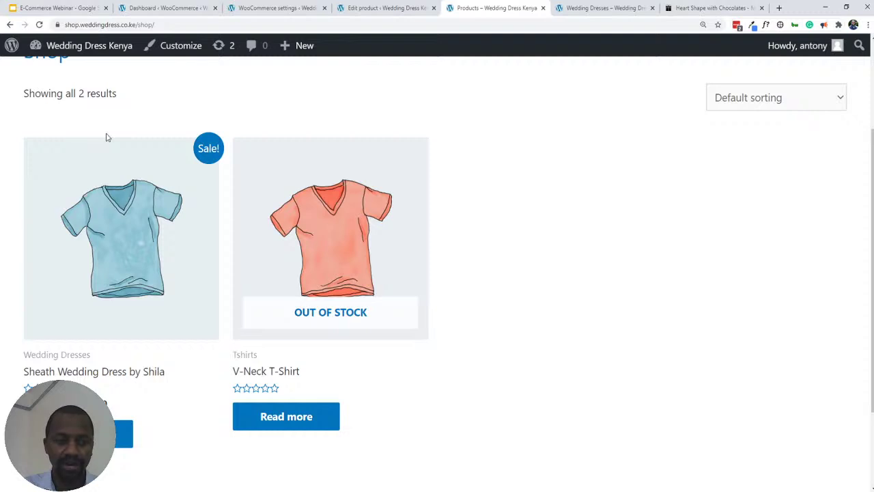
pyautogui.scroll(2, 106, 136)
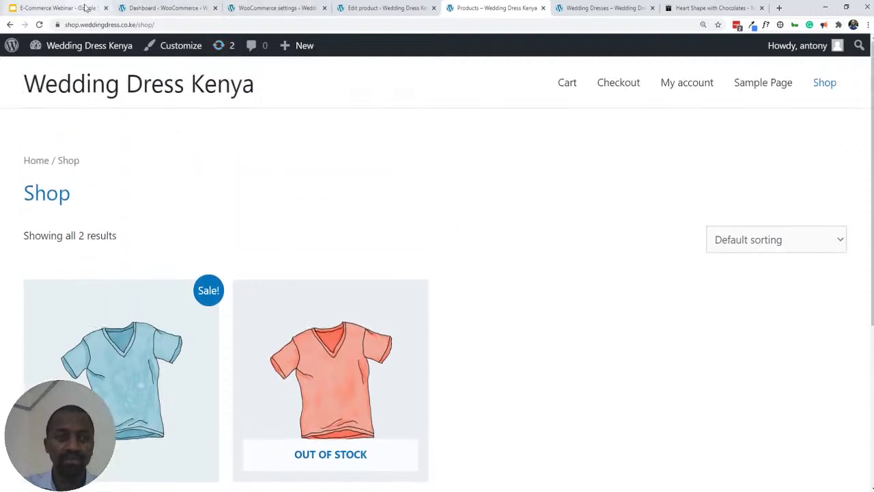
pyautogui.click(172, 11)
pyautogui.click(265, 10)
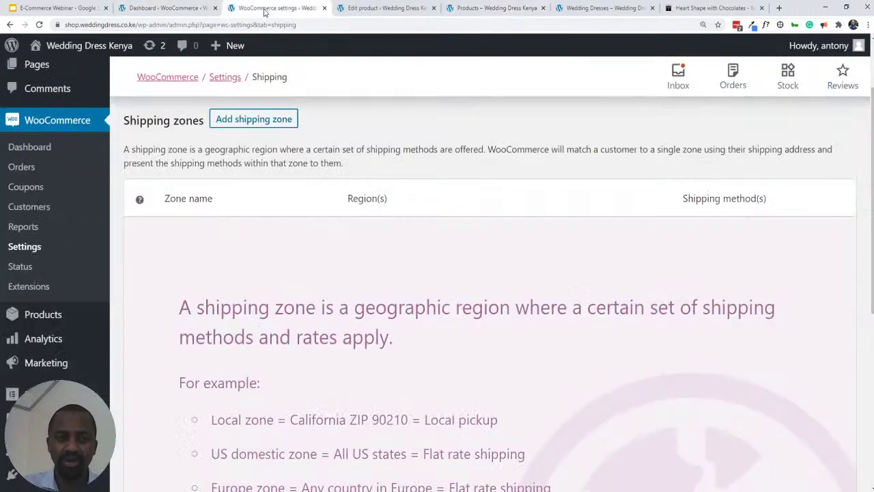
pyautogui.click(97, 11)
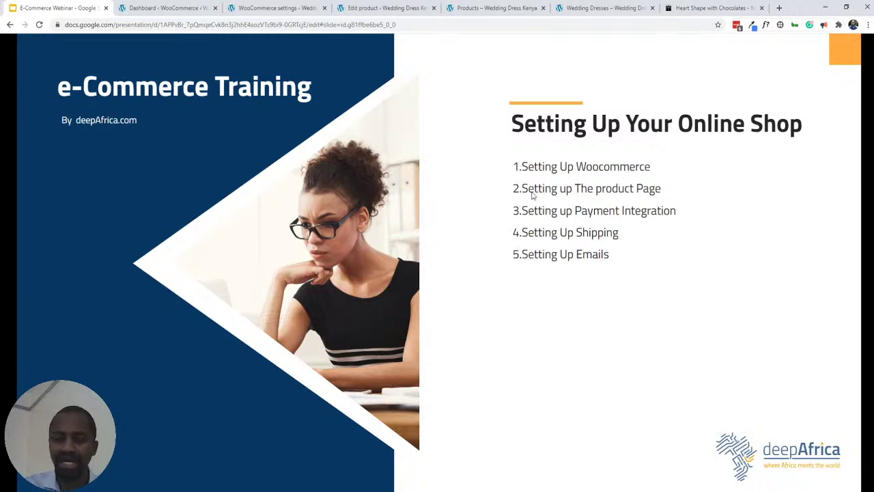
pyautogui.click(584, 13)
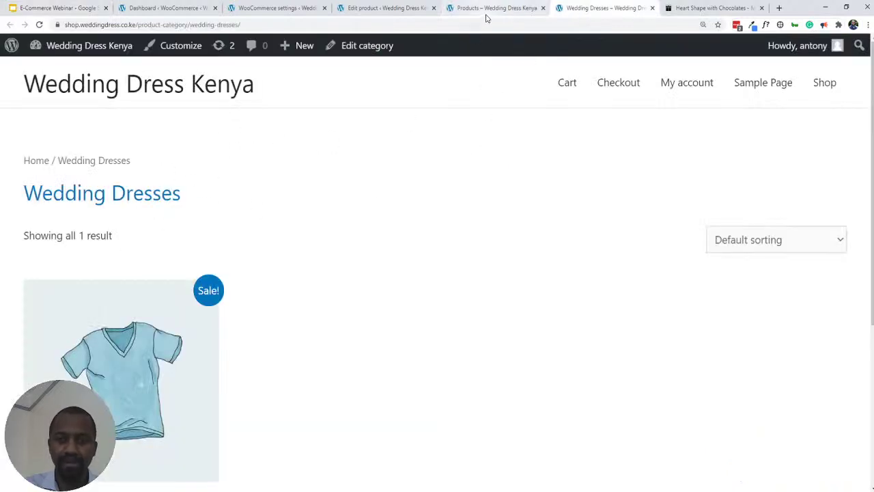
pyautogui.scroll(-3, 149, 280)
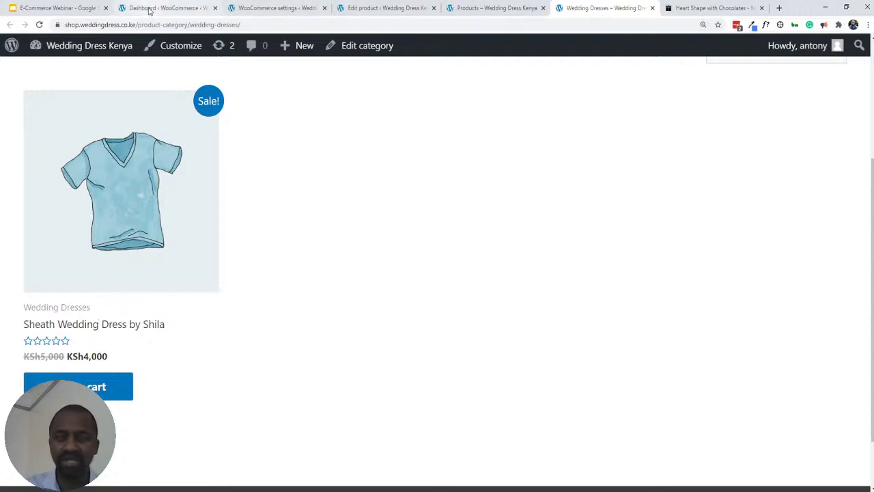
pyautogui.click(98, 11)
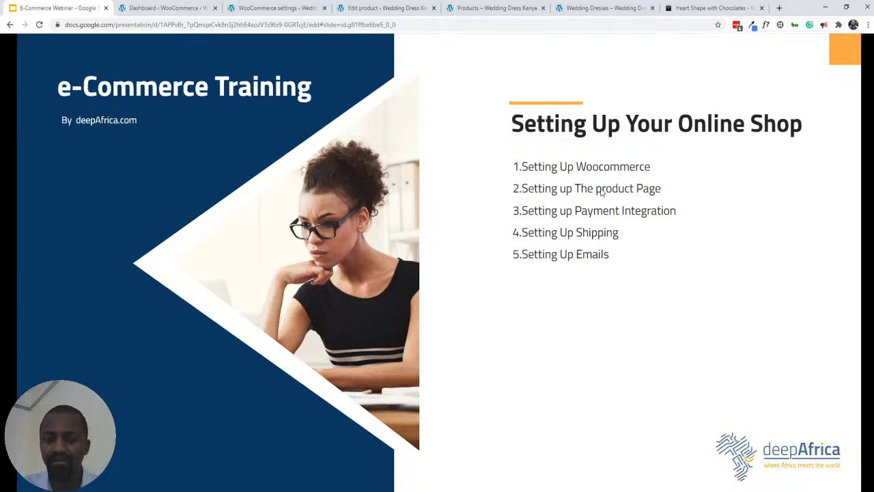
pyautogui.click(247, 9)
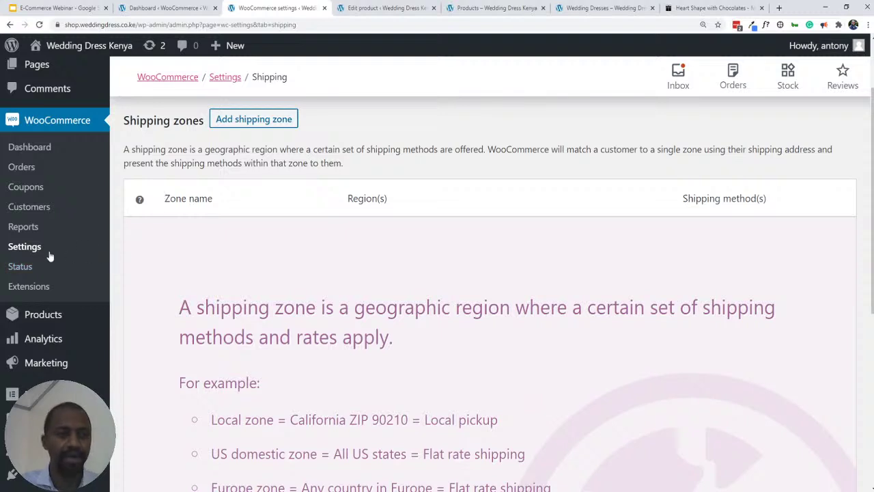
# - Open the Payments tab in WooCommerce settings to list the four disabled payment methods
pyautogui.scroll(2, 199, 209)
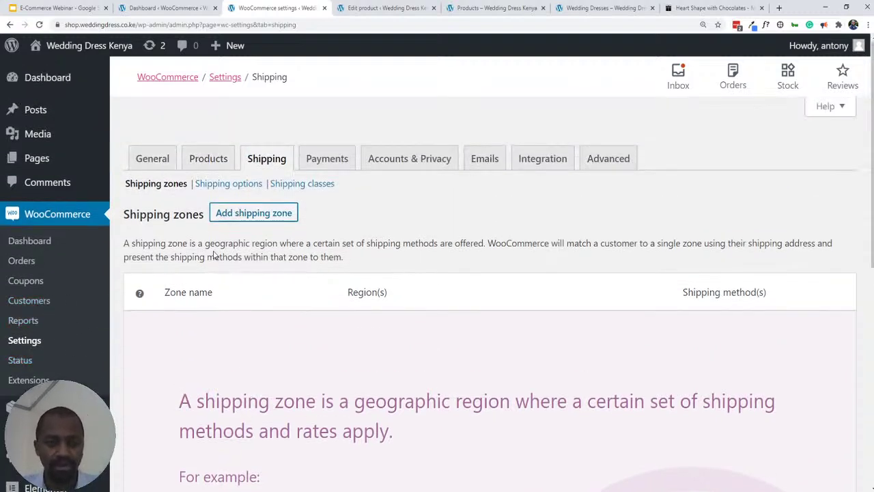
pyautogui.click(320, 166)
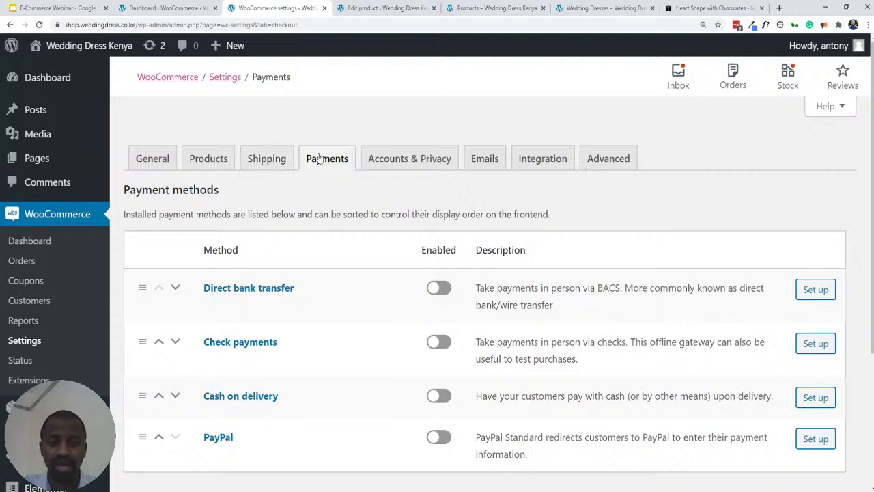
# - Move Cash on delivery to the top of the payment methods list
pyautogui.scroll(-2, 280, 195)
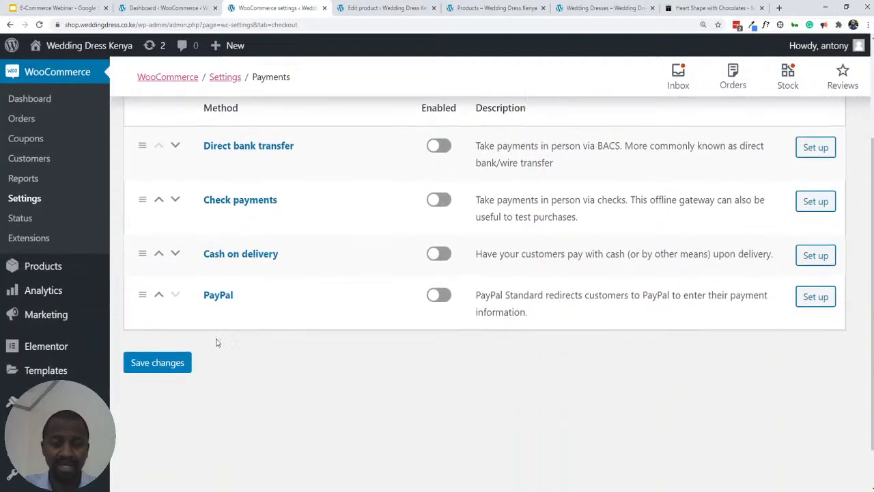
pyautogui.scroll(2, 228, 314)
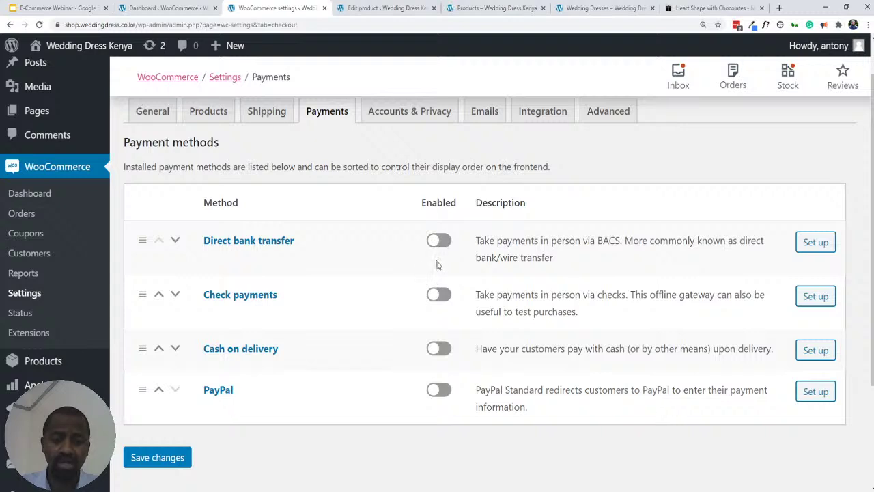
pyautogui.click(159, 350)
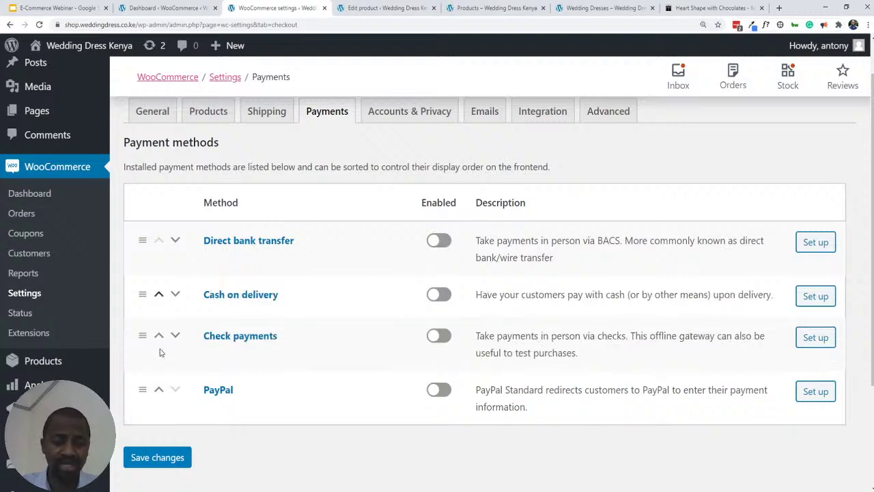
pyautogui.click(159, 297)
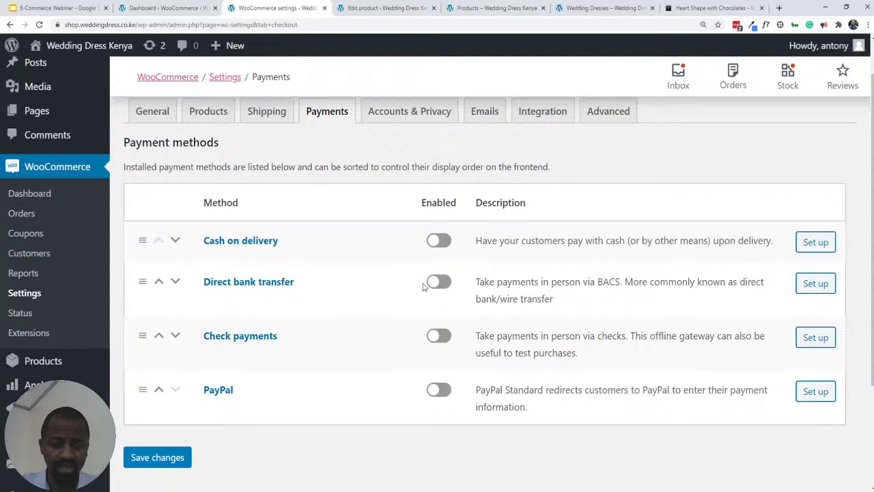
# - Toggle PayPal on and back off, then enable Cash on delivery
pyautogui.click(439, 390)
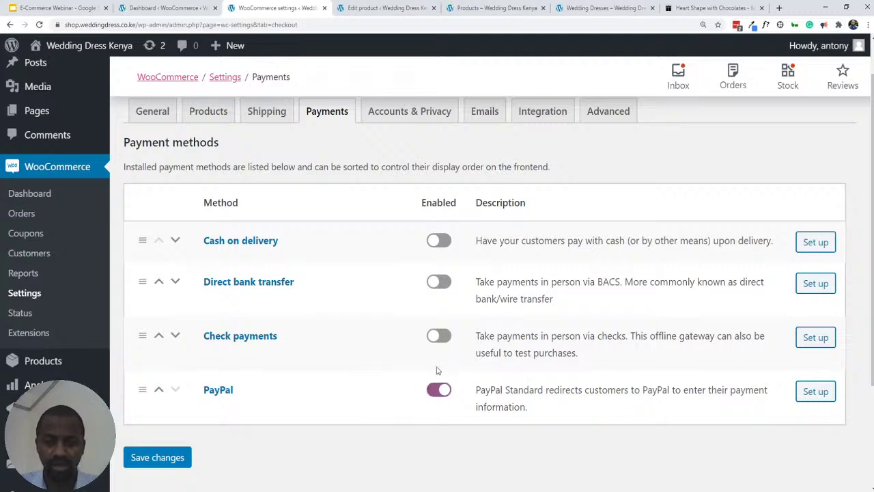
pyautogui.click(433, 395)
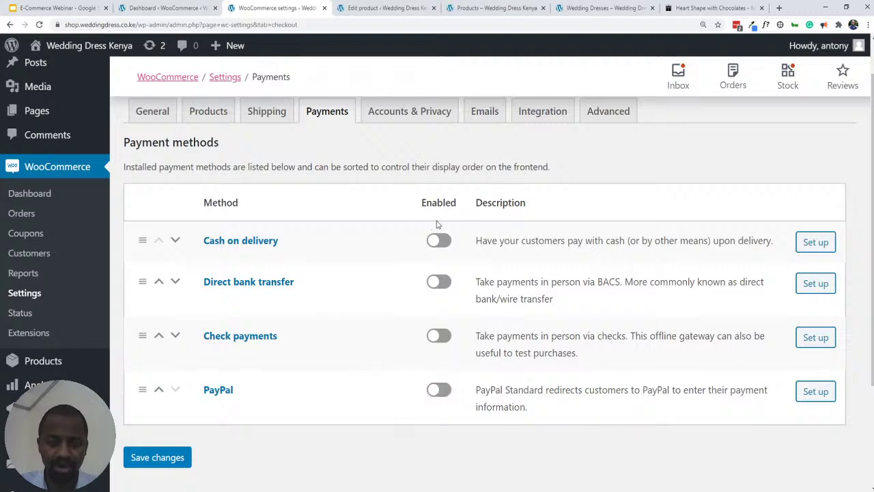
pyautogui.click(439, 243)
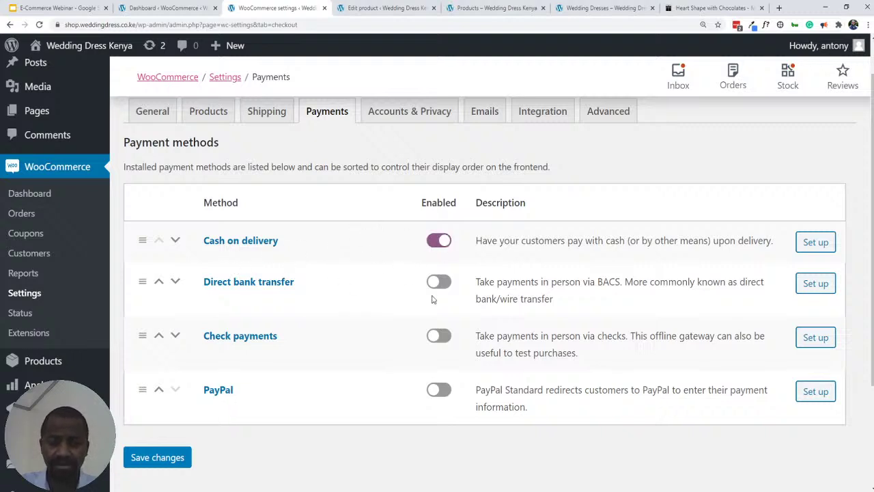
# - Review the Cash on delivery settings and its Title, then view the store's Shop page
pyautogui.click(807, 250)
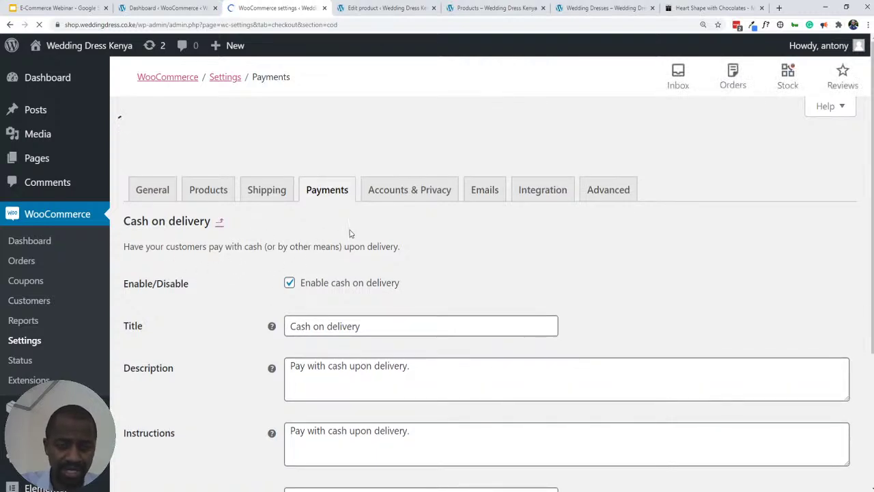
pyautogui.scroll(-2, 237, 275)
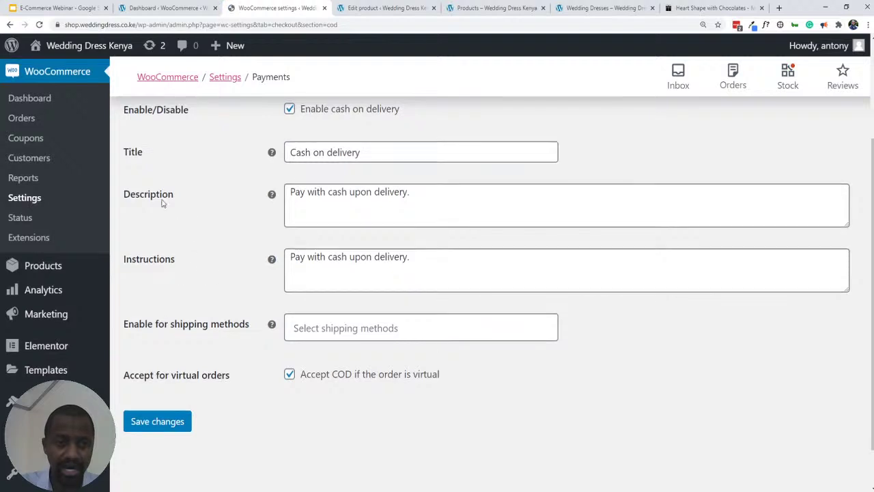
pyautogui.tripleClick(314, 153)
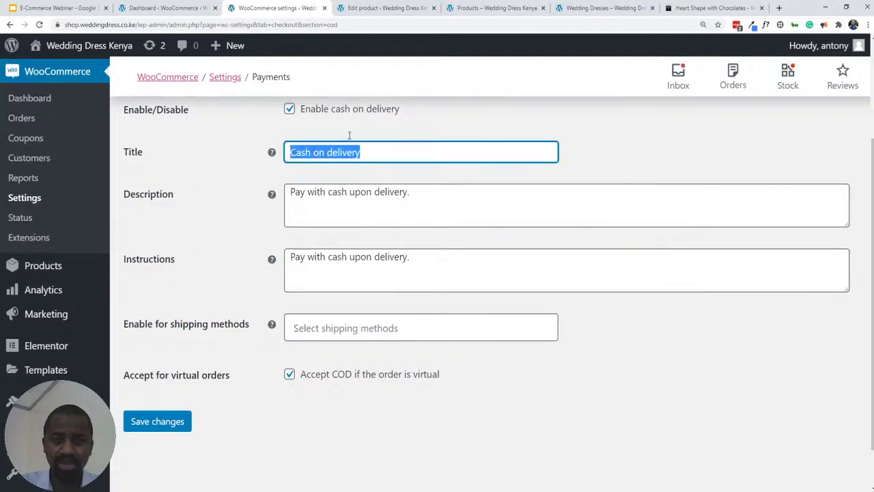
pyautogui.click(425, 12)
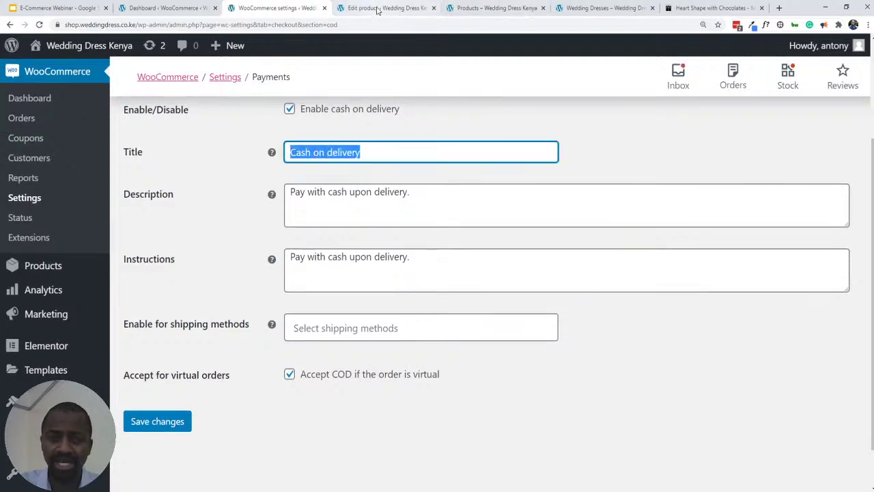
pyautogui.click(525, 10)
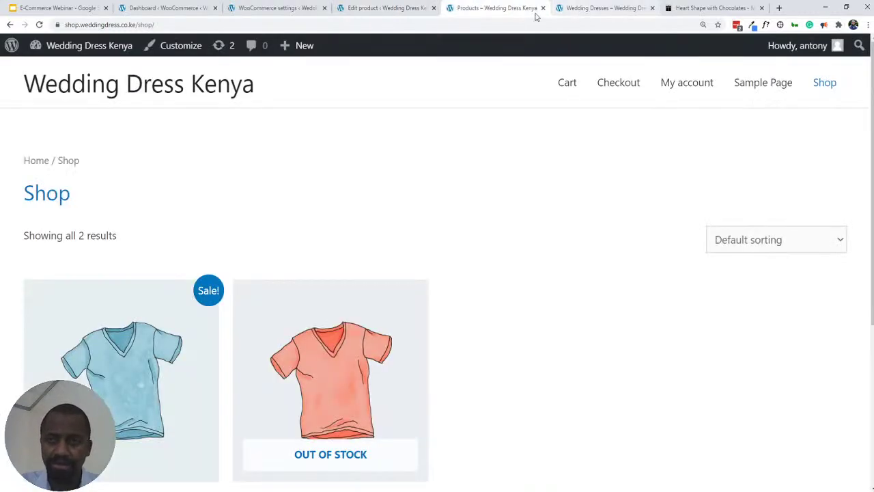
# - Add the Sheath Wedding Dress by Shila to the cart and proceed to checkout
pyautogui.scroll(-3, 431, 209)
pyautogui.click(120, 387)
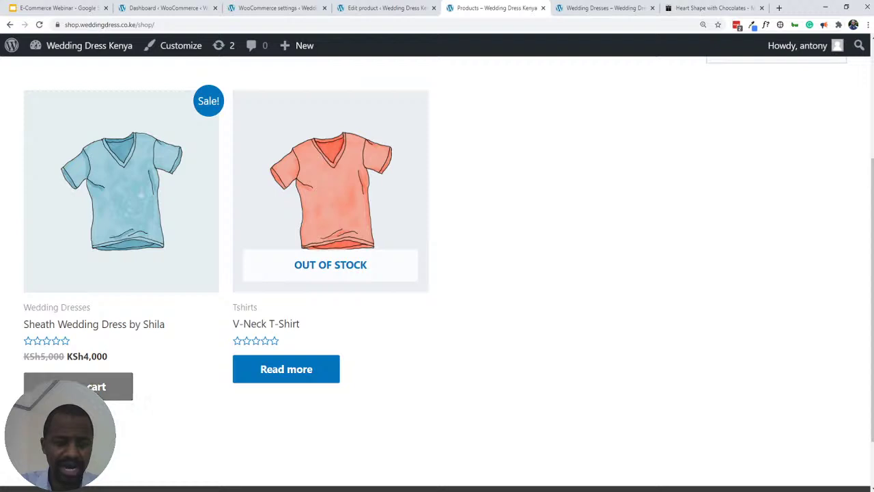
pyautogui.scroll(3, 131, 316)
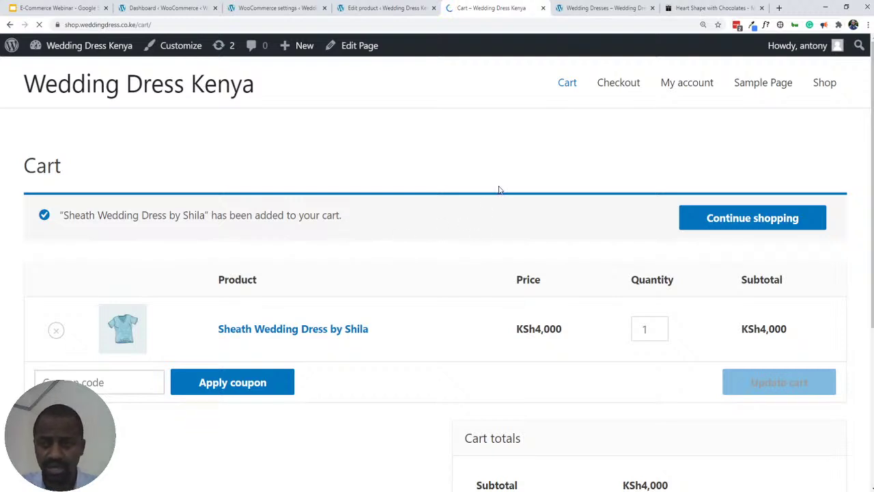
pyautogui.scroll(-2, 498, 190)
pyautogui.scroll(2, 445, 221)
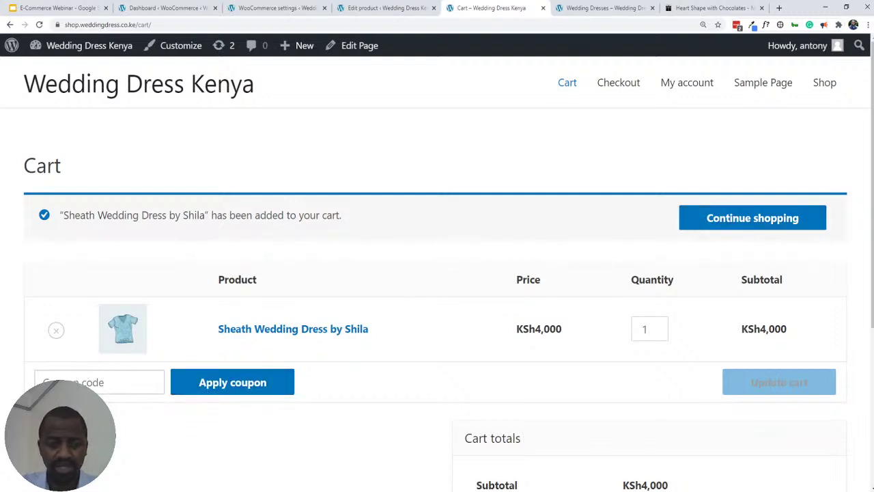
pyautogui.scroll(-3, 388, 254)
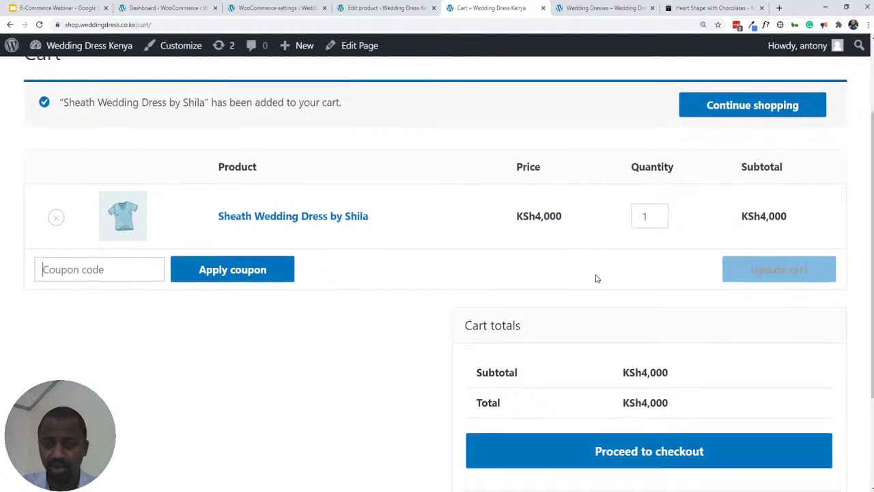
pyautogui.click(660, 378)
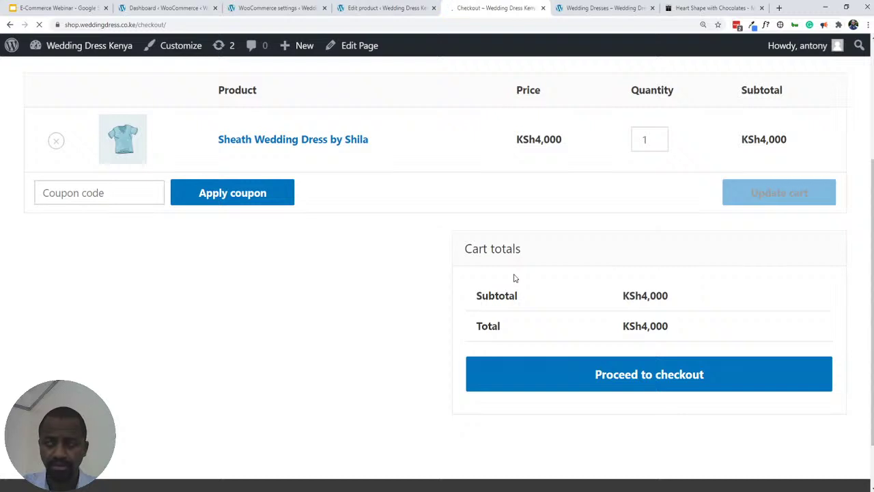
# - Review the checkout page and highlight the 'Cash on delivery' payment label
pyautogui.scroll(-3, 522, 273)
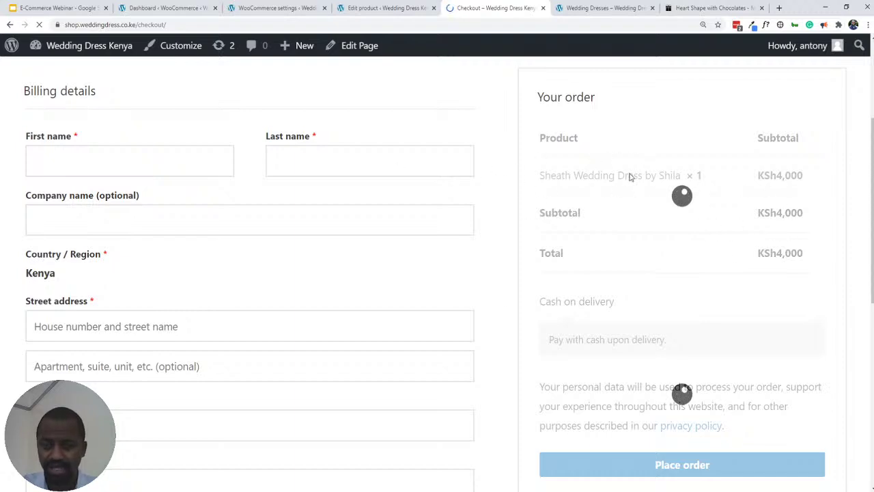
pyautogui.scroll(-7, 144, 260)
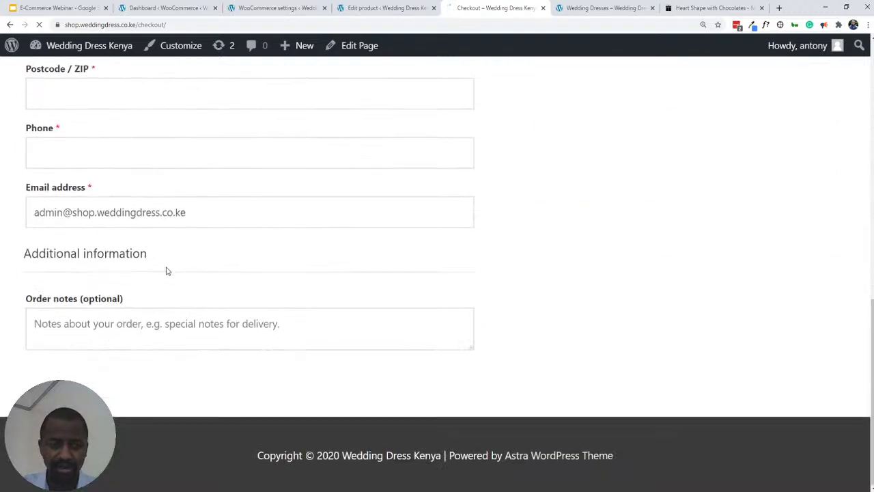
pyautogui.scroll(5, 171, 274)
pyautogui.scroll(4, 175, 277)
pyautogui.scroll(-8, 176, 277)
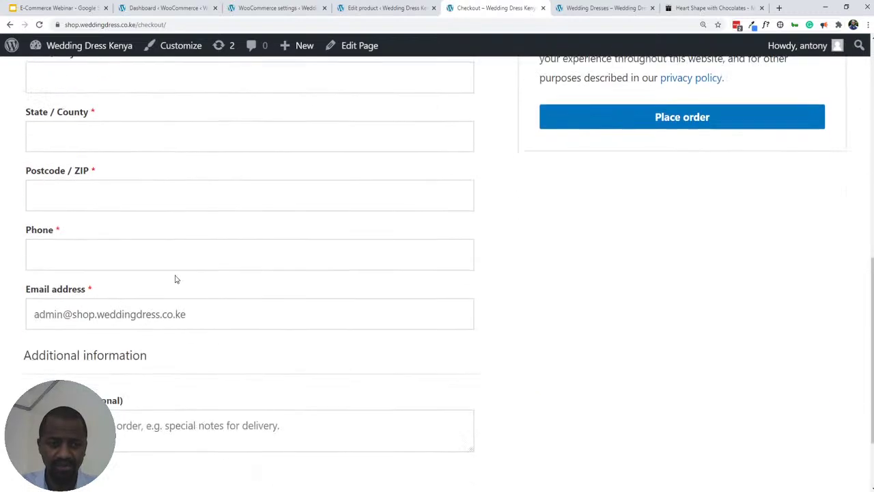
pyautogui.scroll(3, 186, 295)
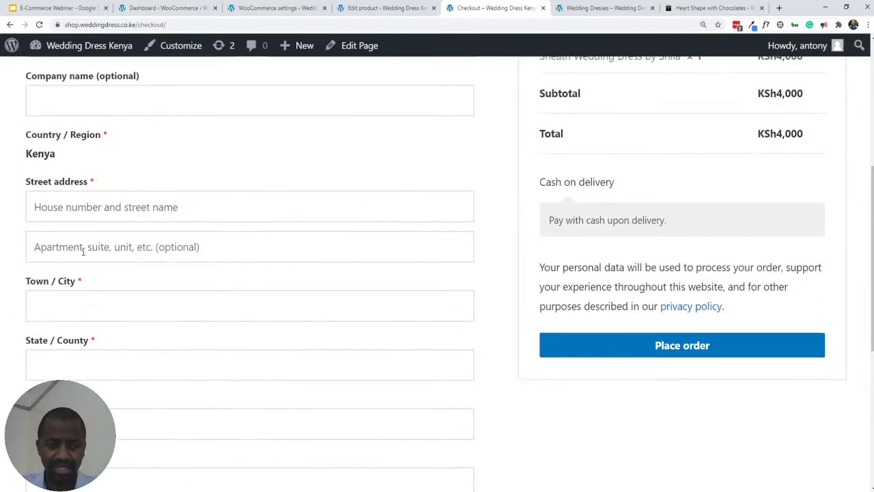
pyautogui.scroll(2, 207, 203)
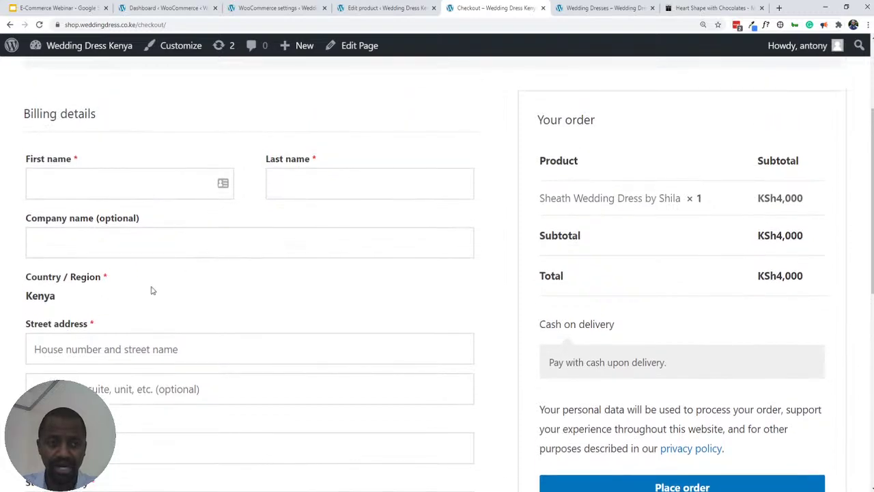
pyautogui.scroll(-3, 152, 307)
pyautogui.scroll(2, 143, 263)
pyautogui.scroll(-6, 152, 273)
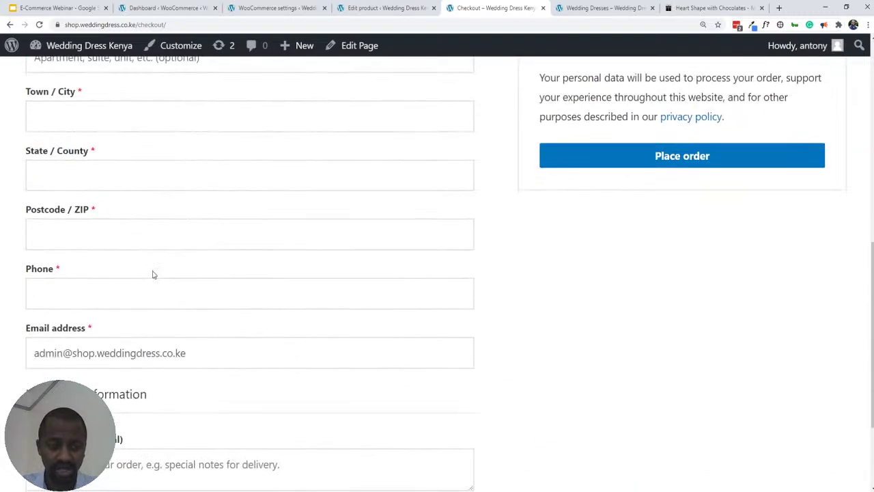
pyautogui.scroll(8, 283, 293)
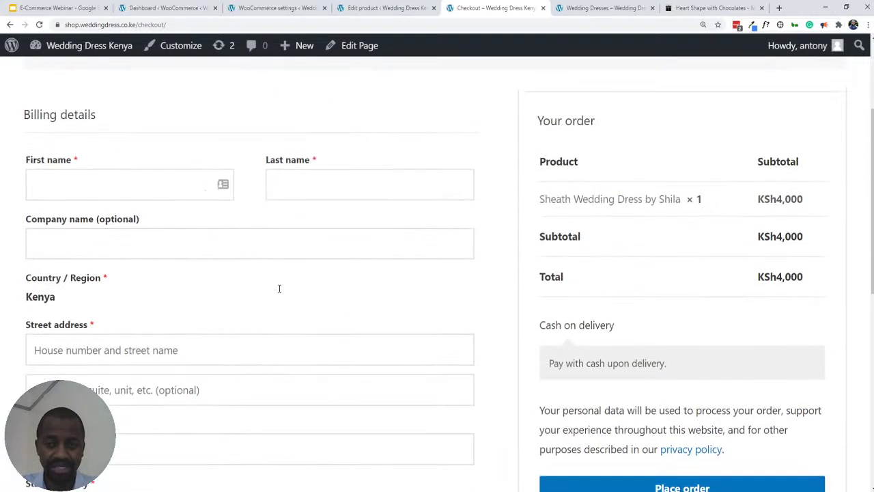
pyautogui.scroll(-1, 295, 288)
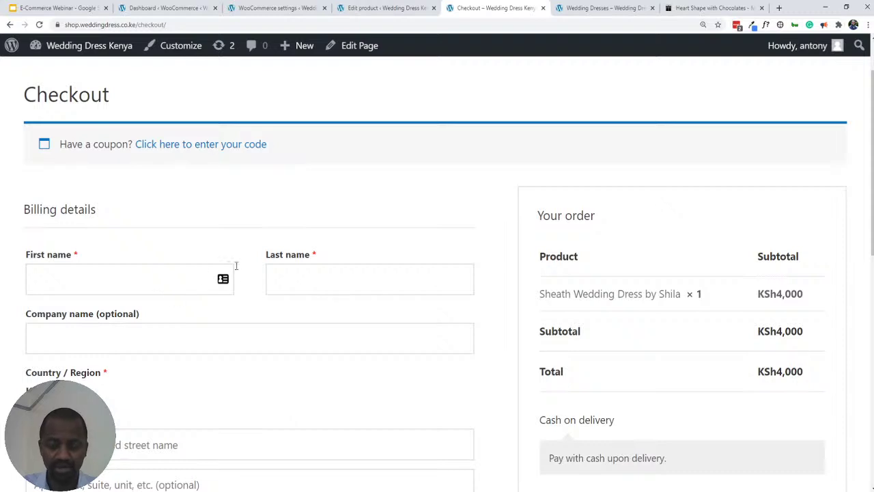
pyautogui.scroll(-2, 501, 261)
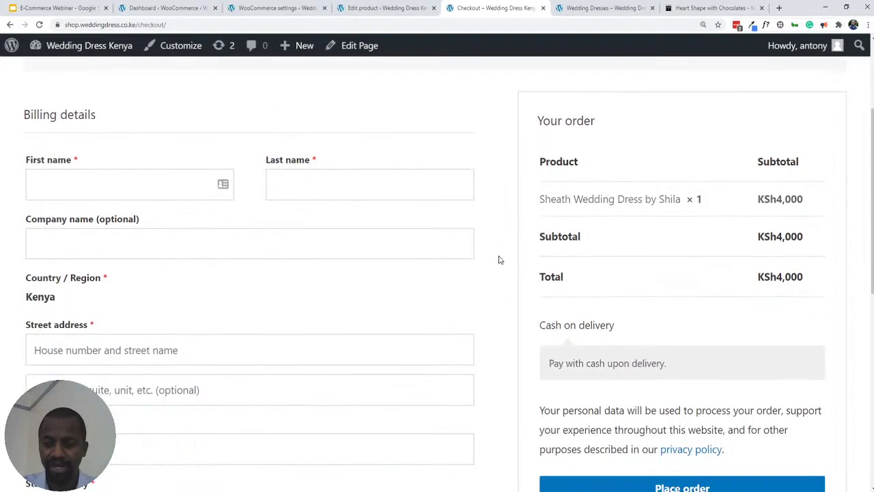
pyautogui.scroll(-1, 499, 260)
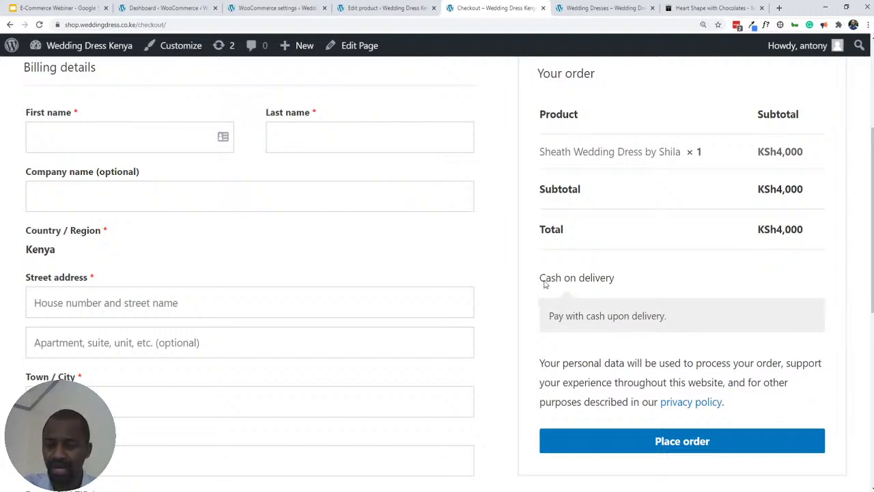
pyautogui.moveTo(540, 279); pyautogui.dragTo(617, 284)
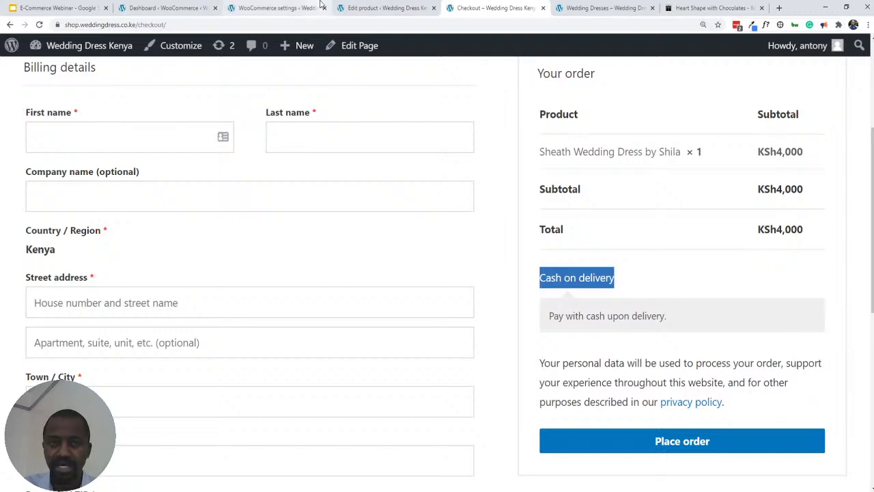
# - Compare the Cash on delivery title in settings against the checkout page
pyautogui.click(363, 9)
pyautogui.click(287, 9)
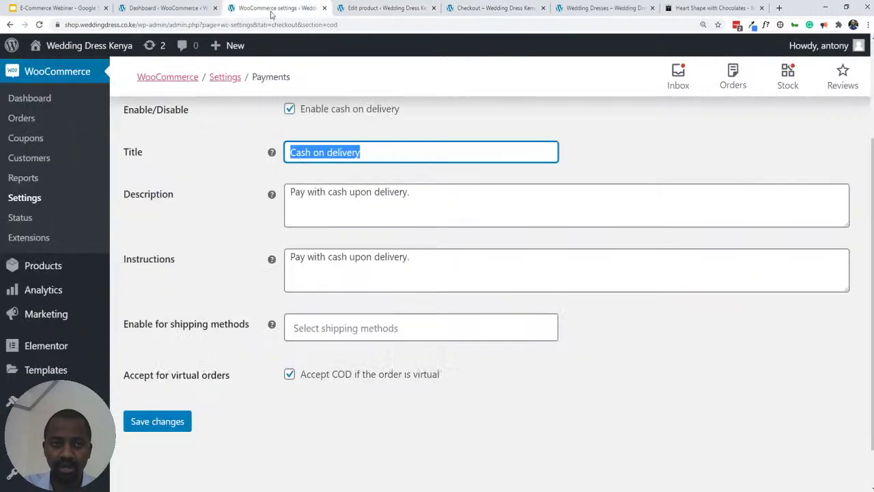
pyautogui.doubleClick(321, 146)
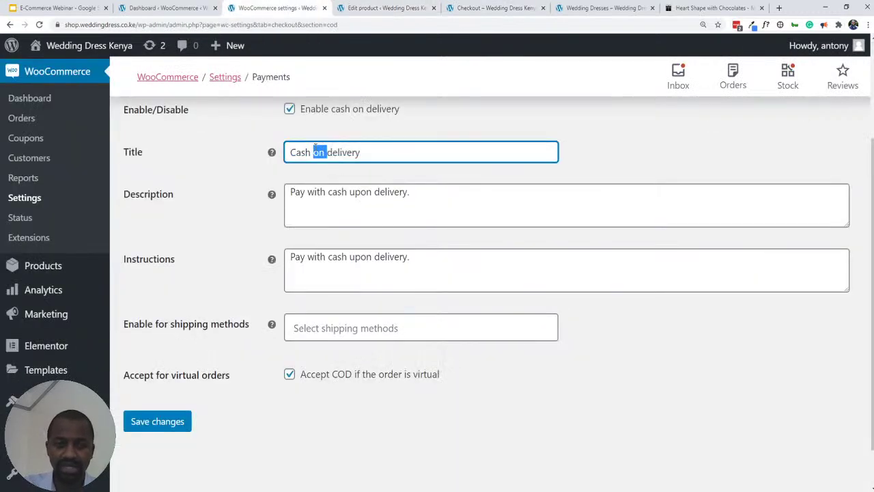
pyautogui.tripleClick(316, 148)
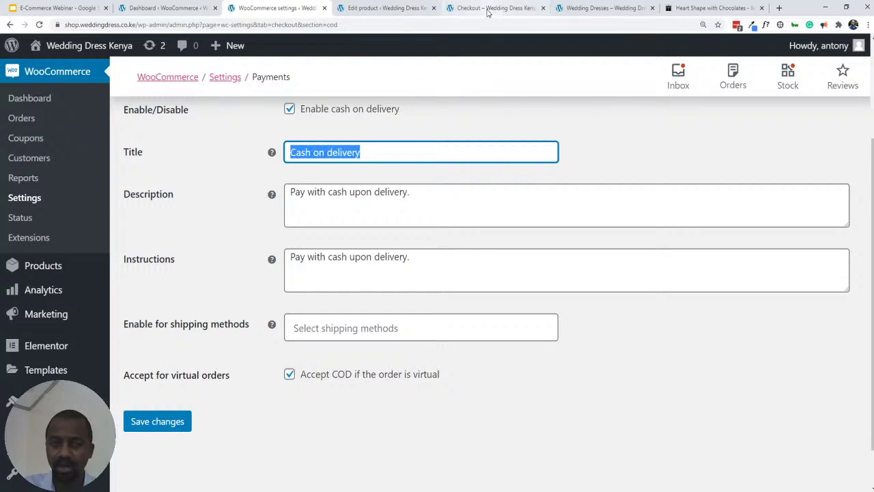
pyautogui.moveTo(488, 9); pyautogui.dragTo(365, 13)
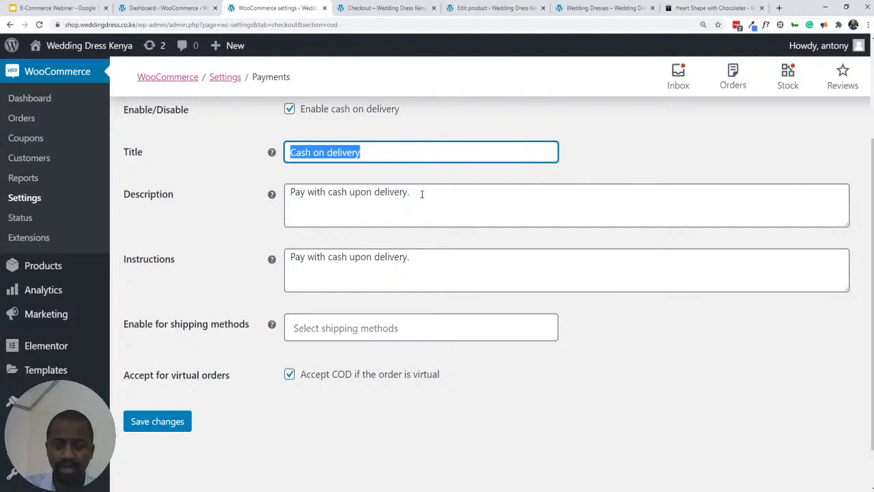
pyautogui.click(381, 7)
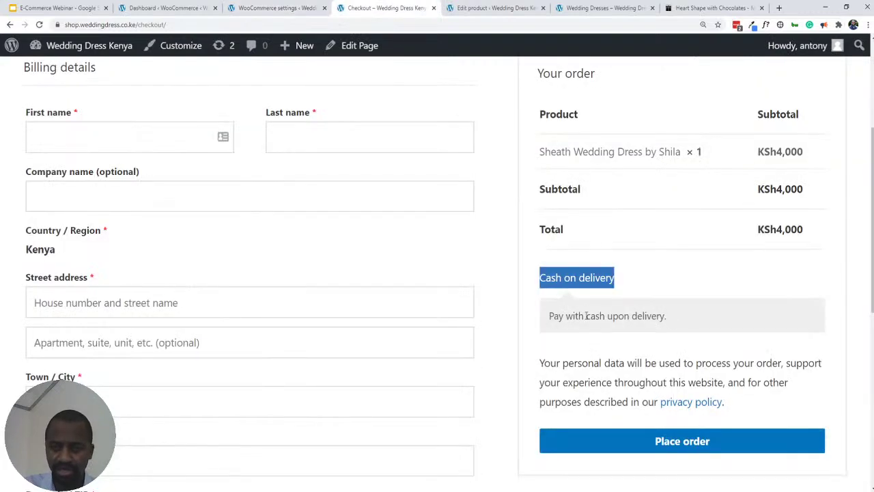
pyautogui.click(283, 7)
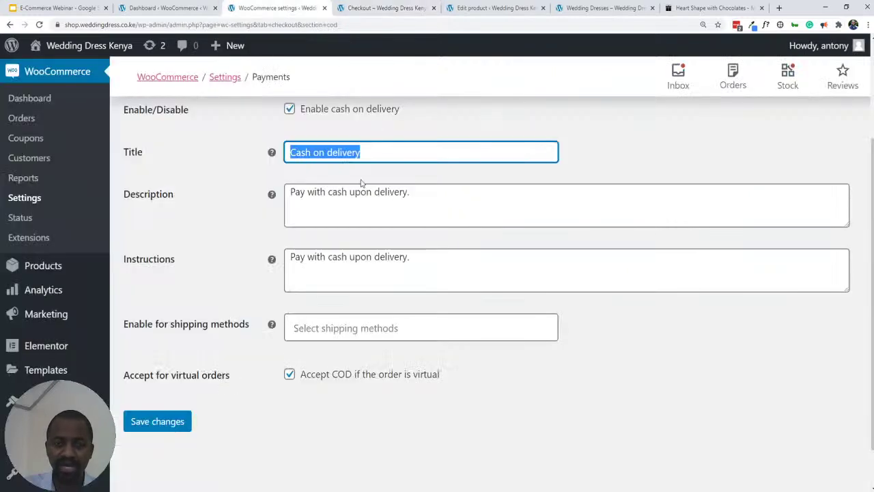
# - Append 'Please have cash with you when we are delivering.' to the description and save
pyautogui.click(428, 201)
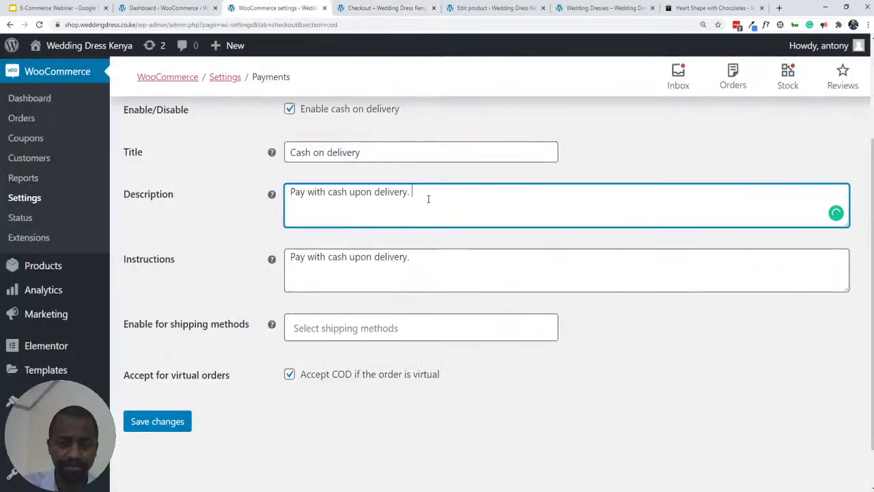
pyautogui.write('Please ')
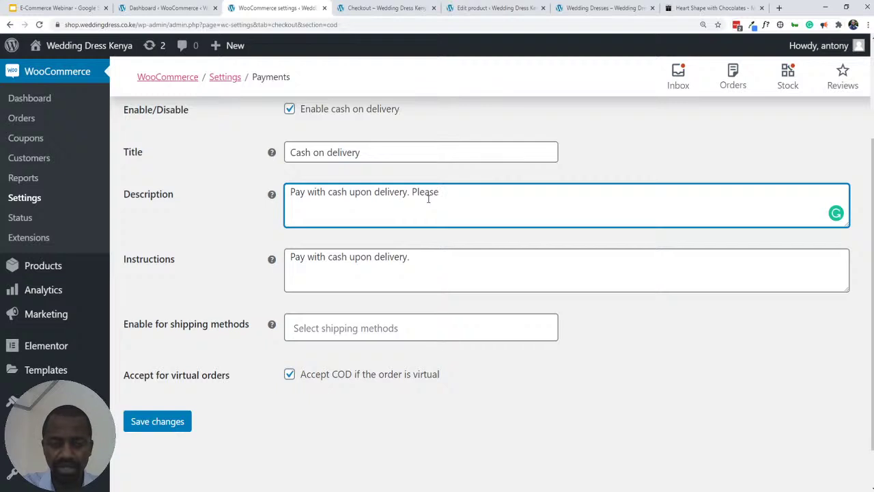
pyautogui.write('have cash w')
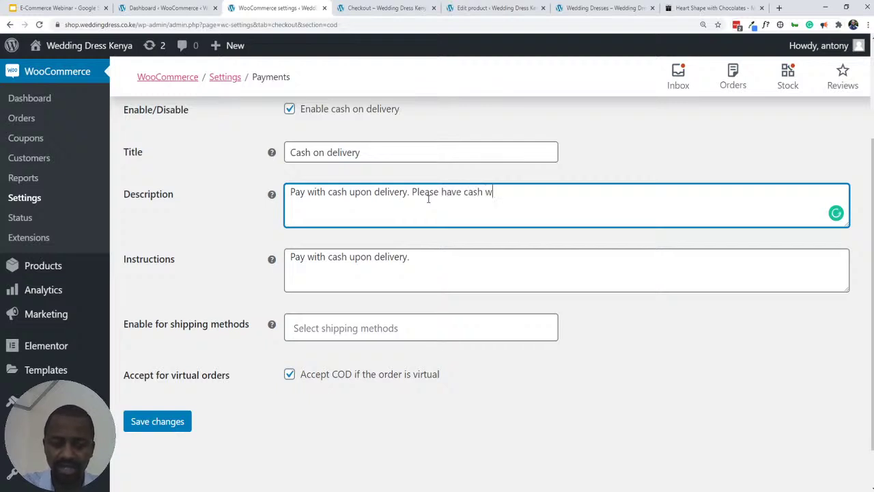
pyautogui.write('it')
pyautogui.press('BackSpace')
pyautogui.press('BackSpace')
pyautogui.write('itv you when ')
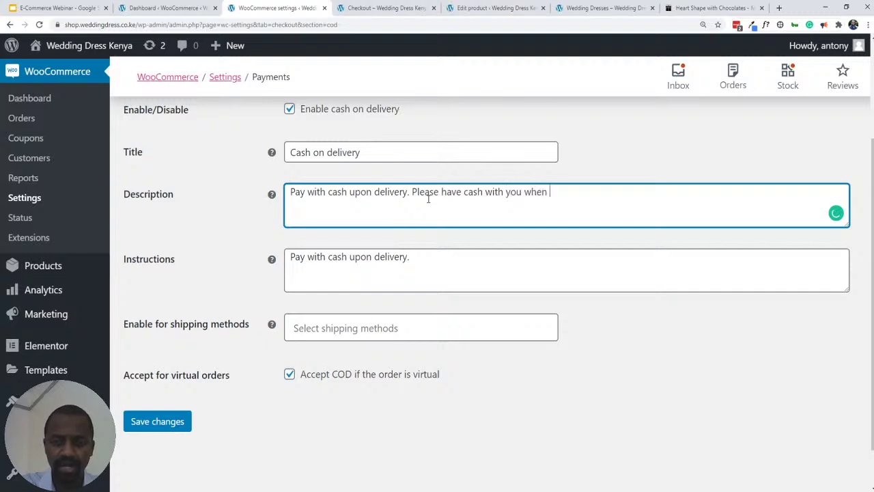
pyautogui.write('we are delive')
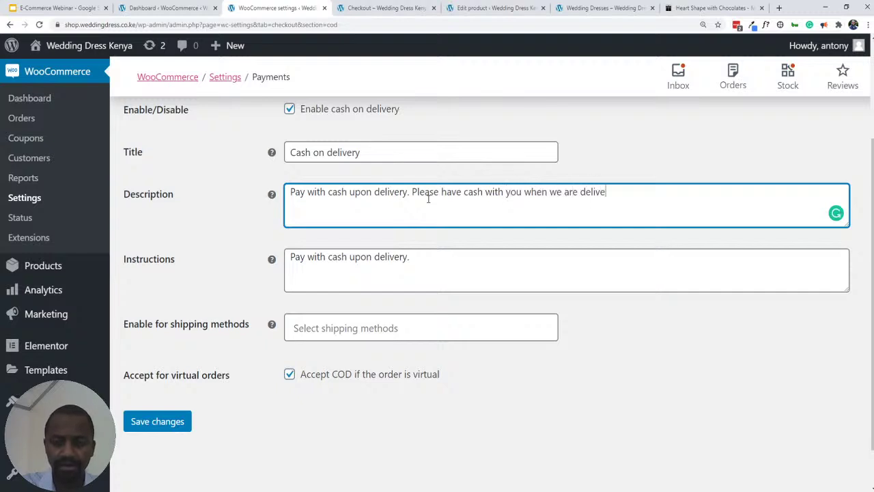
pyautogui.press('BackSpace')
pyautogui.press('BackSpace')
pyautogui.write('vering.')
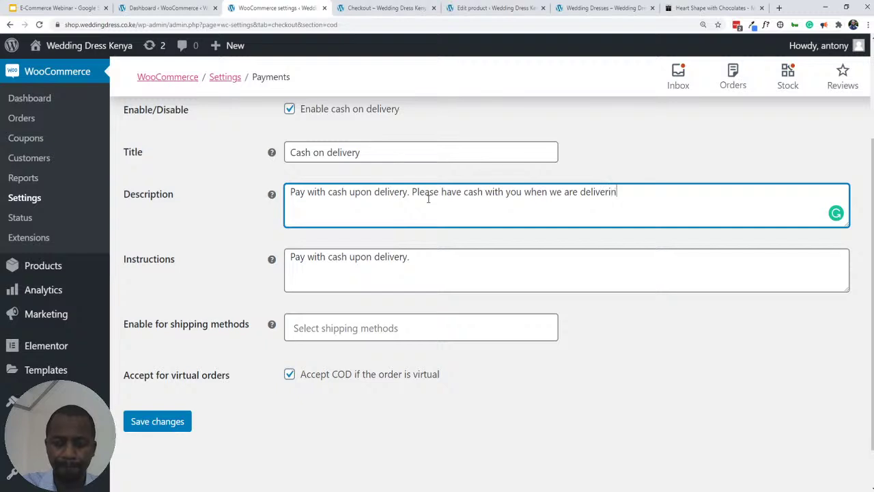
pyautogui.click(163, 420)
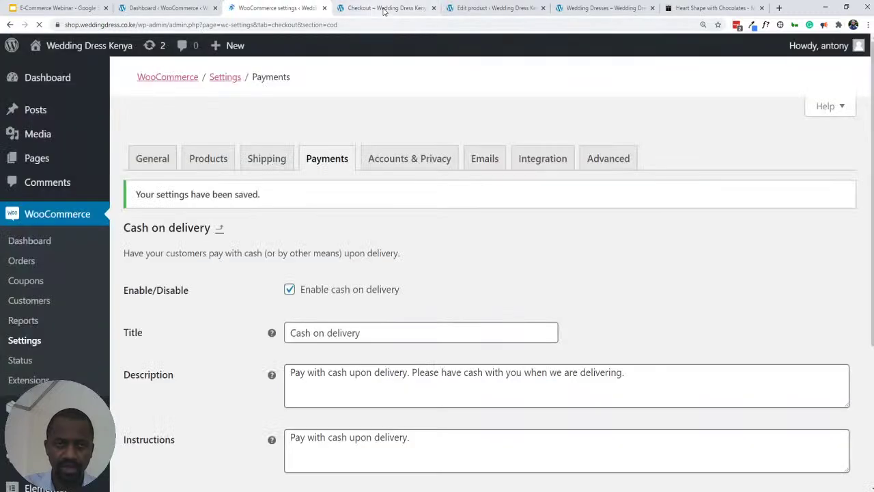
# - Reload the checkout to confirm the longer cash-on-delivery description, then return to payment settings
pyautogui.click(384, 9)
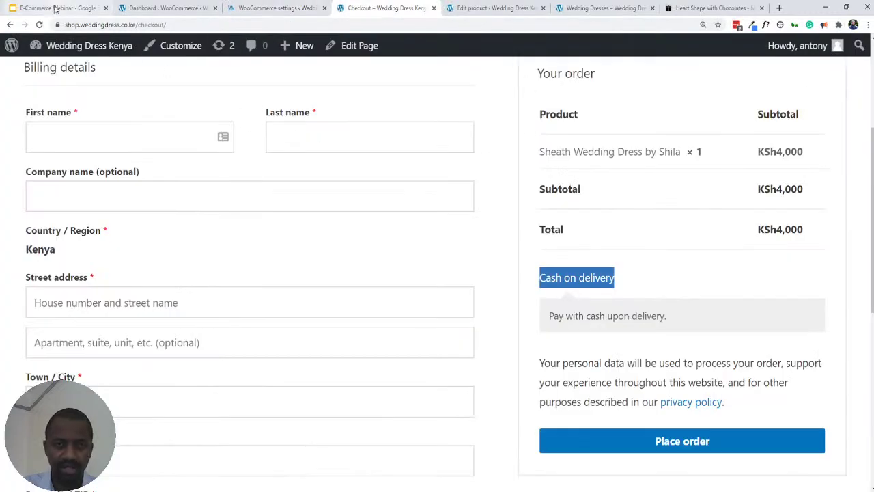
pyautogui.click(39, 25)
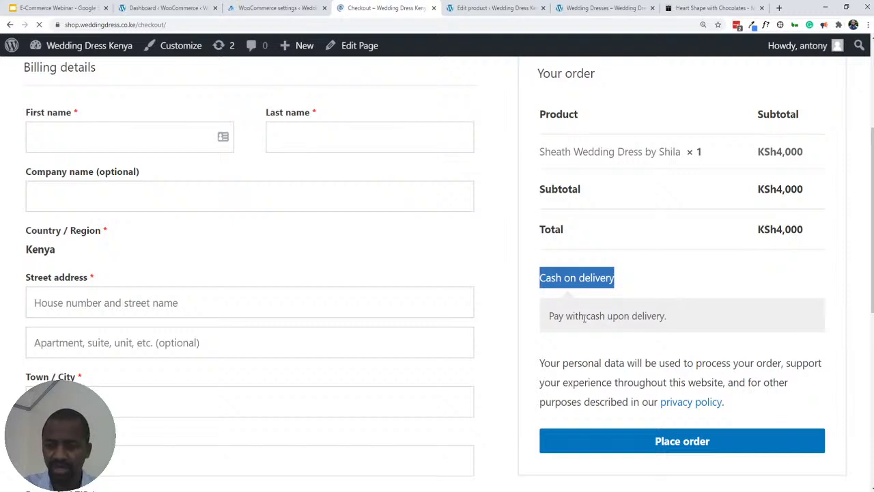
pyautogui.click(251, 9)
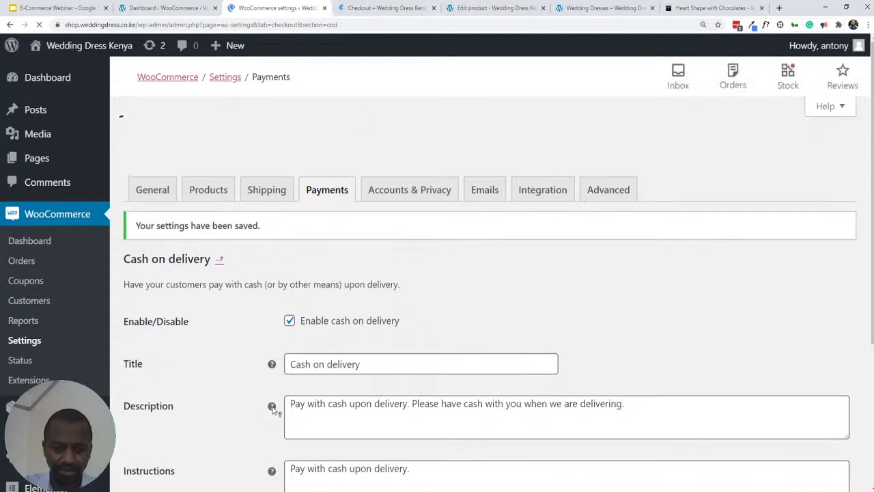
pyautogui.click(367, 10)
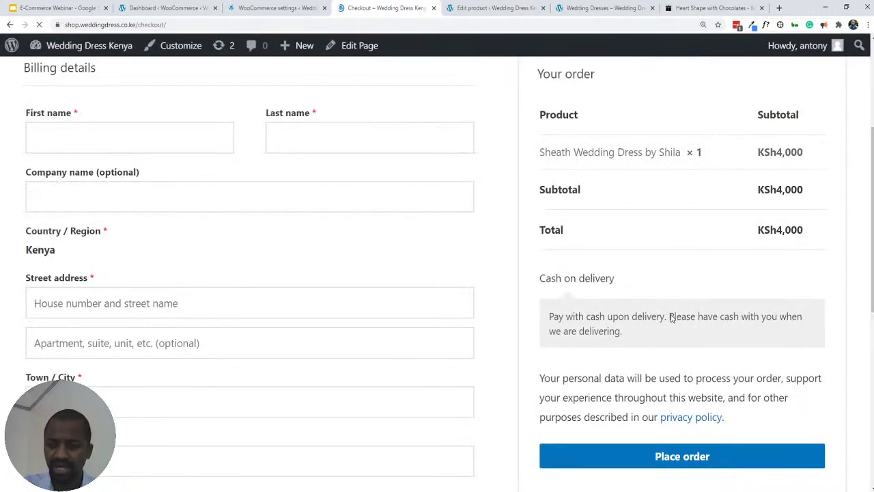
pyautogui.click(282, 10)
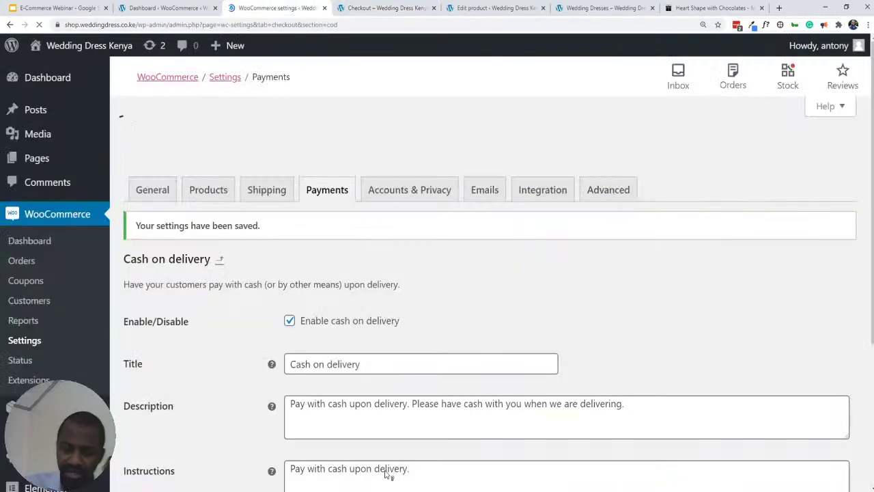
pyautogui.scroll(-3, 690, 300)
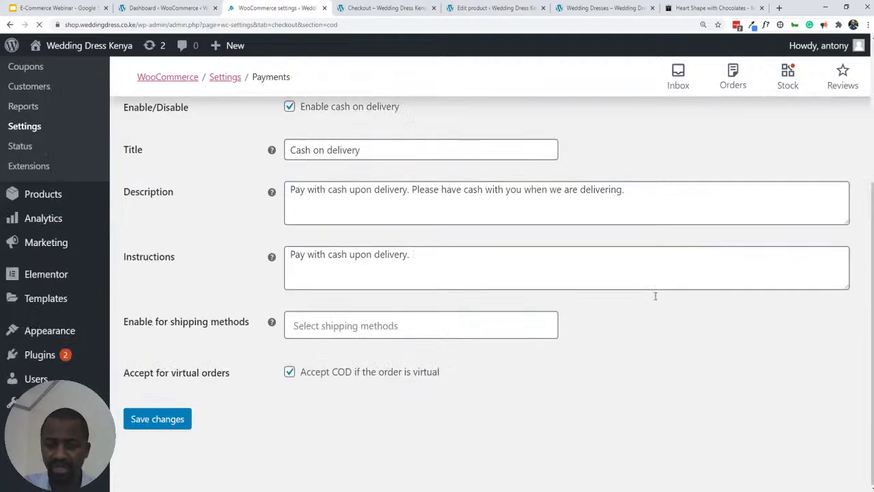
# - Replace the Cash on delivery Instructions with 'Instrructions for the COD' and save
pyautogui.click(324, 252)
pyautogui.hotkey('ctrl', 'a')
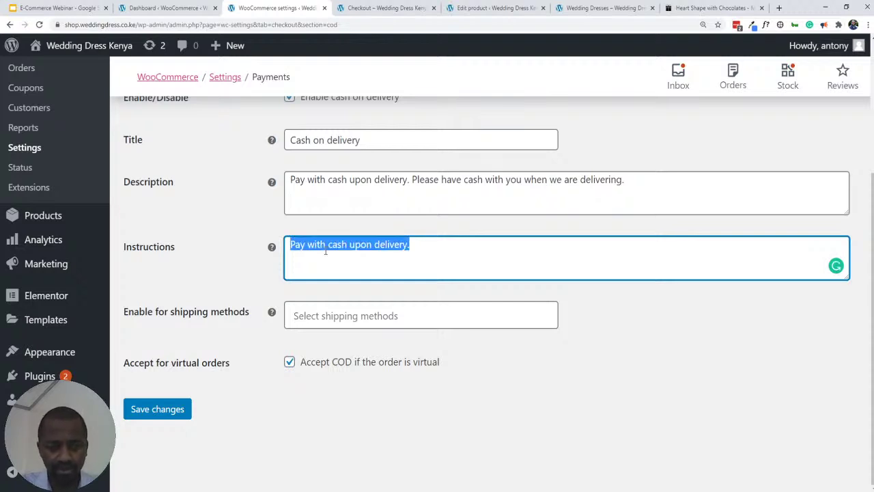
pyautogui.write('Instr')
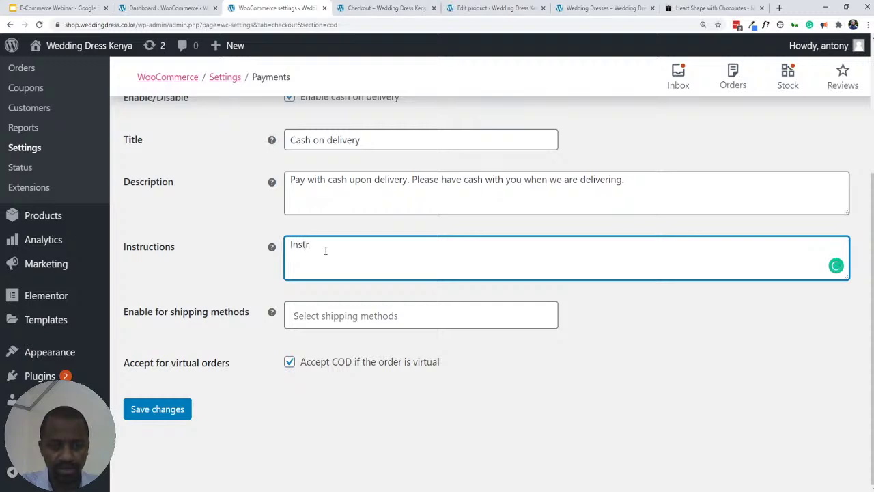
pyautogui.write('ructions fo')
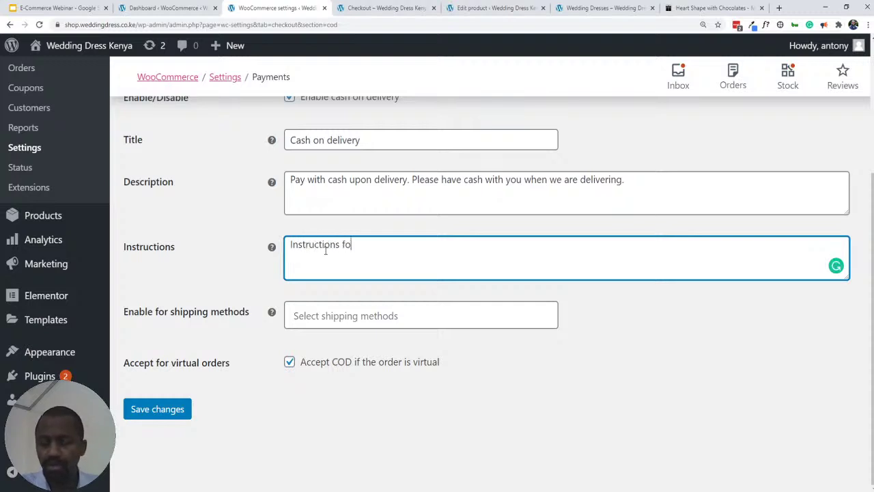
pyautogui.write('r the COD')
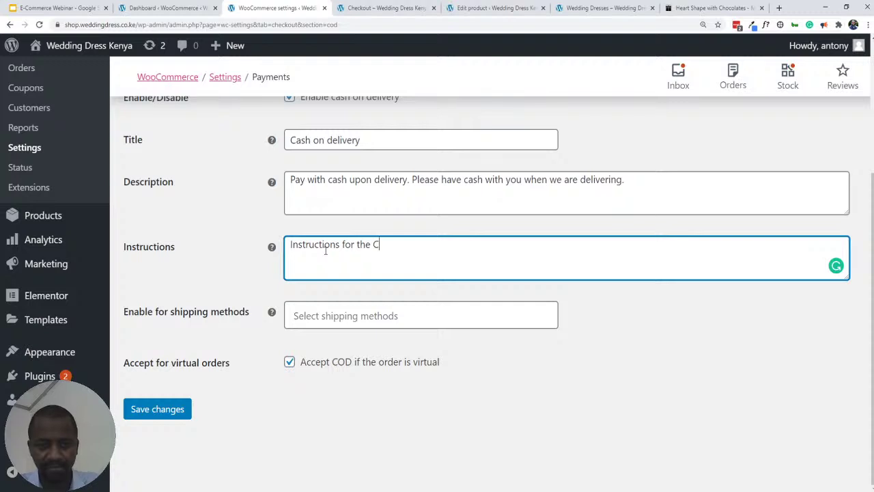
pyautogui.click(152, 410)
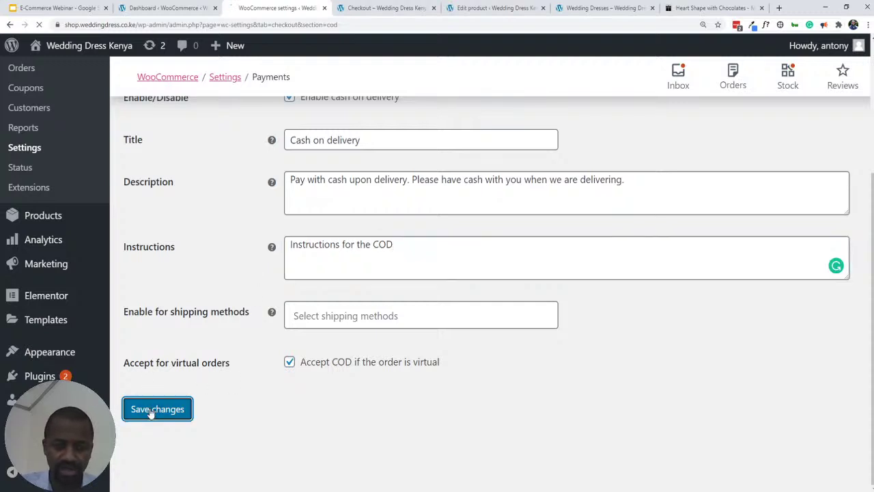
# - Place the test order with an empty billing form and review the required-field errors
pyautogui.click(366, 9)
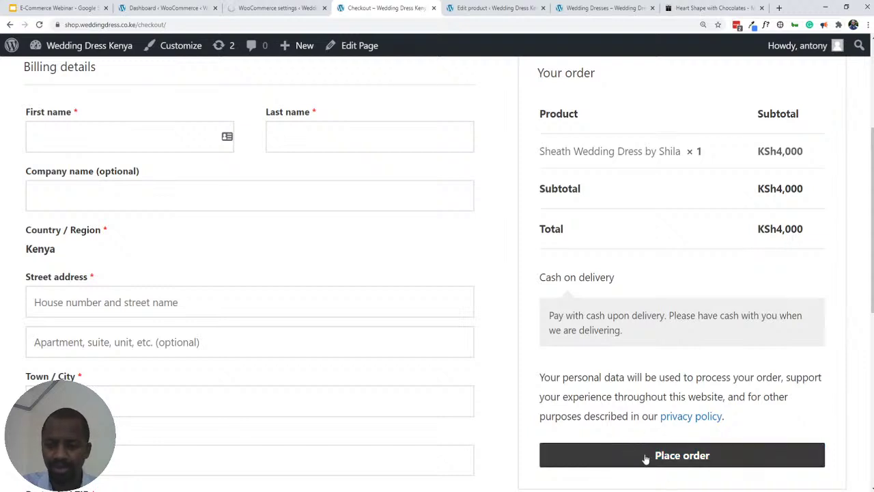
pyautogui.click(646, 458)
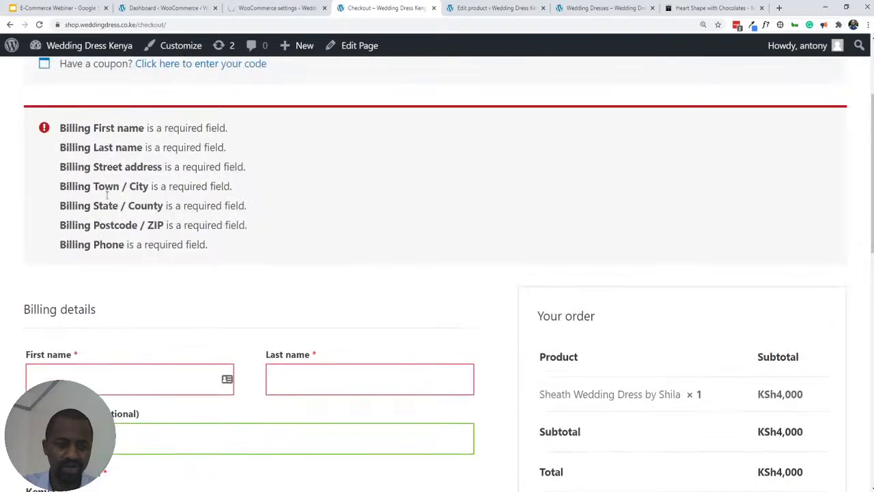
pyautogui.scroll(-10, 134, 313)
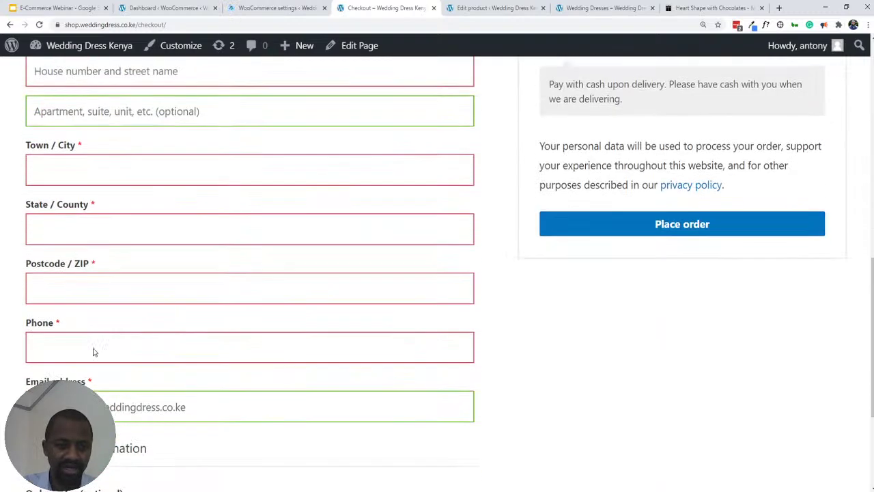
pyautogui.scroll(10, 175, 299)
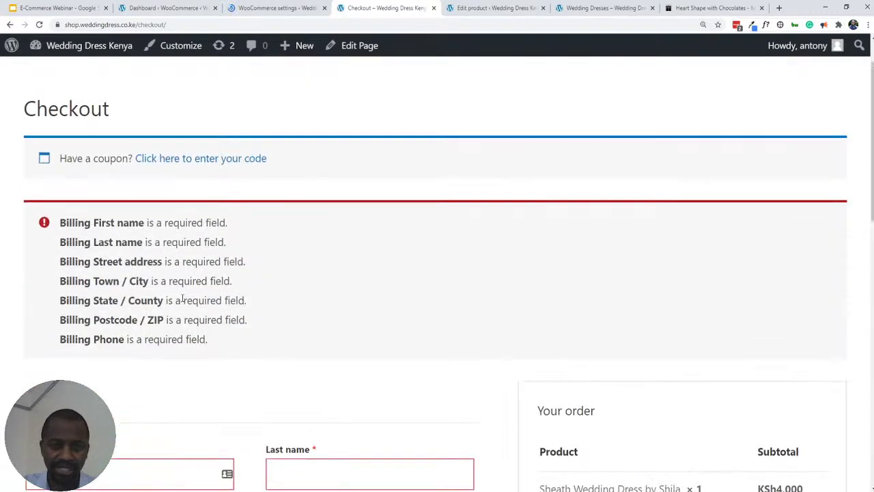
pyautogui.scroll(-4, 182, 296)
pyautogui.scroll(-7, 182, 297)
pyautogui.scroll(3, 285, 365)
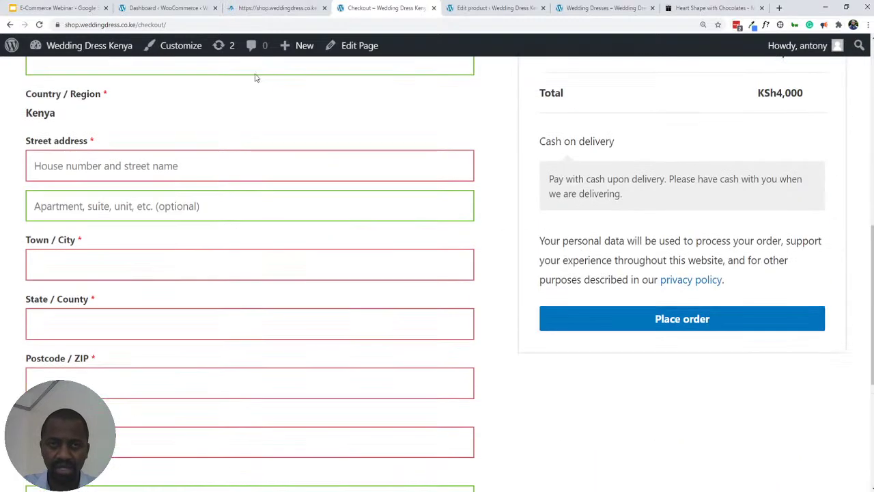
pyautogui.click(241, 8)
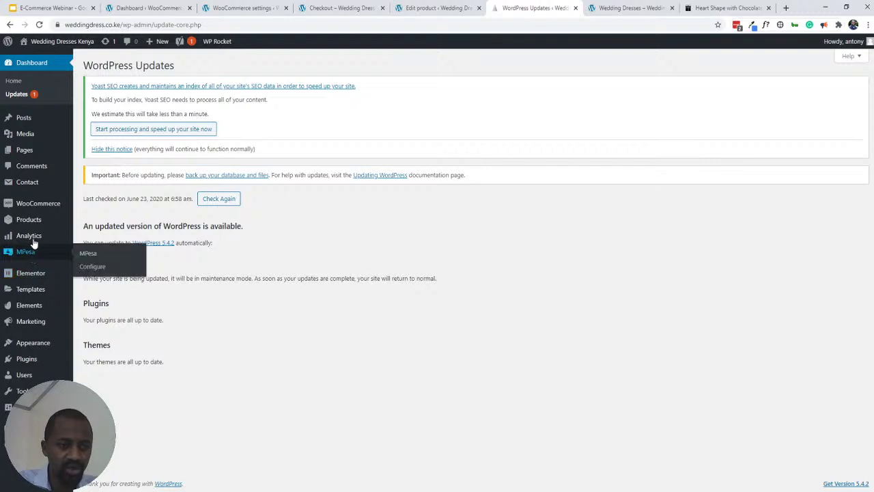
# - Close the WordPress Updates page with Ctrl+W to return to the Wedding Dresses category
pyautogui.moveTo(45, 208)
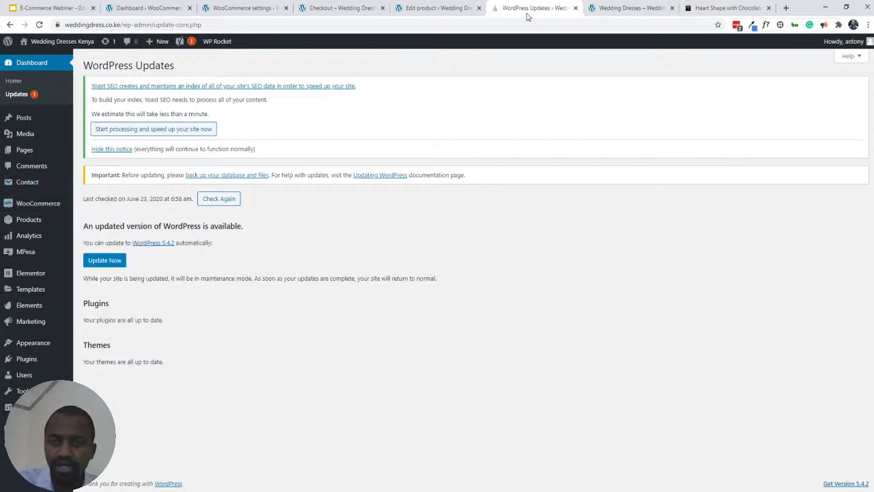
pyautogui.hotkey('ctrl', 'w')
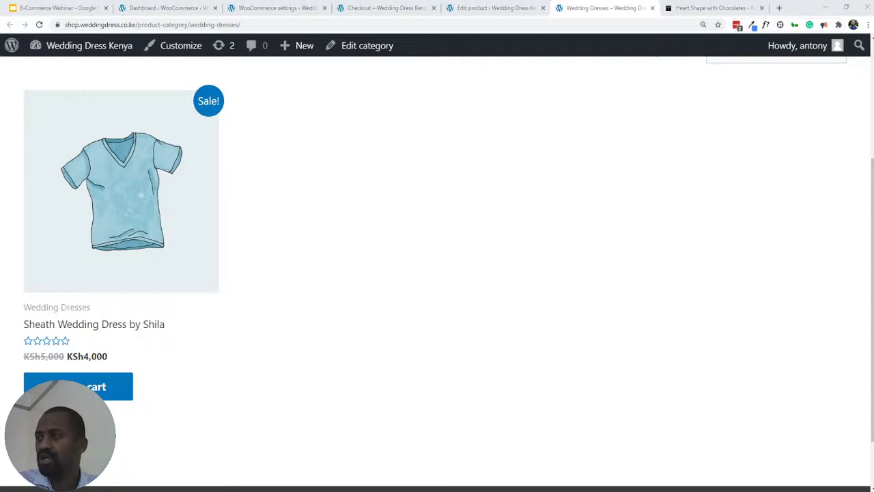
pyautogui.click(542, 5)
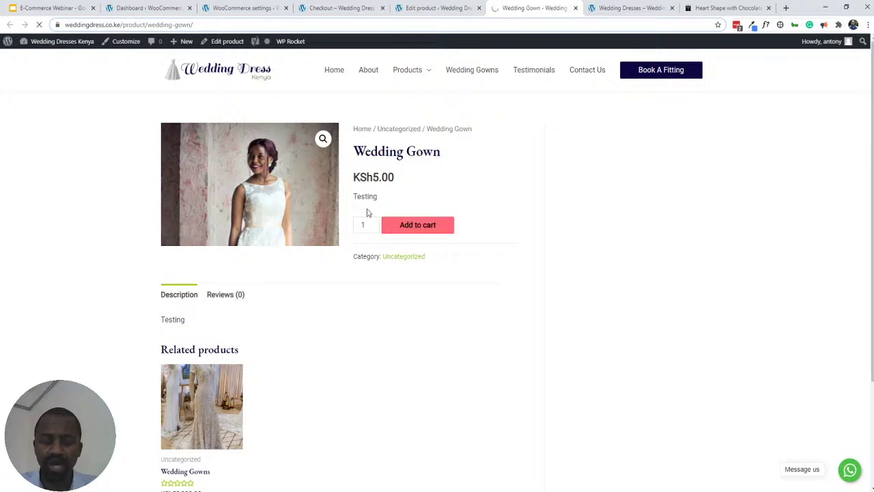
pyautogui.scroll(-2, 432, 225)
pyautogui.scroll(2, 432, 235)
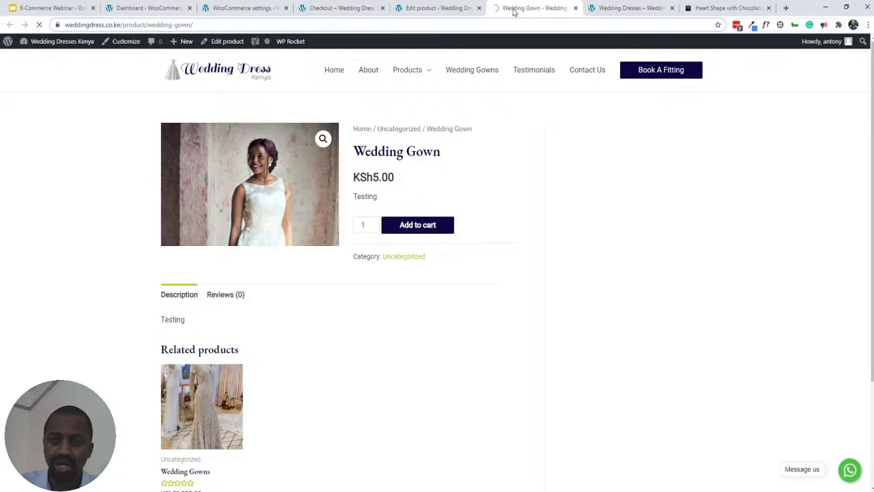
pyautogui.moveTo(515, 10); pyautogui.dragTo(517, 9)
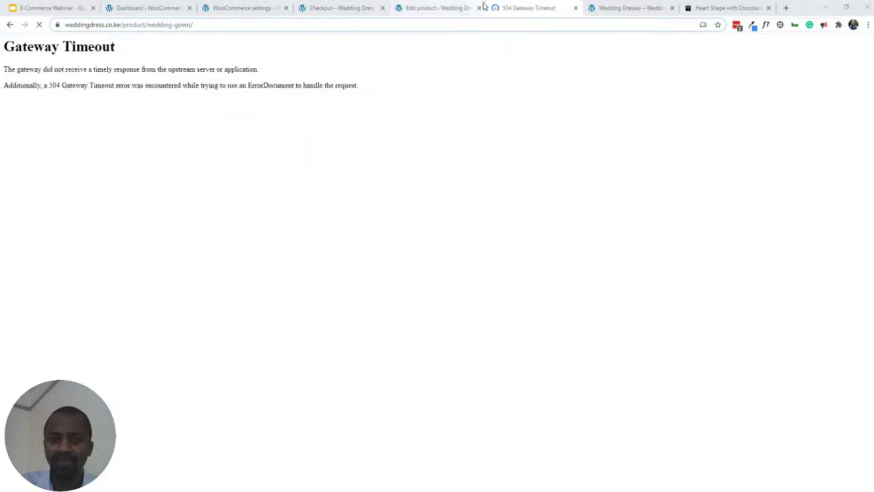
pyautogui.hotkey('ctrl', 'w')
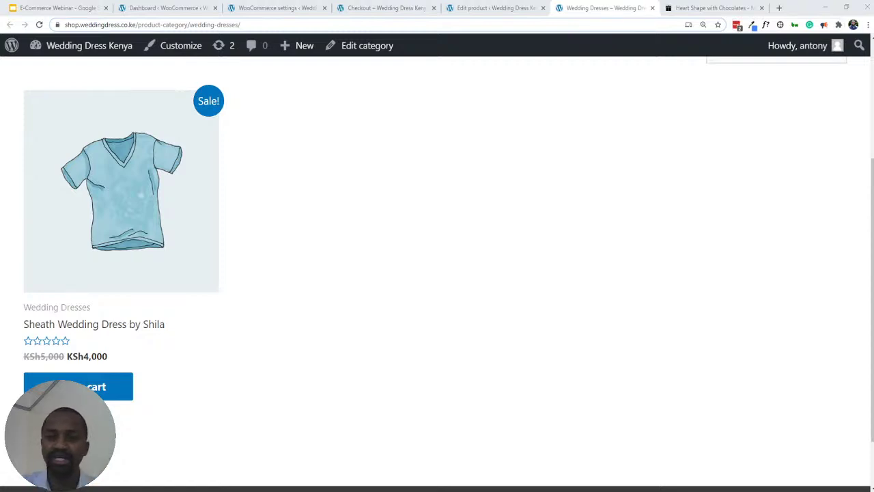
# - Back on checkout, click through the First name, Last name and Company name billing fields
pyautogui.click(402, 12)
pyautogui.scroll(-1, 112, 189)
pyautogui.scroll(3, 106, 179)
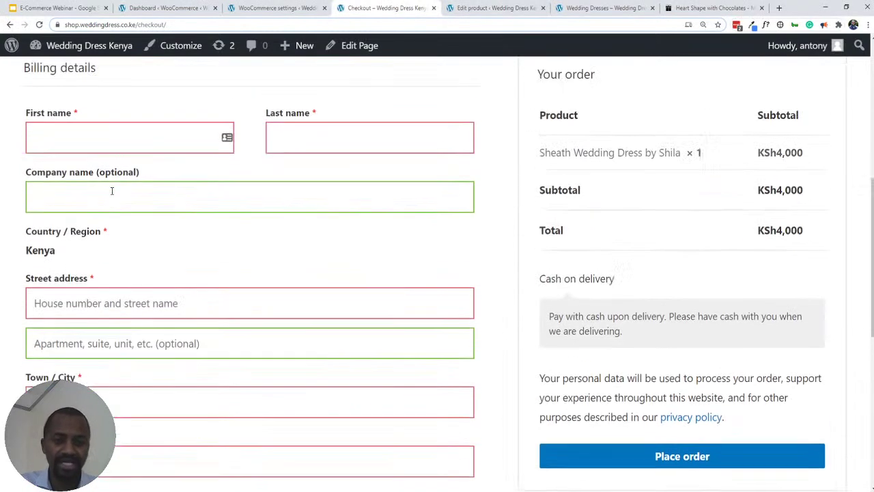
pyautogui.click(78, 141)
pyautogui.click(369, 141)
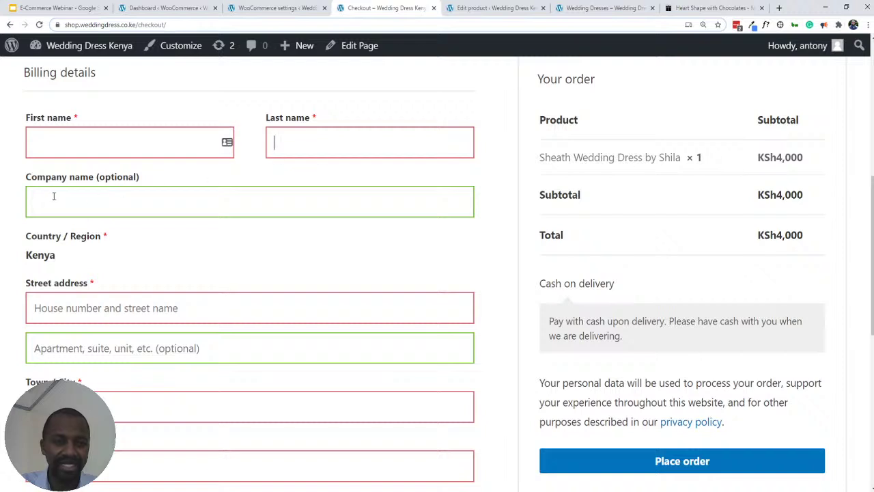
pyautogui.click(53, 197)
pyautogui.click(86, 143)
pyautogui.click(353, 132)
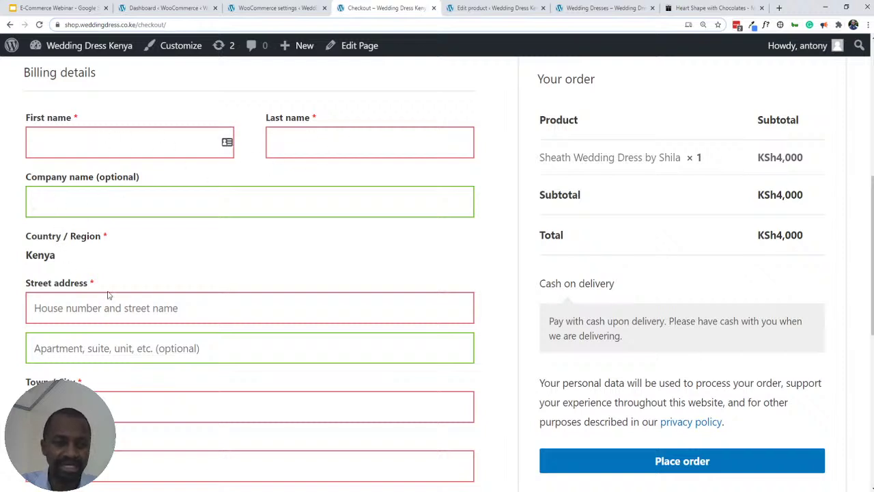
pyautogui.scroll(-1, 102, 293)
pyautogui.scroll(-1, 102, 293)
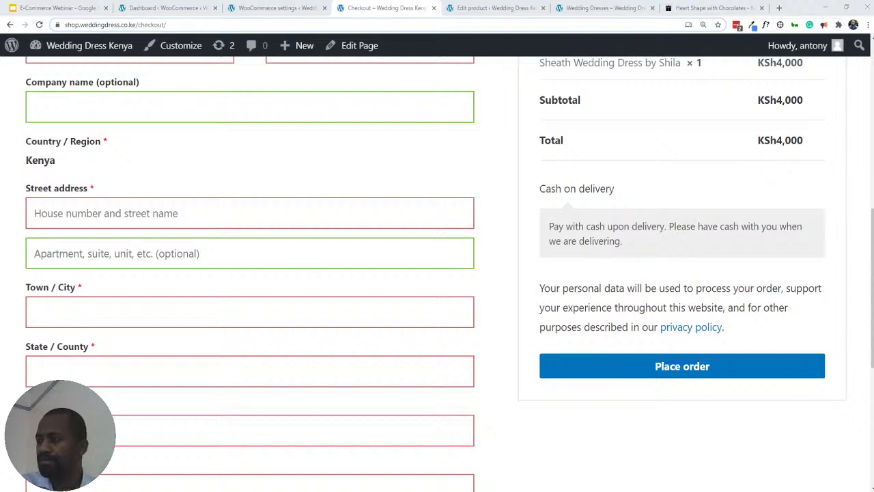
# - Close the WooCommerce dashboard, payment settings and product editing tabs
pyautogui.click(158, 9)
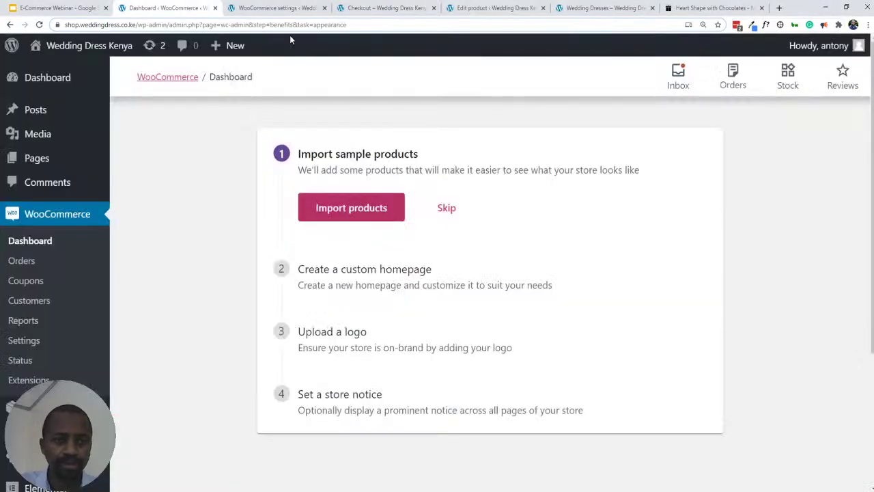
pyautogui.hotkey('ctrl', 'w')
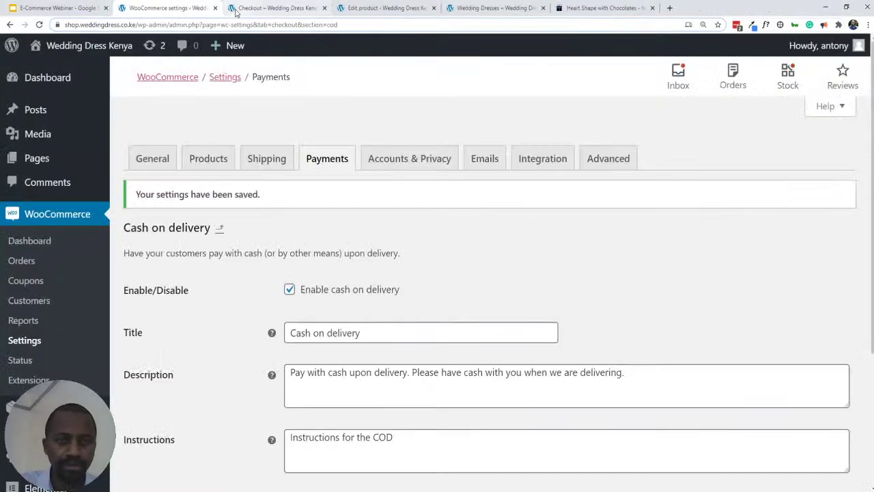
pyautogui.hotkey('ctrl', 'w')
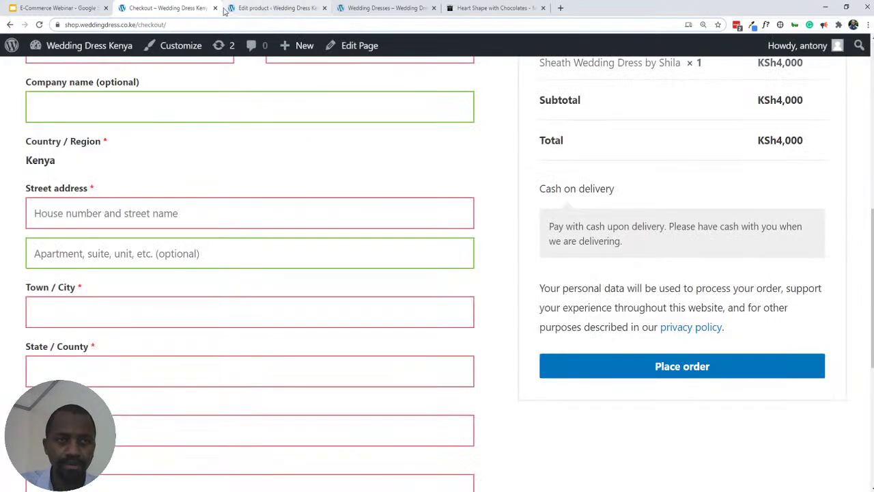
pyautogui.click(252, 8)
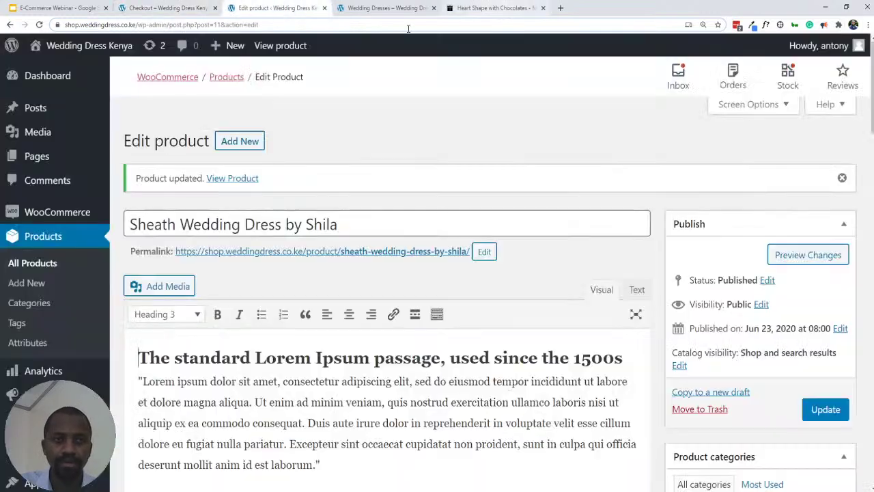
pyautogui.hotkey('ctrl', 'w')
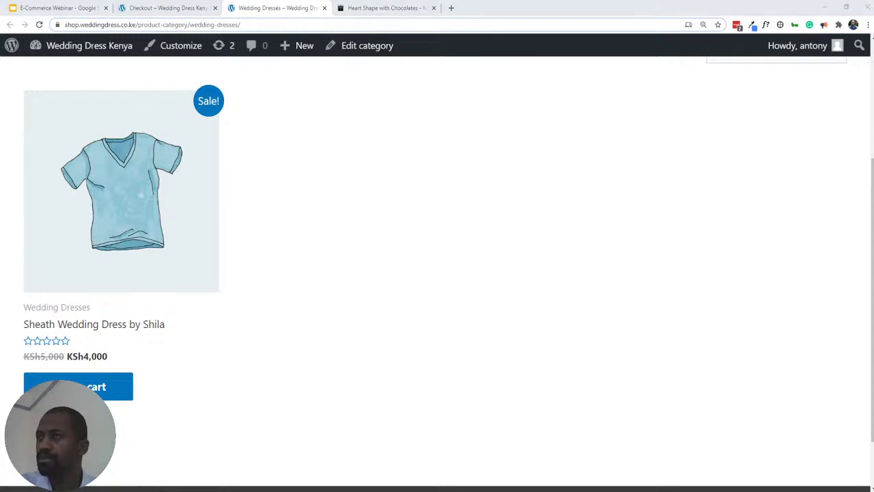
# - Move past the checkout and Heart Shape with Chocolates pages to the webinar slides
pyautogui.click(135, 8)
pyautogui.click(379, 9)
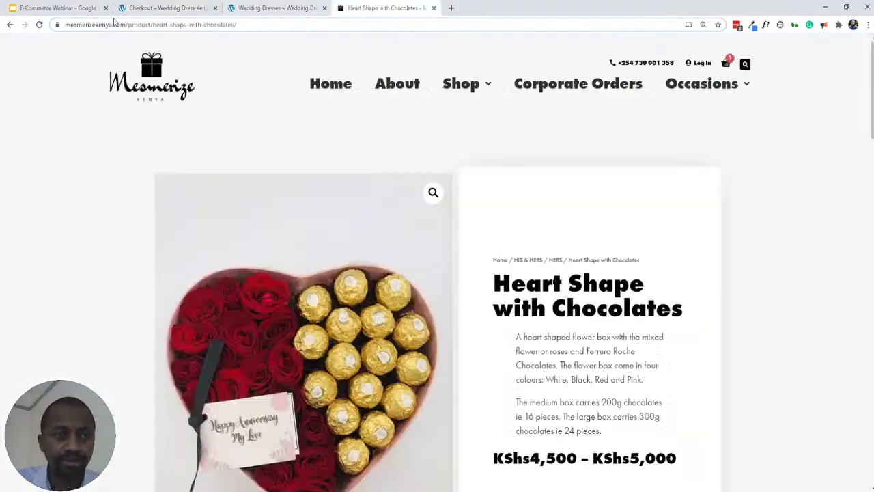
pyautogui.click(98, 11)
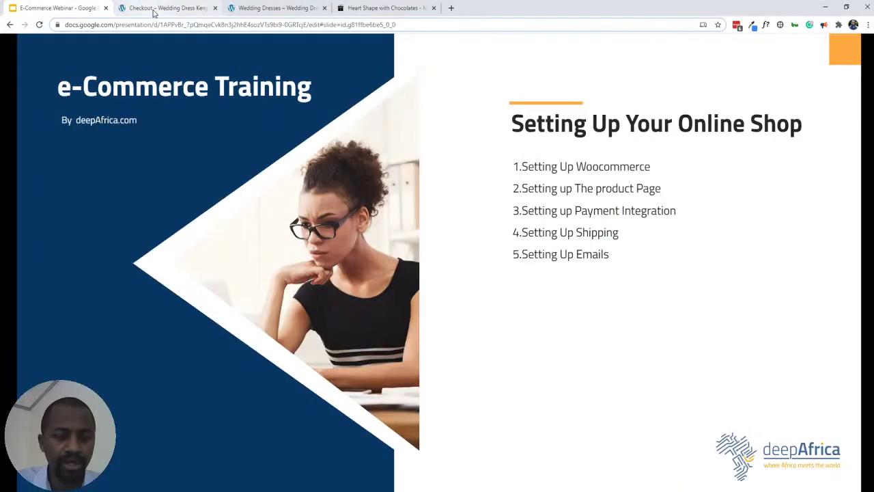
# - Return to the checkout page and scroll to its top to show the required-field errors
pyautogui.click(154, 9)
pyautogui.scroll(8, 271, 119)
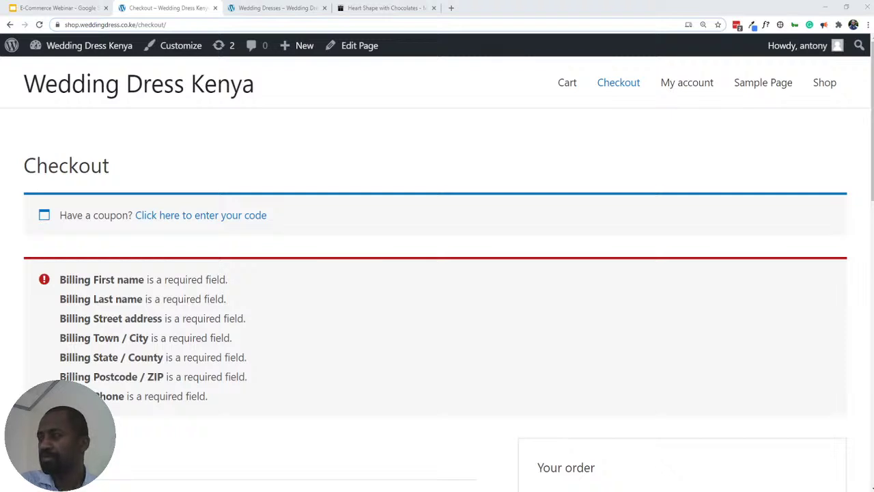
# - Open the main site's cart in a new tab, update Wedding Gown quantity to 1 (KSh5.00), and proceed to checkout
pyautogui.moveTo(634, 3); pyautogui.dragTo(592, 8)
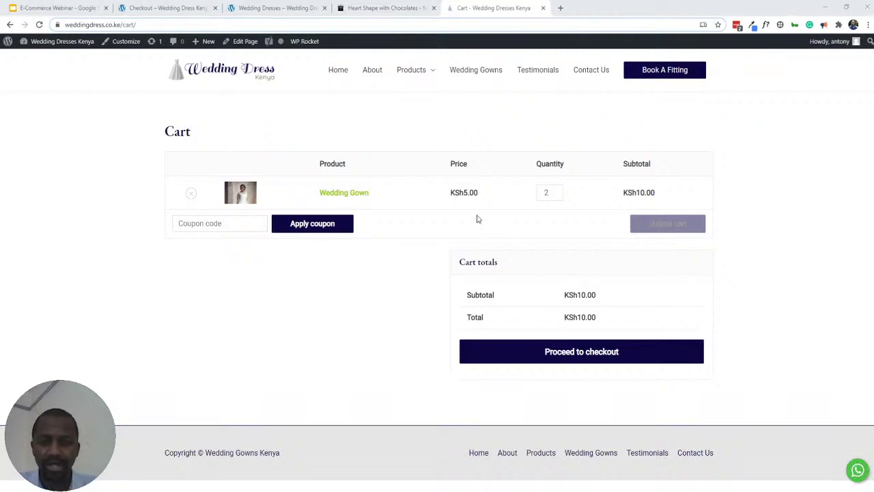
pyautogui.click(557, 195)
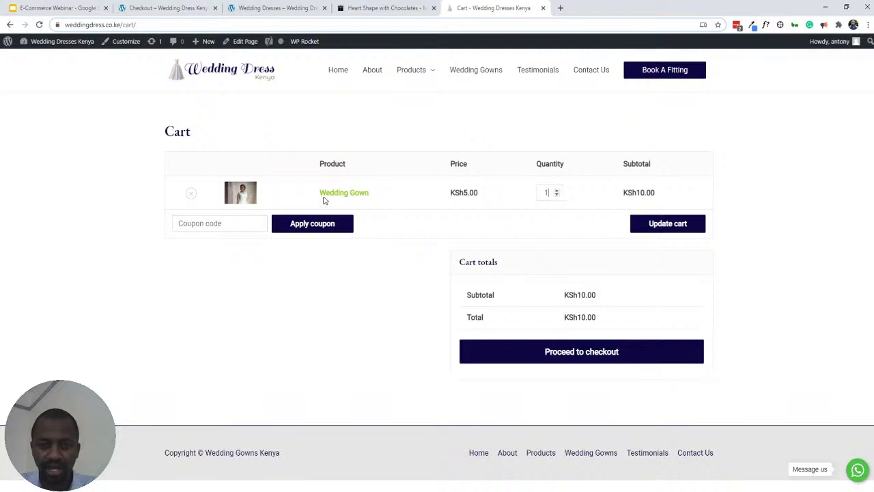
pyautogui.click(684, 231)
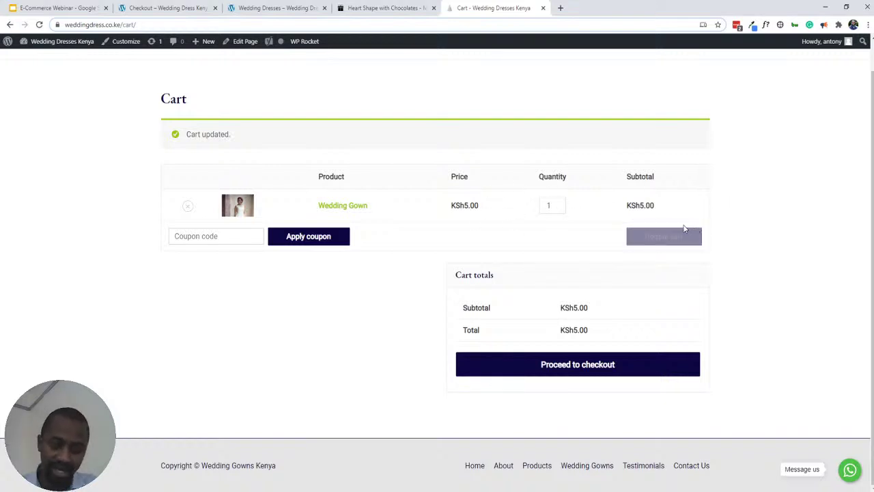
pyautogui.click(567, 368)
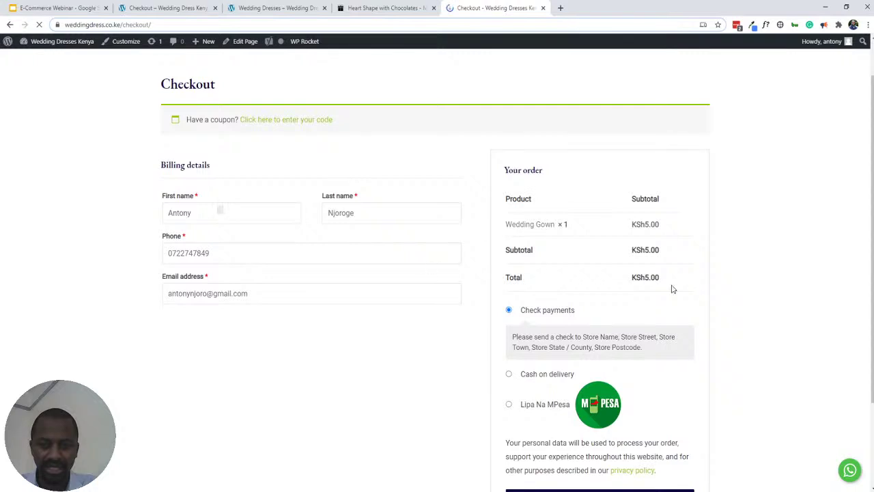
# - Choose Lipa Na MPesa as the payment method after trying Cash on delivery, then review the checkout
pyautogui.scroll(-3, 671, 286)
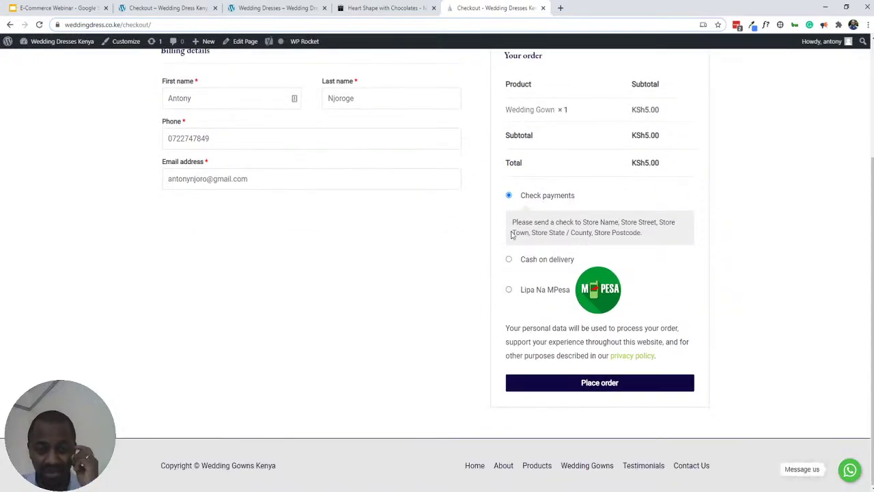
pyautogui.scroll(2, 531, 227)
pyautogui.scroll(-2, 533, 228)
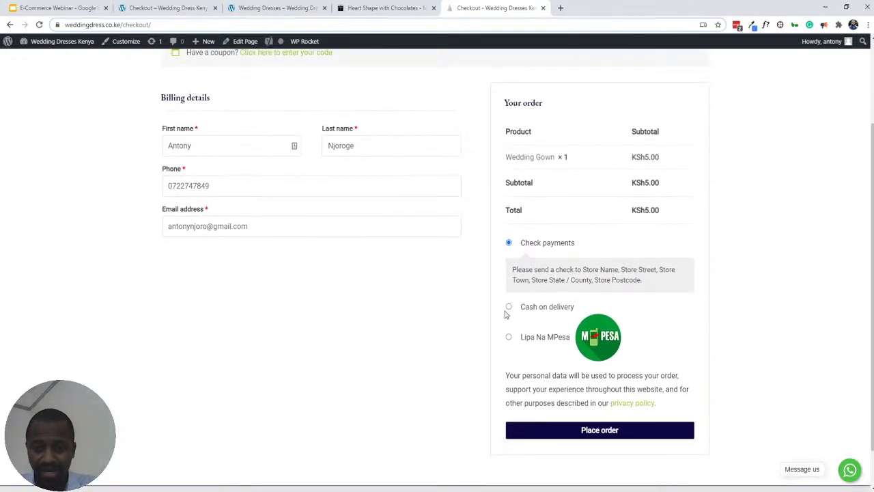
pyautogui.click(510, 308)
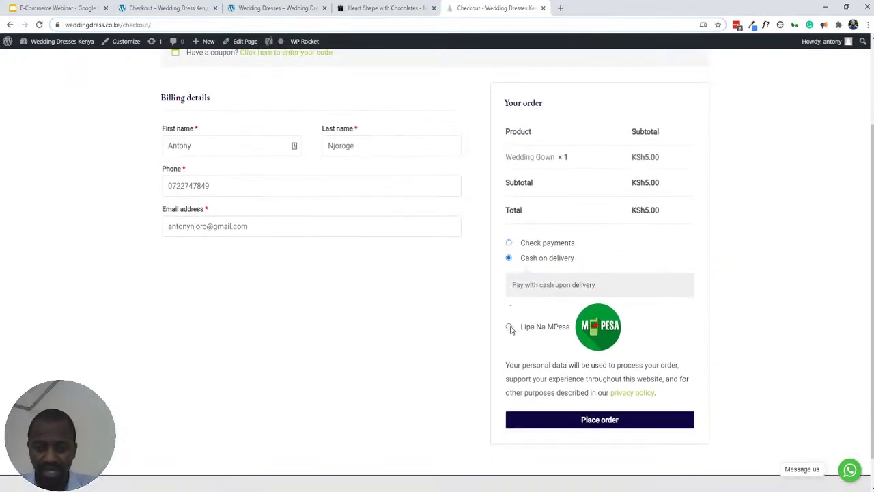
pyautogui.click(509, 327)
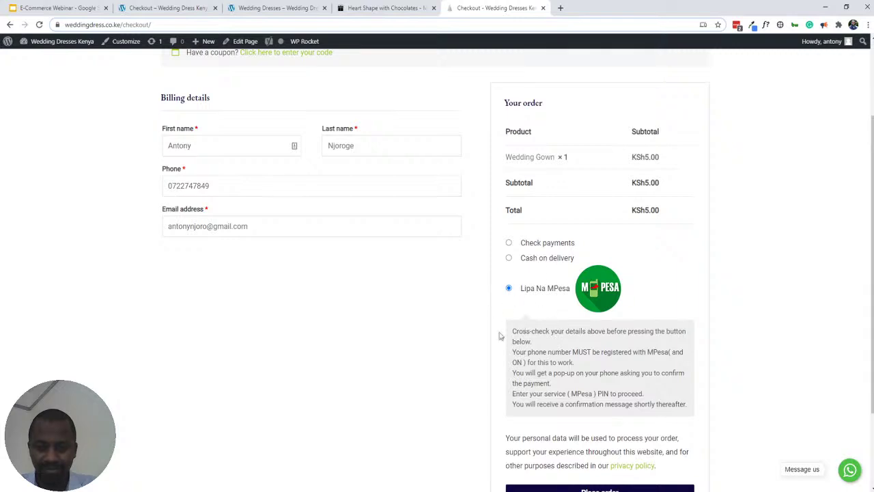
pyautogui.scroll(-2, 606, 301)
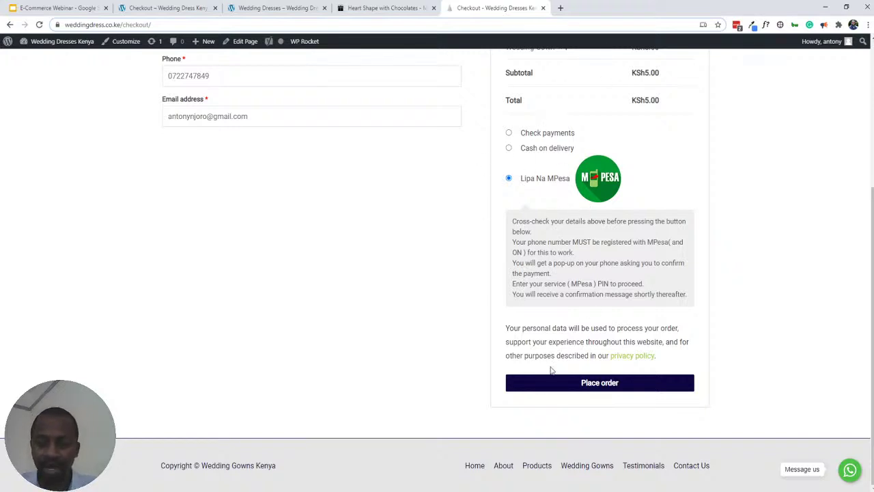
pyautogui.scroll(3, 522, 203)
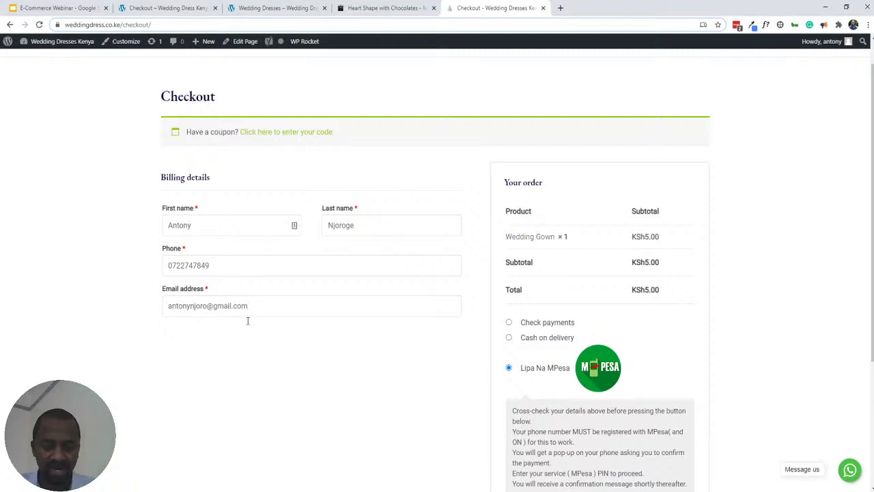
pyautogui.scroll(-3, 274, 271)
pyautogui.scroll(3, 241, 256)
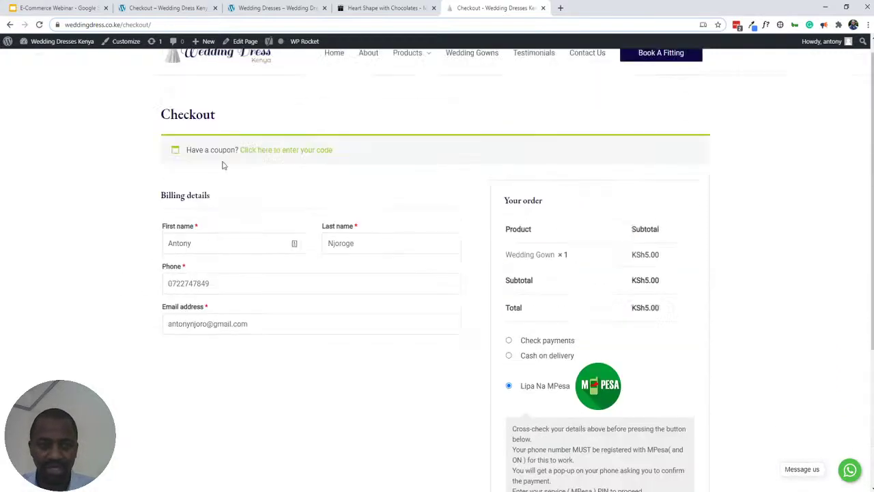
# - Look over the other store's checkout page
pyautogui.click(211, 9)
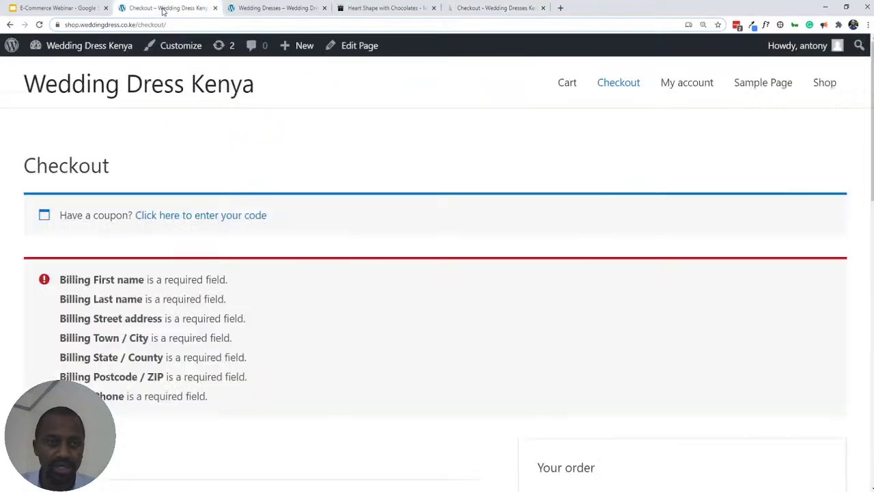
pyautogui.scroll(-10, 181, 293)
pyautogui.scroll(-1, 181, 293)
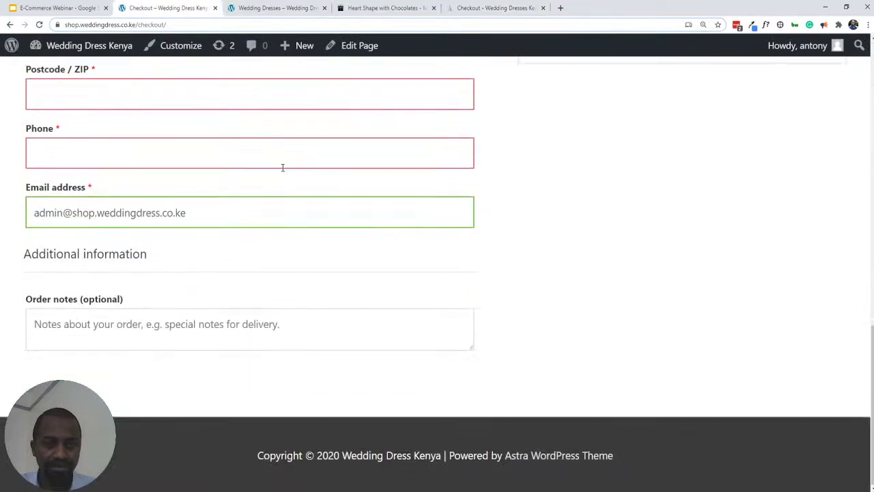
pyautogui.scroll(4, 283, 166)
# - On the weddingdress.co.ke checkout, highlight the billing phone number and the M-Pesa payment instructions
pyautogui.click(495, 10)
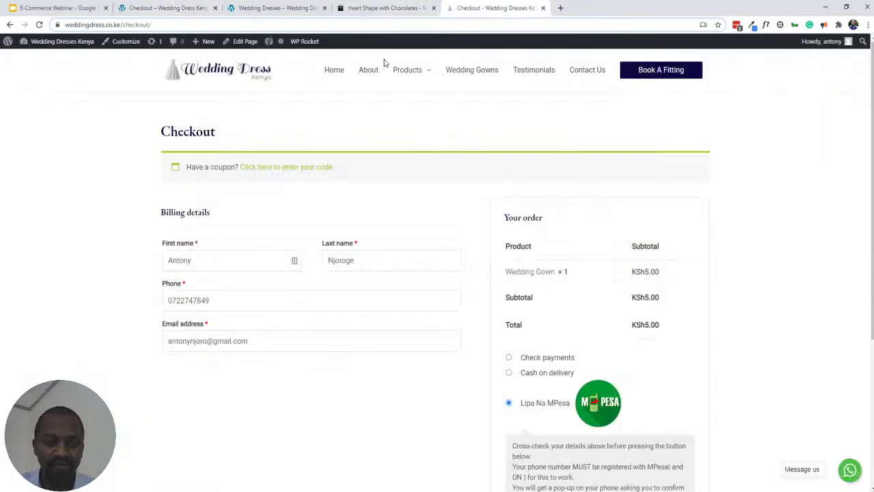
pyautogui.scroll(-2, 517, 265)
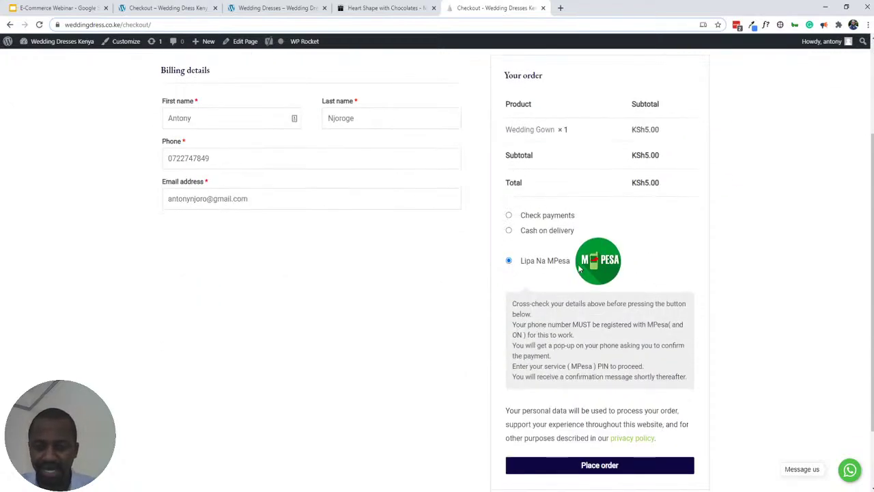
pyautogui.scroll(-1, 512, 273)
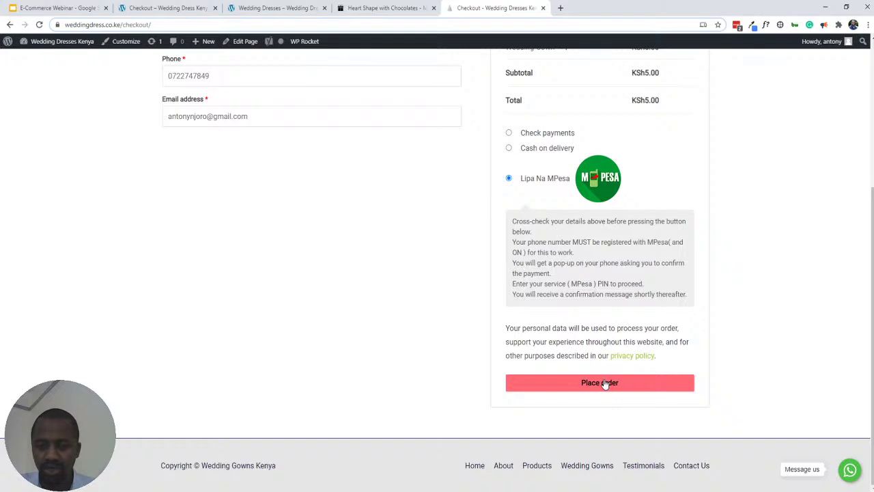
pyautogui.doubleClick(214, 77)
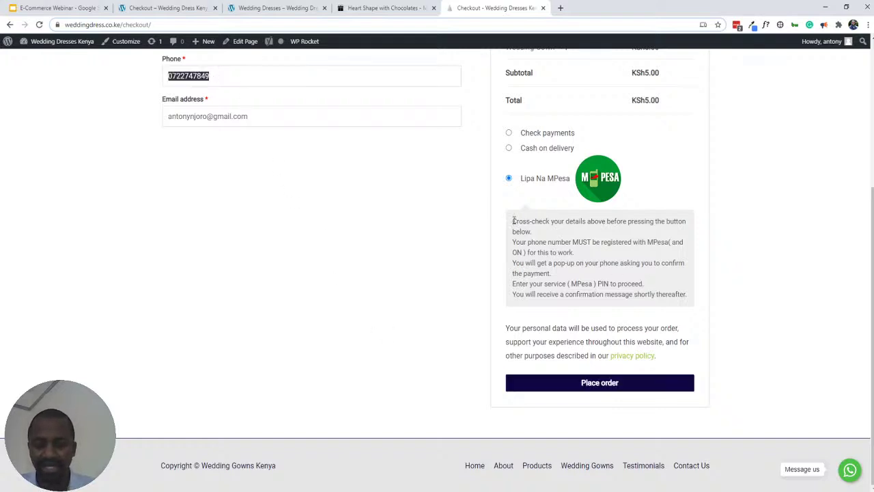
pyautogui.moveTo(513, 220); pyautogui.dragTo(693, 309)
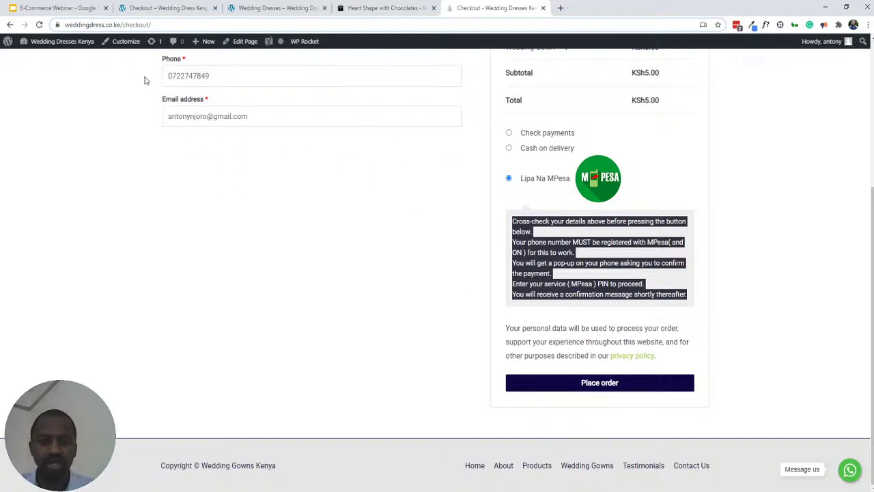
pyautogui.doubleClick(183, 76)
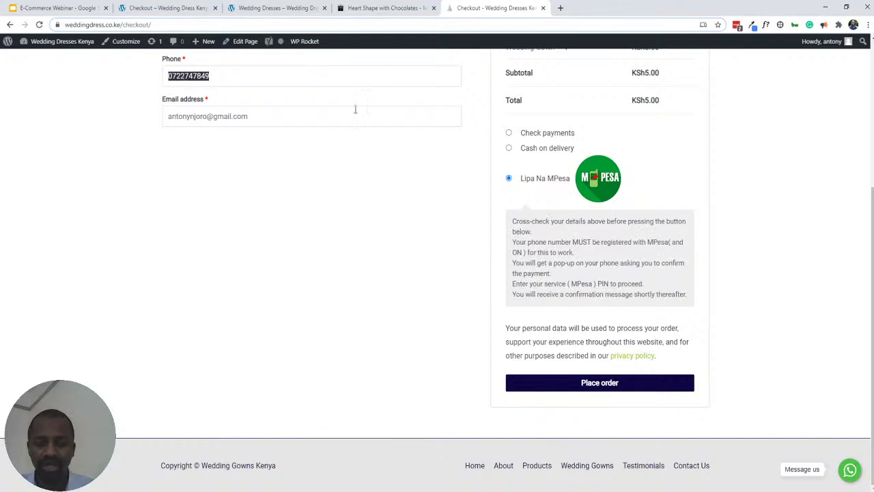
pyautogui.click(515, 285)
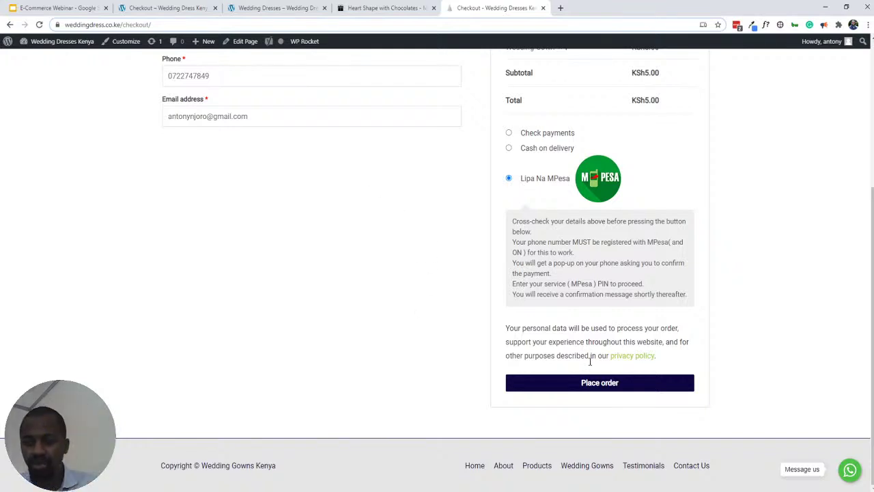
# - Place the KSh5.00 Wedding Gown order paying with Lipa Na MPesa
pyautogui.click(589, 384)
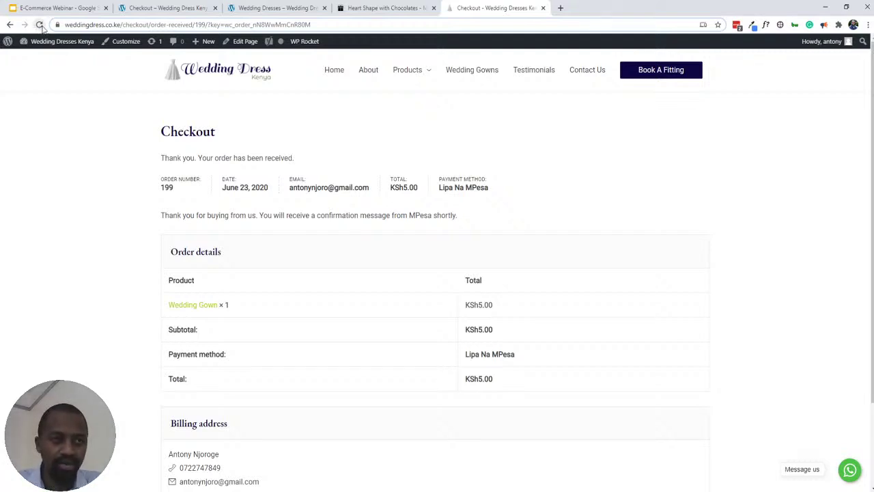
# - Reload the order-received page, highlight the order number, then return to the shop.weddingdress.co.ke checkout
pyautogui.click(39, 25)
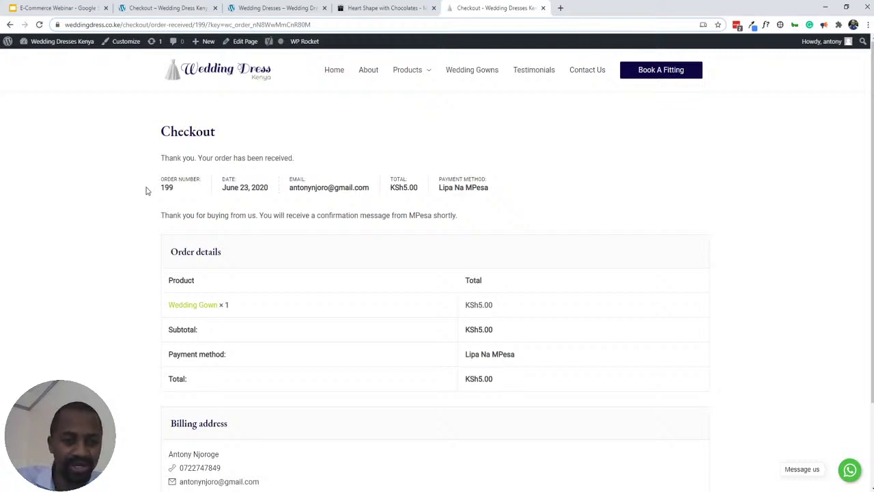
pyautogui.doubleClick(167, 186)
pyautogui.click(166, 184)
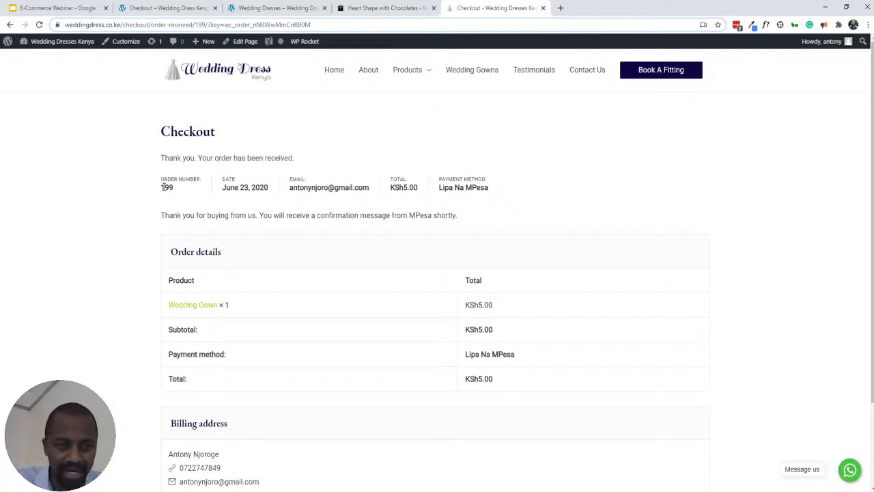
pyautogui.doubleClick(166, 184)
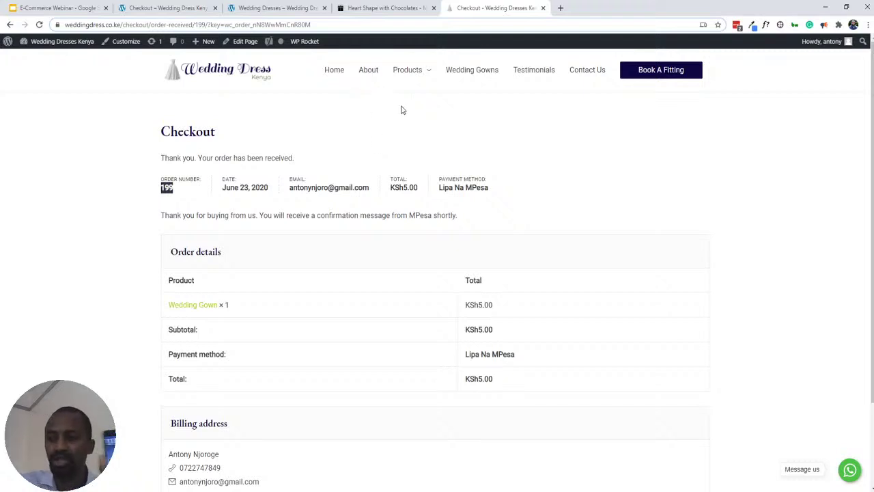
pyautogui.moveTo(391, 92)
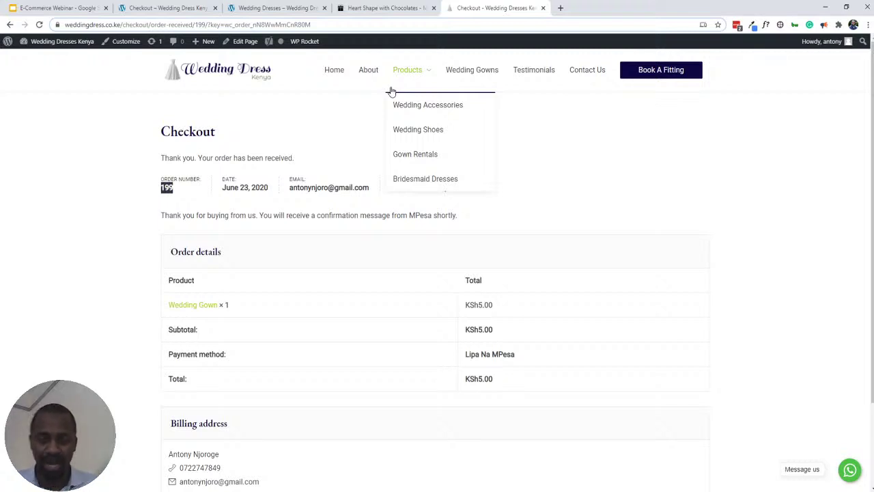
pyautogui.click(143, 7)
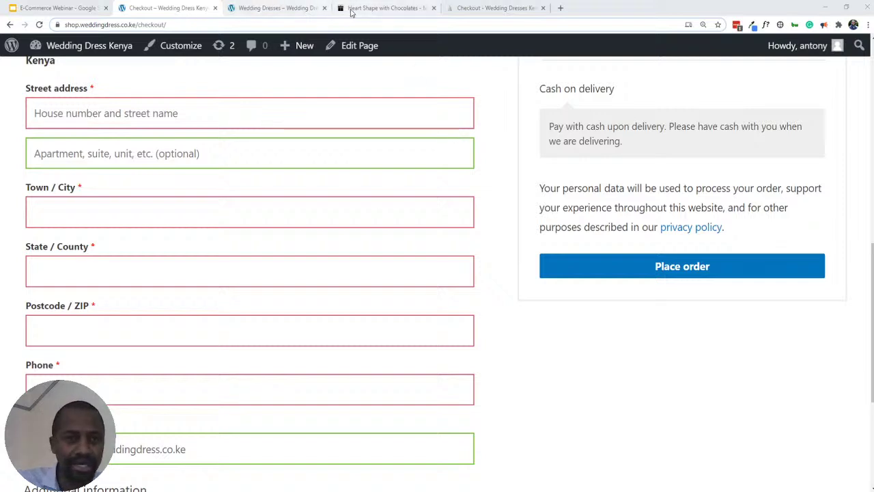
# - From the order-received tab, open the site dashboard in a background tab
pyautogui.click(464, 10)
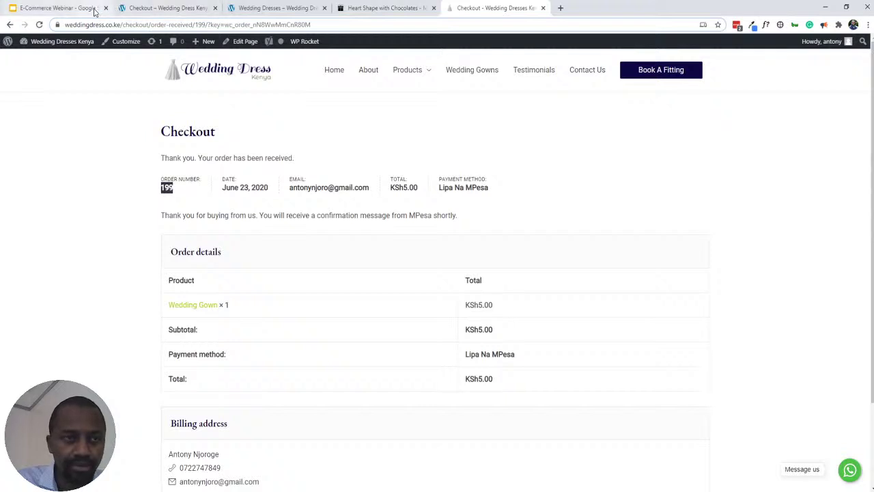
pyautogui.moveTo(55, 42)
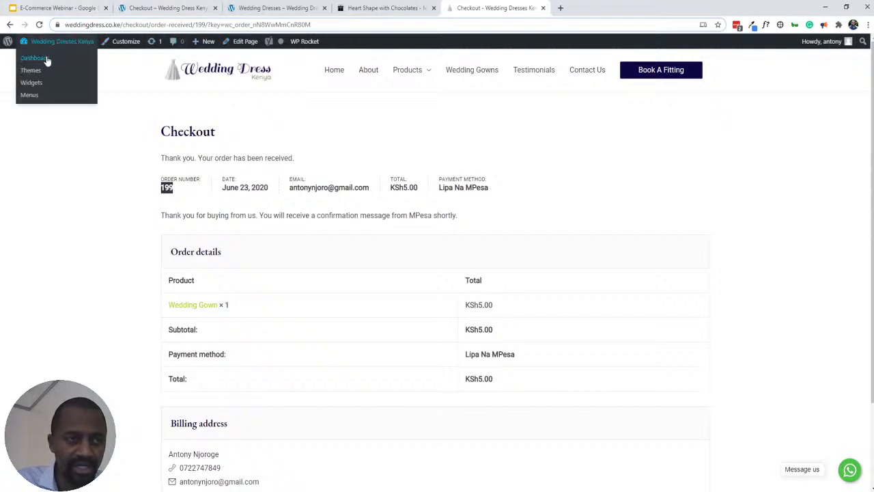
pyautogui.middleClick(56, 61)
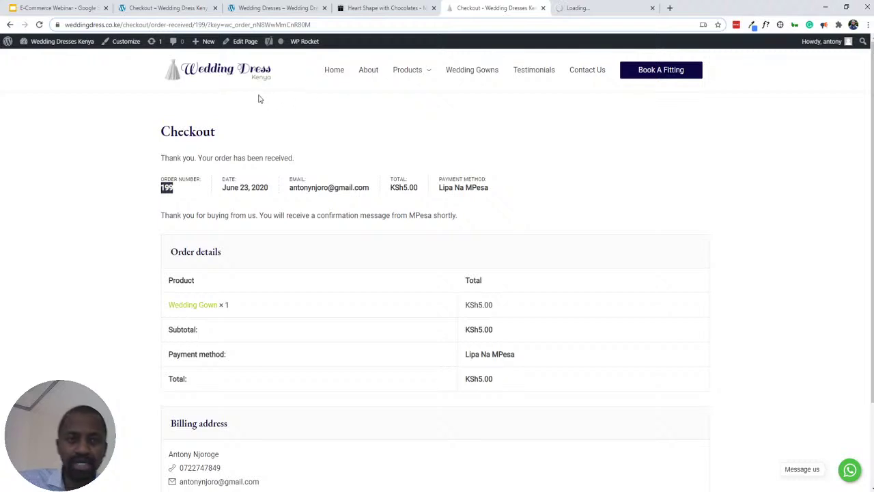
# - On the Wedding Dresses category page, open another dashboard tab, then close the extra dashboard and order-received tabs
pyautogui.click(264, 11)
pyautogui.moveTo(48, 58)
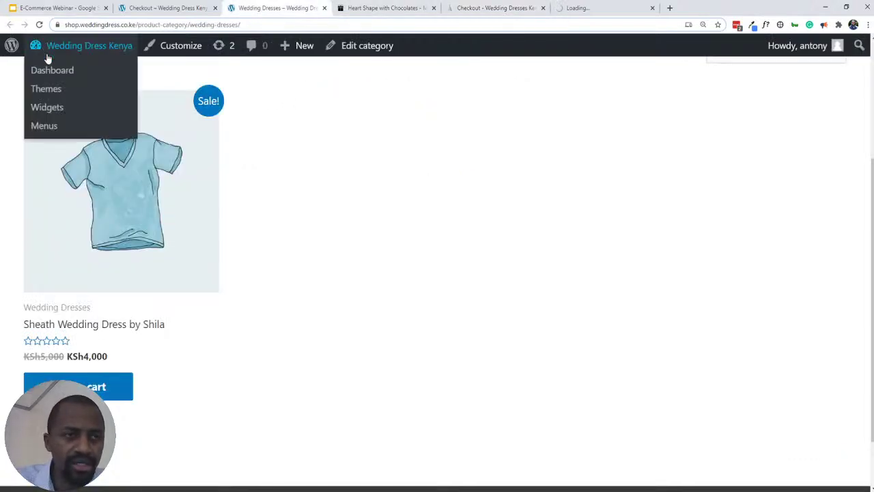
pyautogui.middleClick(50, 73)
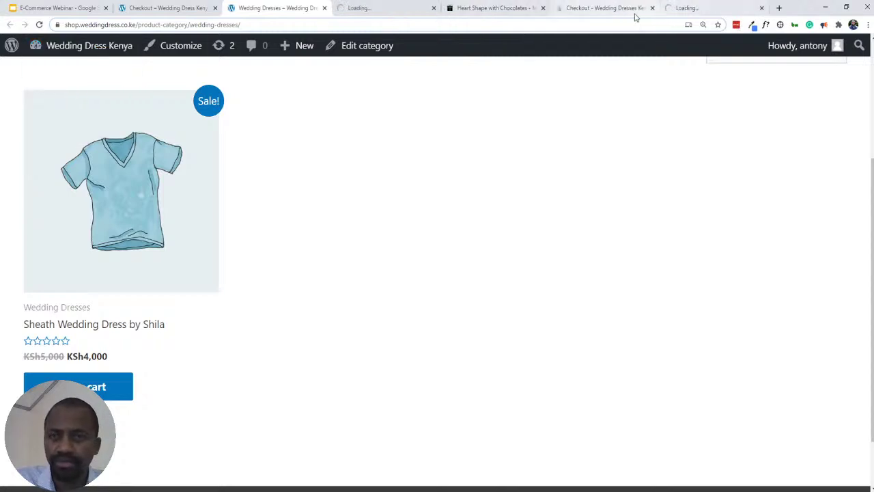
pyautogui.middleClick(690, 12)
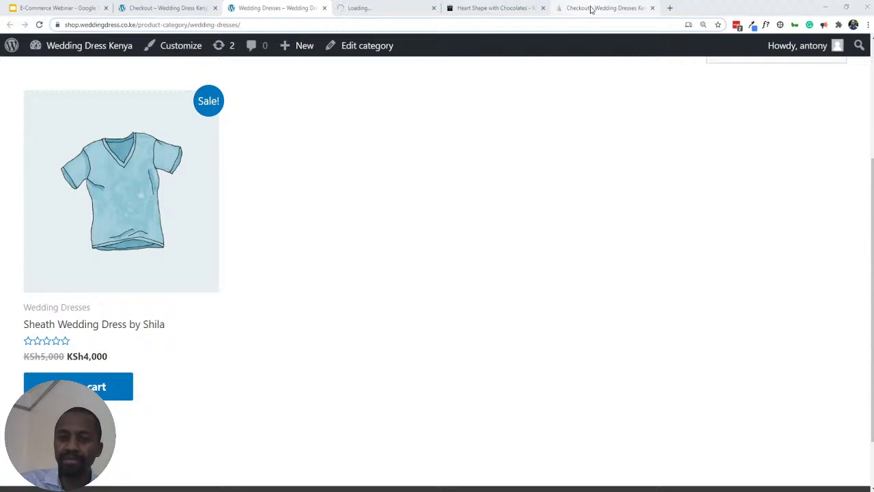
pyautogui.middleClick(592, 9)
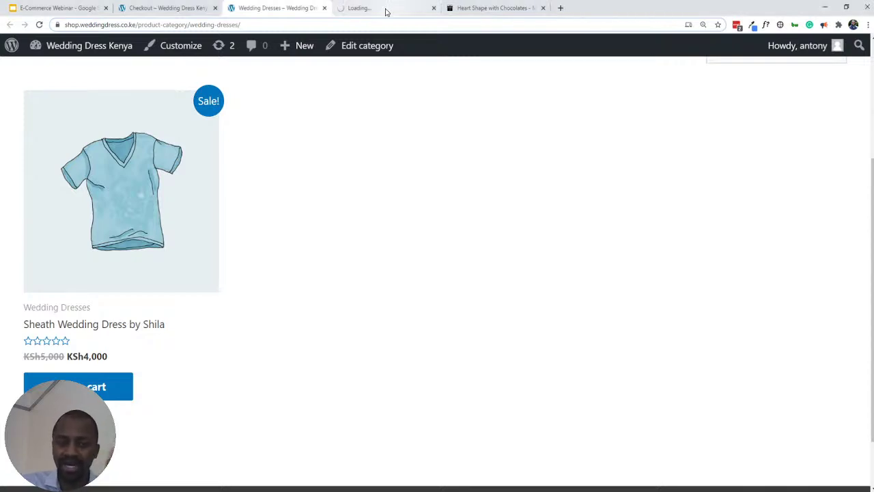
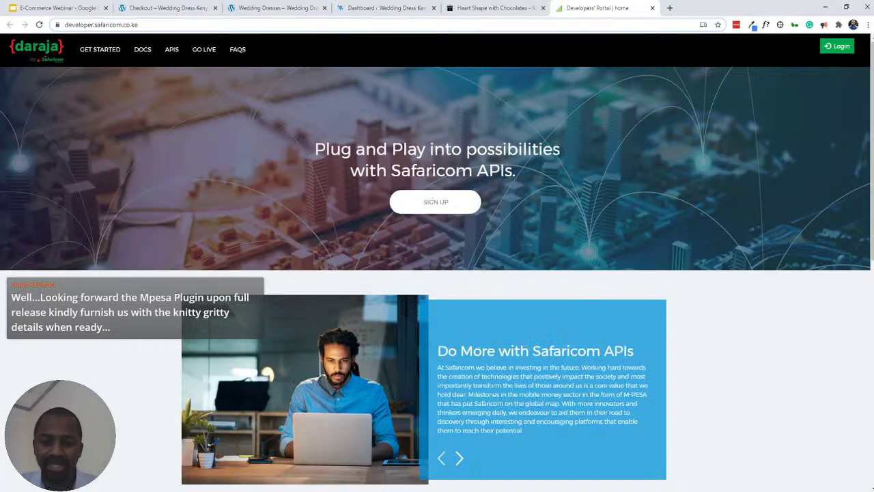
# - Open the Daraja developer portal's Log In Or Register page and select its web address
pyautogui.scroll(-4, 447, 152)
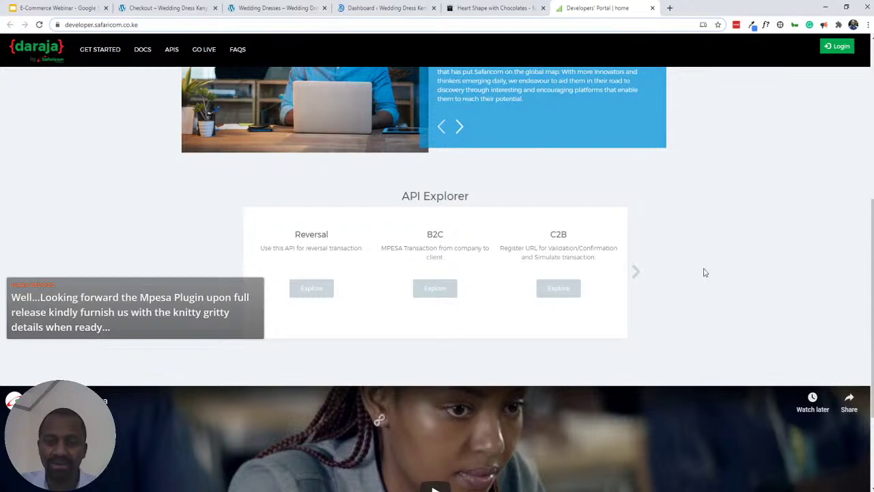
pyautogui.scroll(5, 666, 215)
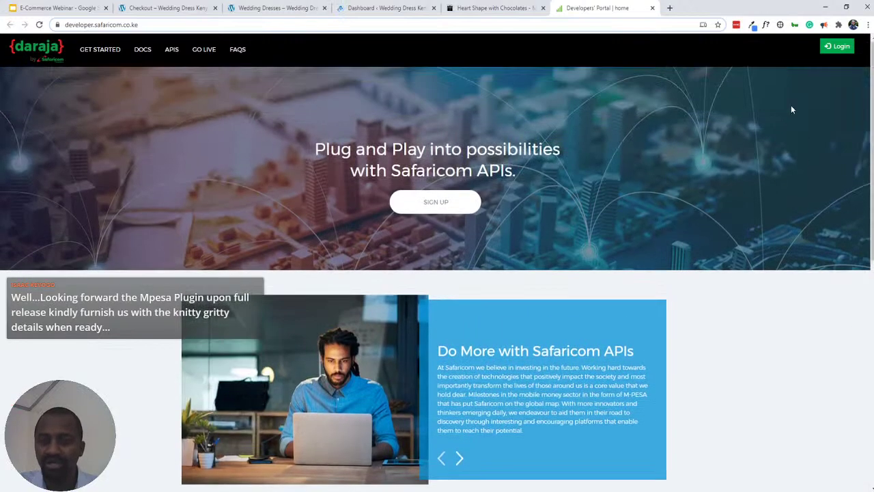
pyautogui.click(832, 53)
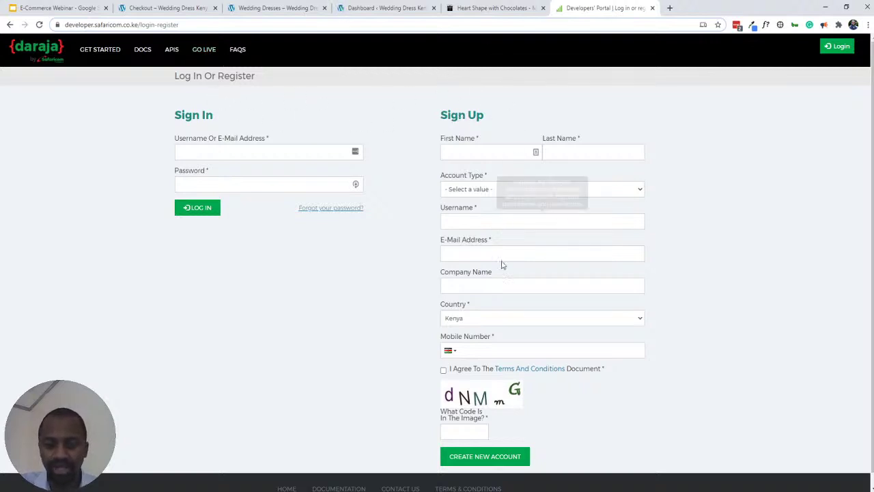
pyautogui.click(77, 28)
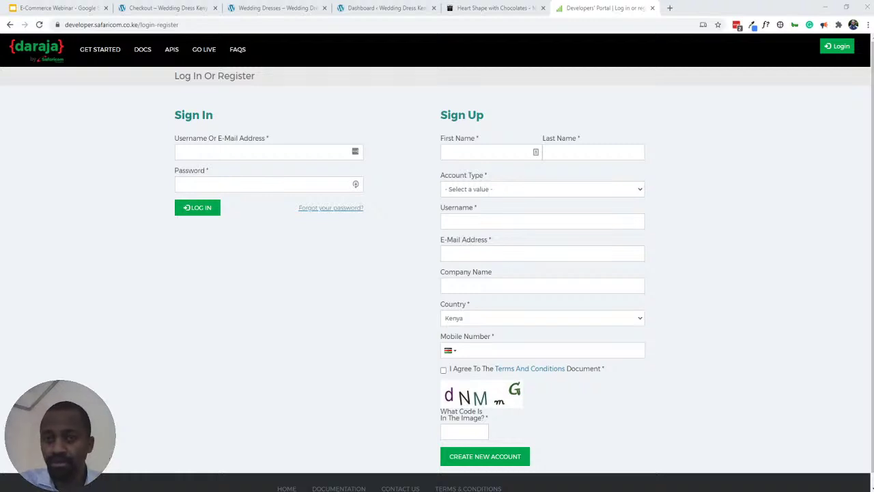
# - Open the WooCommerce Payments overview in a new tab and toggle Check payments off and on
pyautogui.click(708, 6)
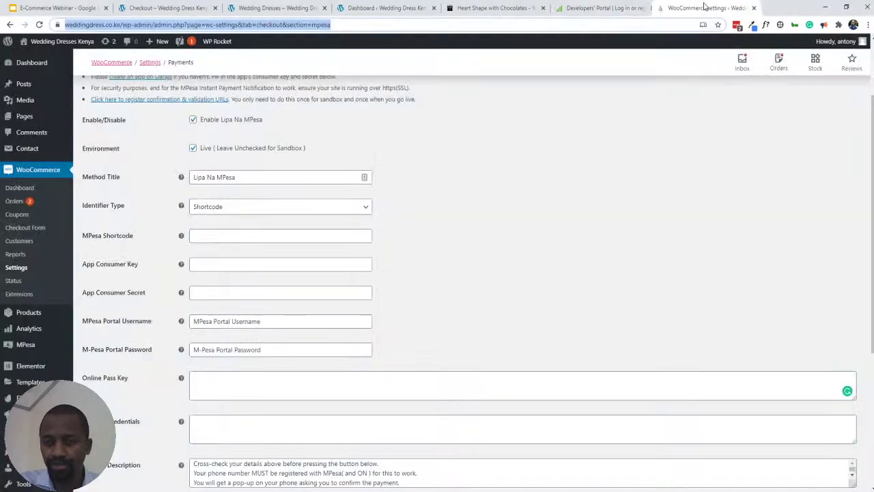
pyautogui.scroll(2, 508, 175)
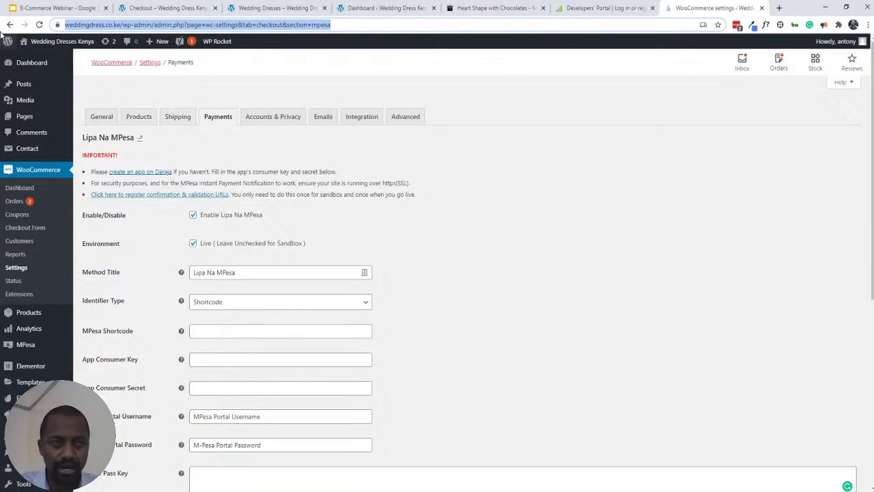
pyautogui.middleClick(10, 25)
pyautogui.click(717, 8)
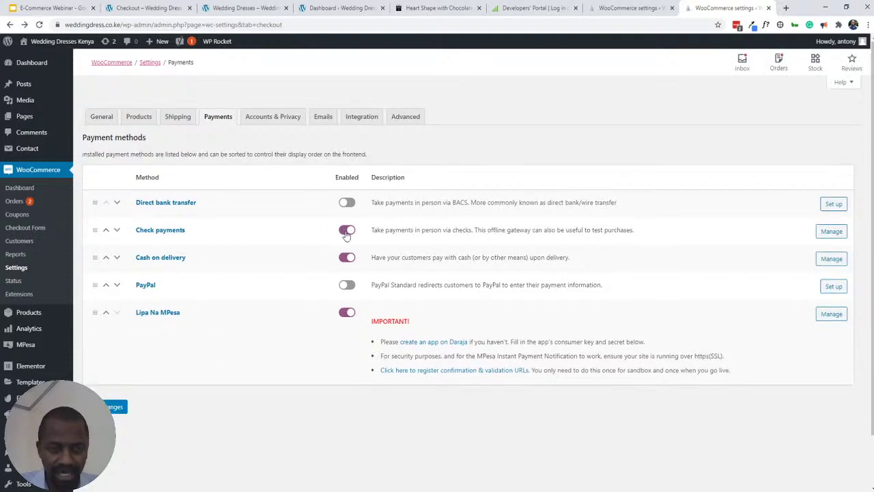
pyautogui.click(347, 231)
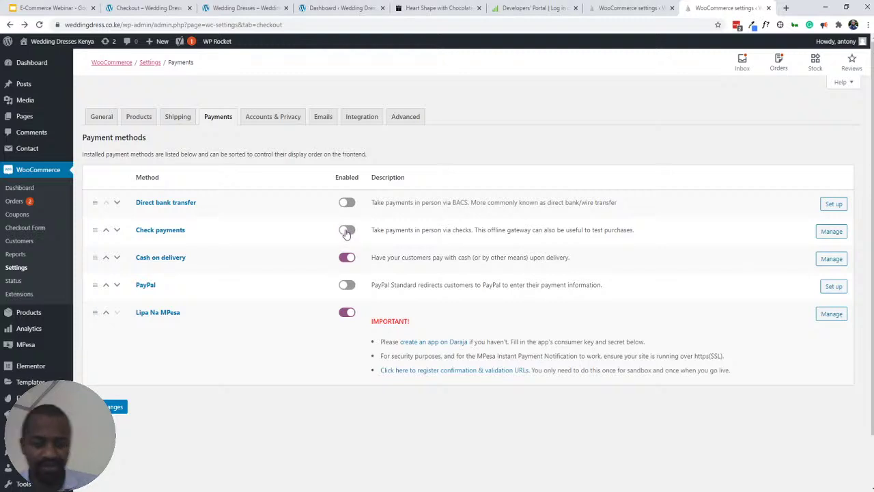
pyautogui.click(347, 231)
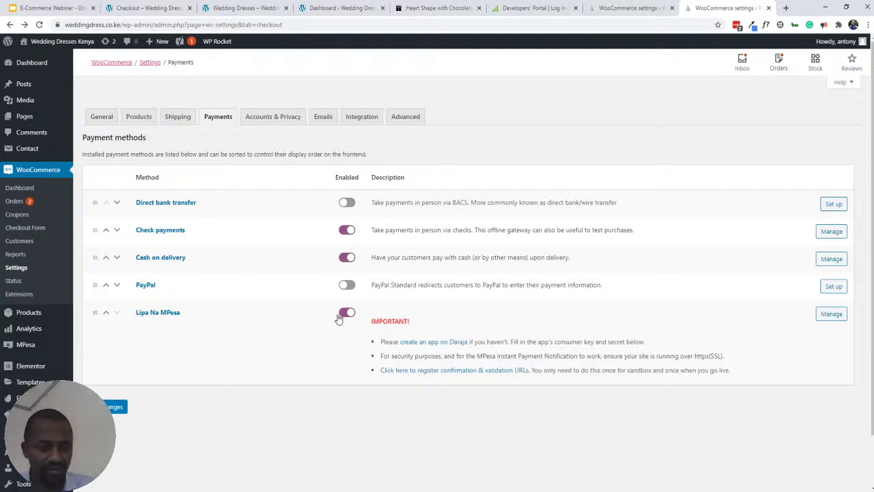
# - Move Lipa Na MPesa up past PayPal, Cash on delivery and Check payments to the top
pyautogui.click(106, 314)
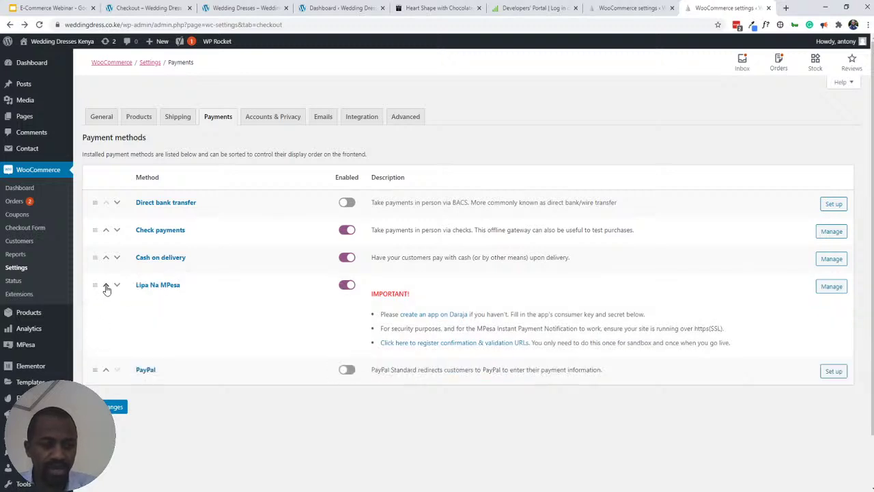
pyautogui.click(106, 287)
pyautogui.click(106, 258)
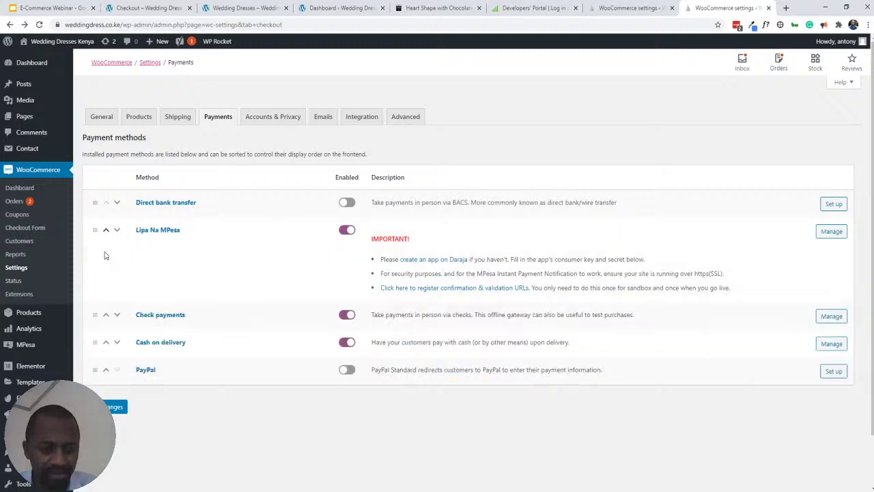
pyautogui.click(106, 230)
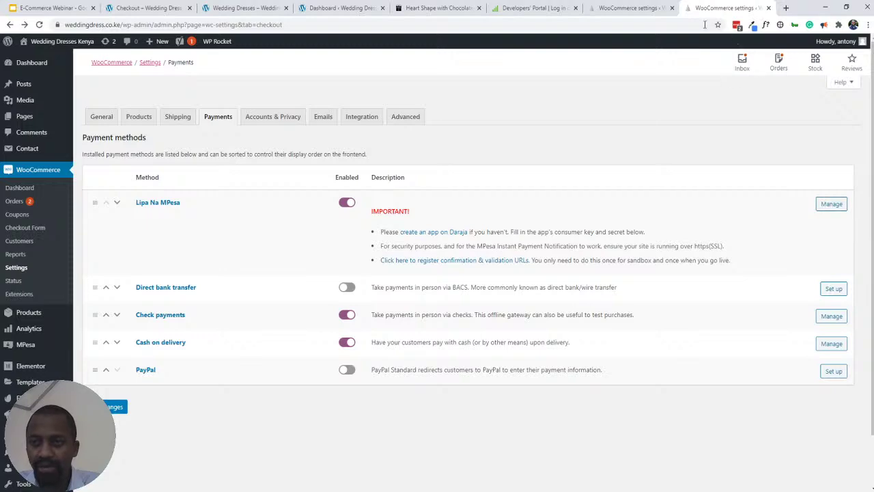
# - Replace the Lipa Na MPesa account name with 'WeddingDressKenya'
pyautogui.click(629, 8)
pyautogui.scroll(-2, 410, 232)
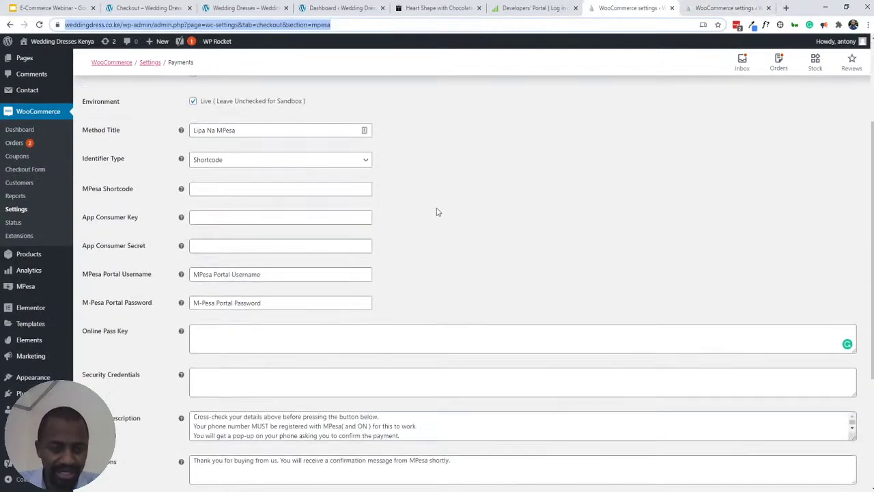
pyautogui.scroll(1, 472, 226)
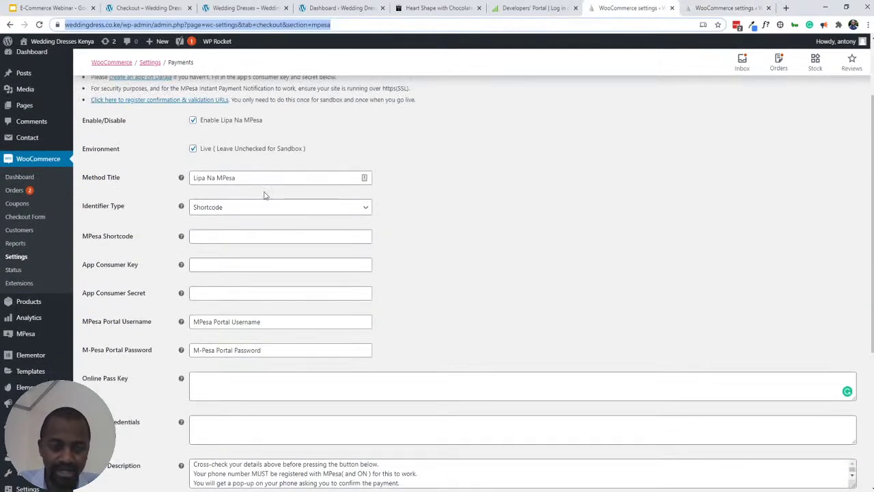
pyautogui.scroll(-4, 289, 194)
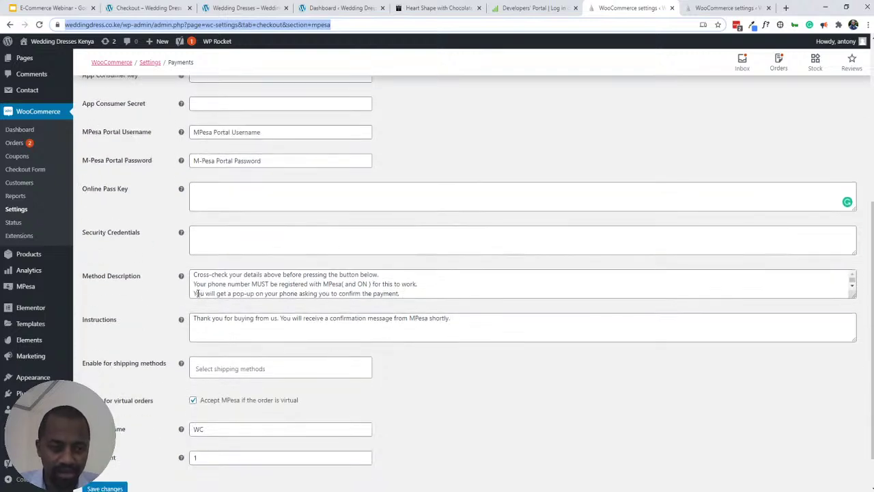
pyautogui.scroll(-1, 197, 293)
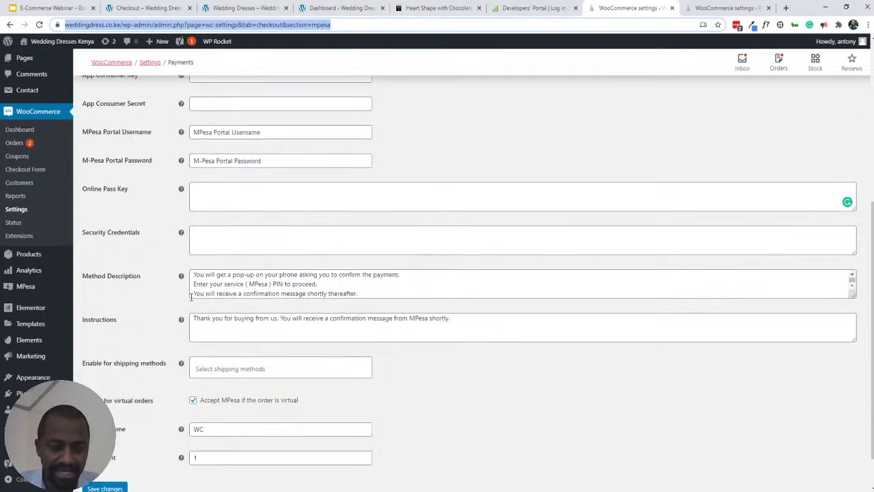
pyautogui.click(209, 429)
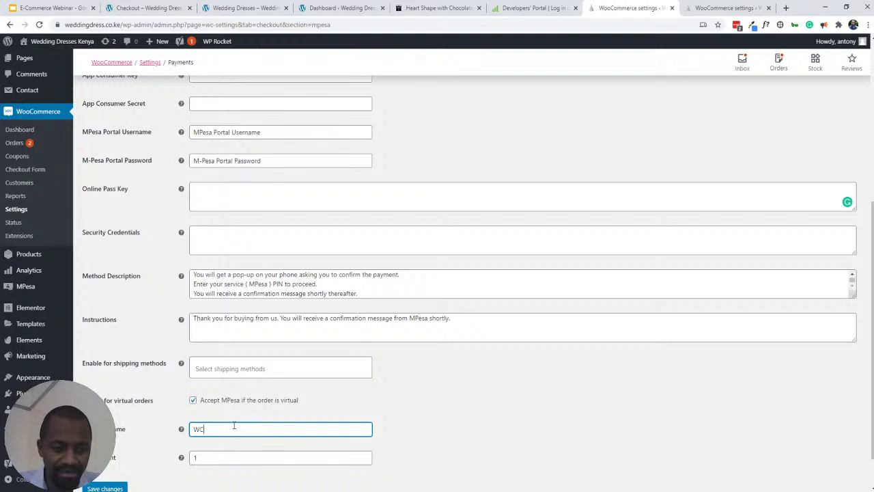
pyautogui.moveTo(233, 425); pyautogui.dragTo(185, 434)
pyautogui.click(212, 416)
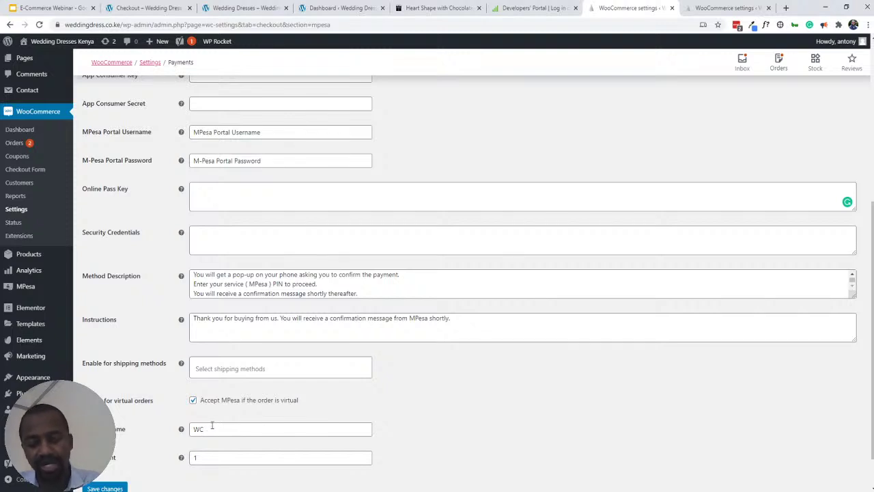
pyautogui.moveTo(212, 425); pyautogui.dragTo(171, 431)
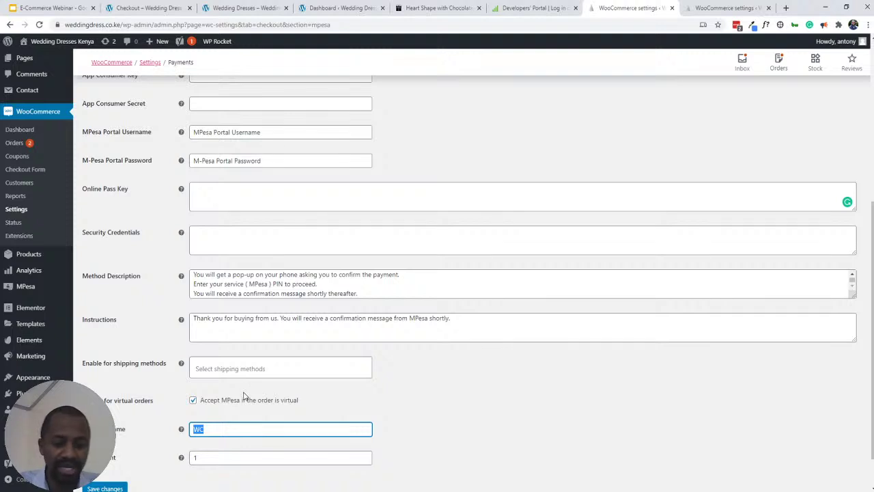
pyautogui.write('WEdd')
pyautogui.press('BackSpace')
pyautogui.press('BackSpace')
pyautogui.press('BackSpace')
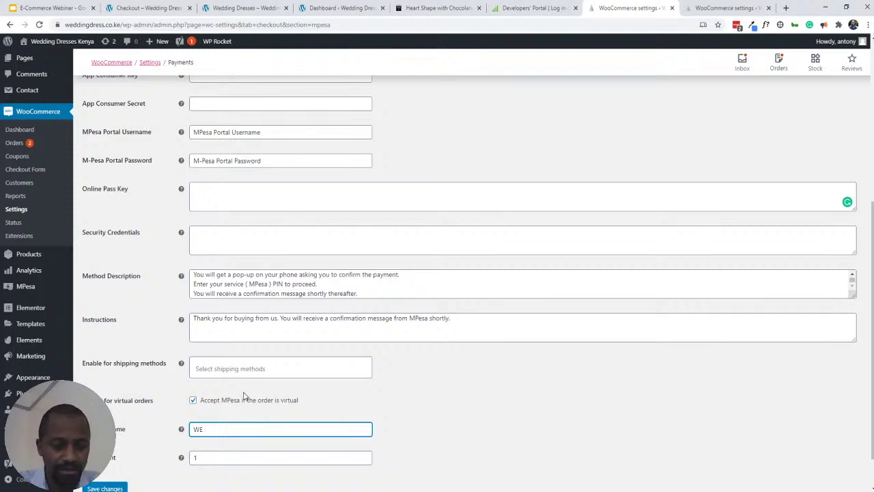
pyautogui.write('ddin')
pyautogui.press('BackSpace')
pyautogui.press('BackSpace')
pyautogui.press('BackSpace')
pyautogui.press('BackSpace')
pyautogui.write('edding')
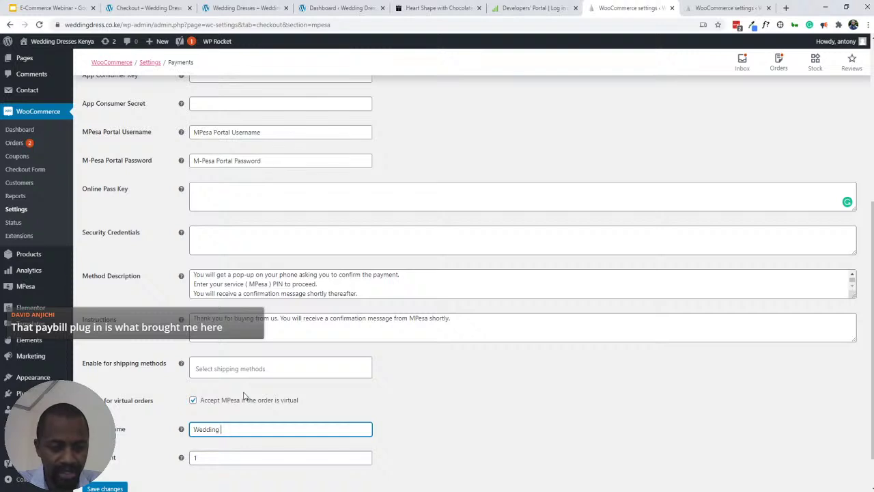
pyautogui.press('BackSpace')
pyautogui.write('D')
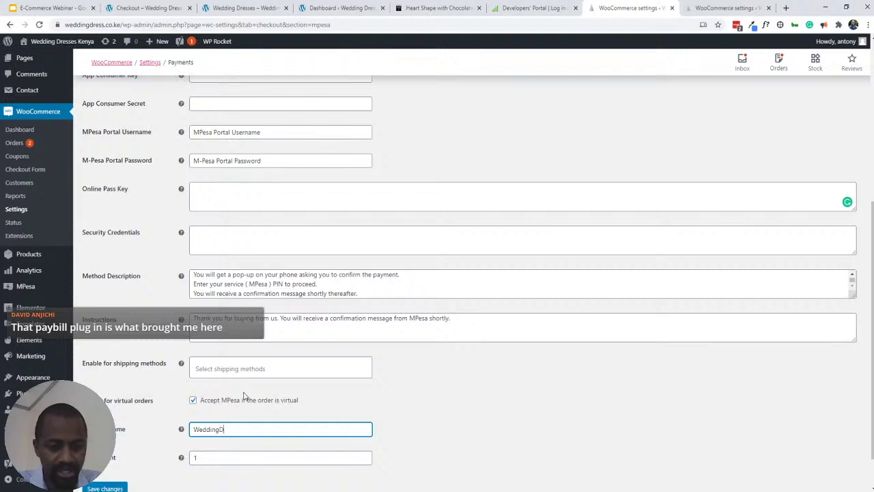
pyautogui.write('ressKenya')
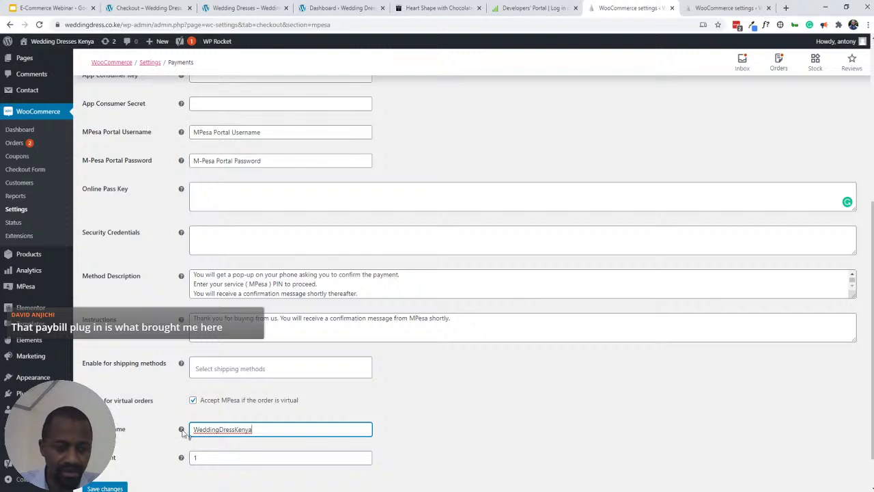
# - Shorten the account name from WeddingDressKenya to 'WDK'
pyautogui.moveTo(182, 430)
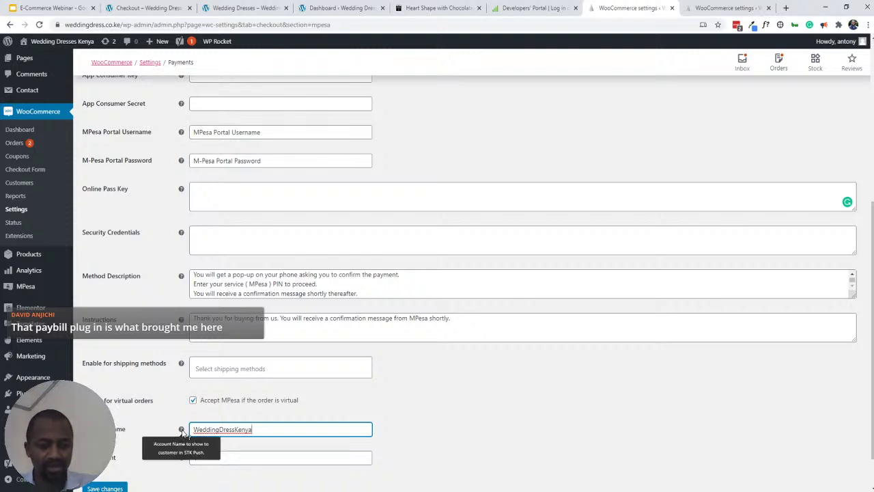
pyautogui.doubleClick(230, 435)
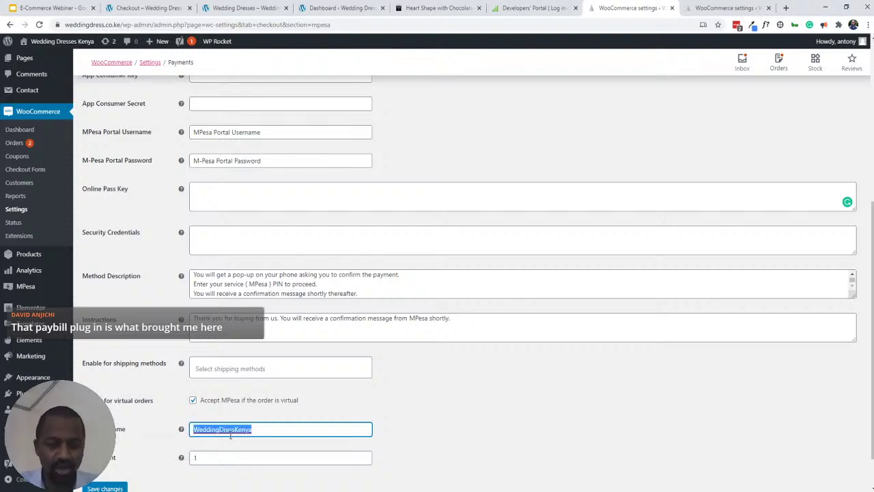
pyautogui.write('W')
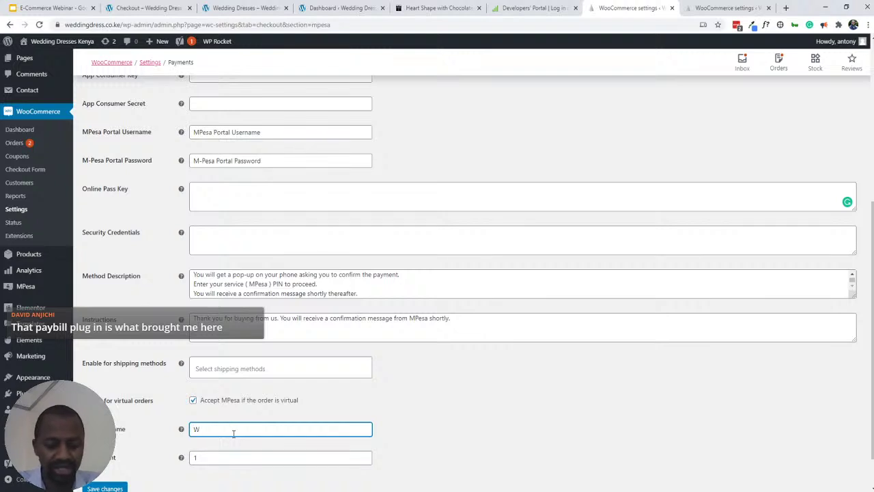
pyautogui.write('DK')
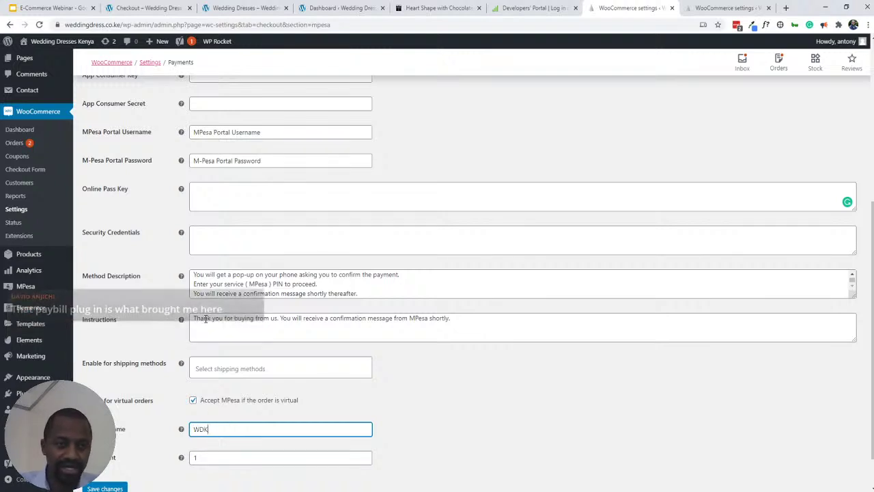
pyautogui.scroll(2, 212, 410)
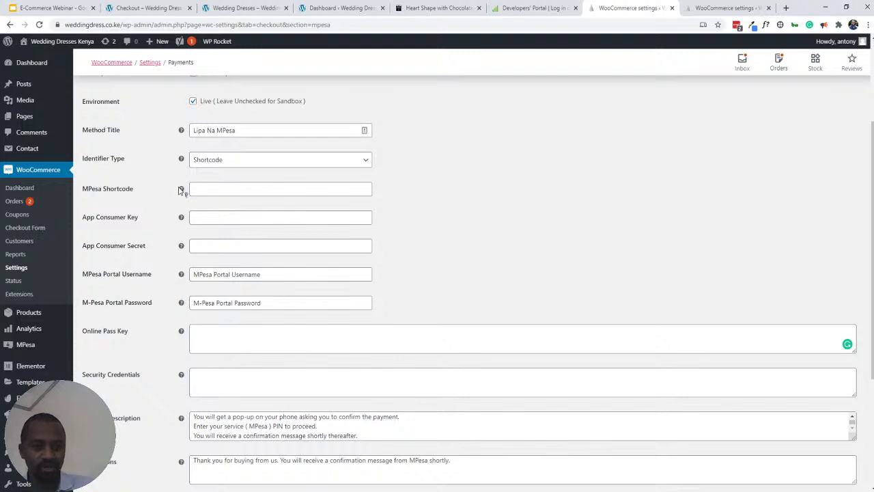
# - Check the Daraja portal tab, then close the extra Lipa Na MPesa settings tab
pyautogui.moveTo(182, 189)
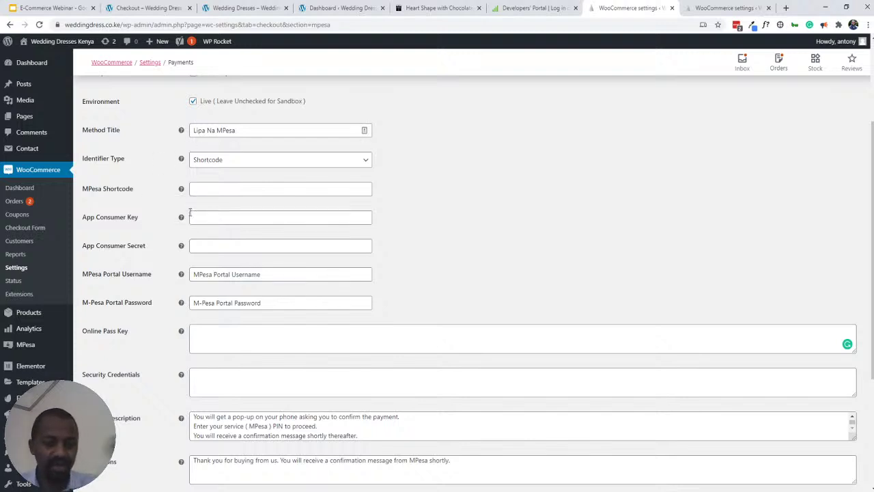
pyautogui.scroll(-1, 179, 214)
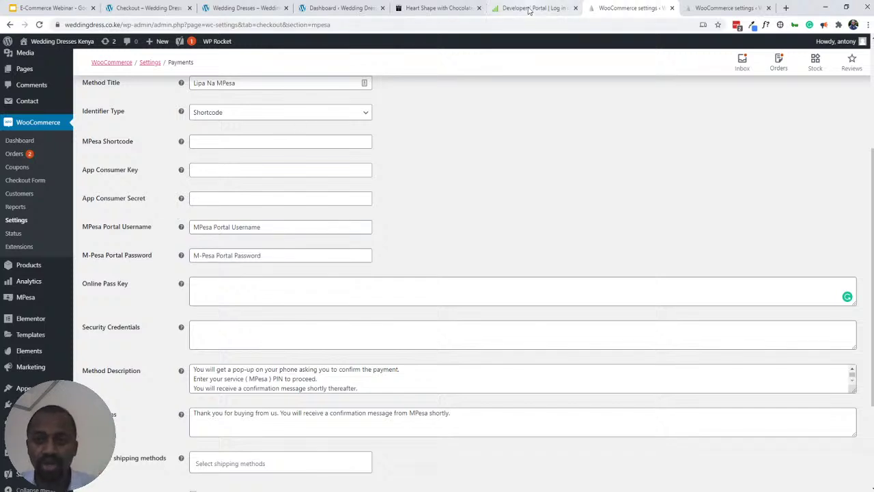
pyautogui.hotkey('ctrl', 'shift', 'Tab')
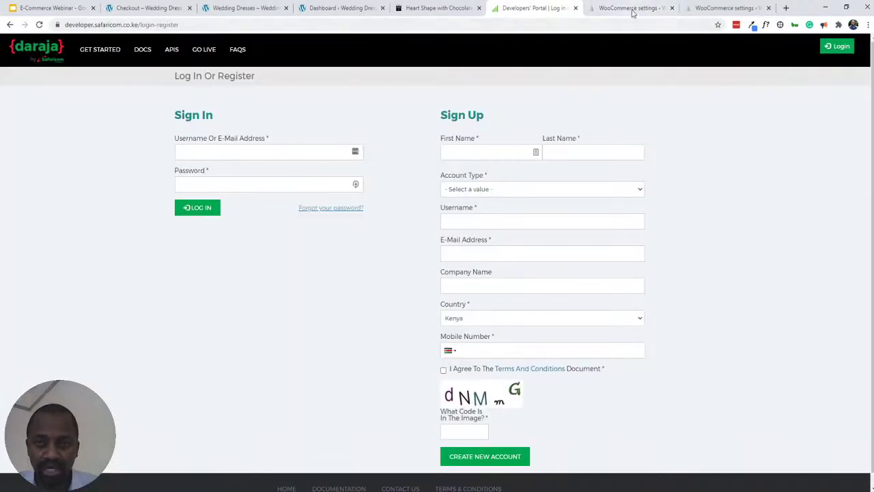
pyautogui.click(632, 8)
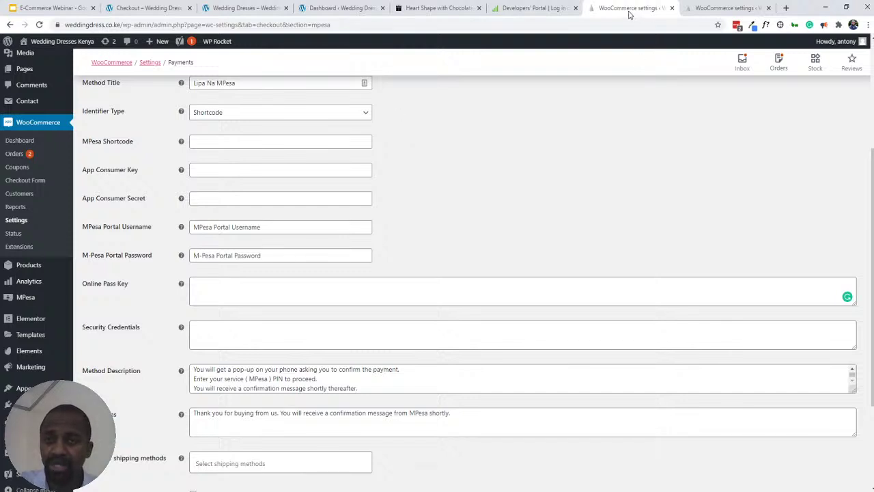
pyautogui.hotkey('ctrl', 'w')
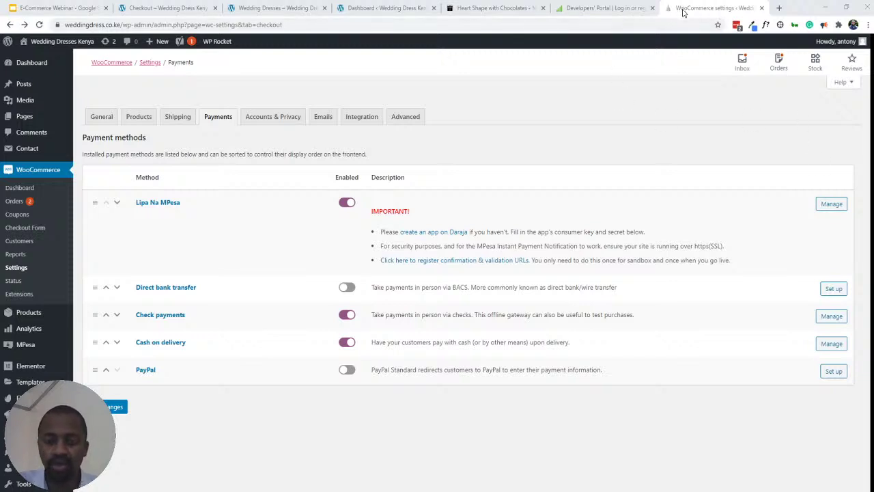
pyautogui.hotkey('ctrl', 'w')
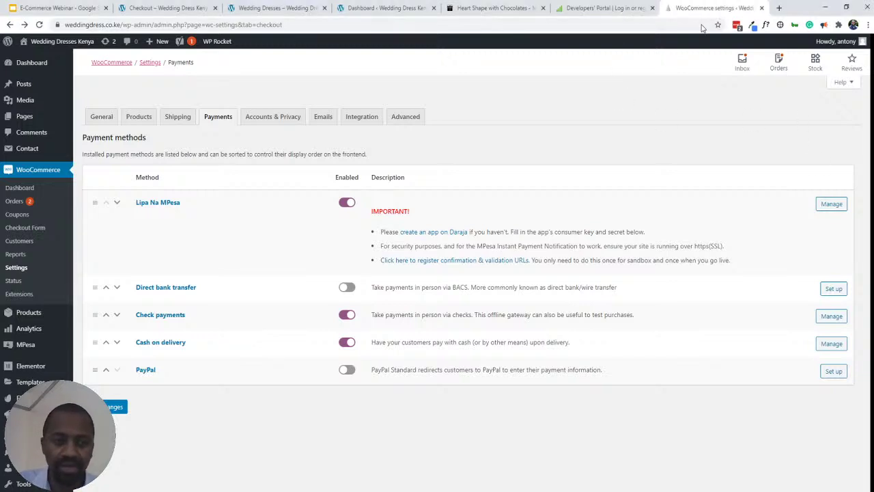
pyautogui.hotkey('ctrl', 'shift', 't')
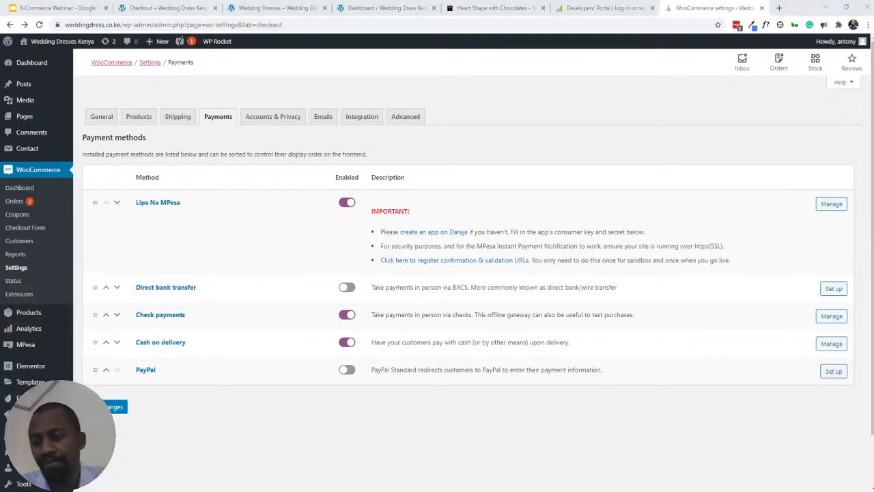
pyautogui.click(586, 15)
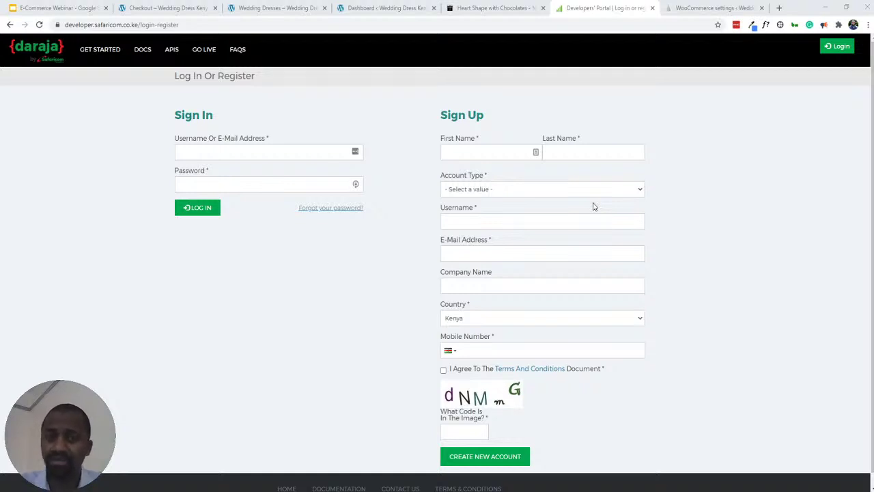
pyautogui.click(710, 8)
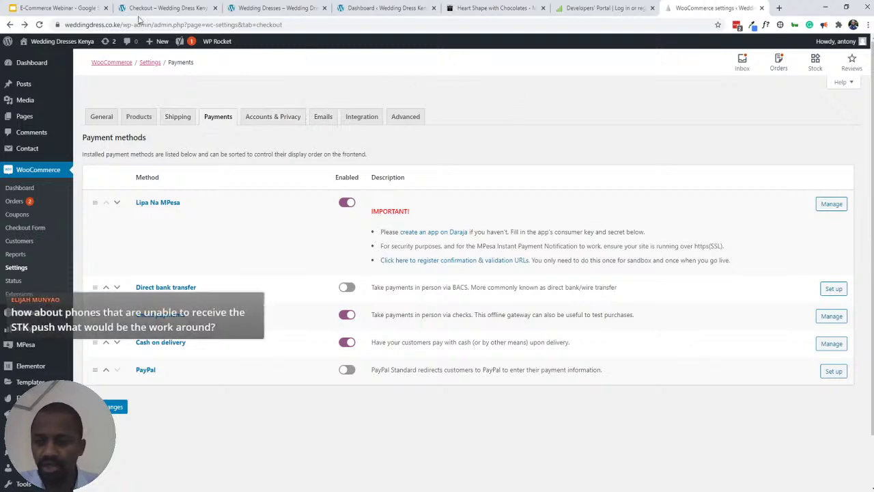
# - In a new settings tab, open the Cash on delivery method's settings from Payments
pyautogui.middleClick(10, 26)
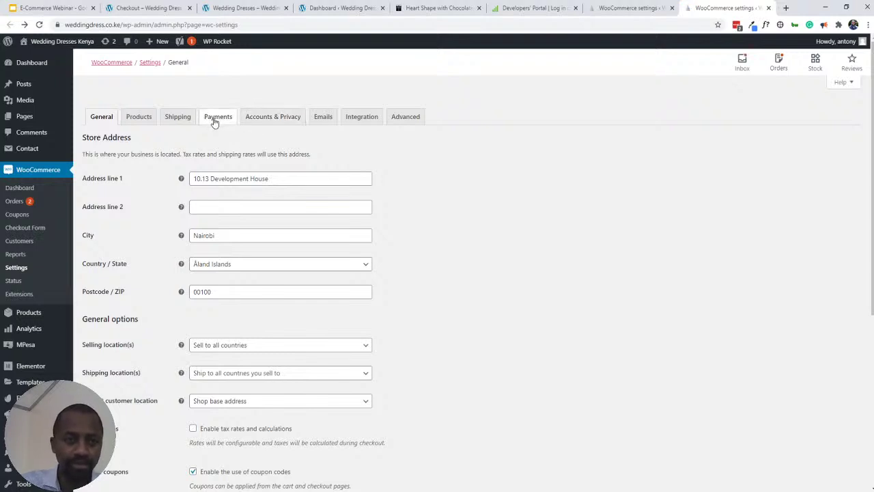
pyautogui.click(216, 120)
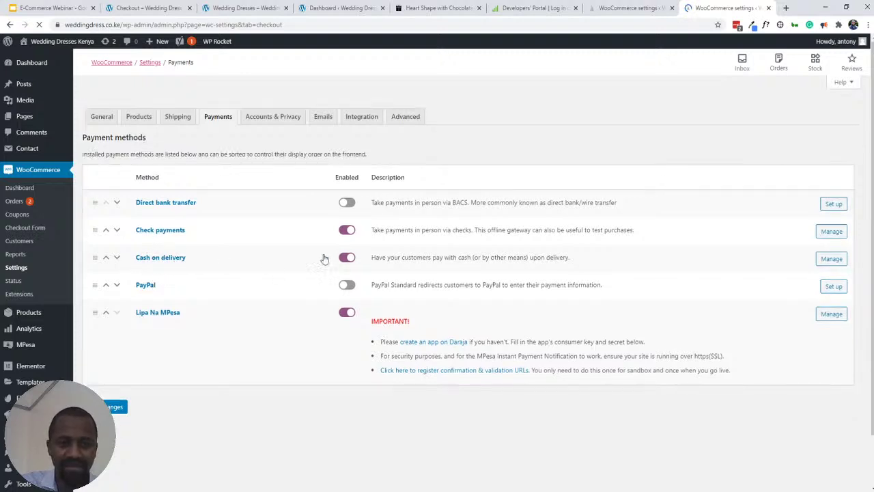
pyautogui.click(832, 260)
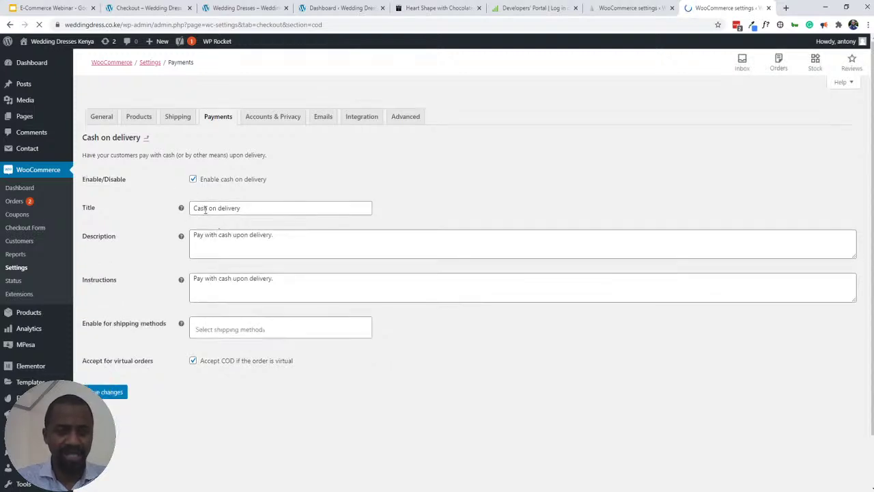
# - Retitle Cash on delivery 'Pay Using M-Pesa' and start its description with 'Kindly send the payment'
pyautogui.tripleClick(205, 210)
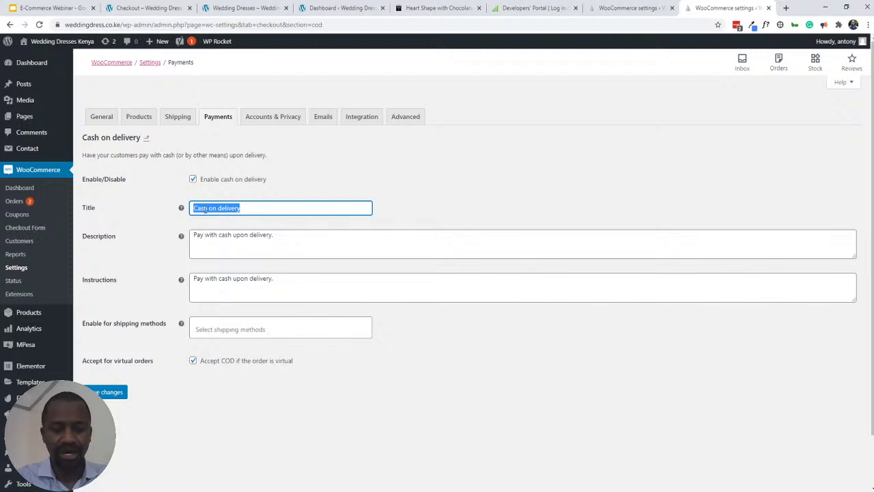
pyautogui.write('P')
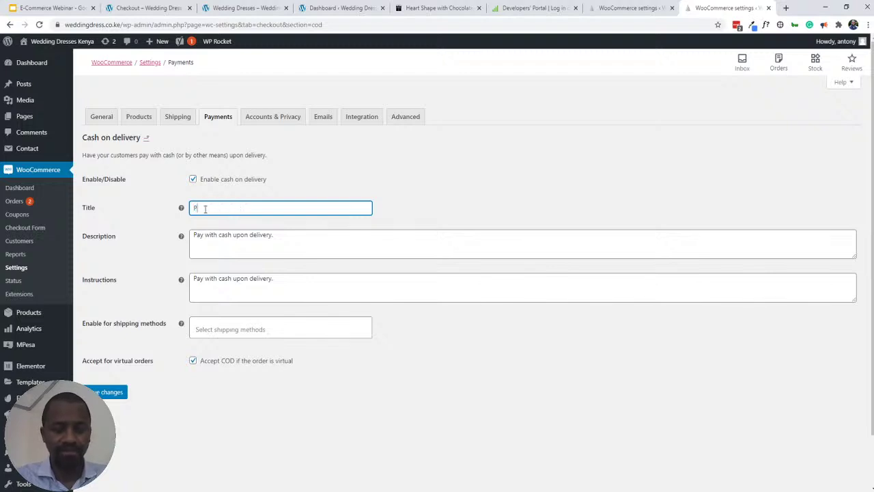
pyautogui.write('ay')
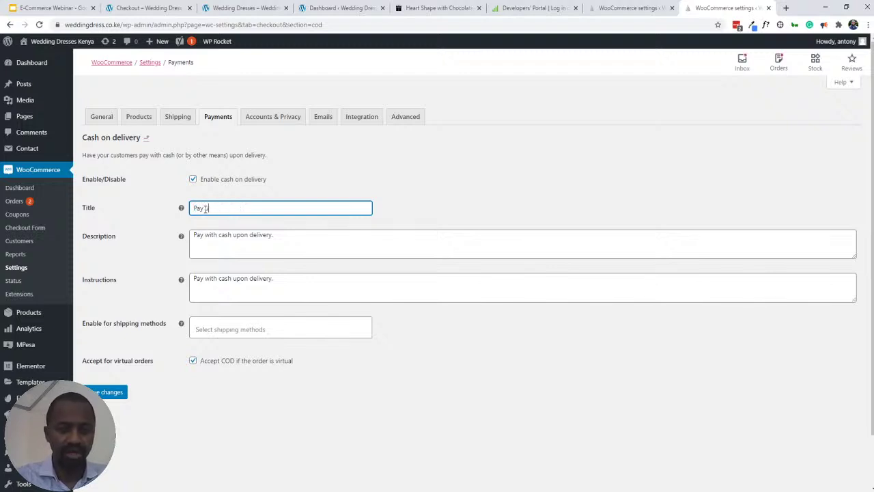
pyautogui.write(' Using M-Pe')
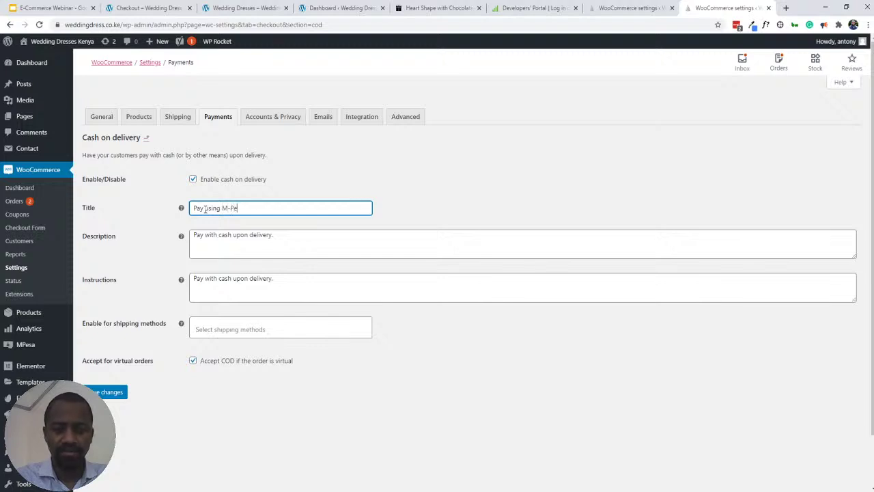
pyautogui.write('sa')
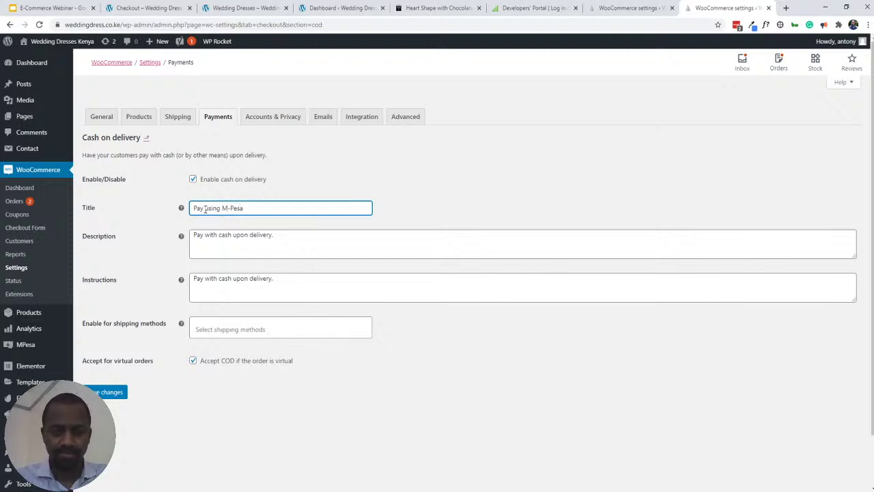
pyautogui.click(235, 234)
pyautogui.tripleClick(233, 235)
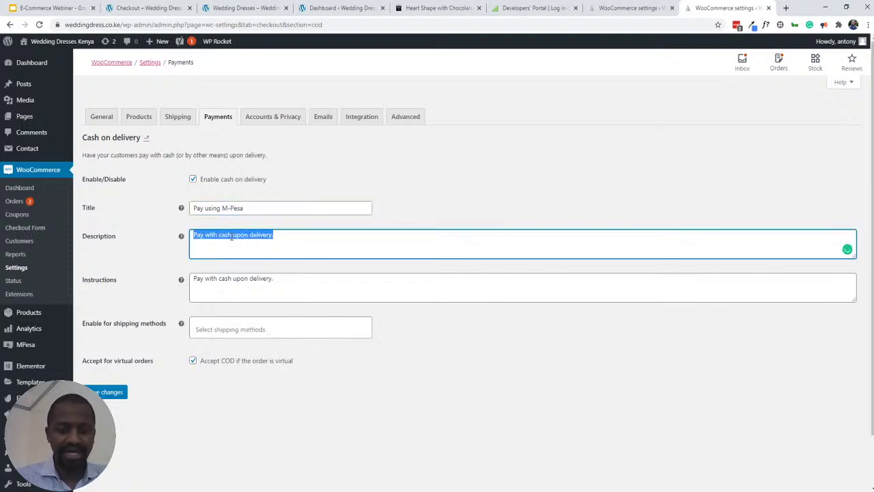
pyautogui.write('Kindly send')
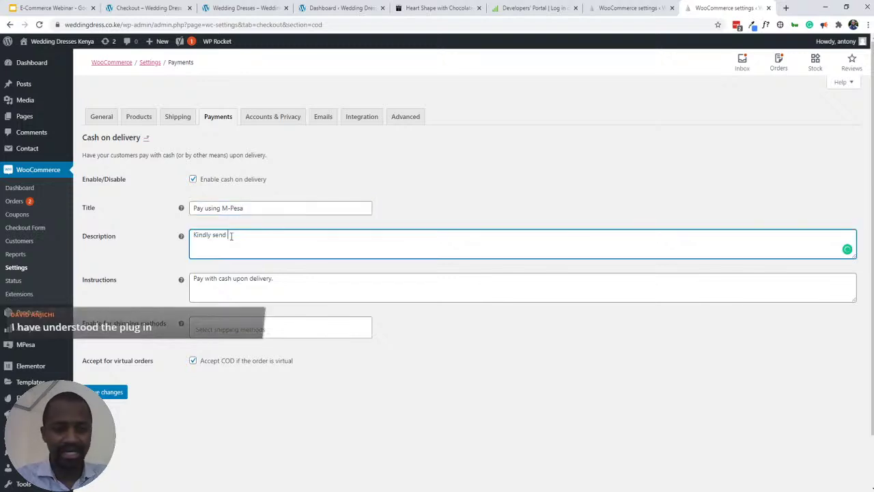
pyautogui.write(' the payment')
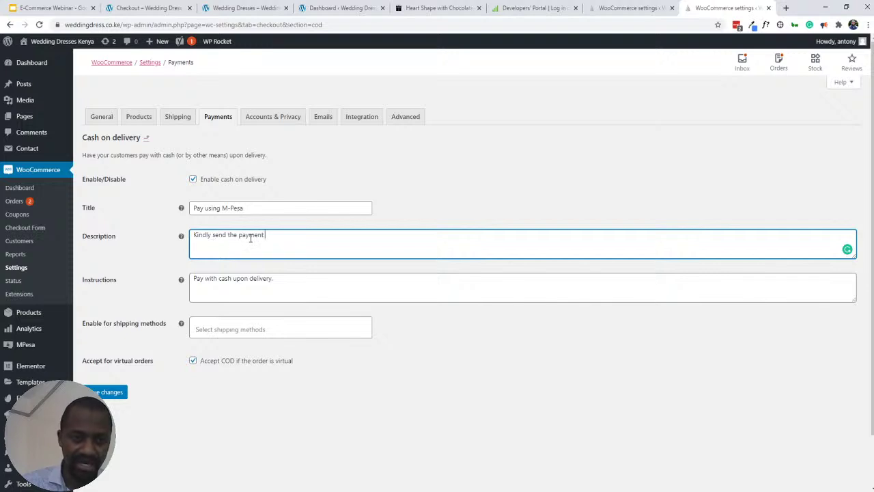
# - Extend the description with the payment mobile number and 'post the code on the filed labeled "M-Pesa Code'
pyautogui.write('to')
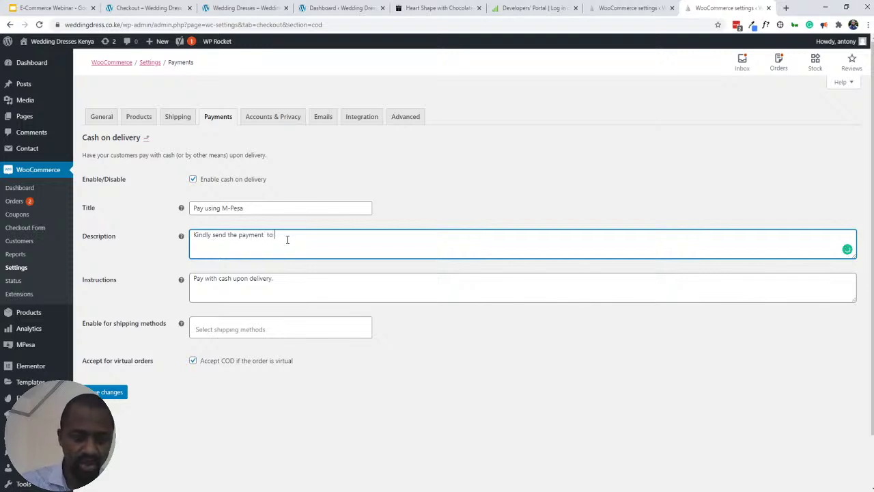
pyautogui.write(' bom')
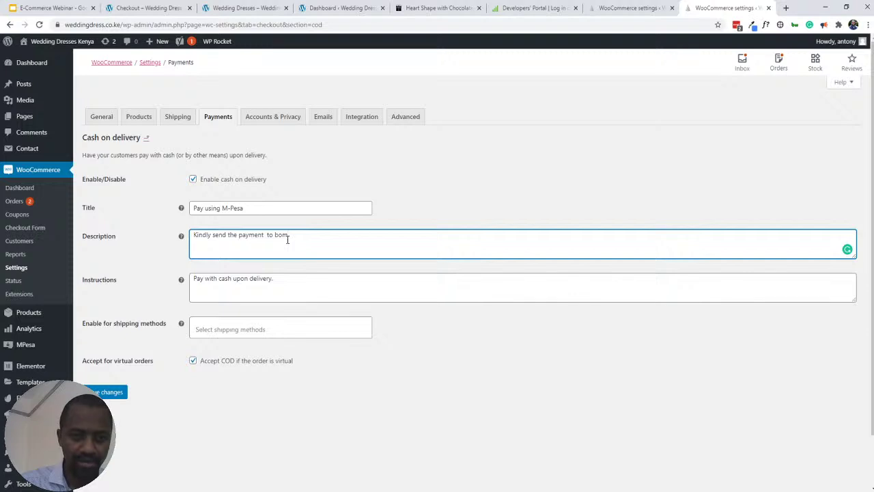
pyautogui.press('BackSpace')
pyautogui.press('BackSpace')
pyautogui.press('BackSpace')
pyautogui.write('mobile number')
pyautogui.press('BackSpace')
pyautogui.press('BackSpace')
pyautogui.press('BackSpace')
pyautogui.press('BackSpace')
pyautogui.press('BackSpace')
pyautogui.press('BackSpace')
pyautogui.press('BackSpace')
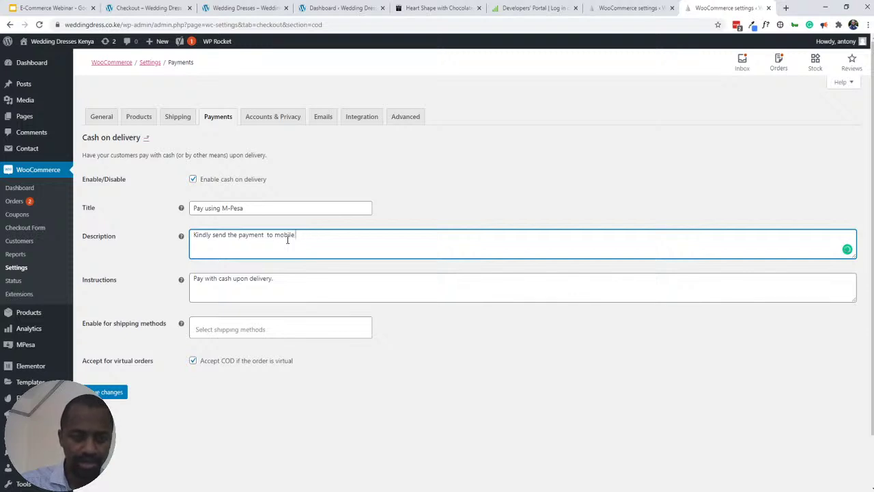
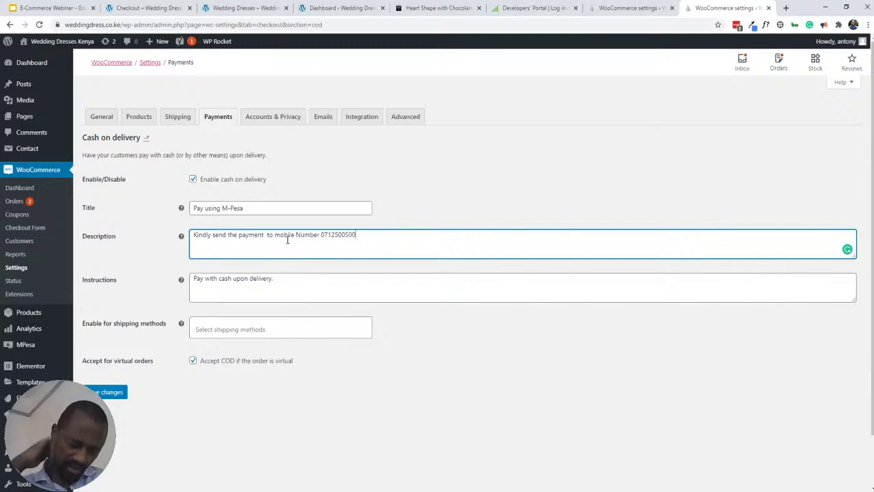
pyautogui.tripleClick(217, 283)
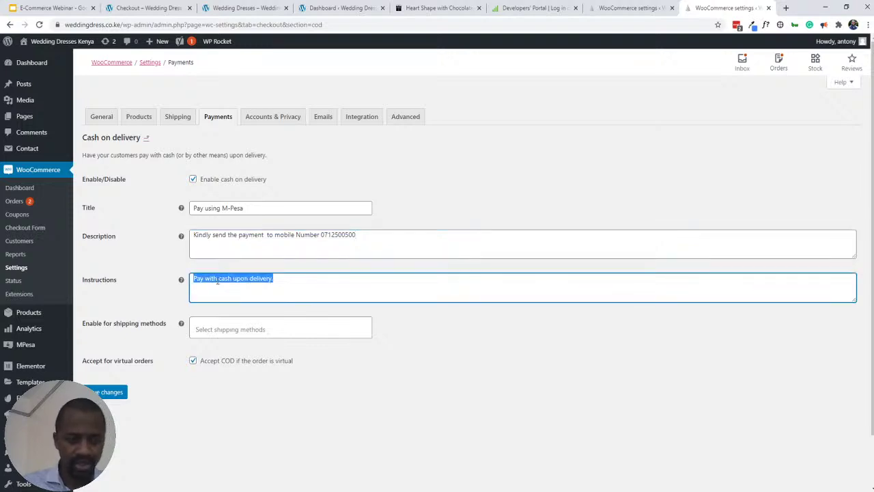
pyautogui.click(371, 236)
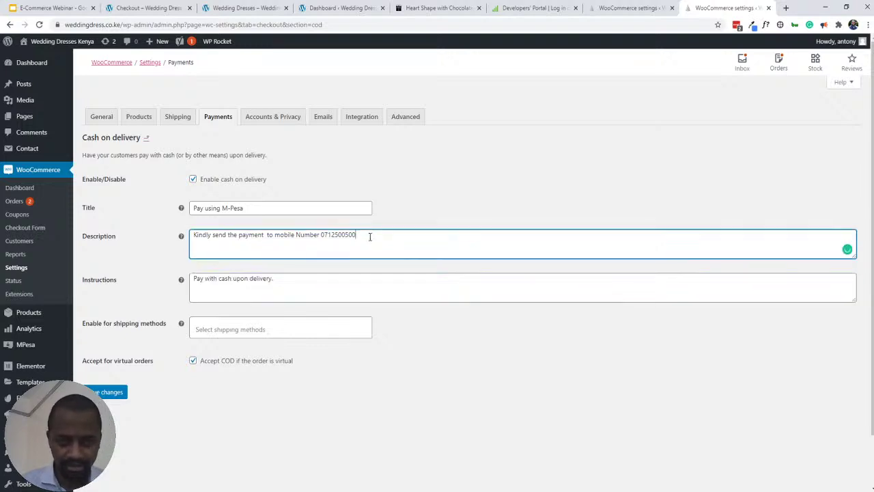
pyautogui.write('and')
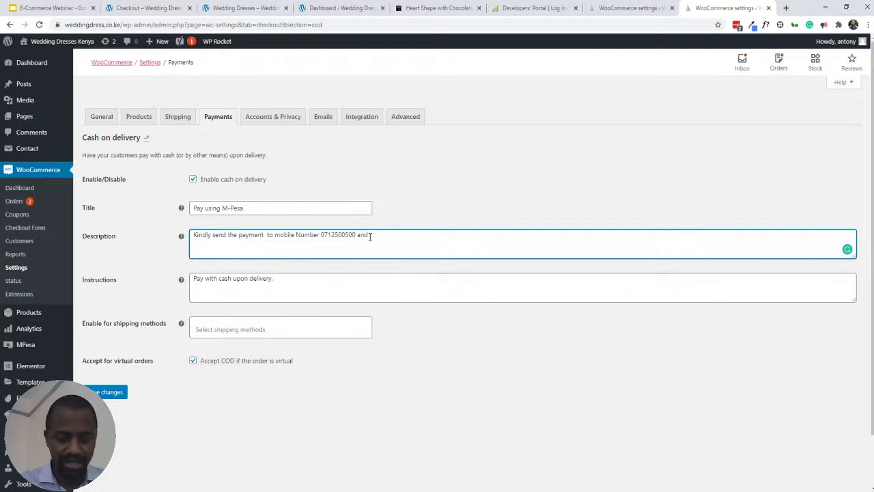
pyautogui.write(' post the')
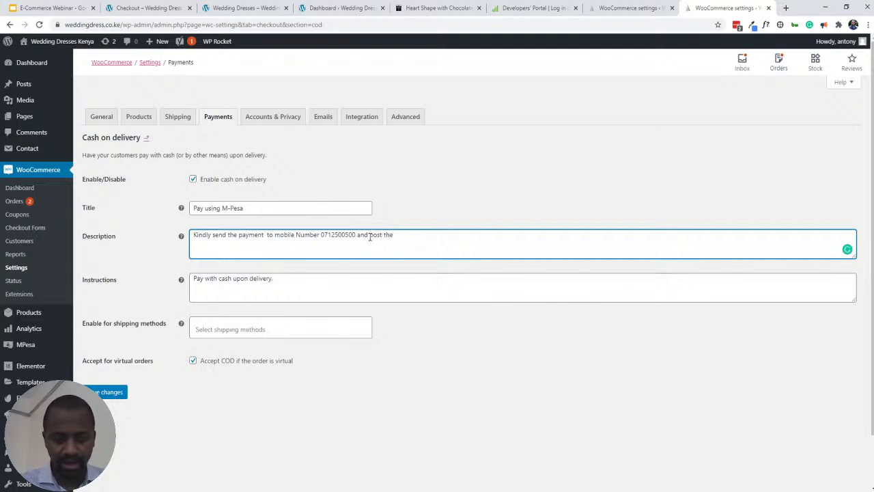
pyautogui.write(' code on the')
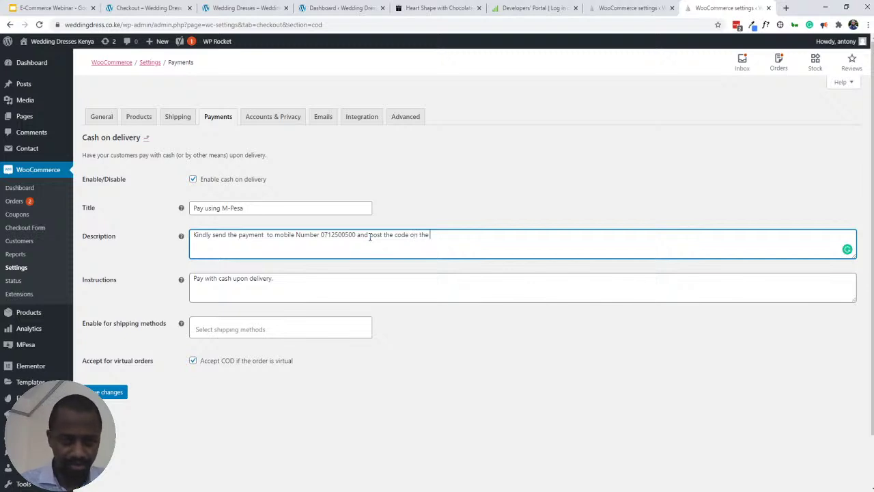
pyautogui.write(' file')
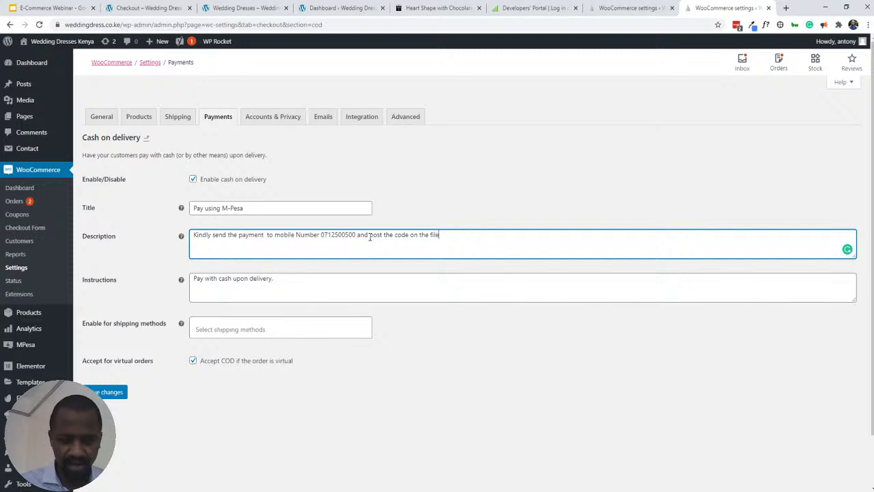
pyautogui.write('d ')
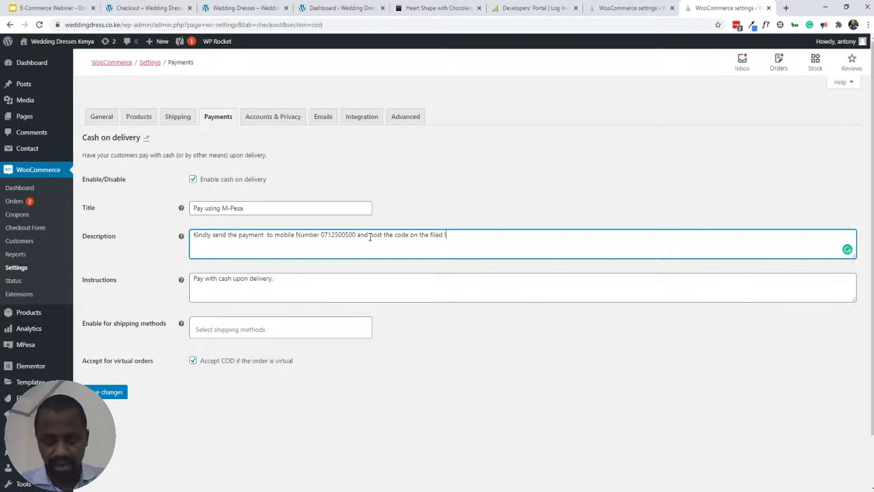
pyautogui.write('labeled ')
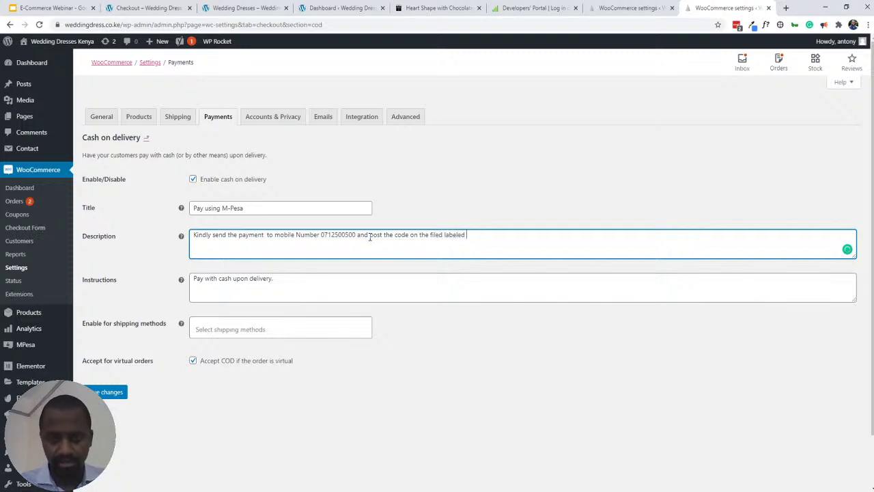
pyautogui.write('"')
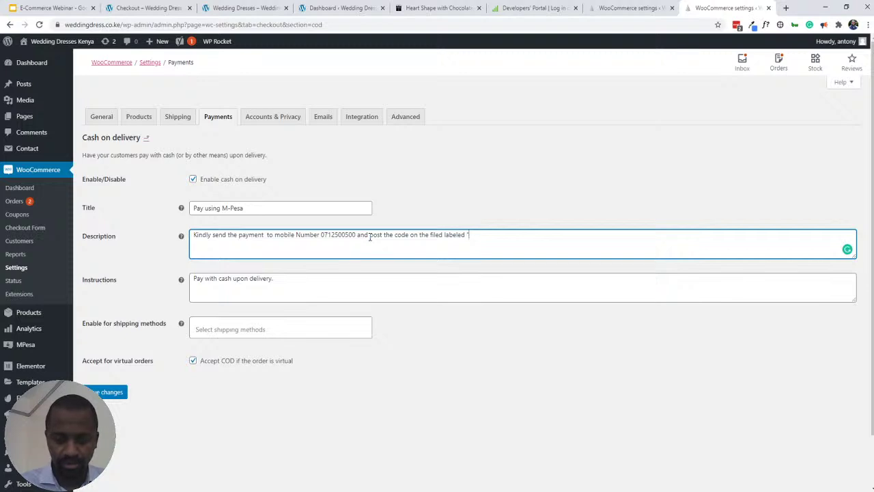
pyautogui.write('M-Pes')
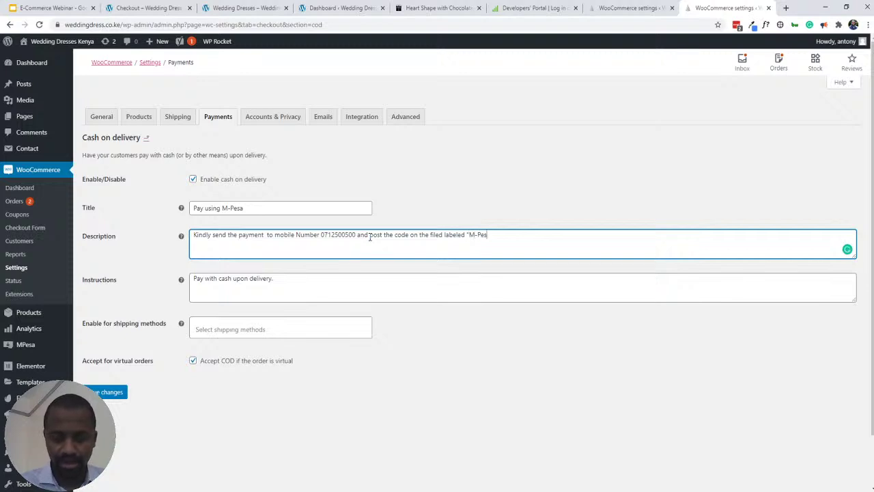
pyautogui.write('a Code')
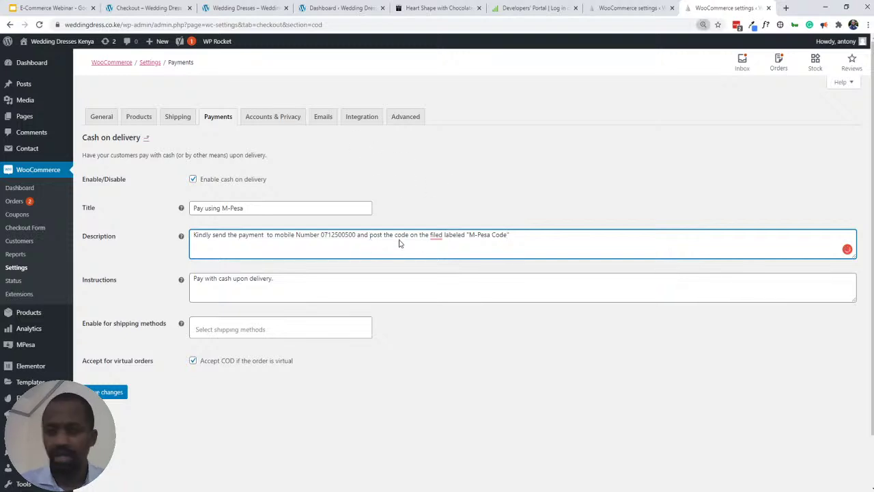
pyautogui.hotkey('ctrl', '+')
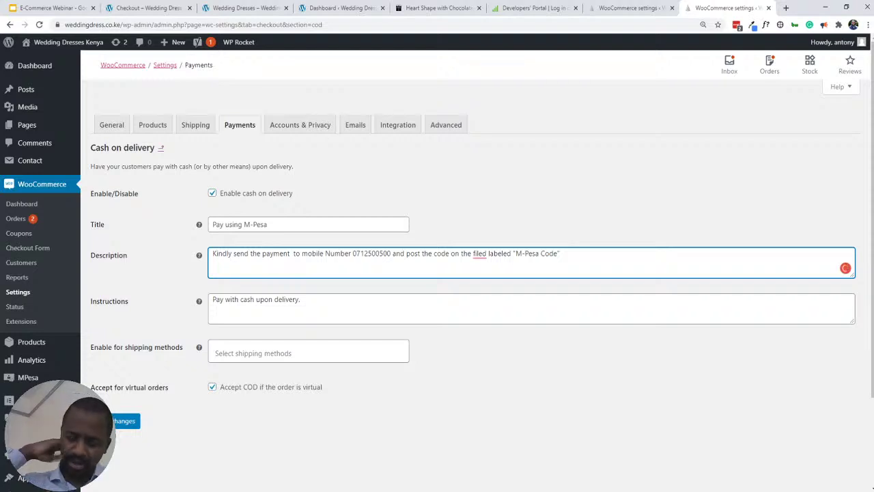
pyautogui.hotkey('ctrl', '+')
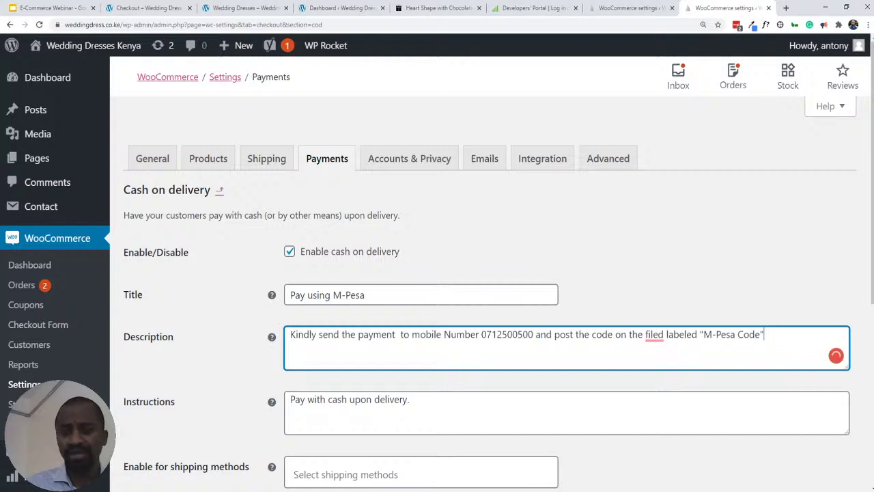
pyautogui.scroll(5, 722, 307)
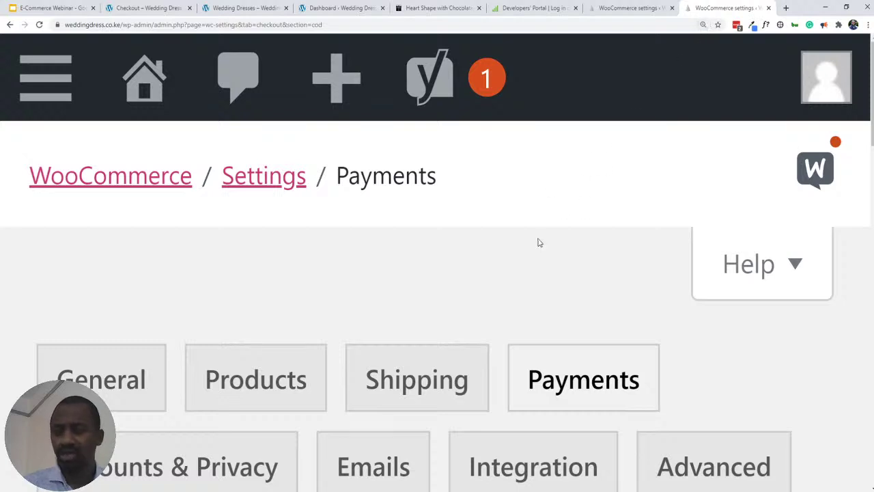
pyautogui.scroll(-2, 539, 246)
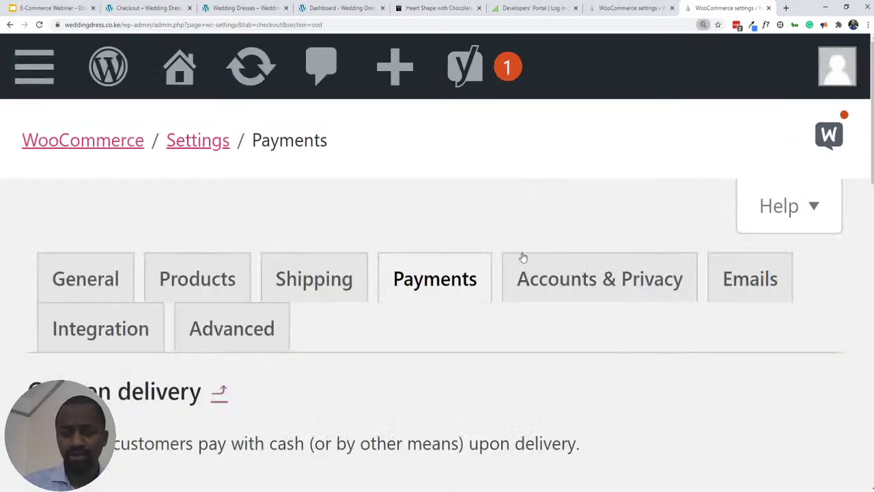
pyautogui.click(522, 257)
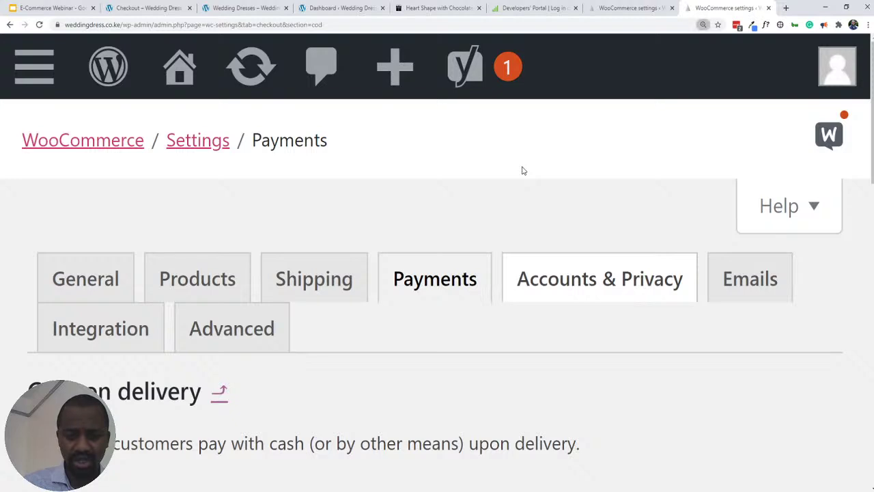
pyautogui.scroll(-1, 522, 171)
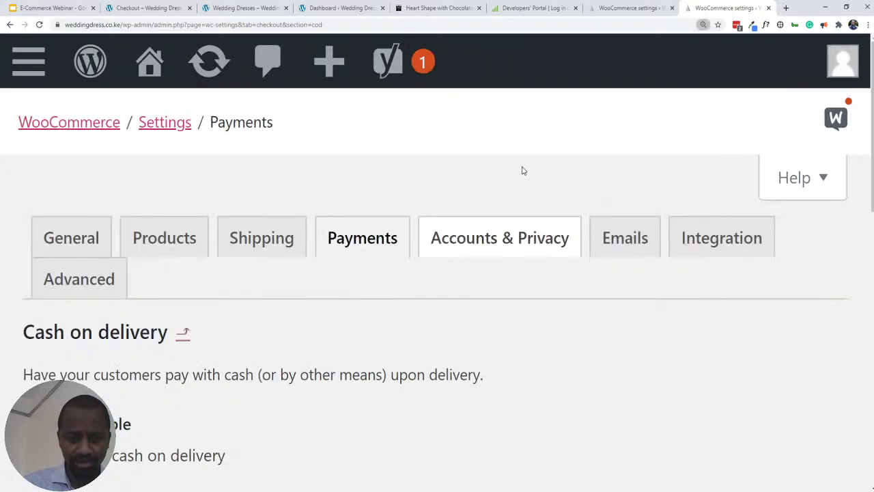
pyautogui.scroll(-1, 522, 171)
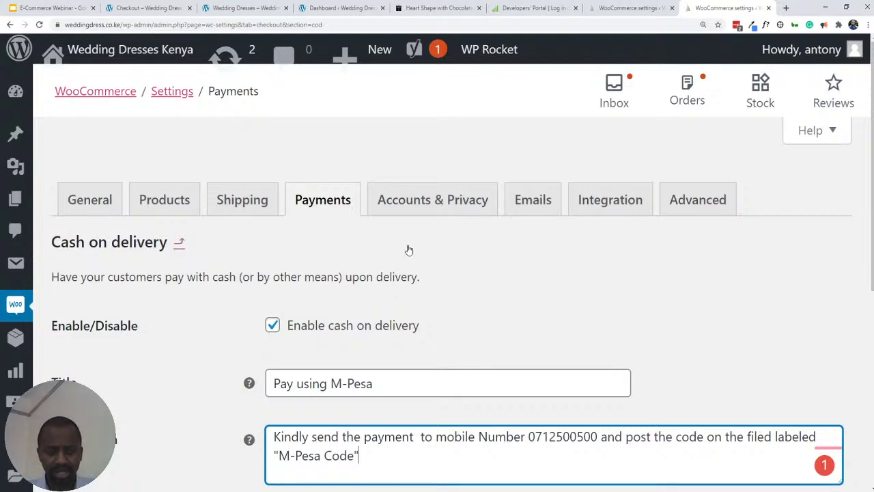
pyautogui.scroll(-1, 409, 250)
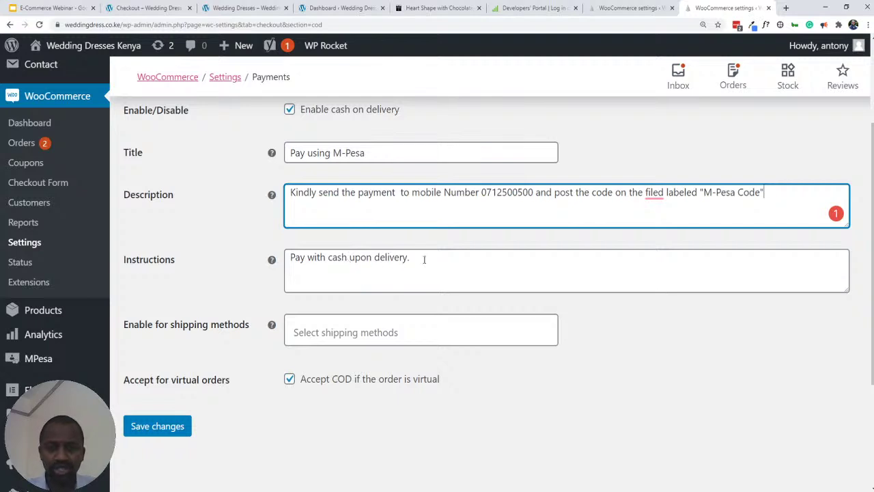
pyautogui.click(414, 260)
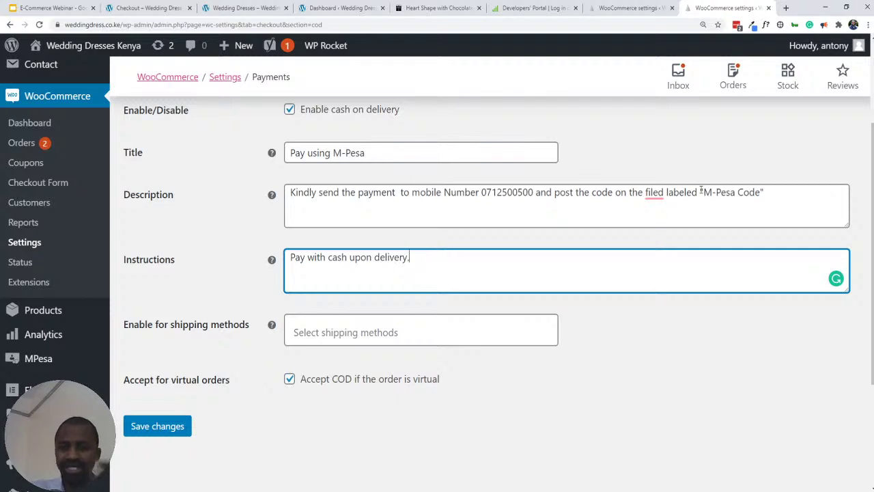
pyautogui.moveTo(654, 193)
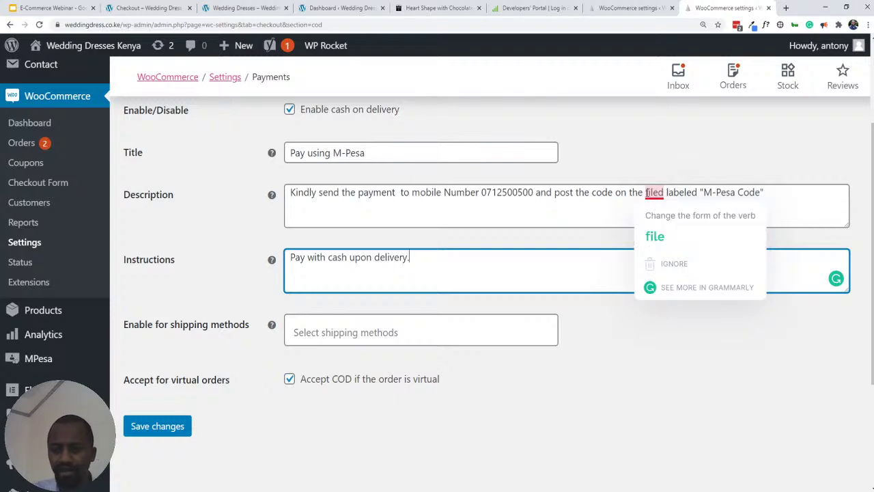
# - Correct the misspelled 'filed' in the description so it reads 'Section'
pyautogui.doubleClick(655, 193)
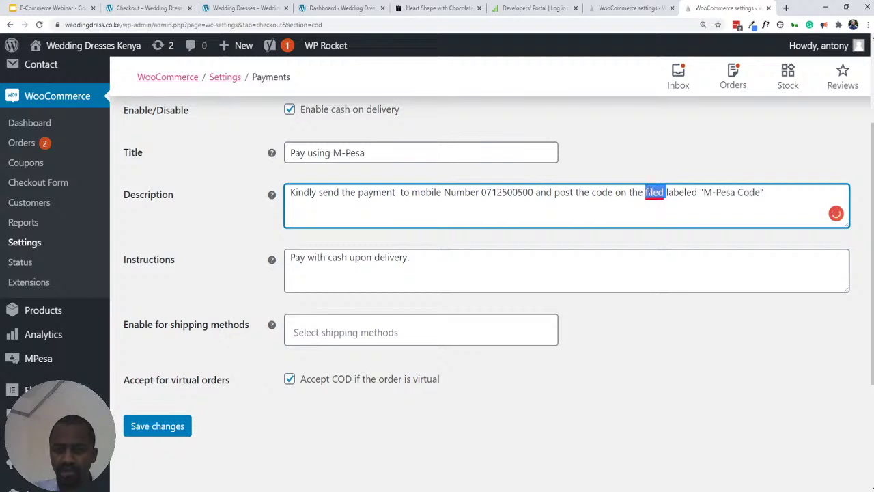
pyautogui.moveTo(654, 194)
pyautogui.write('Sectoi')
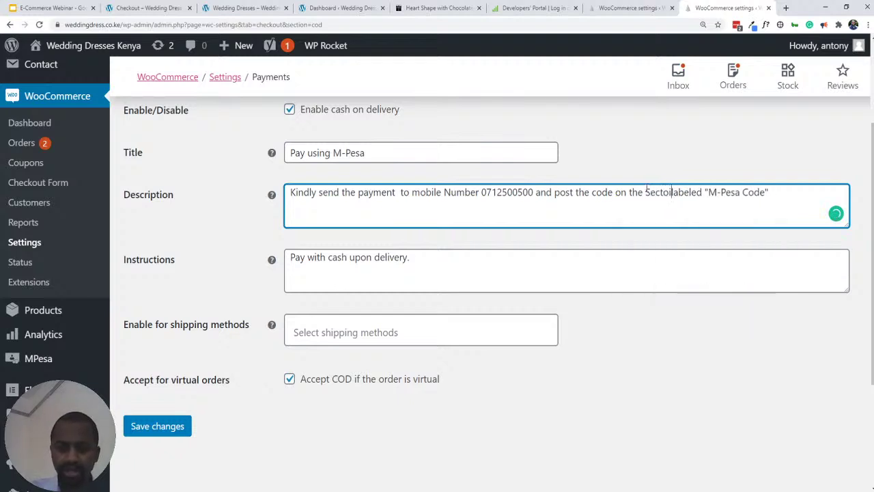
pyautogui.press('BackSpace')
pyautogui.press('BackSpace')
pyautogui.write('ion')
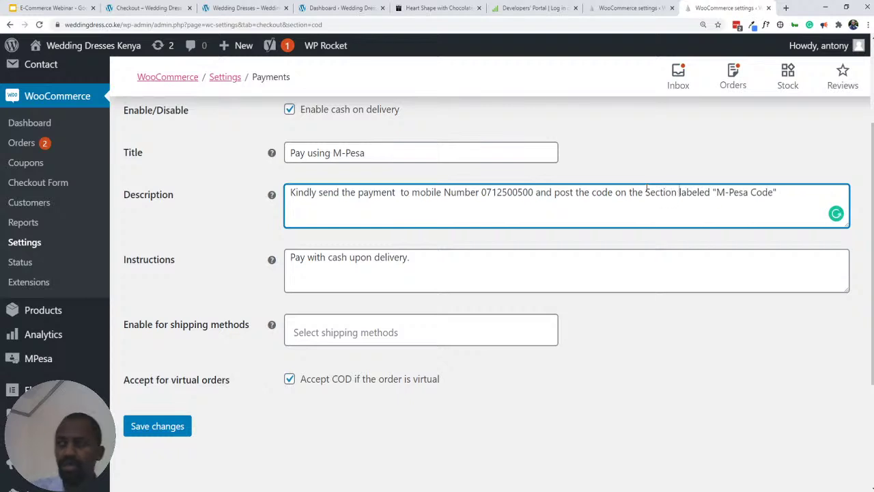
# - Copy the Description text over the Instructions text and save the changes
pyautogui.tripleClick(359, 260)
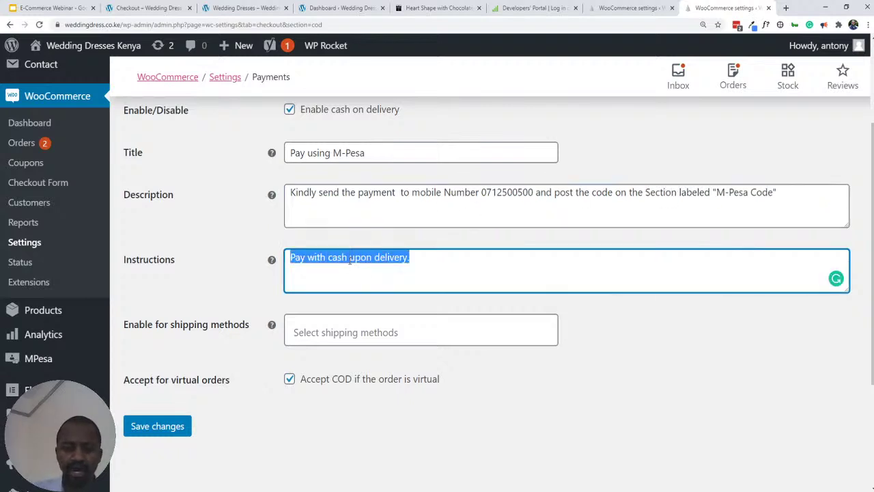
pyautogui.click(420, 258)
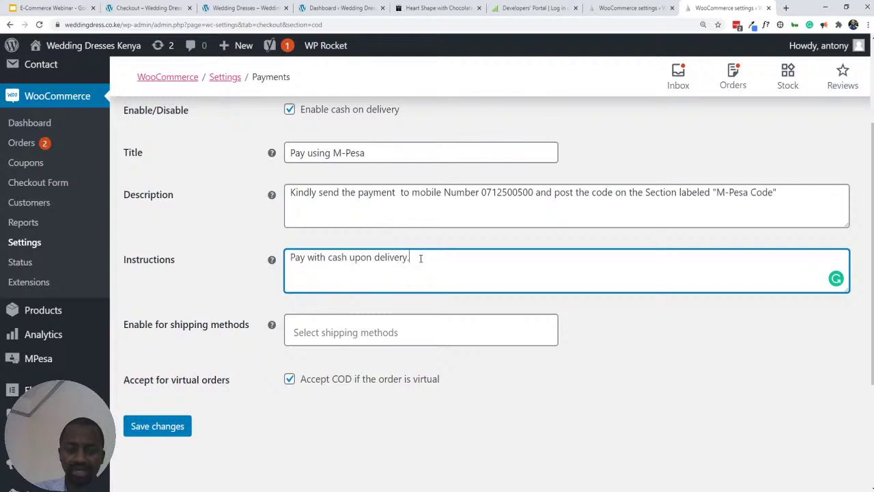
pyautogui.tripleClick(299, 190)
pyautogui.hotkey('ctrl', 'c')
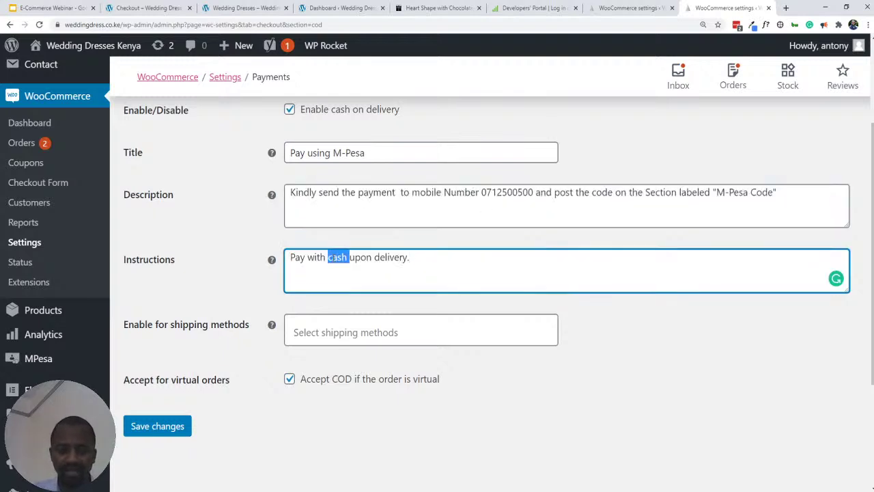
pyautogui.tripleClick(333, 259)
pyautogui.hotkey('ctrl', 'v')
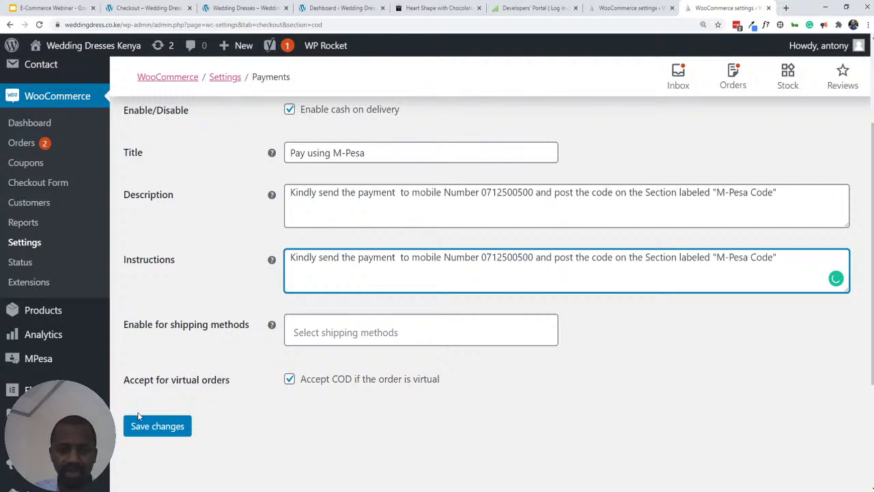
pyautogui.click(147, 428)
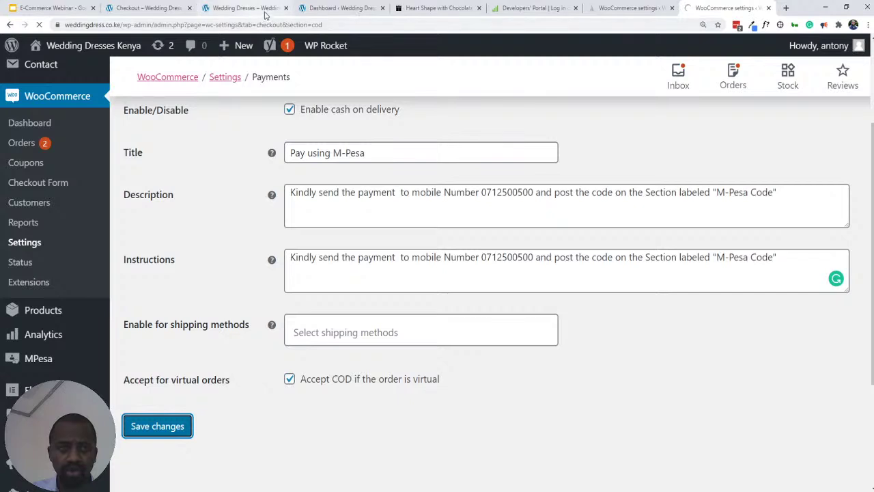
# - Open the store front via Visit Store in a new tab, save again, and switch to it
pyautogui.moveTo(88, 53)
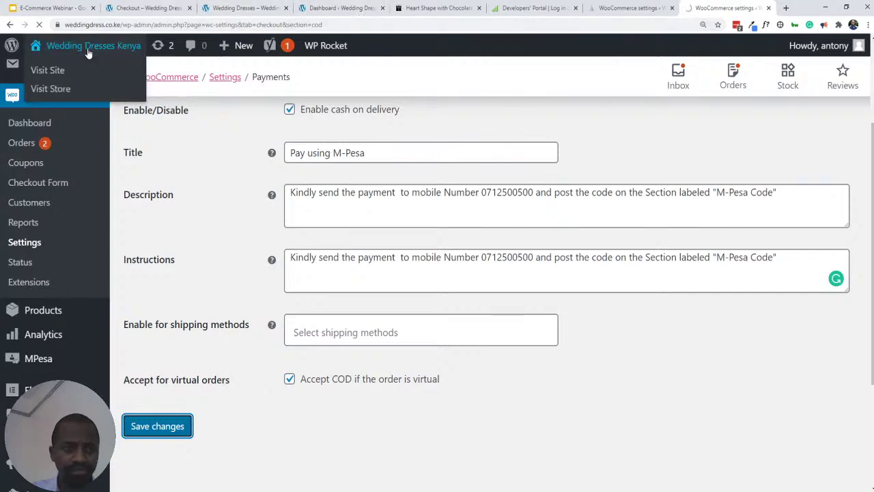
pyautogui.middleClick(41, 88)
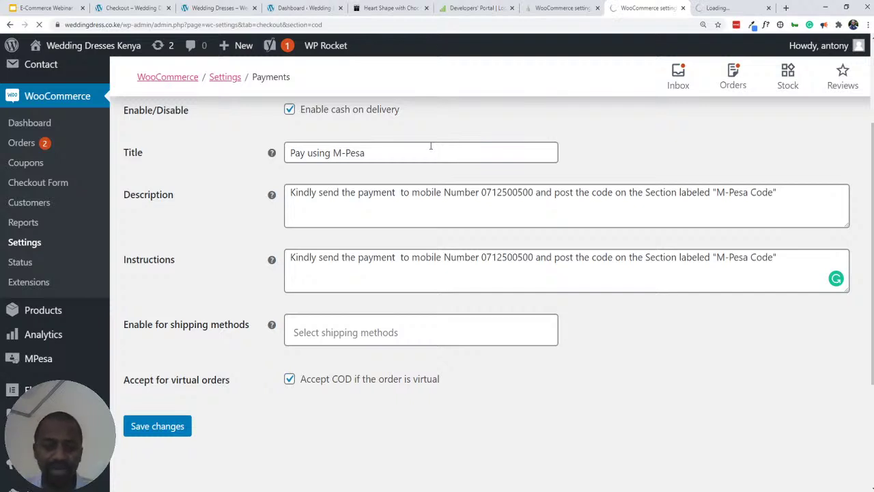
pyautogui.click(148, 432)
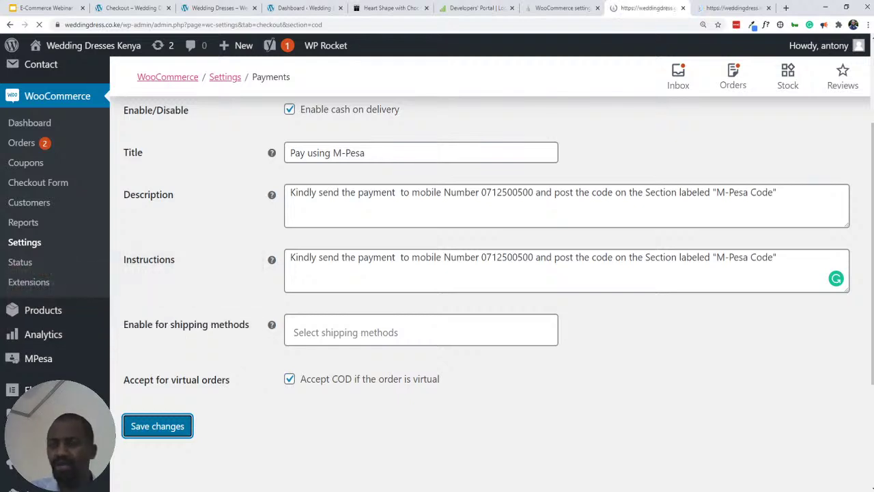
pyautogui.click(711, 8)
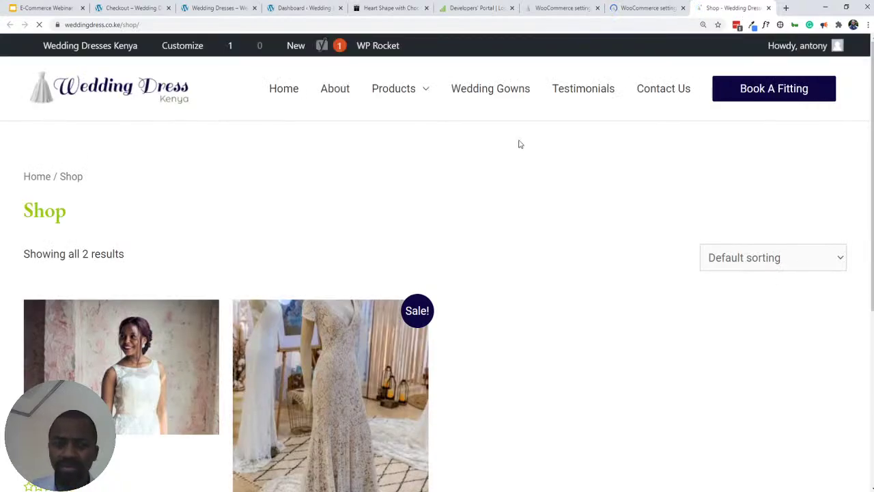
# - Add the KSh5.00 Wedding Gown to the cart and proceed from the cart to checkout
pyautogui.scroll(-2, 150, 244)
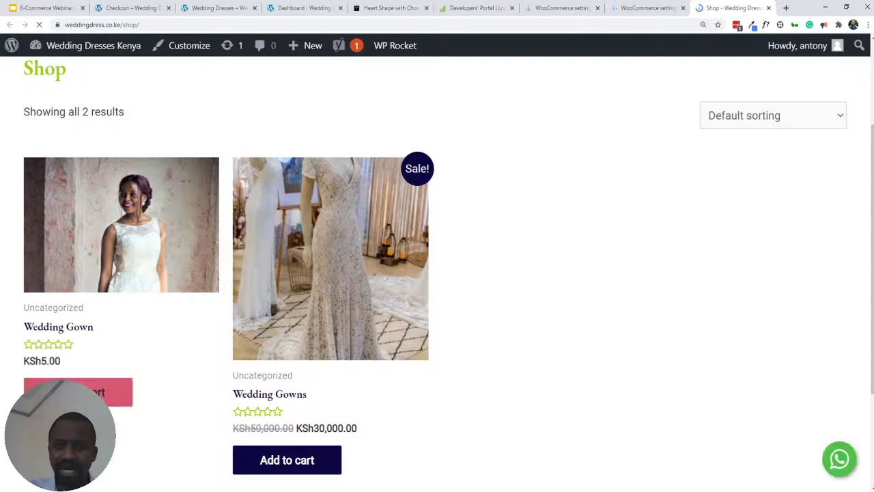
pyautogui.click(102, 392)
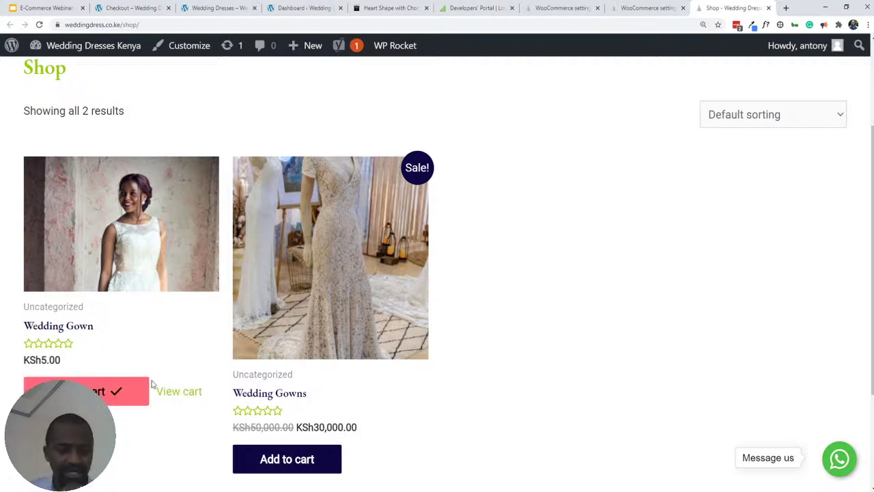
pyautogui.click(172, 399)
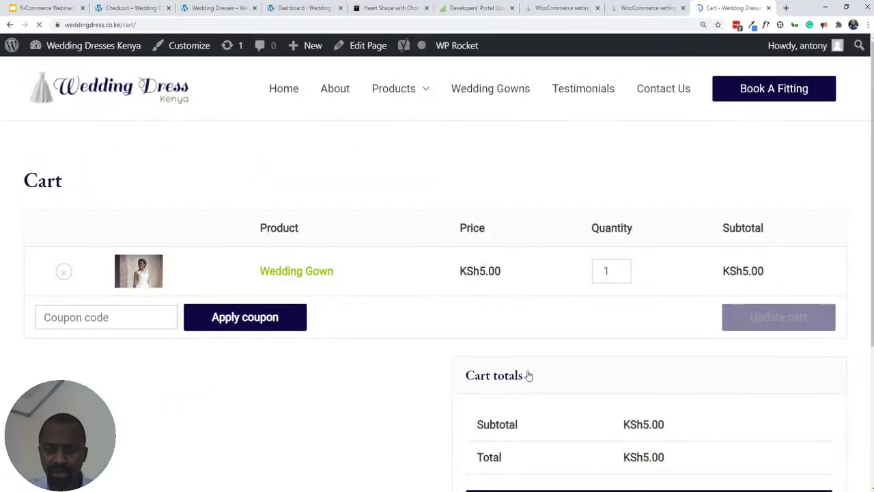
pyautogui.scroll(-3, 522, 355)
pyautogui.scroll(2, 560, 237)
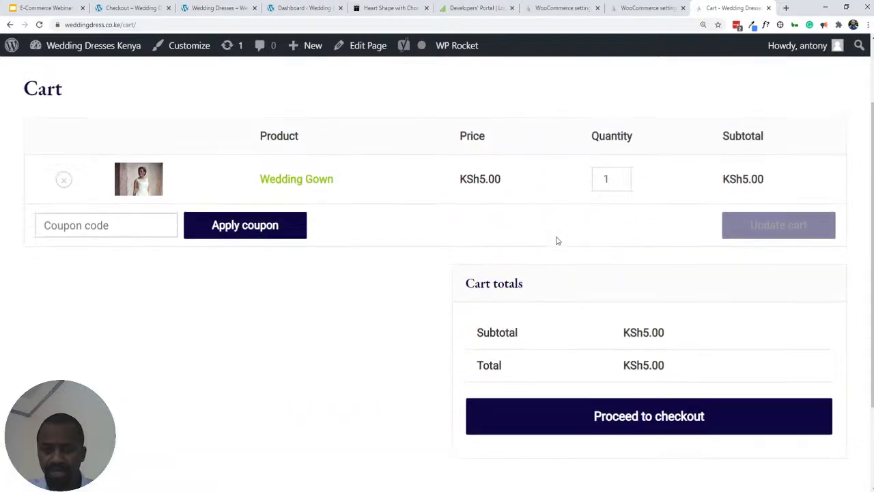
pyautogui.click(605, 445)
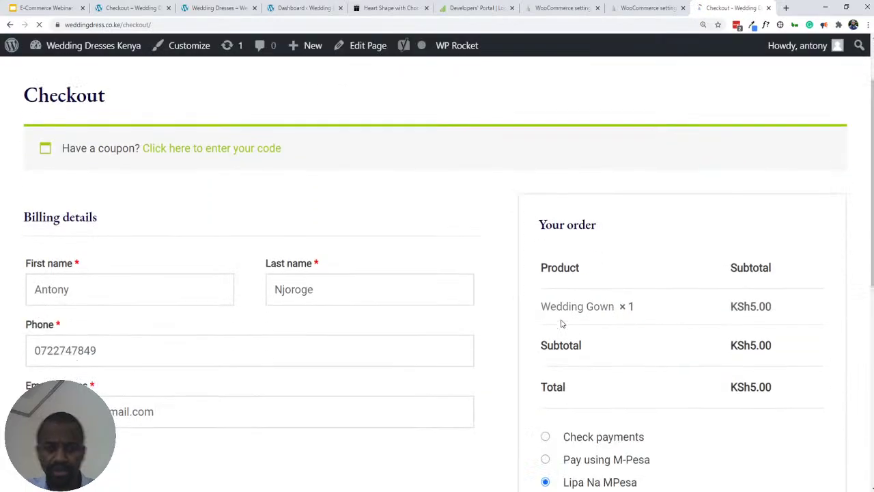
# - Choose Pay using M-Pesa on checkout, review its payment message, then return to the payment settings tab
pyautogui.scroll(-4, 562, 324)
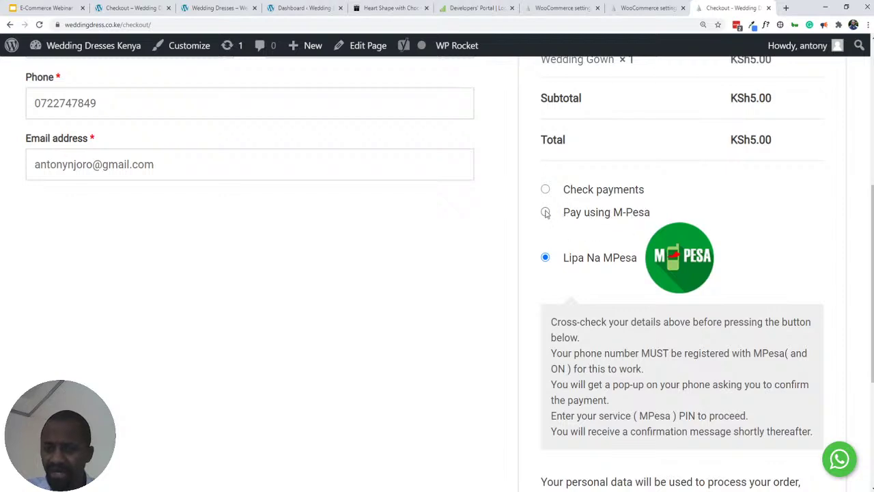
pyautogui.click(546, 212)
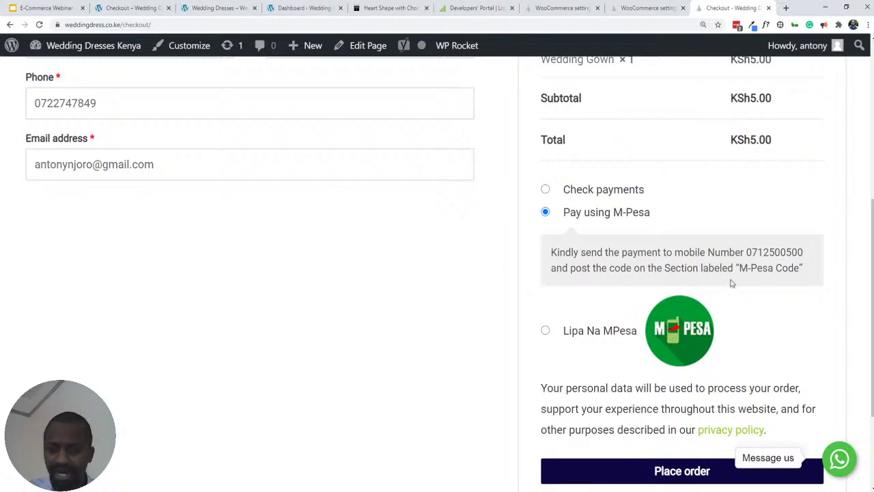
pyautogui.scroll(2, 158, 201)
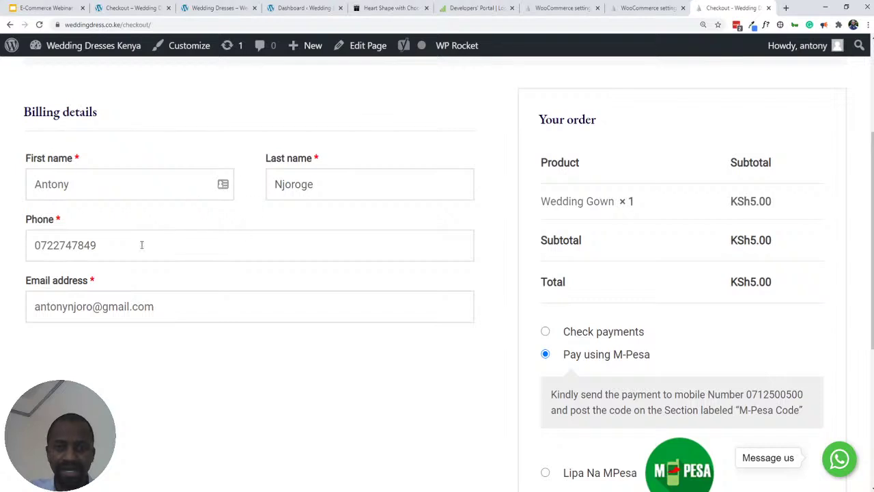
pyautogui.click(643, 10)
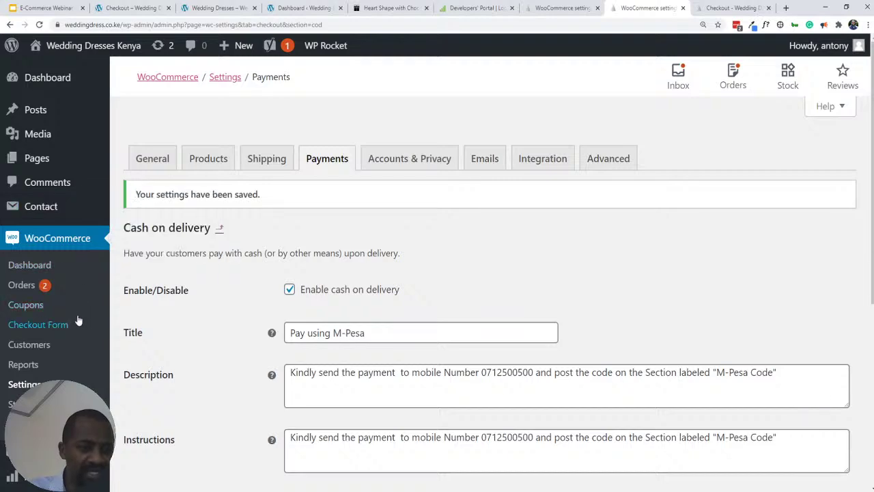
# - Switch to the other store's checkout for the Sheath Wedding Dress and click into First name
pyautogui.scroll(-3, 68, 328)
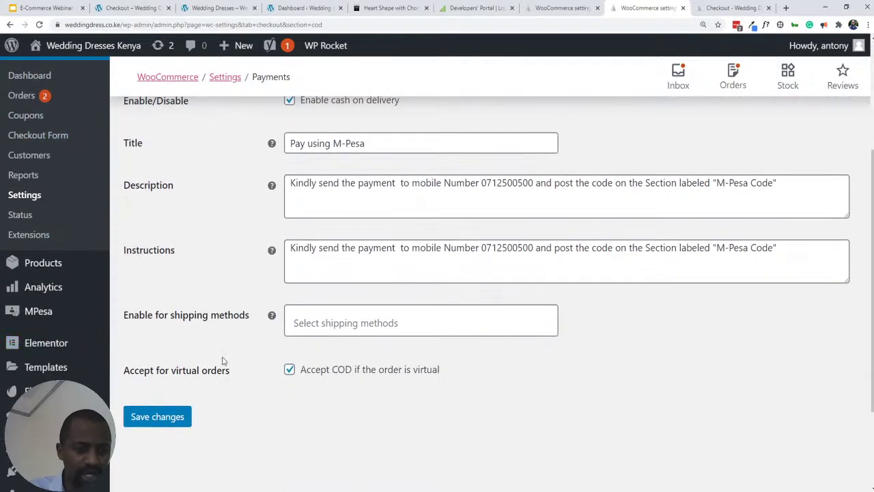
pyautogui.scroll(2, 221, 357)
pyautogui.click(134, 8)
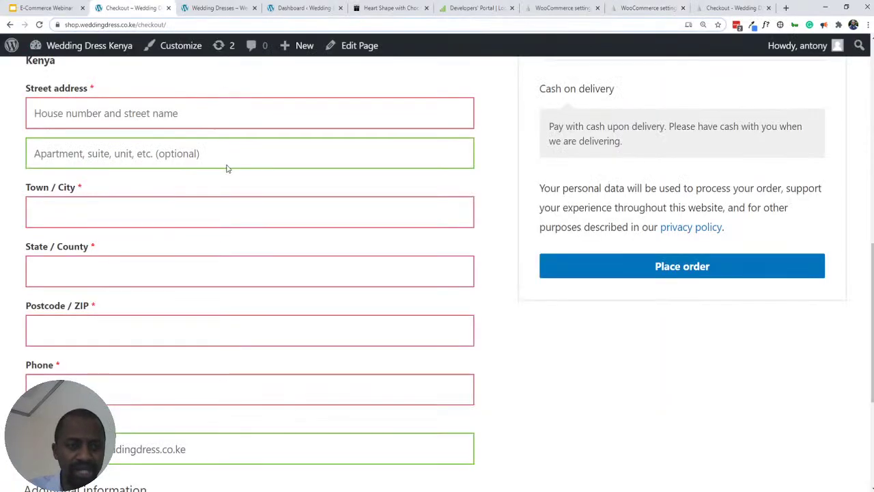
pyautogui.scroll(-3, 222, 177)
pyautogui.scroll(8, 211, 198)
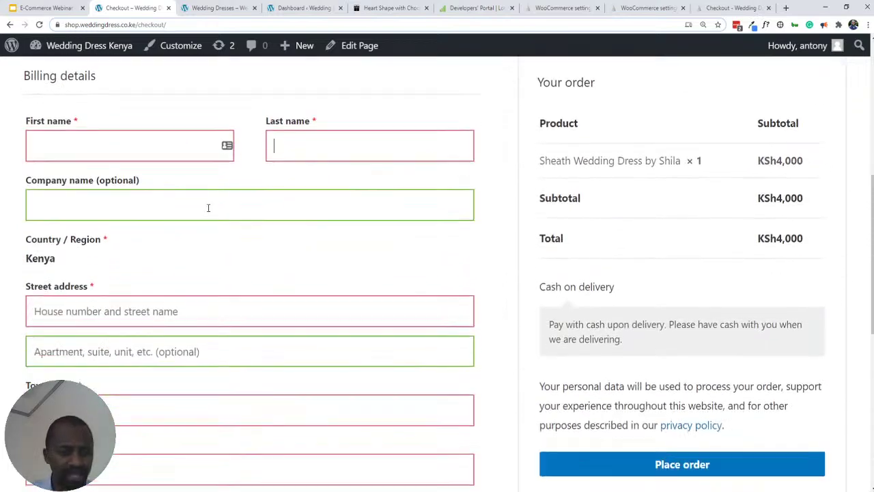
pyautogui.click(53, 239)
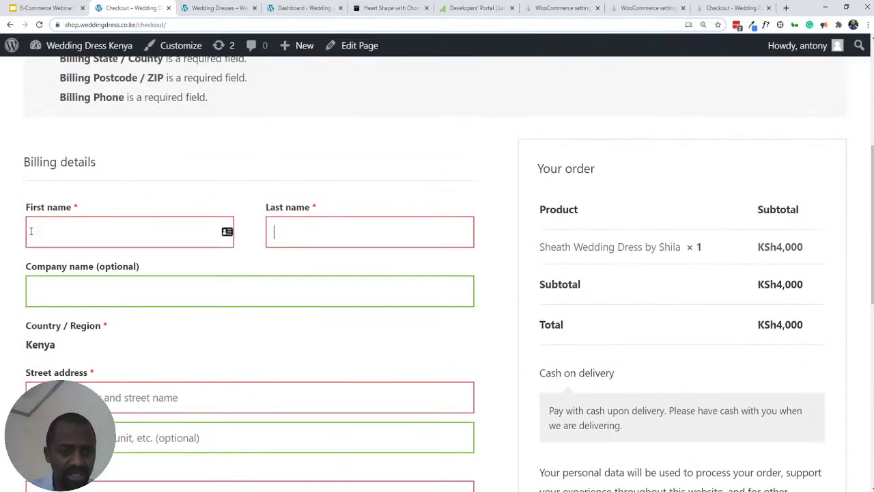
pyautogui.scroll(-3, 76, 277)
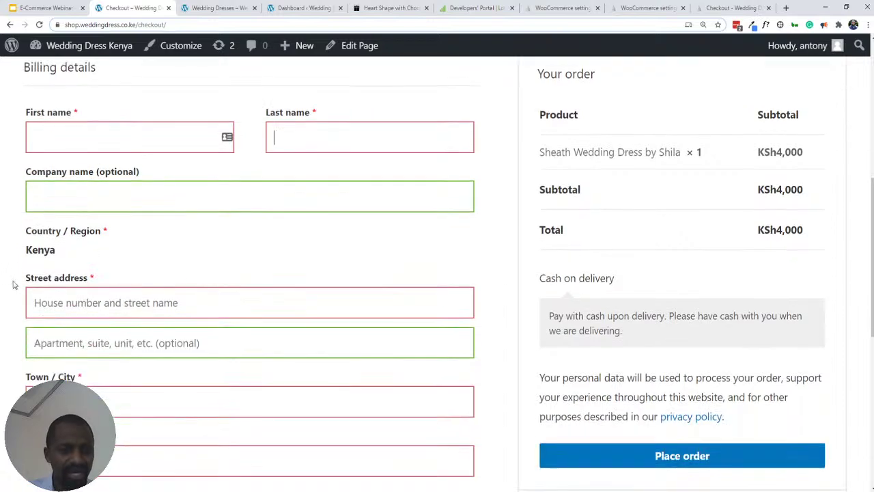
pyautogui.scroll(-3, 78, 283)
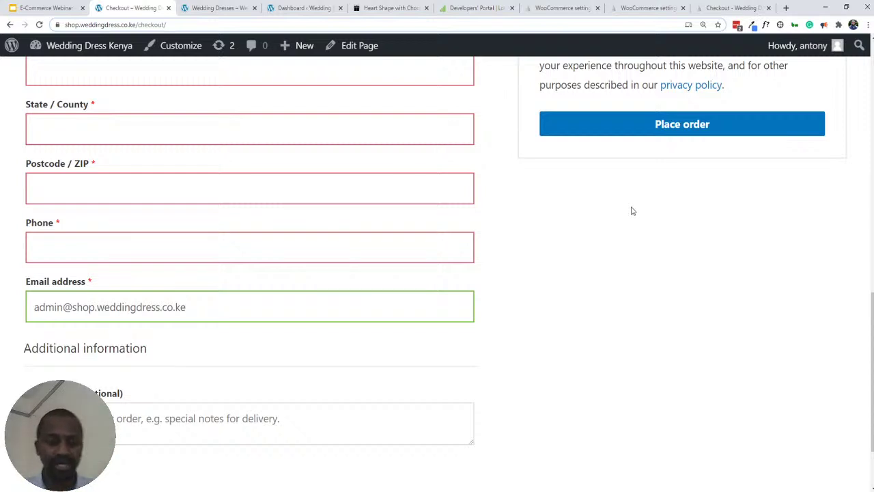
pyautogui.scroll(-3, 148, 252)
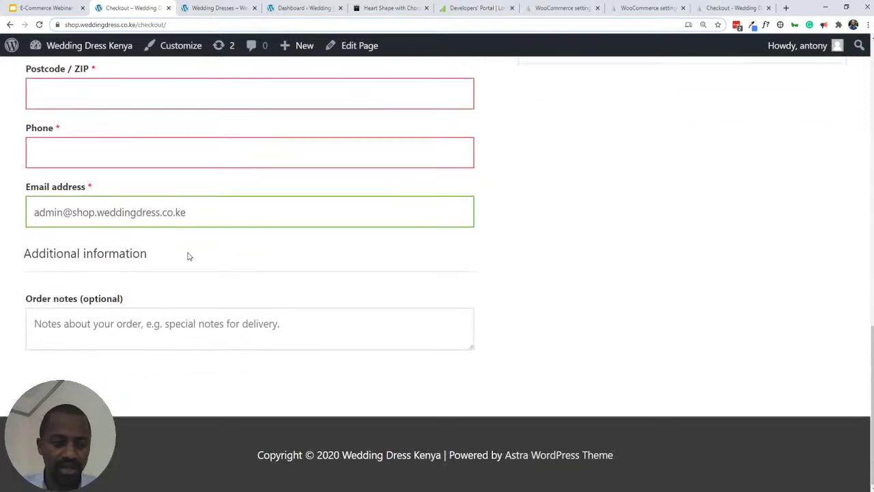
pyautogui.scroll(6, 277, 279)
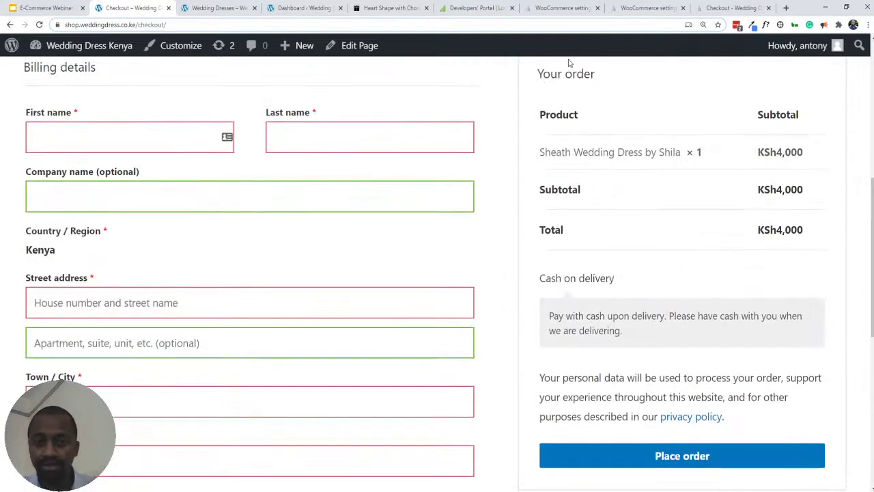
# - Review the Cash on delivery settings, then return to the Wedding Gown checkout with Pay using M-Pesa
pyautogui.click(645, 8)
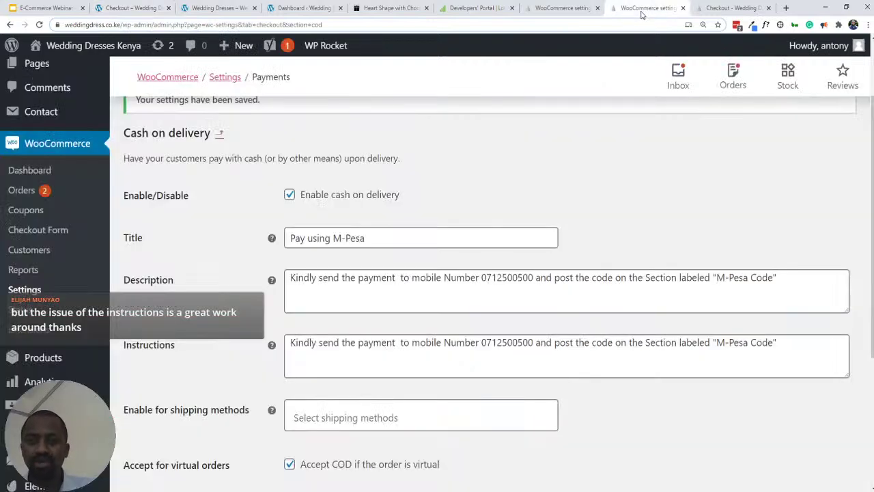
pyautogui.scroll(-2, 395, 192)
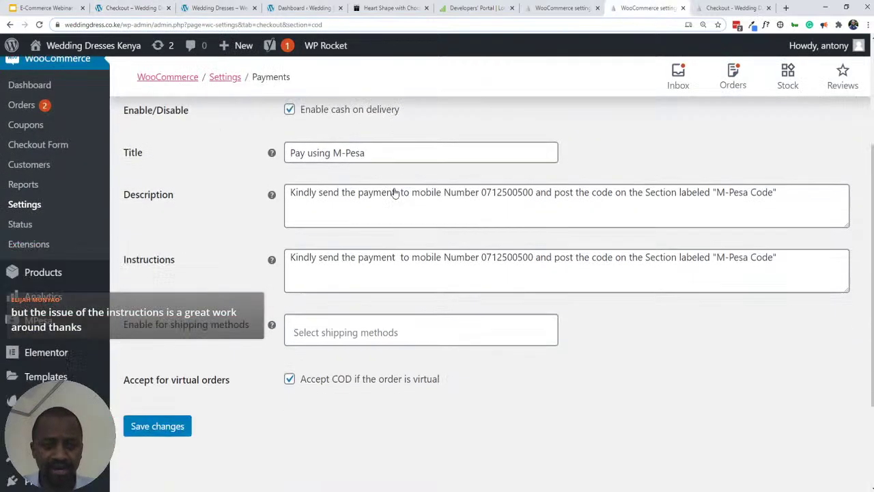
pyautogui.scroll(4, 399, 191)
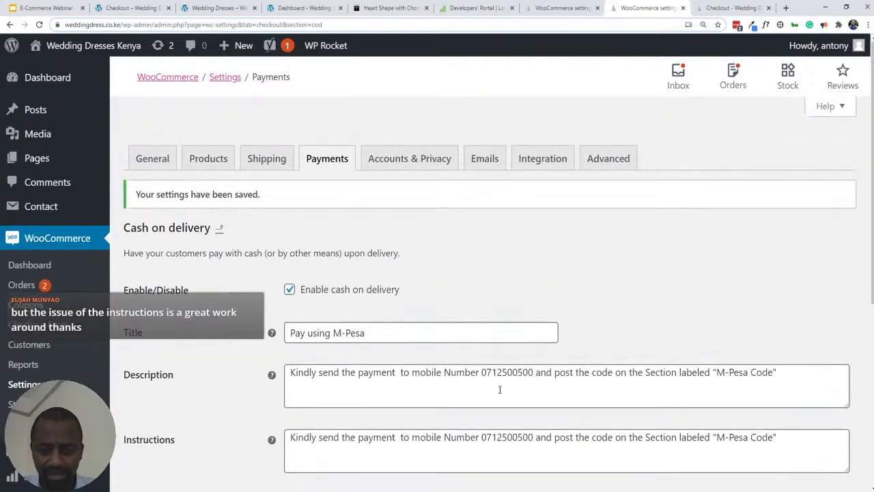
pyautogui.scroll(-1, 513, 349)
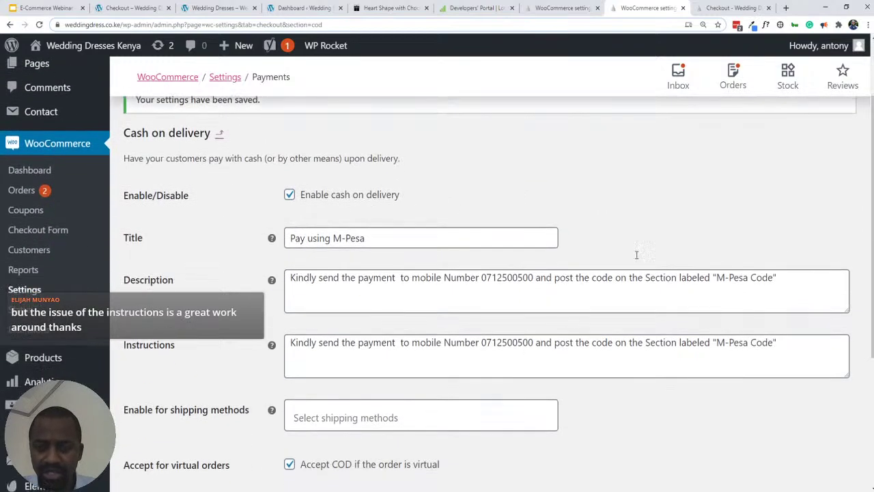
pyautogui.click(728, 8)
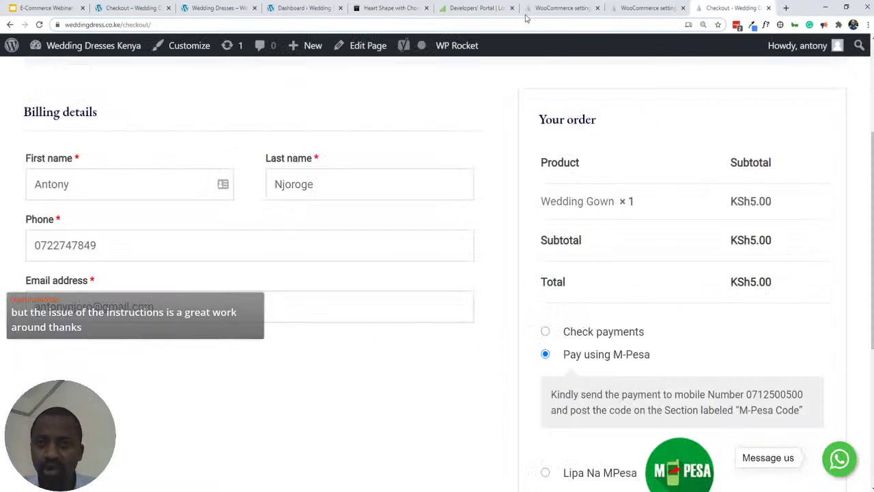
# - Scroll the Payments methods list and open Plugins > Installed Plugins in a background tab
pyautogui.click(563, 14)
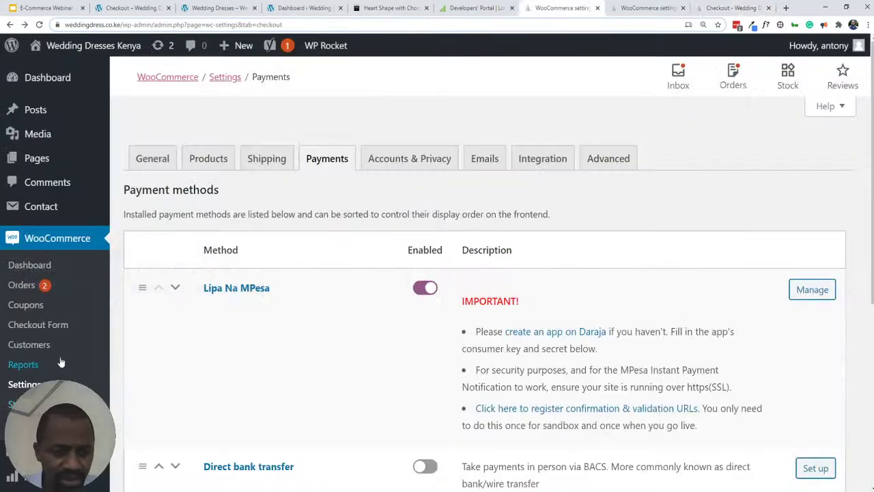
pyautogui.scroll(-3, 60, 357)
pyautogui.moveTo(60, 357)
pyautogui.scroll(-1, 60, 356)
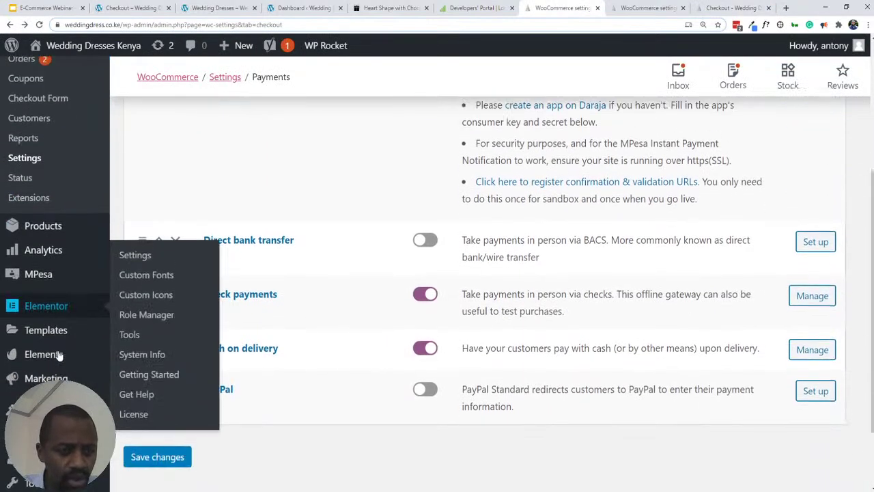
pyautogui.scroll(-2, 60, 372)
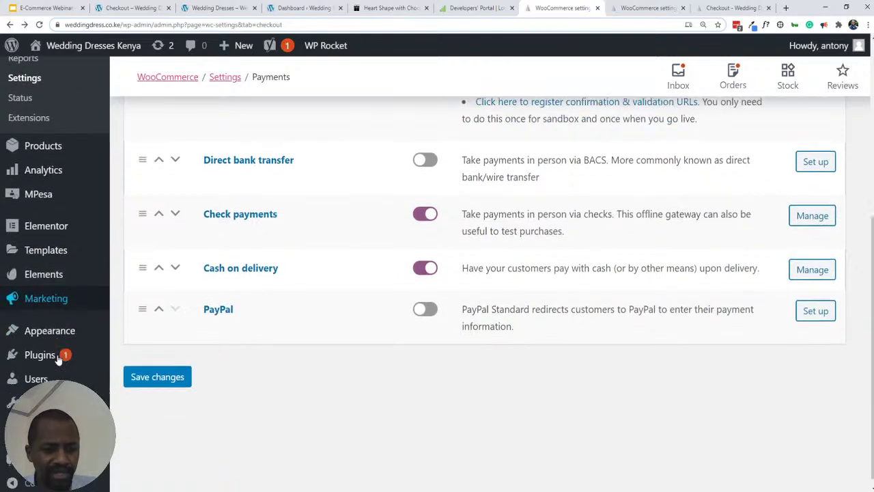
pyautogui.scroll(5, 50, 273)
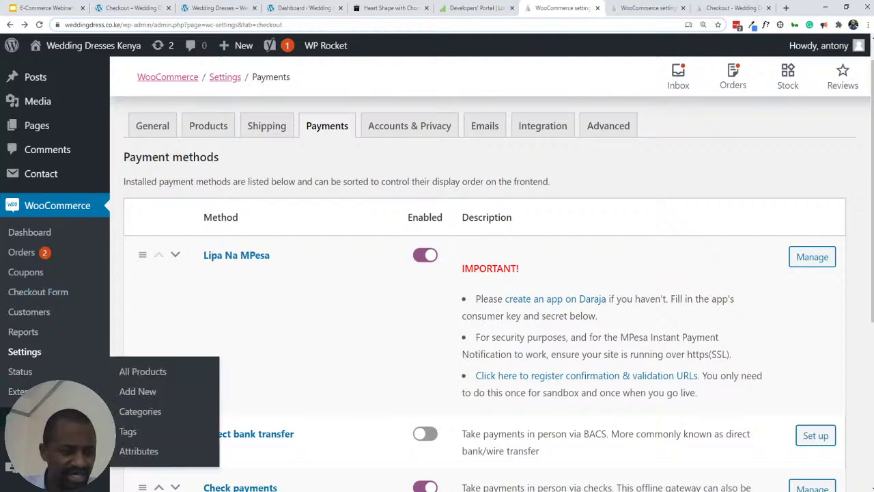
pyautogui.scroll(-2, 45, 215)
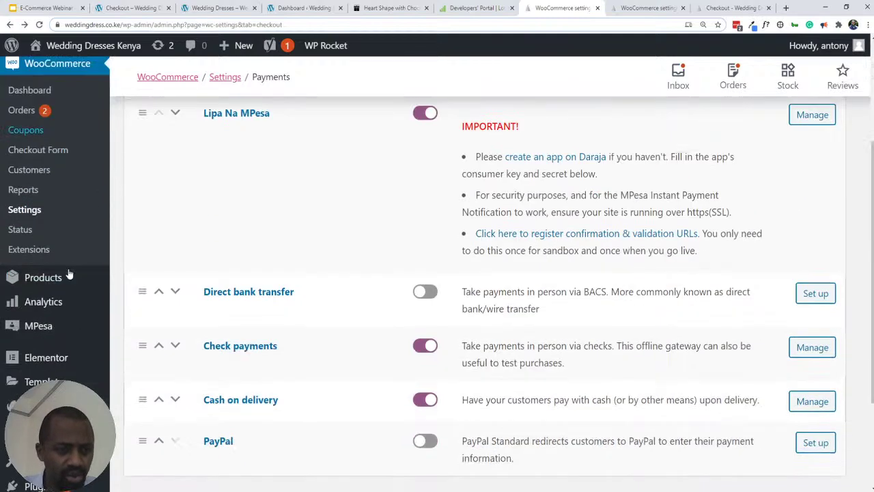
pyautogui.scroll(-1, 52, 338)
pyautogui.moveTo(27, 391)
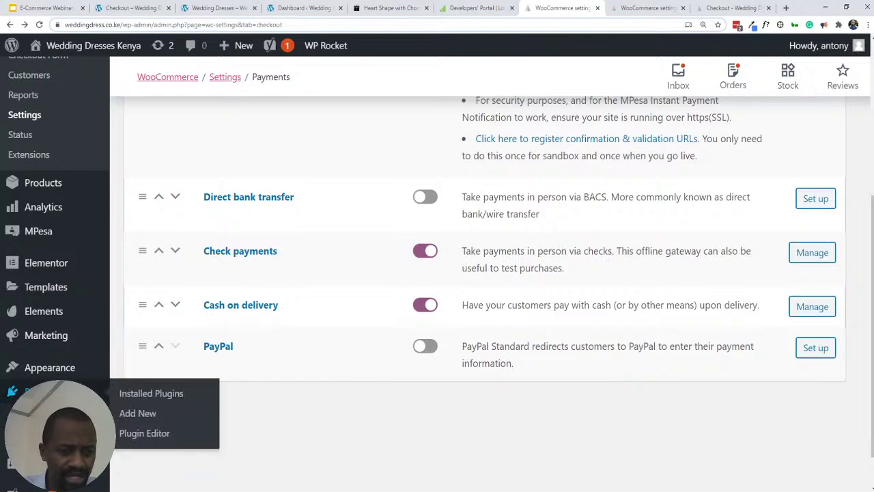
pyautogui.keyDown('ctrl'); pyautogui.click(133, 393); pyautogui.keyUp('ctrl')
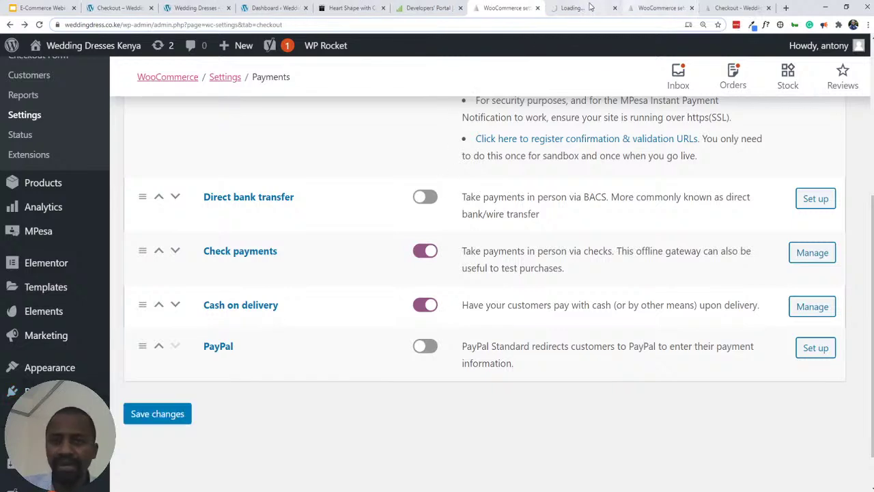
# - Review the Billing Fields table, where only first name, last name, phone and email are enabled
pyautogui.click(568, 8)
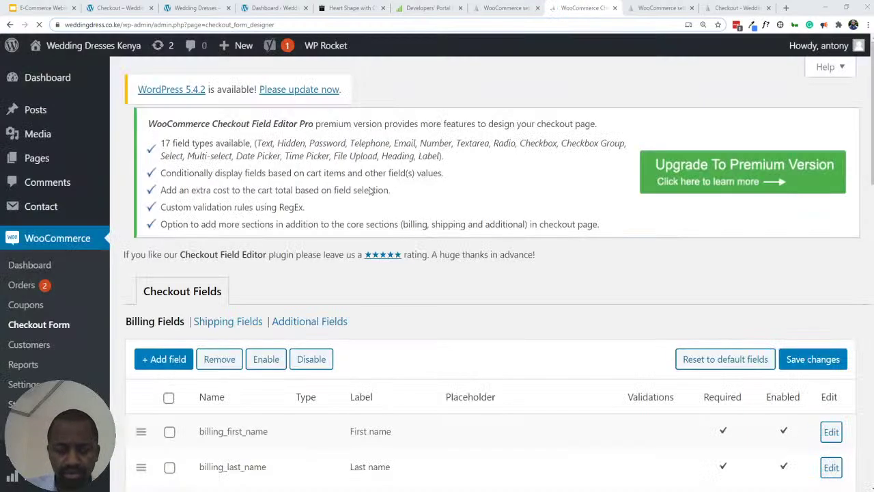
pyautogui.scroll(-4, 462, 272)
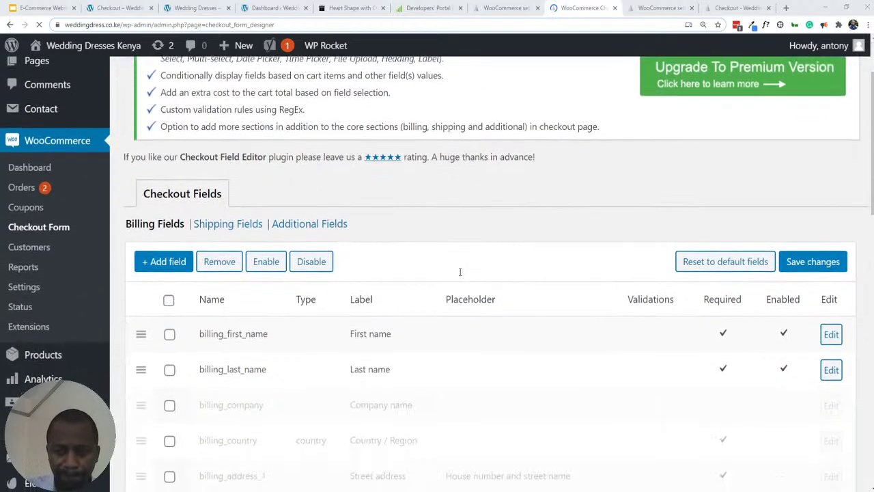
pyautogui.scroll(-3, 386, 271)
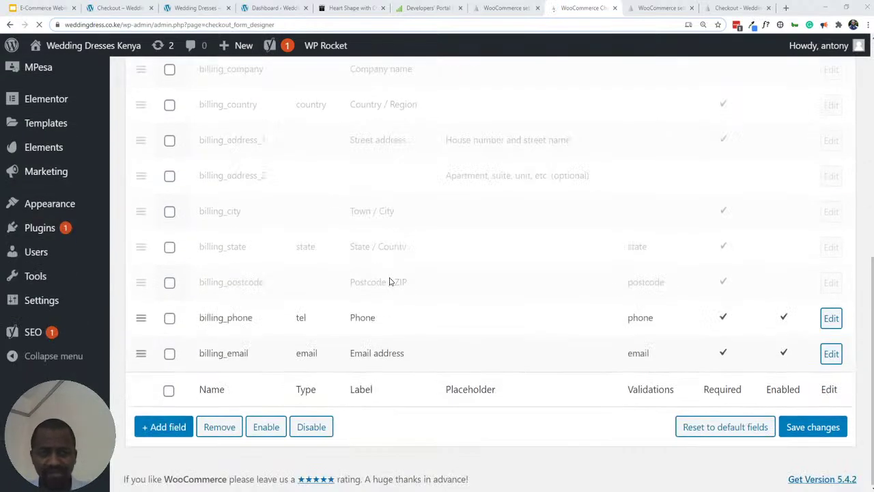
pyautogui.scroll(3, 390, 283)
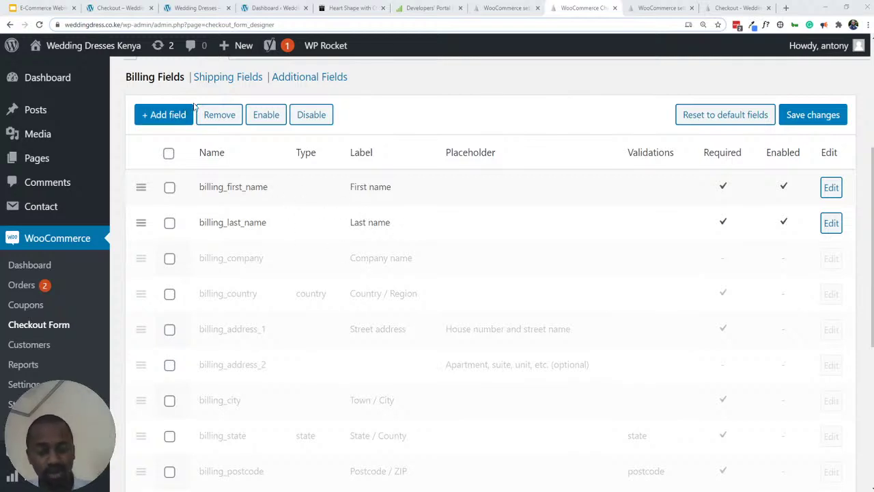
pyautogui.scroll(-2, 265, 233)
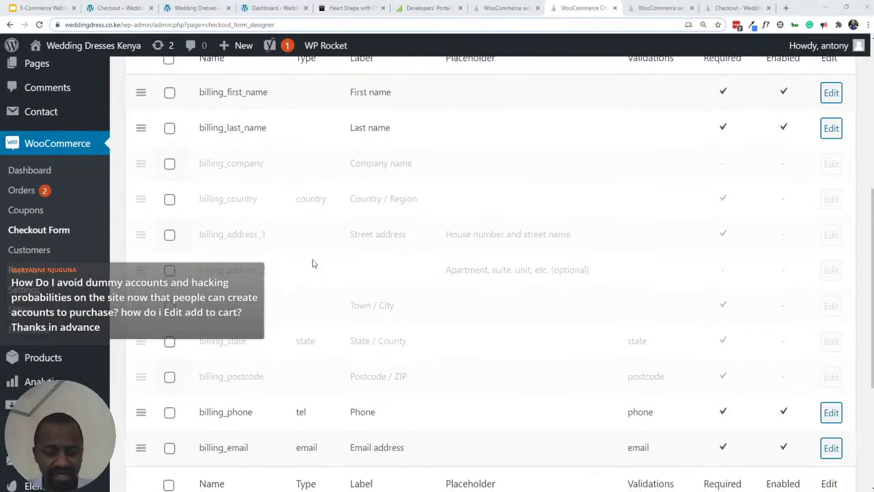
pyautogui.scroll(3, 265, 235)
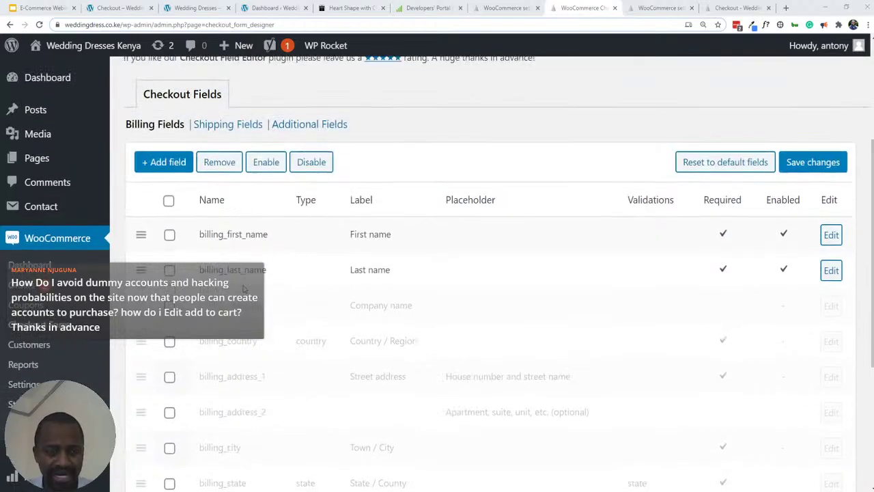
pyautogui.scroll(-3, 246, 293)
pyautogui.scroll(2, 247, 312)
pyautogui.scroll(1, 246, 313)
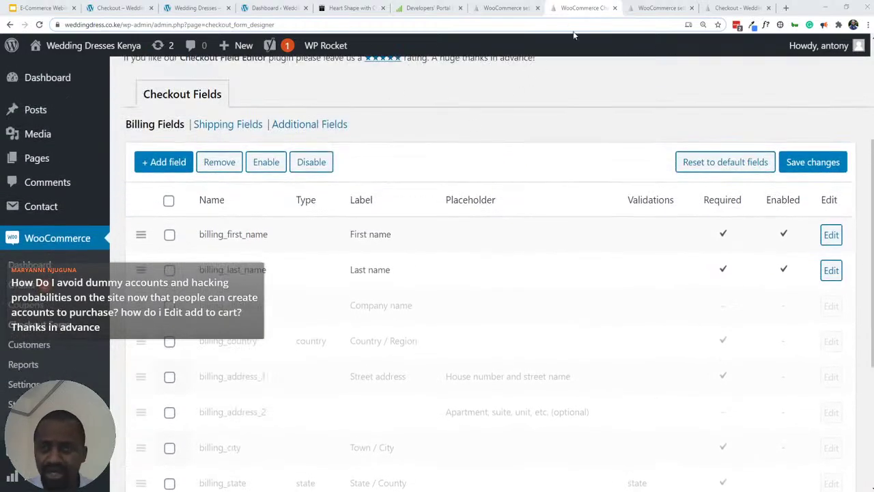
# - Open Plugins in a new tab, then return to the Checkout Fields editor
pyautogui.middleClick(9, 26)
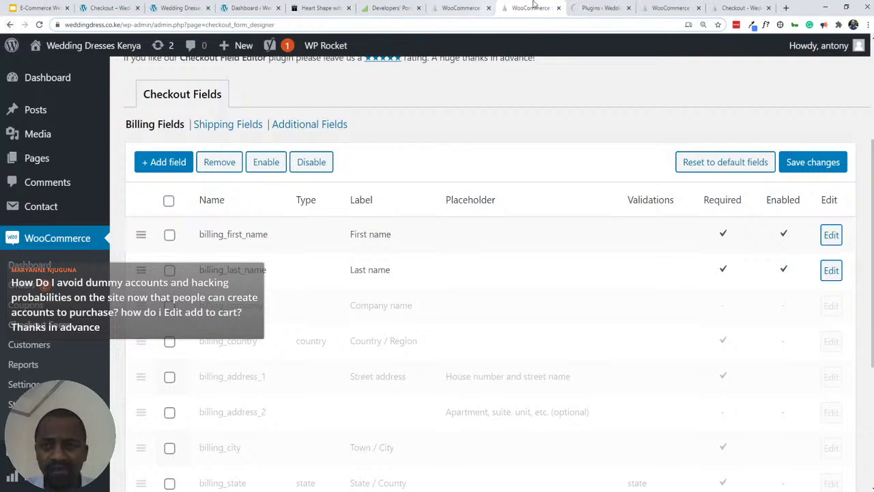
pyautogui.click(601, 14)
pyautogui.click(519, 9)
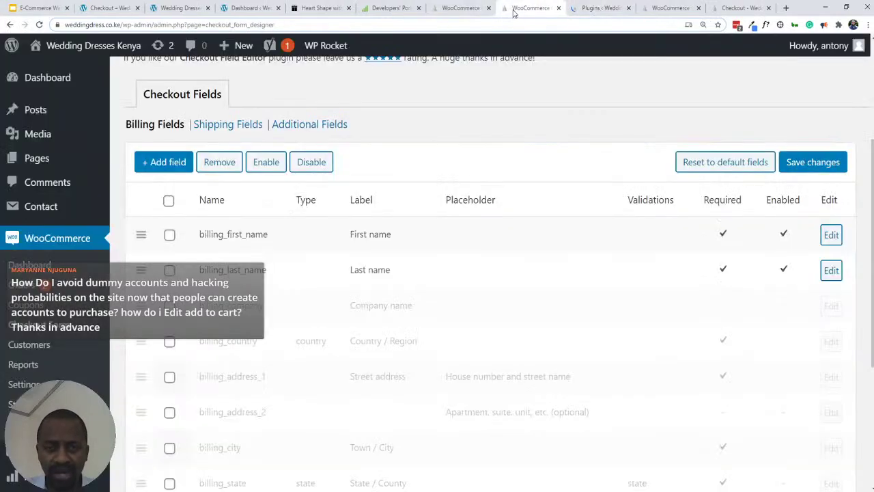
# - Add a new checkout field with name and label both set to M-Pesa Code
pyautogui.click(154, 166)
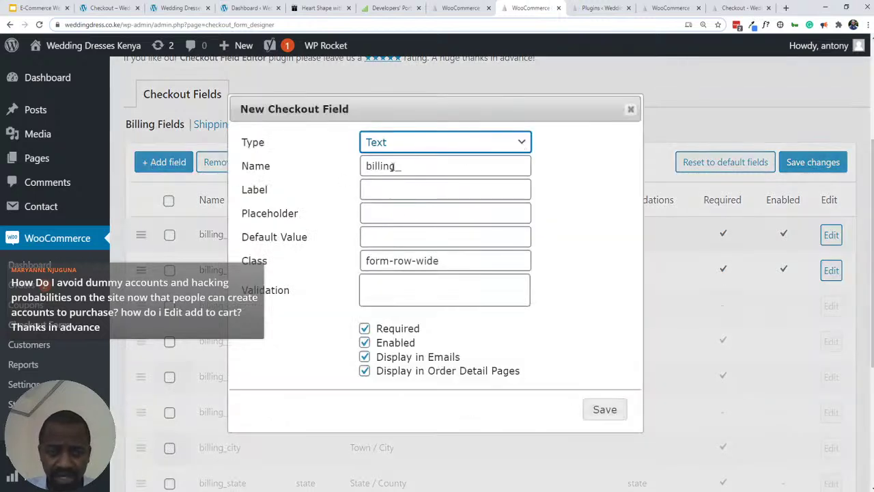
pyautogui.click(413, 166)
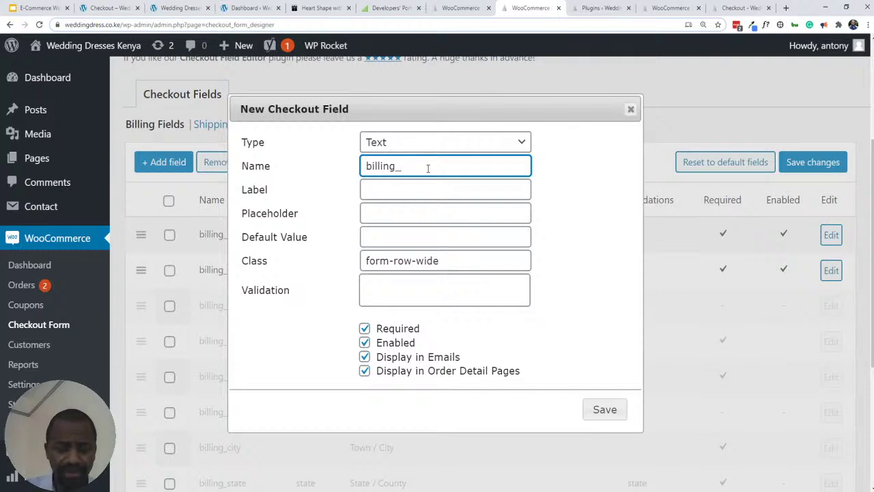
pyautogui.write('M-P')
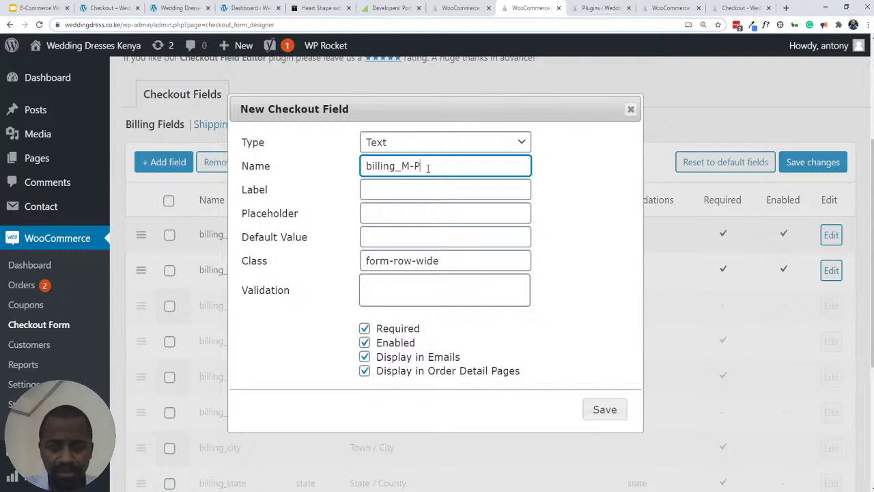
pyautogui.write('esa Code')
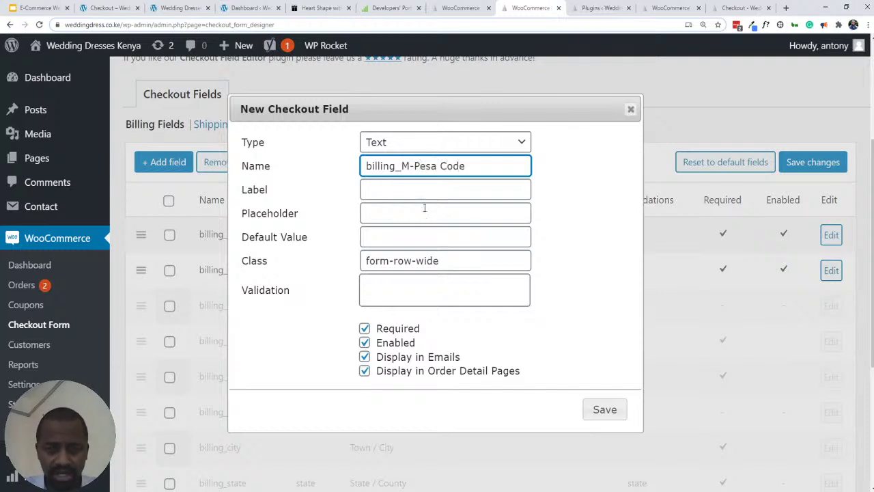
pyautogui.click(412, 193)
pyautogui.write('M')
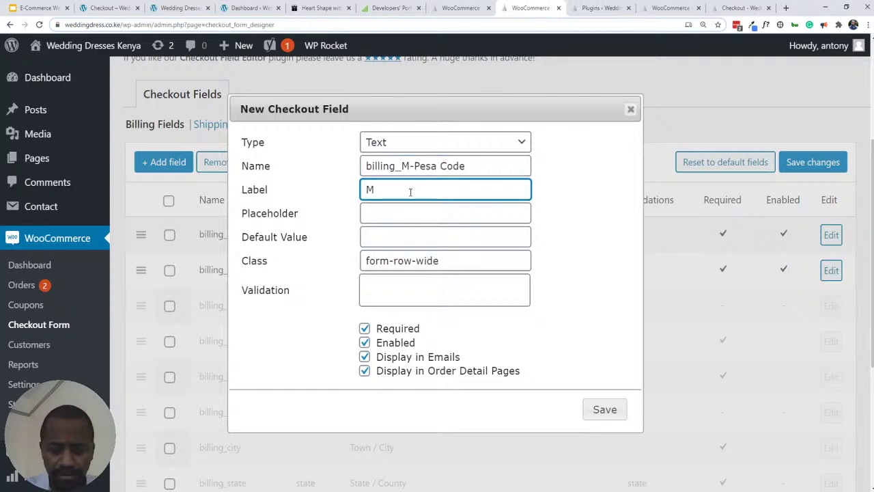
pyautogui.write('-Pe')
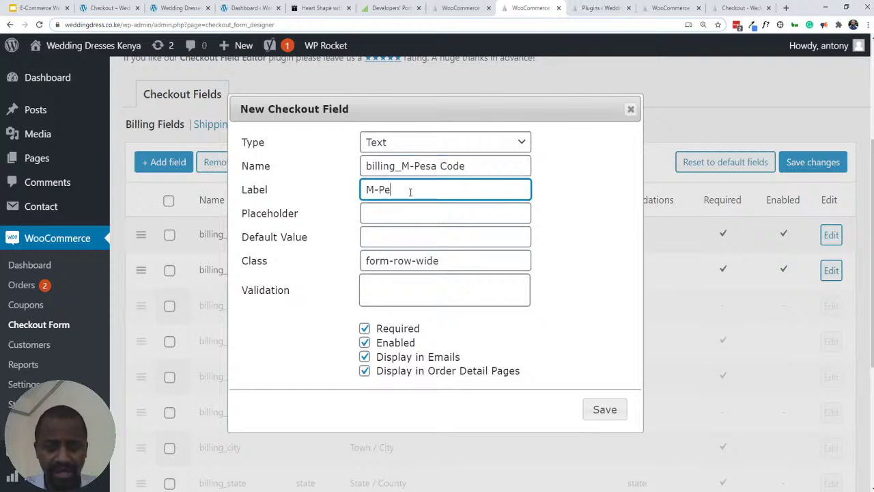
pyautogui.write('sa Cod')
pyautogui.press('BackSpace')
pyautogui.press('BackSpace')
pyautogui.write('sa')
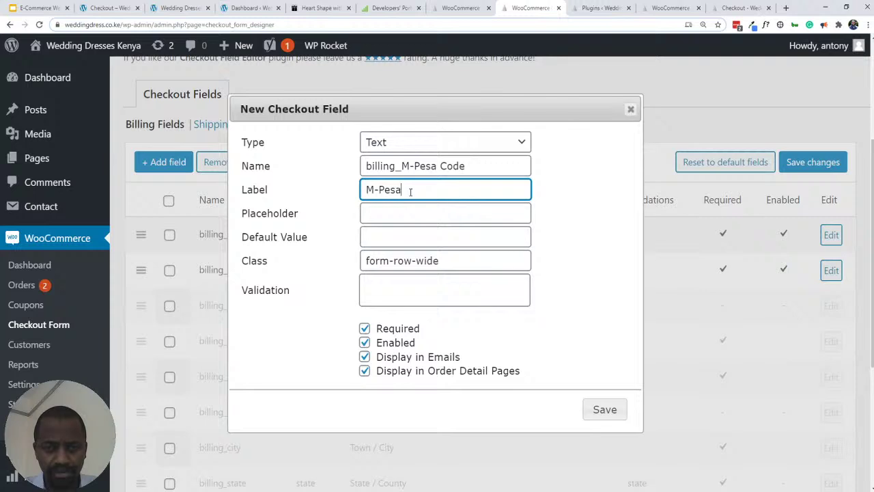
pyautogui.write(' Code')
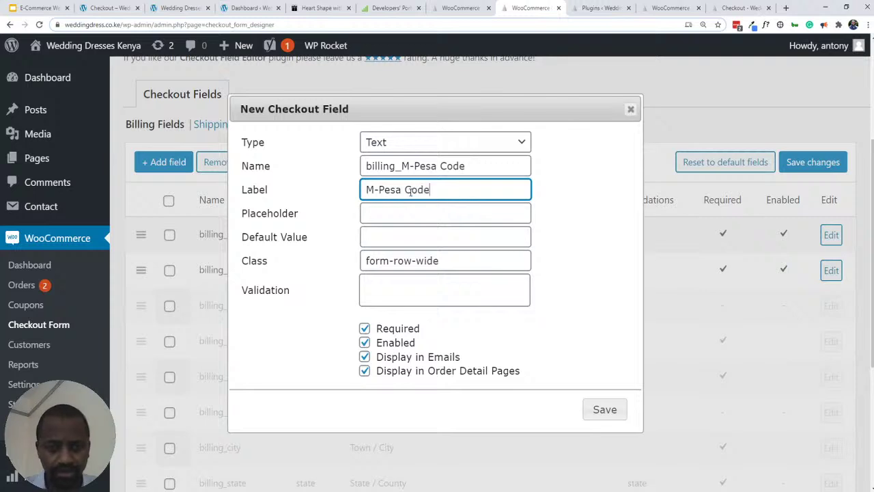
# - Set the placeholder to OFN9SDJ8V and leave the field marked Required
pyautogui.click(384, 213)
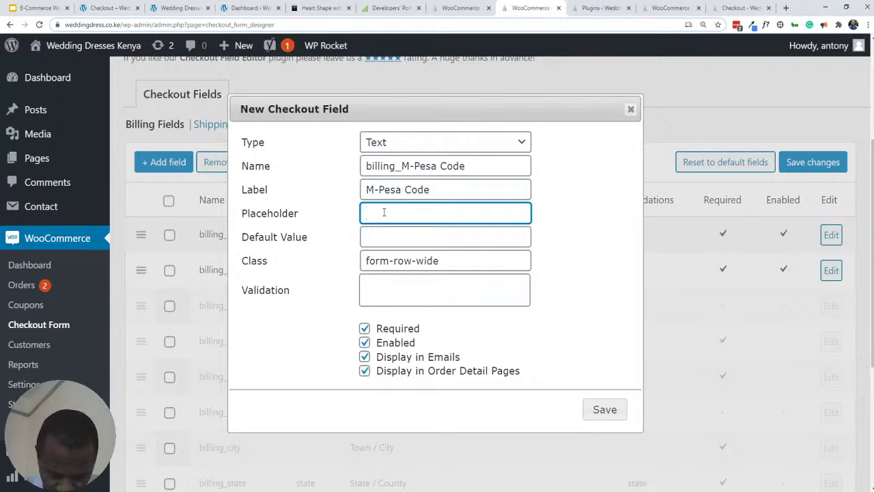
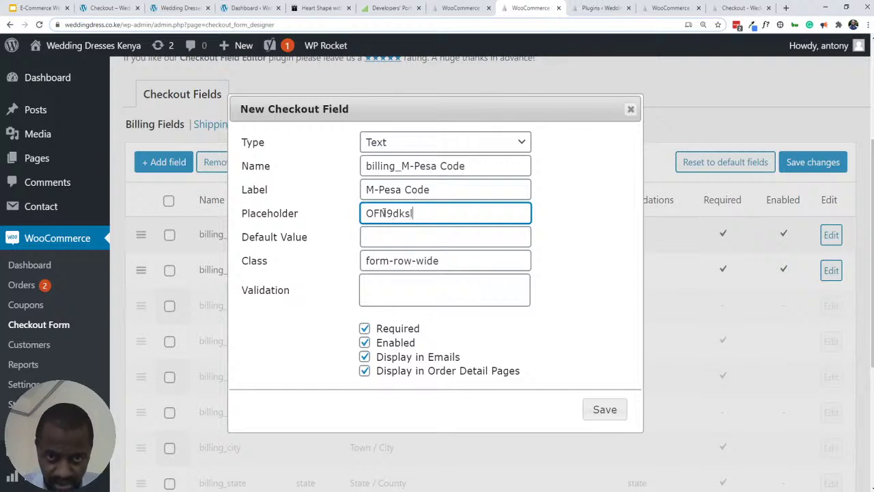
pyautogui.press('BackSpace')
pyautogui.press('BackSpace')
pyautogui.press('BackSpace')
pyautogui.press('BackSpace')
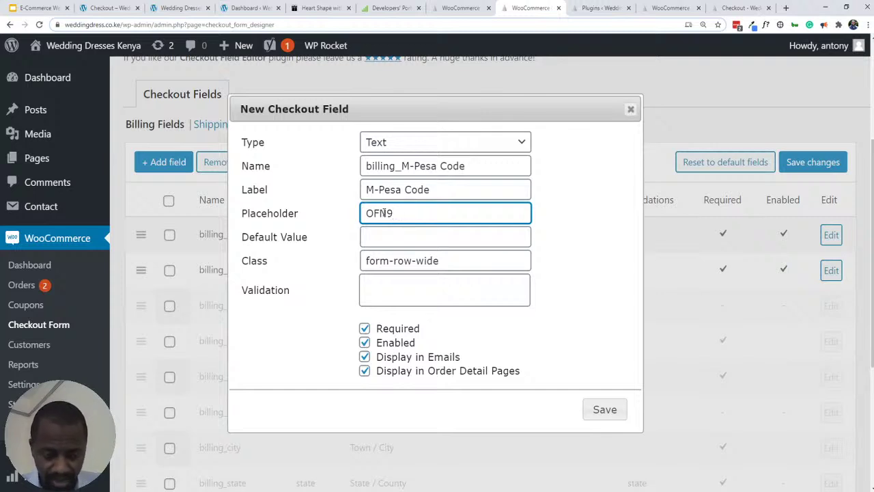
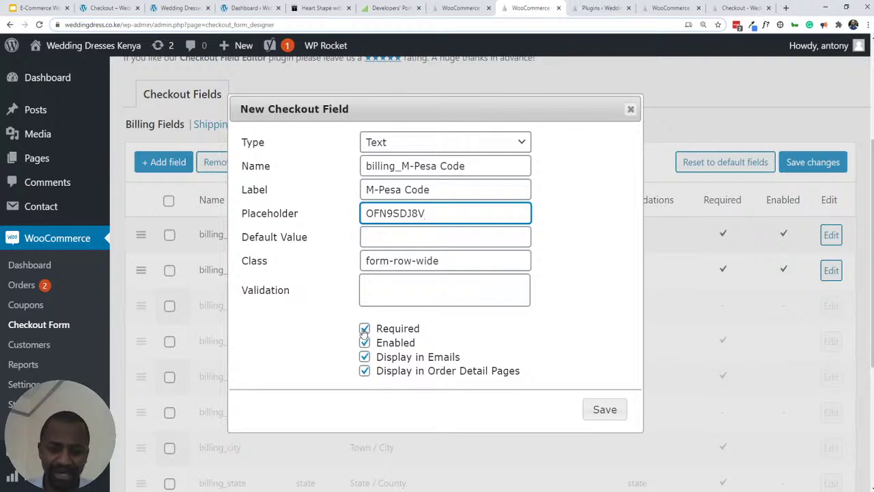
pyautogui.click(365, 329)
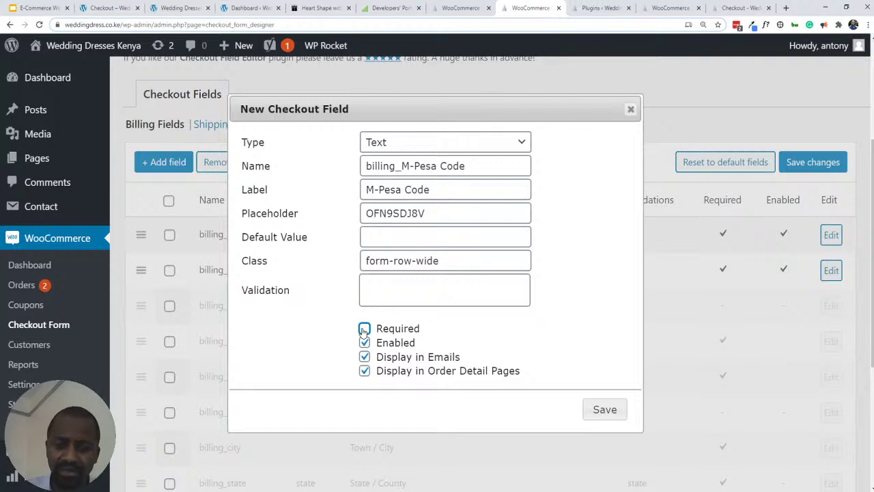
pyautogui.click(364, 329)
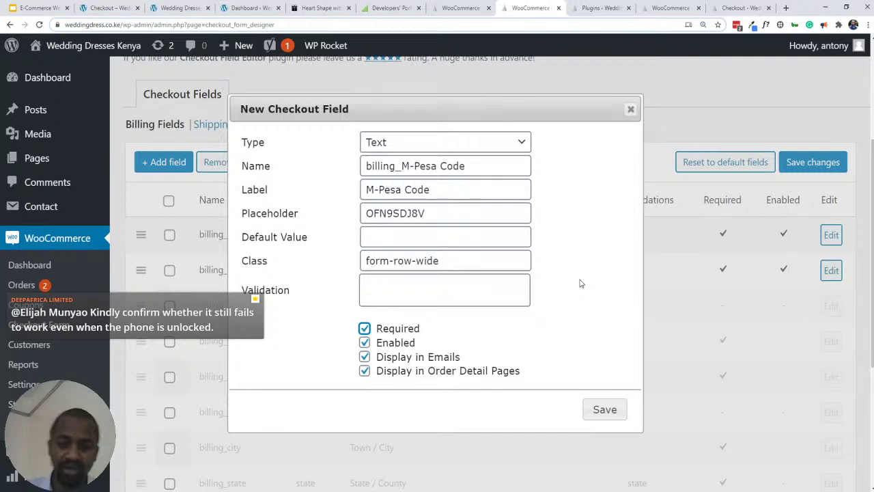
# - After the save error, change the field name from 'M-Pesa Code' to billing_m_pesa_code
pyautogui.click(593, 410)
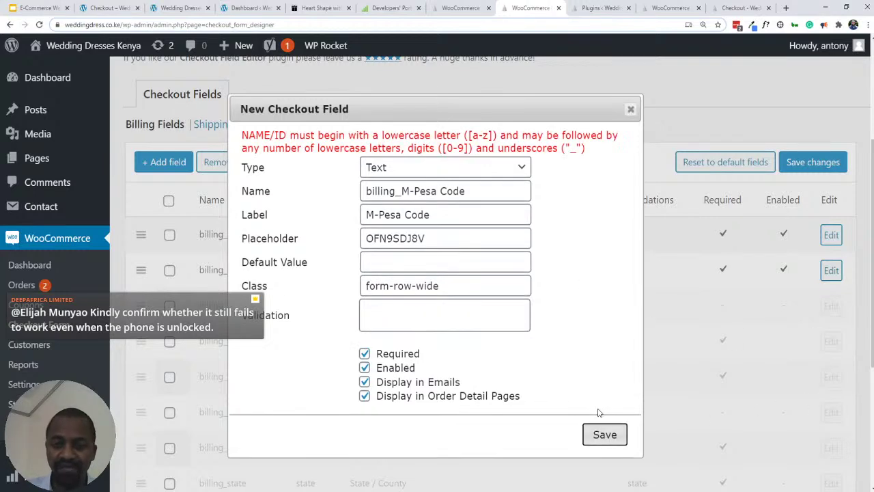
pyautogui.click(440, 192)
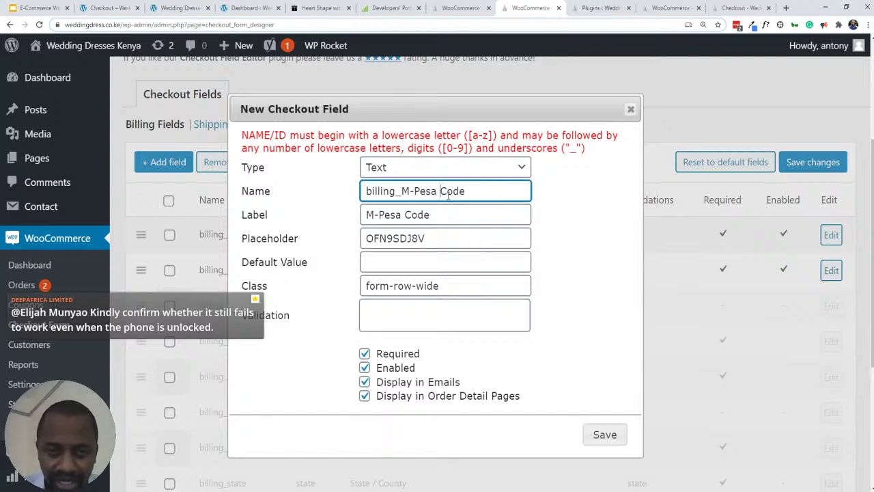
pyautogui.press('BackSpace')
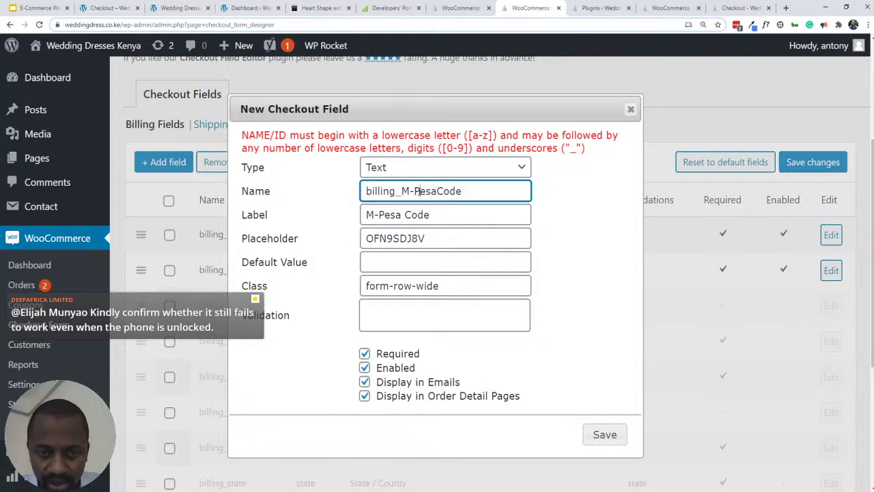
pyautogui.moveTo(418, 191); pyautogui.dragTo(401, 191)
pyautogui.write('m')
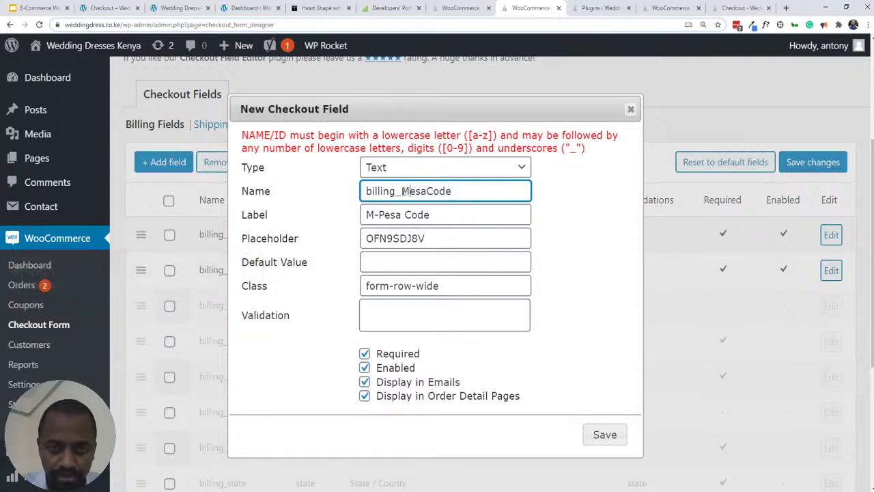
pyautogui.press('BackSpace')
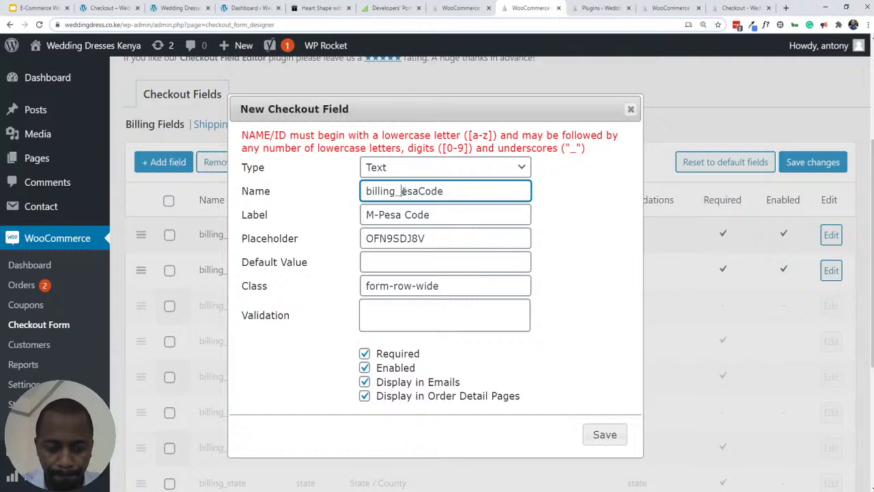
pyautogui.write('m')
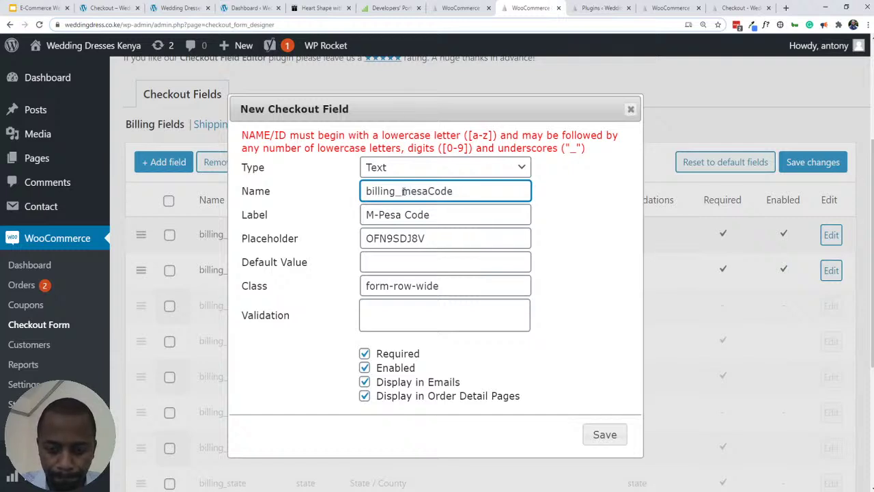
pyautogui.write('_p')
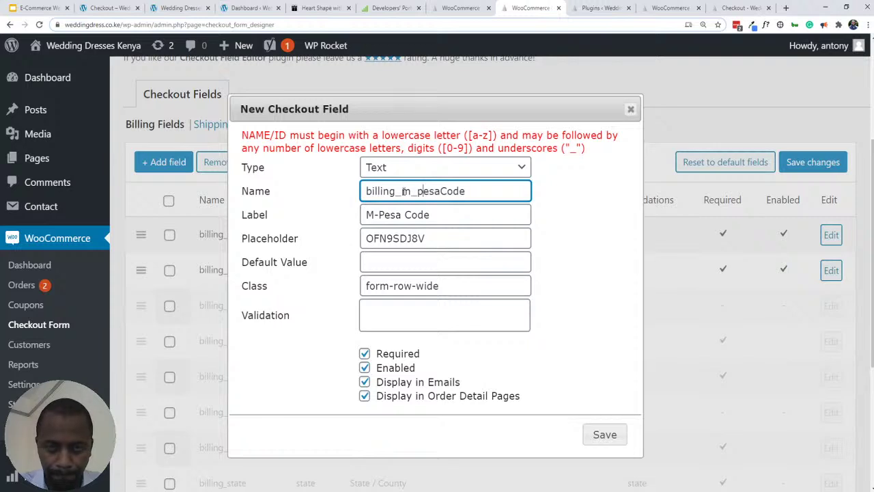
pyautogui.click(447, 192)
pyautogui.press('BackSpace')
pyautogui.write('_c')
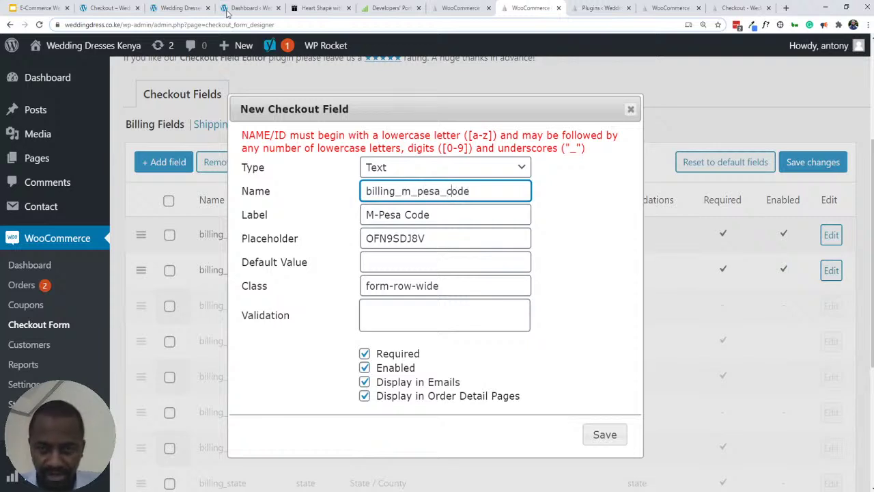
# - Save the billing_m_pesa_code field and confirm it is listed as required and enabled in Billing Fields
pyautogui.click(605, 435)
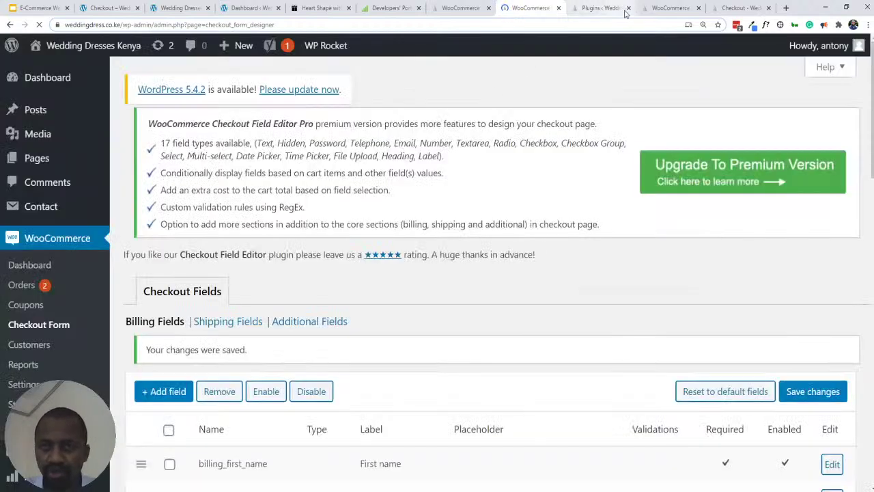
pyautogui.scroll(-3, 249, 333)
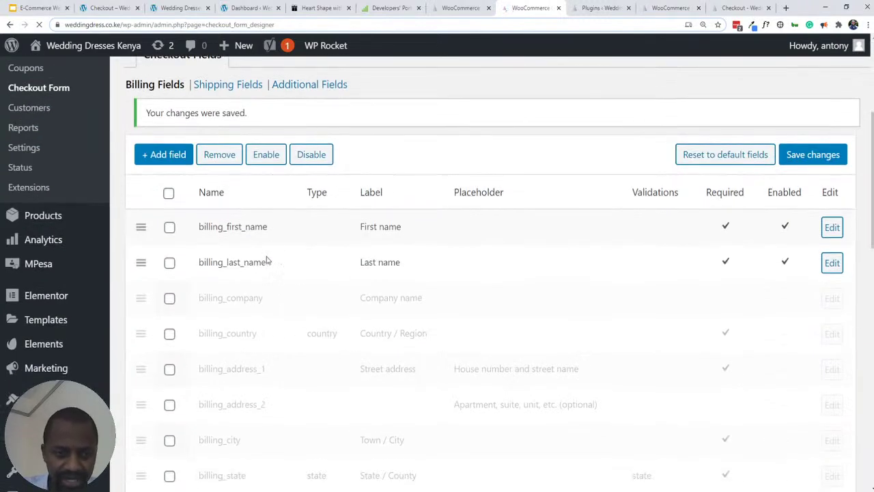
pyautogui.scroll(-3, 266, 258)
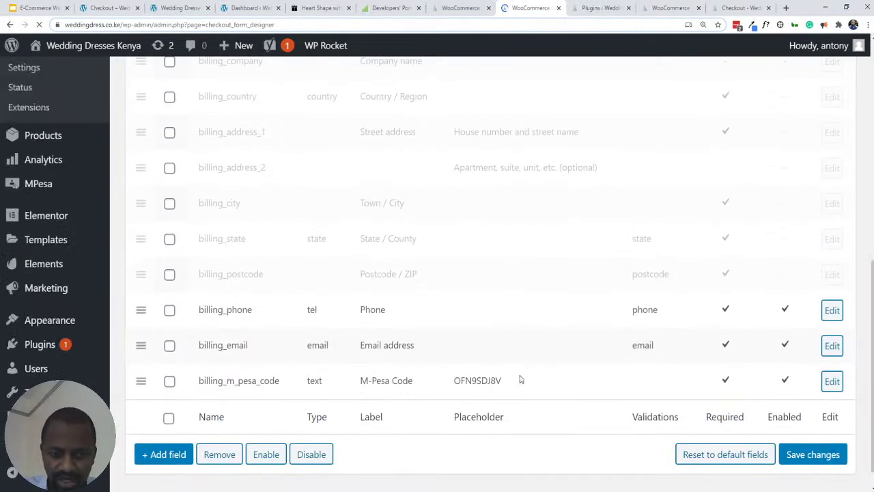
pyautogui.click(726, 8)
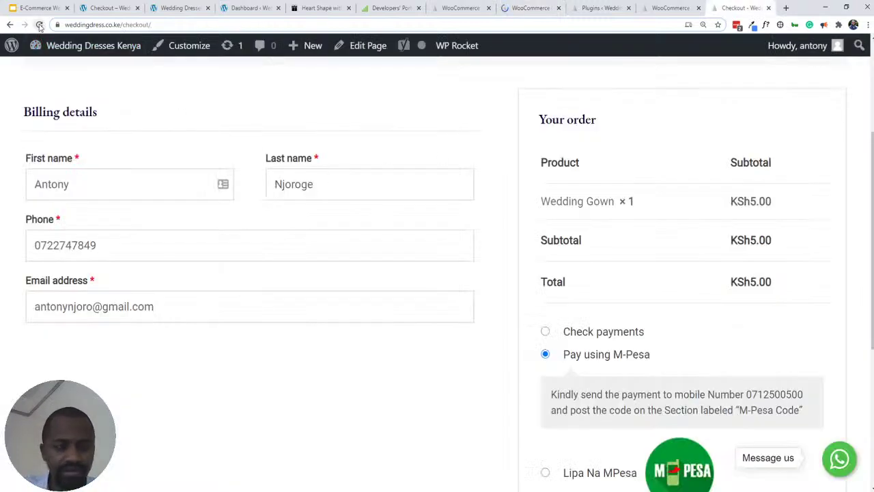
# - Reload checkout to show the required M-Pesa Code field, and select Pay using M-Pesa
pyautogui.click(39, 25)
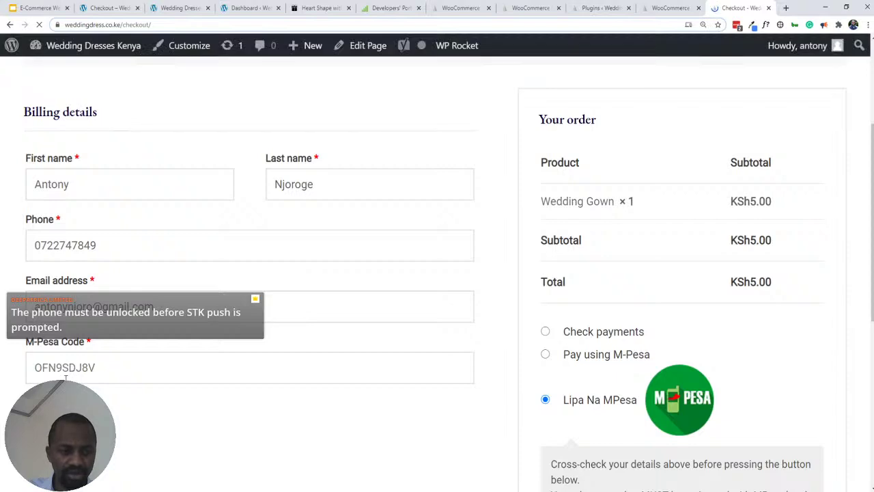
pyautogui.click(77, 370)
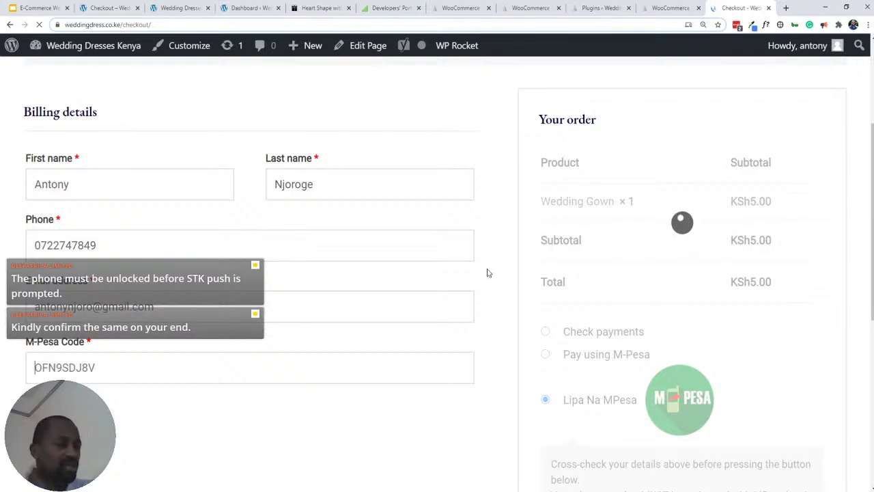
pyautogui.scroll(-2, 499, 275)
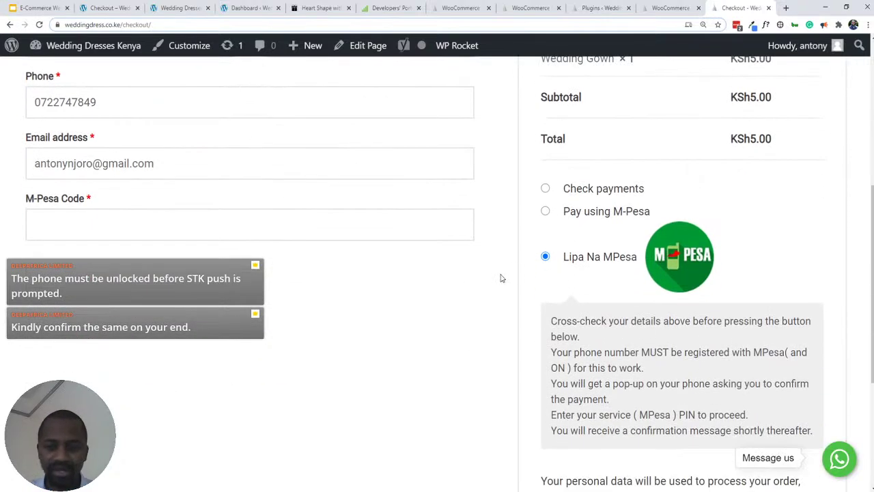
pyautogui.scroll(1, 534, 265)
pyautogui.click(546, 259)
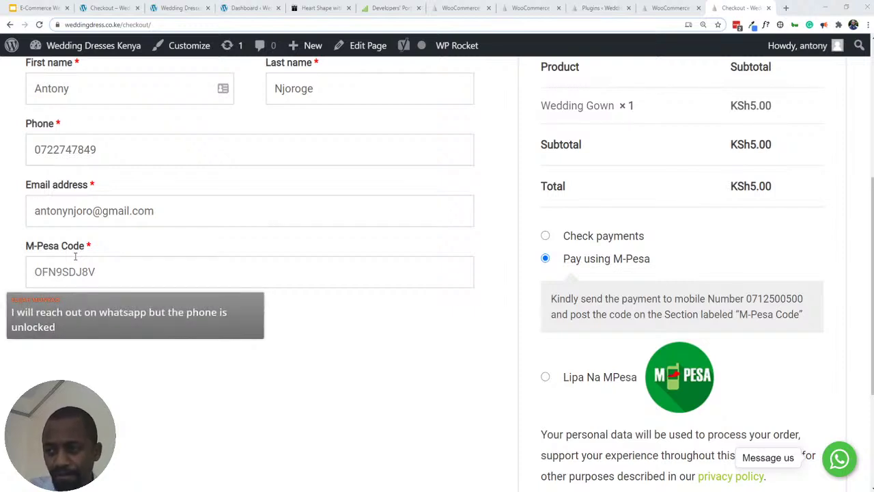
pyautogui.click(80, 268)
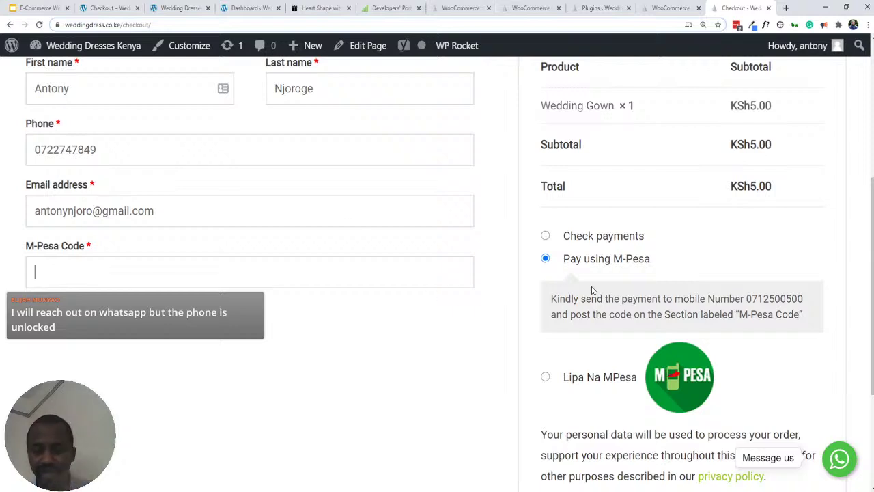
# - Enter the test code 23002sdklsdlfasd in the M-Pesa Code field
pyautogui.scroll(-1, 602, 249)
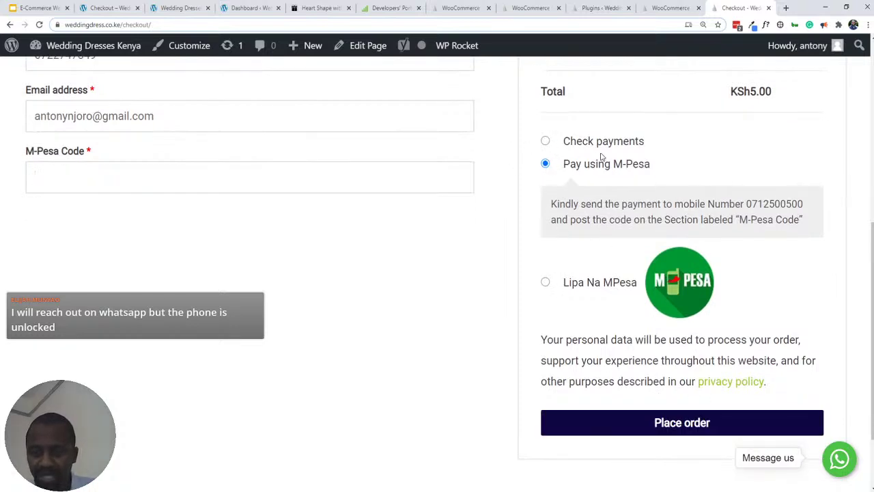
pyautogui.write('OFN9SDJ8V')
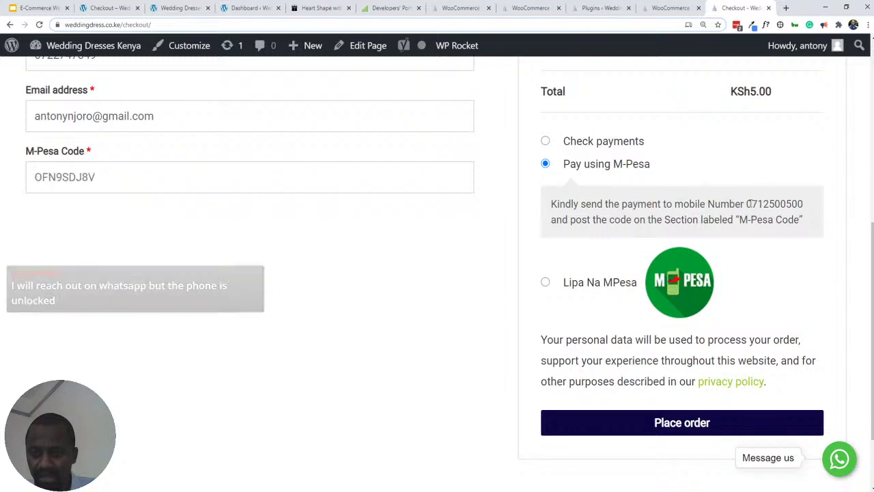
pyautogui.moveTo(748, 204); pyautogui.dragTo(817, 204)
pyautogui.click(769, 202)
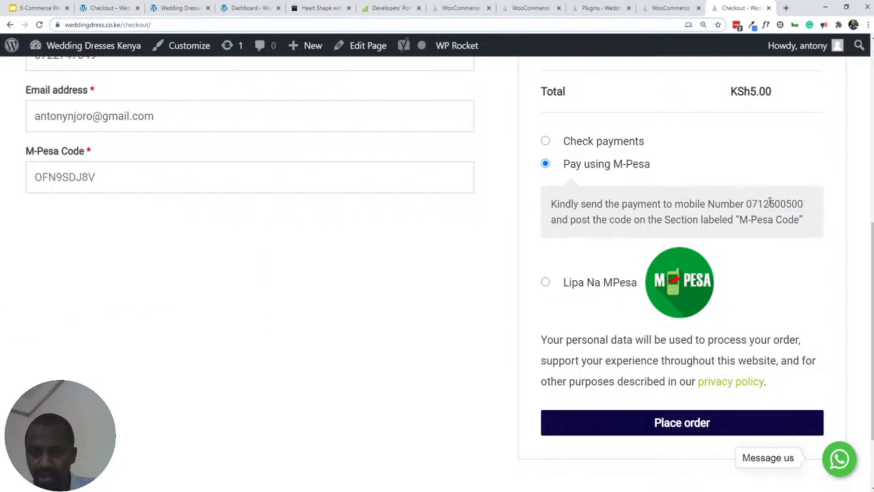
pyautogui.click(147, 172)
pyautogui.hotkey('ctrl', 'a')
pyautogui.press('BackSpace')
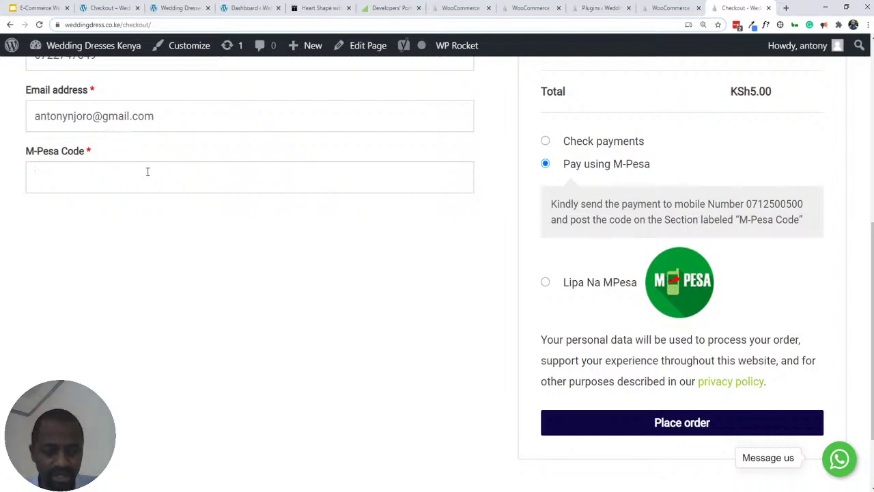
pyautogui.write('#)@(')
pyautogui.hotkey('ctrl', 'a')
pyautogui.press('BackSpace')
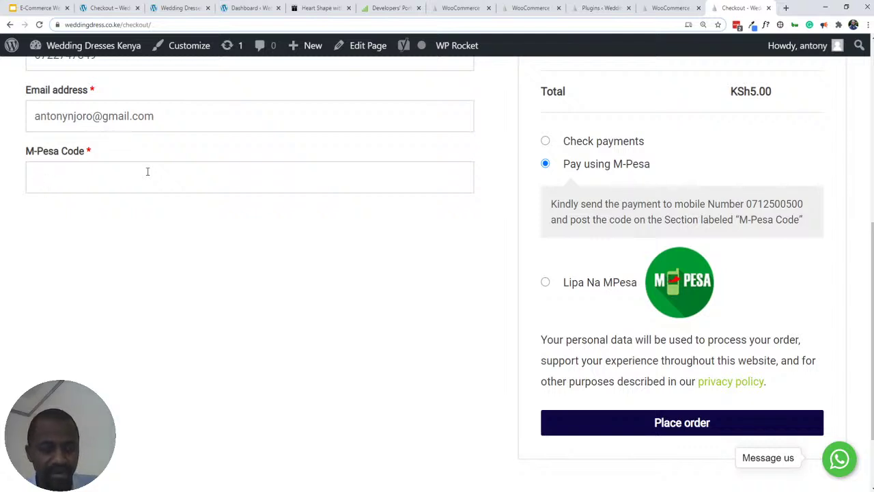
pyautogui.write('23002')
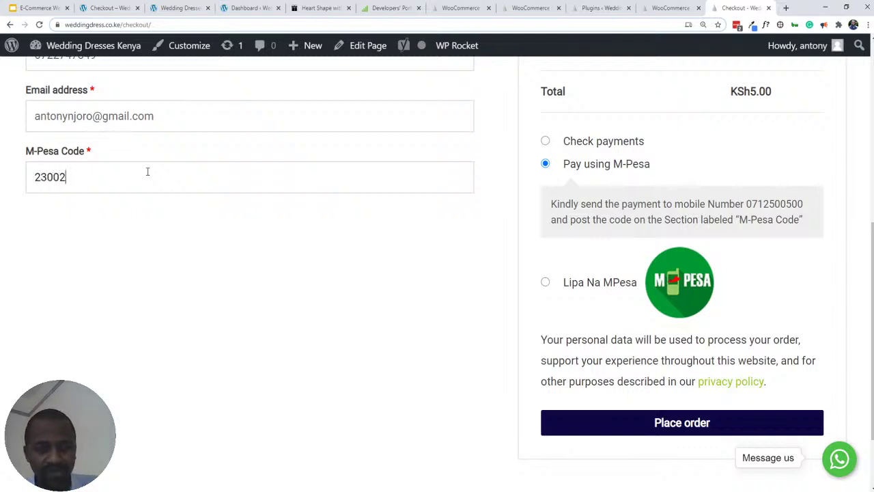
pyautogui.write('sdklsdlfasd')
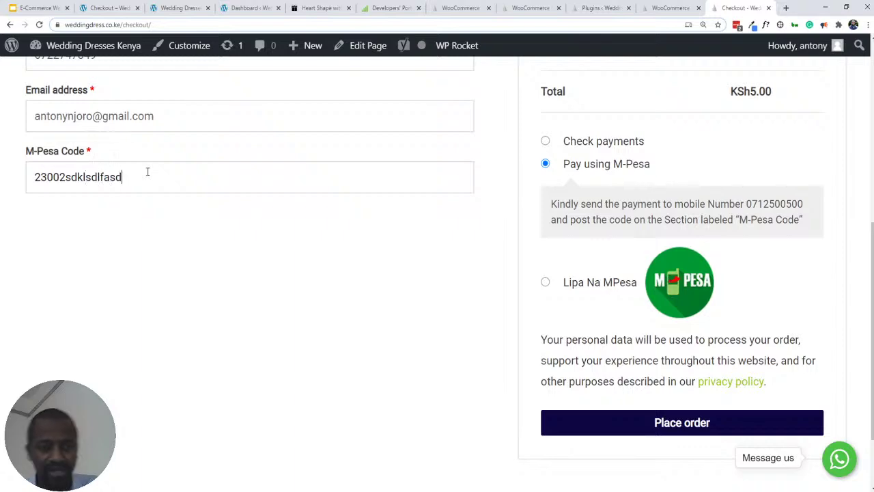
# - Glance at the Plugins and payment settings tabs, then place the order from checkout
pyautogui.click(596, 10)
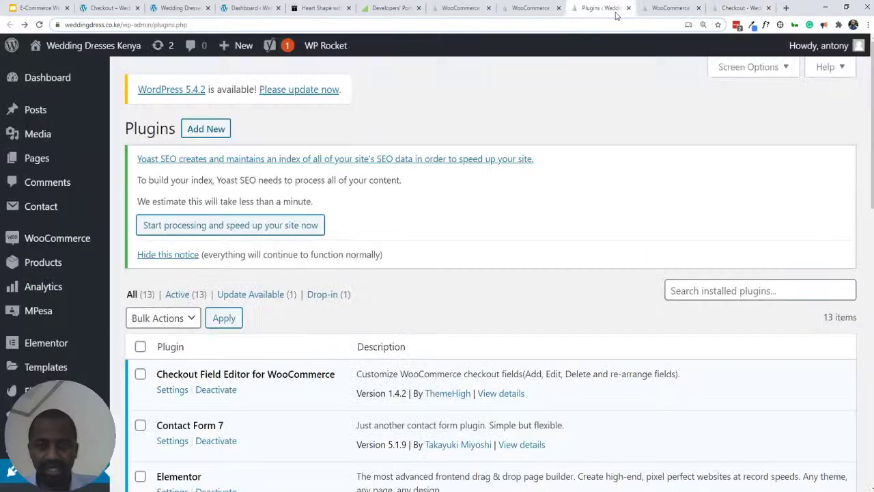
pyautogui.click(687, 10)
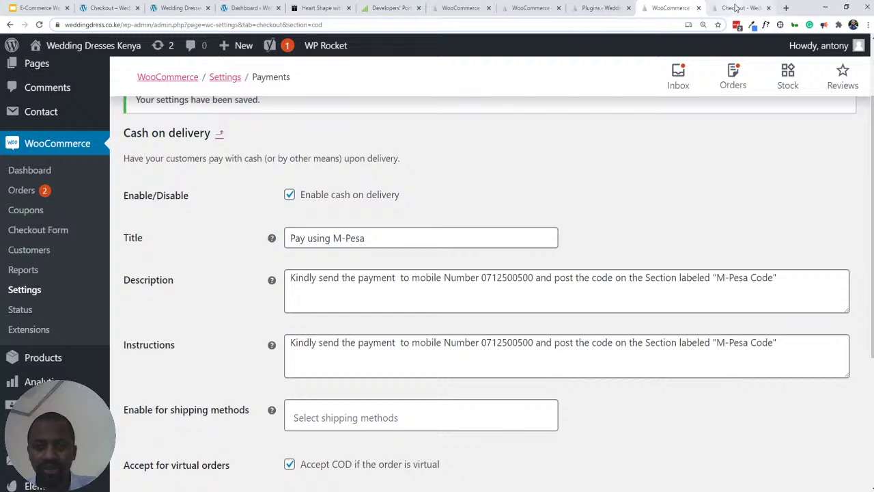
pyautogui.click(737, 9)
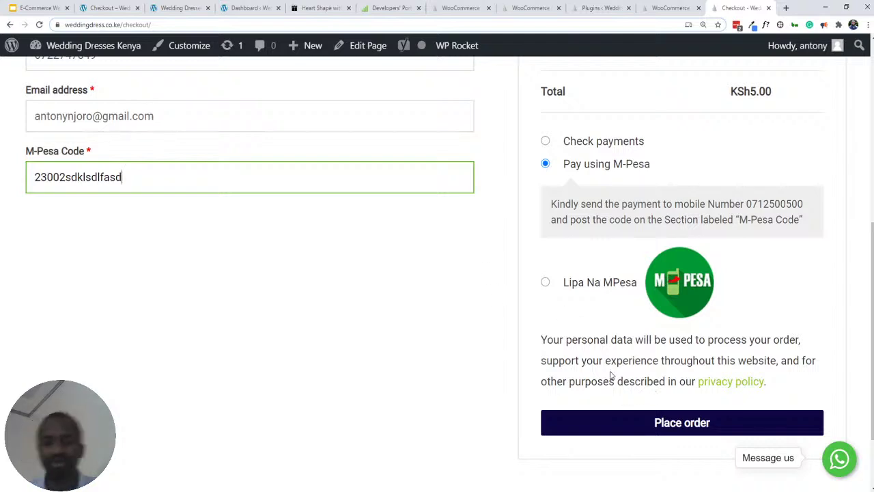
pyautogui.click(649, 431)
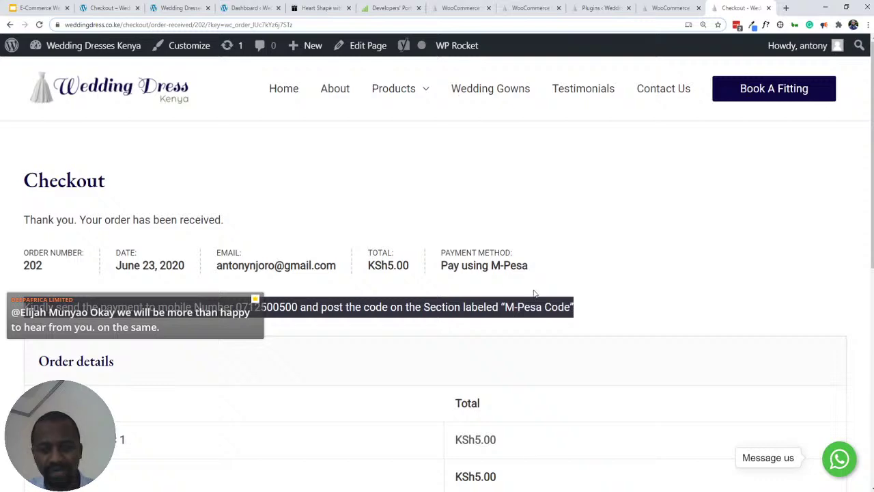
# - Highlight the M-Pesa Code on the order confirmation, then return to the Cash on delivery settings
pyautogui.scroll(-7, 535, 294)
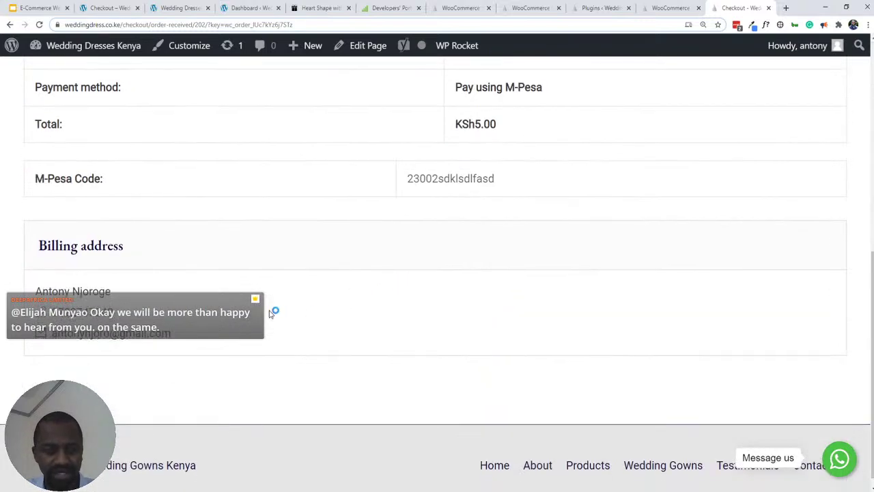
pyautogui.doubleClick(423, 178)
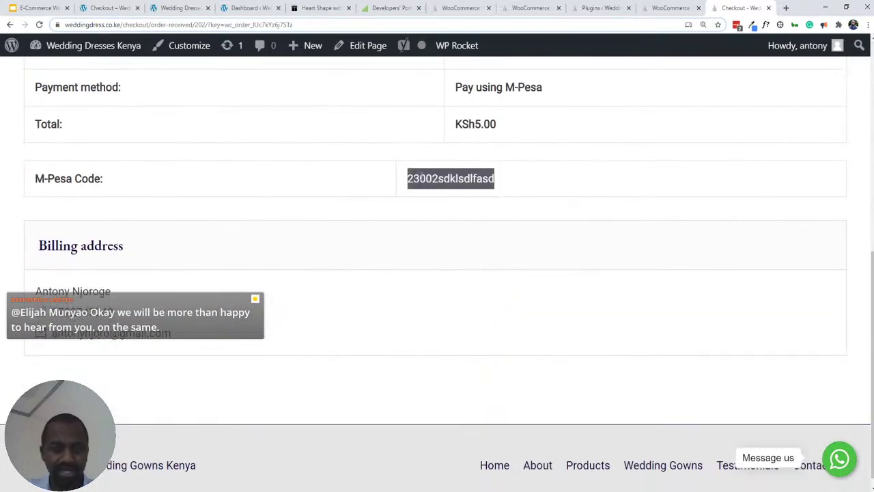
pyautogui.scroll(10, 403, 198)
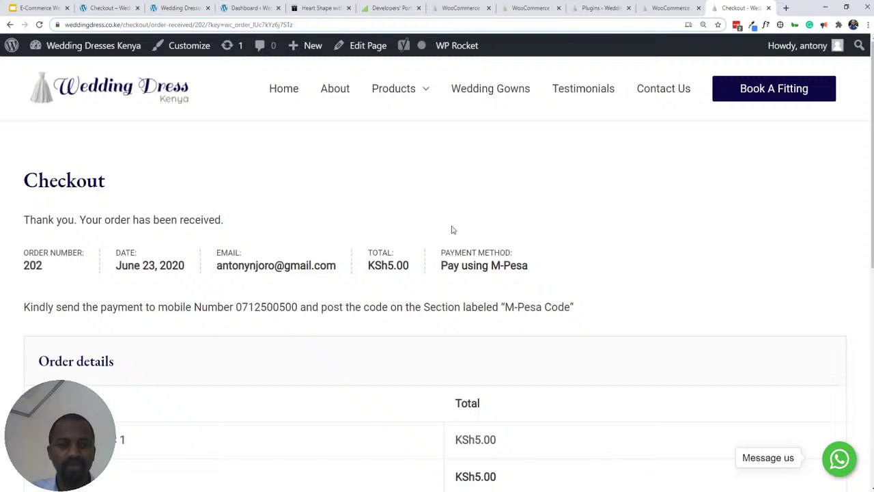
pyautogui.click(668, 9)
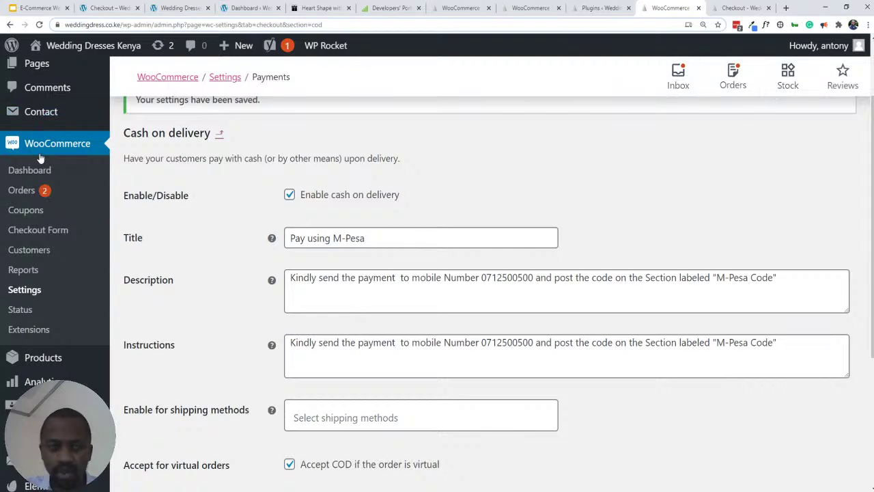
# - Open the recent orders panel, showing the newest KSh5.00 test order as Processing
pyautogui.moveTo(49, 374)
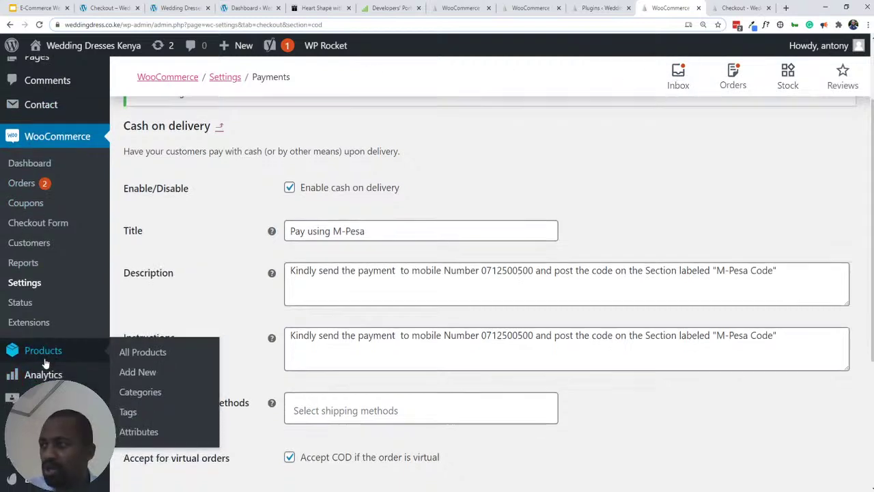
pyautogui.scroll(-2, 47, 362)
pyautogui.moveTo(32, 309)
pyautogui.moveTo(44, 213)
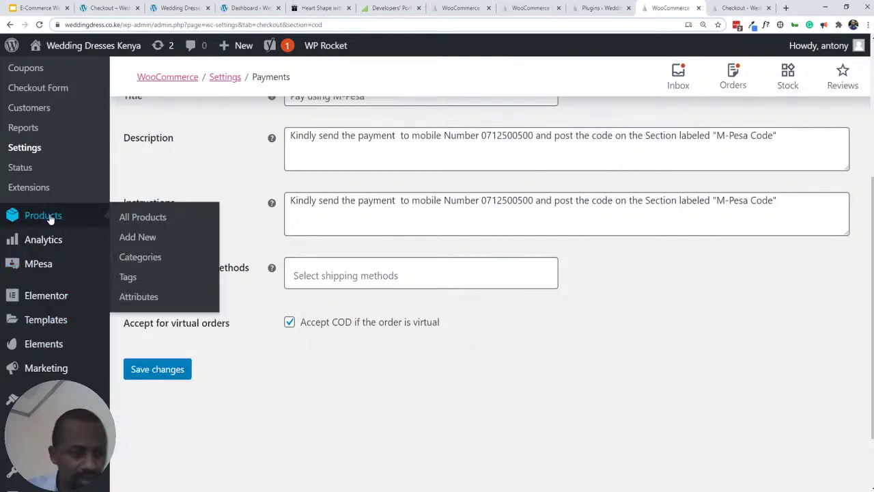
pyautogui.scroll(1, 51, 218)
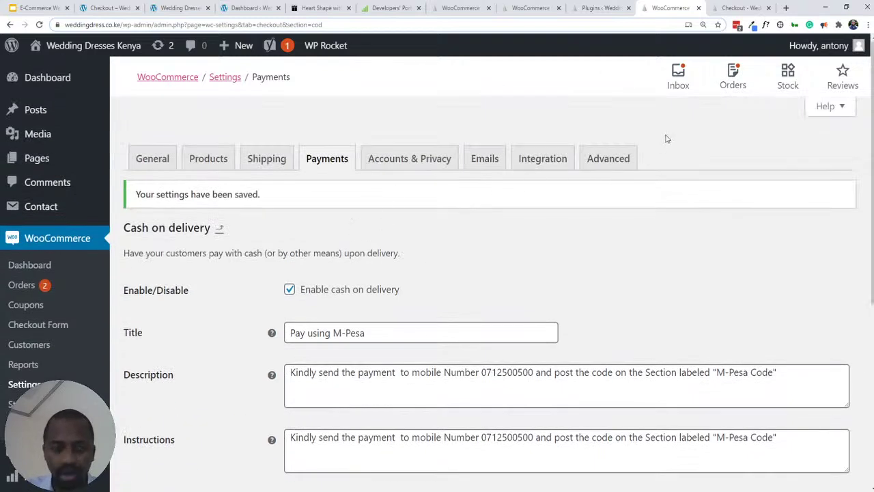
pyautogui.click(734, 79)
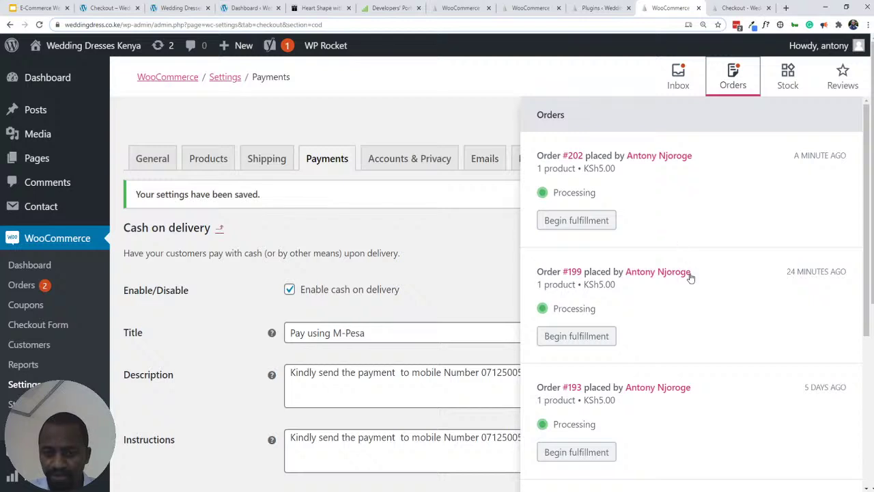
# - Close the recent orders panel to reveal the Pay using M-Pesa Cash on delivery settings
pyautogui.scroll(-2, 704, 308)
pyautogui.scroll(-1, 704, 308)
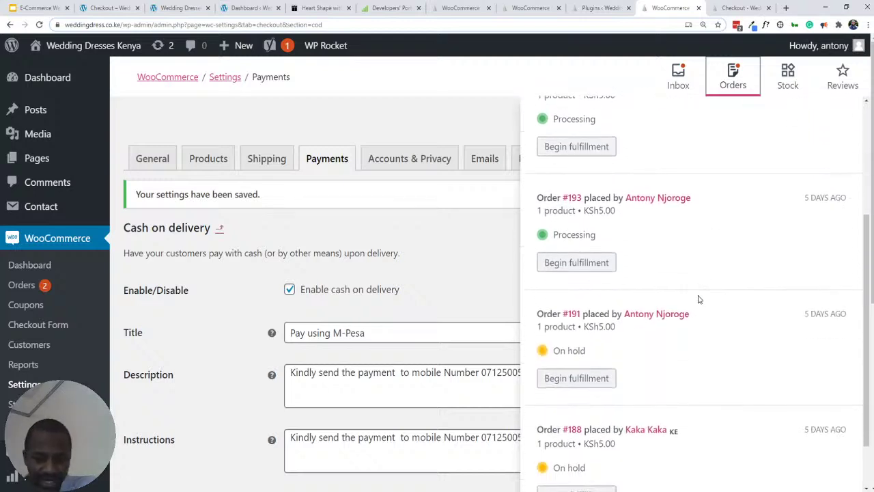
pyautogui.scroll(-2, 698, 298)
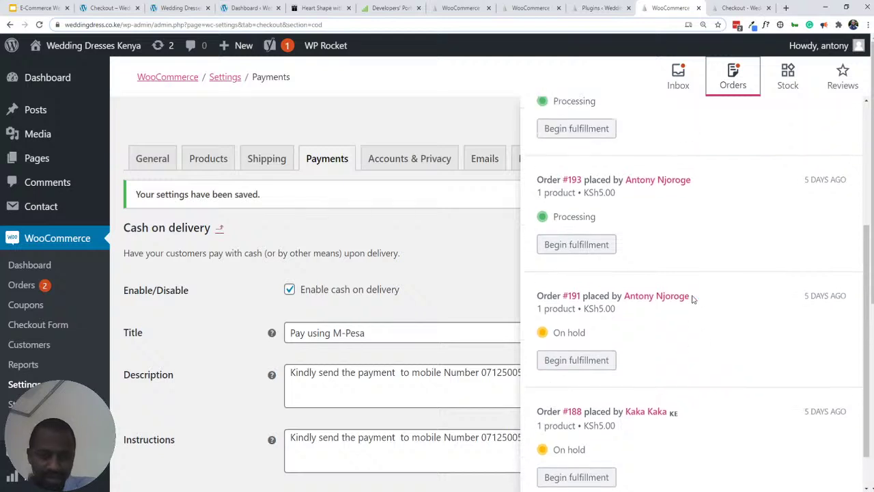
pyautogui.scroll(4, 689, 299)
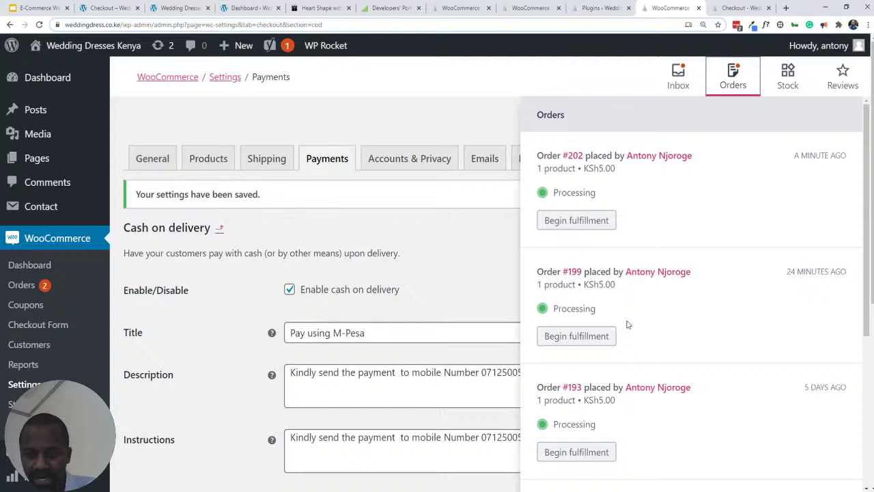
pyautogui.scroll(-1, 638, 312)
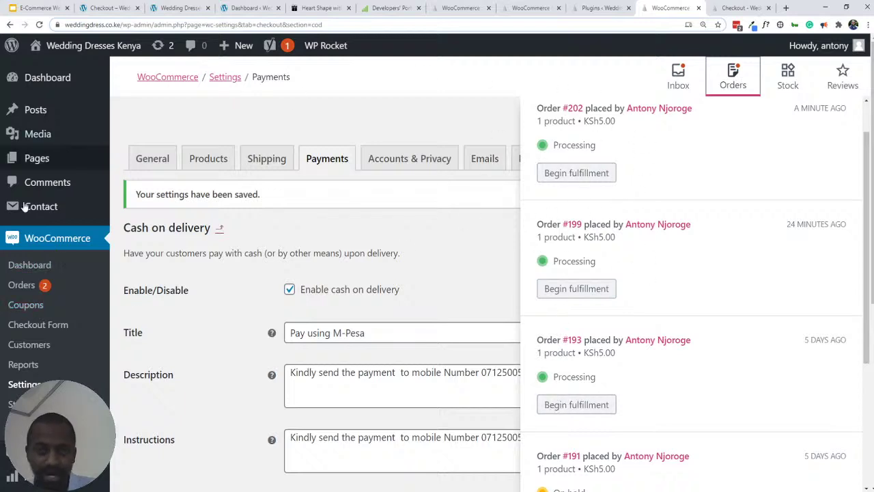
pyautogui.click(23, 288)
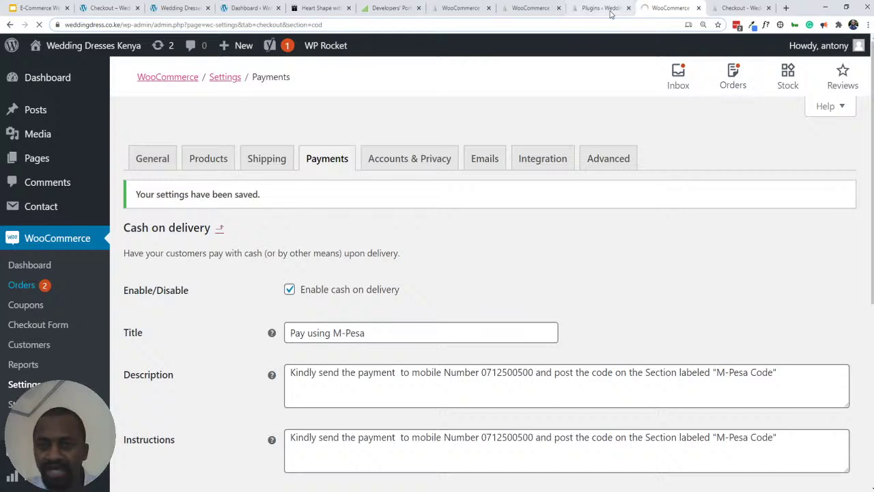
# - Check order 202's confirmation, then review the billing fields and Shipping Fields in the Checkout Field Editor
pyautogui.click(720, 8)
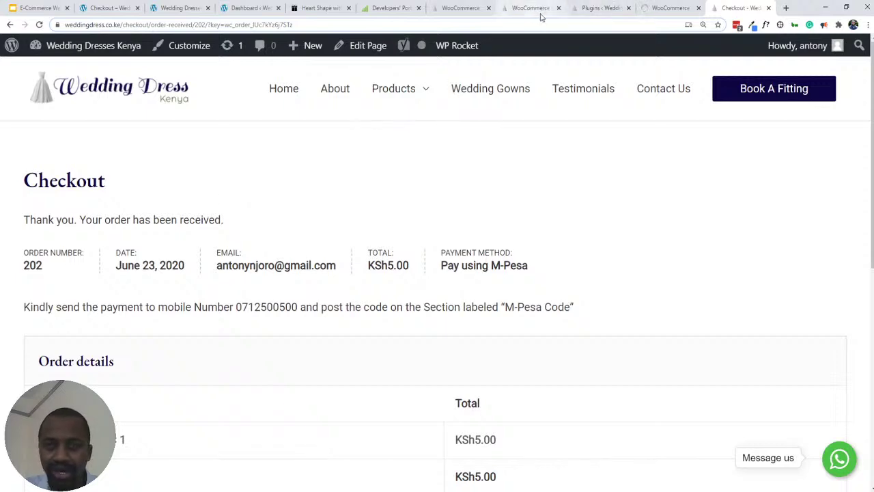
pyautogui.click(513, 8)
pyautogui.scroll(-4, 302, 425)
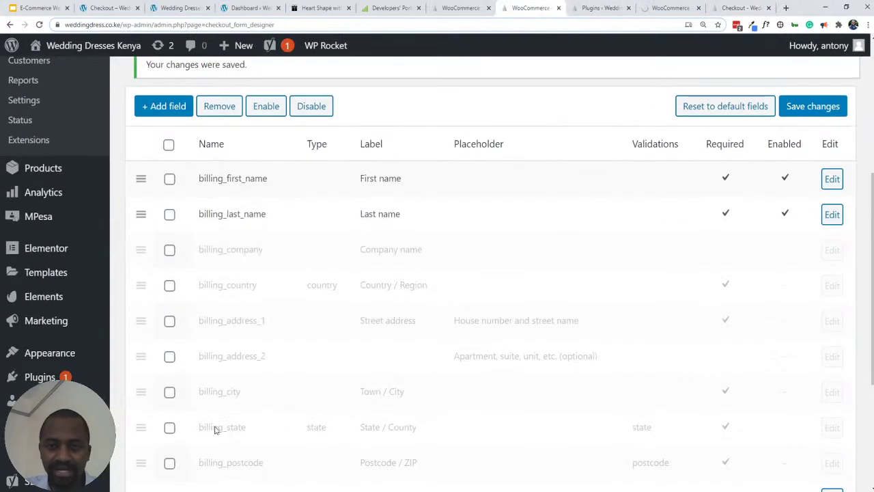
pyautogui.scroll(-5, 345, 313)
pyautogui.scroll(1, 219, 232)
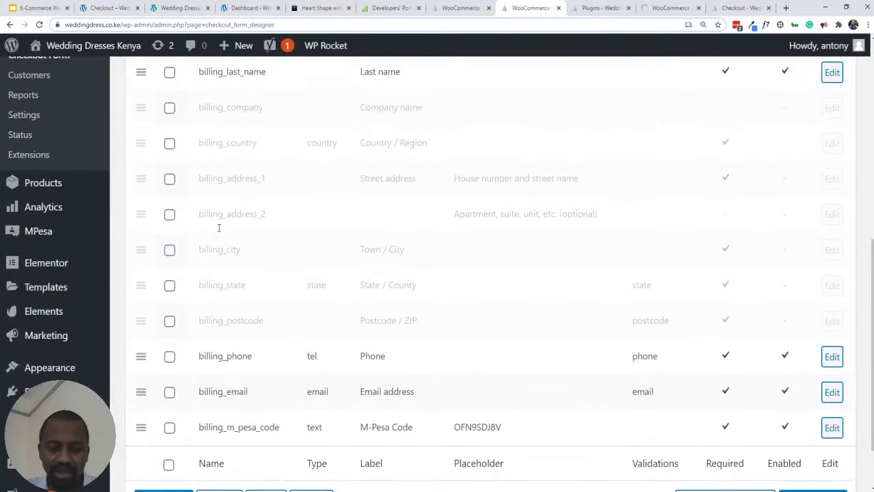
pyautogui.scroll(2, 205, 239)
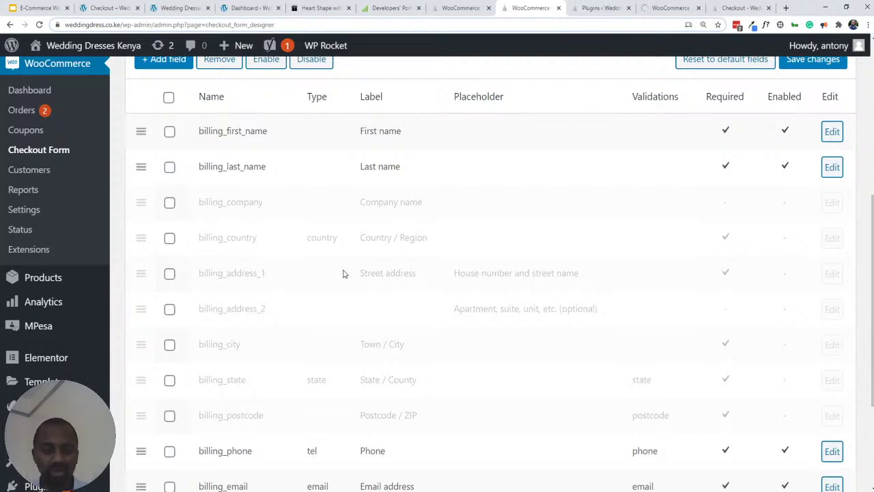
pyautogui.scroll(3, 371, 234)
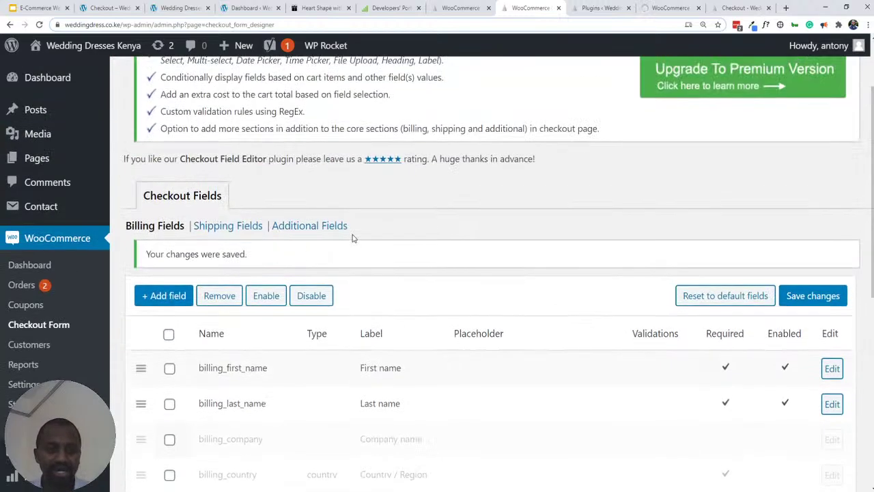
pyautogui.click(215, 228)
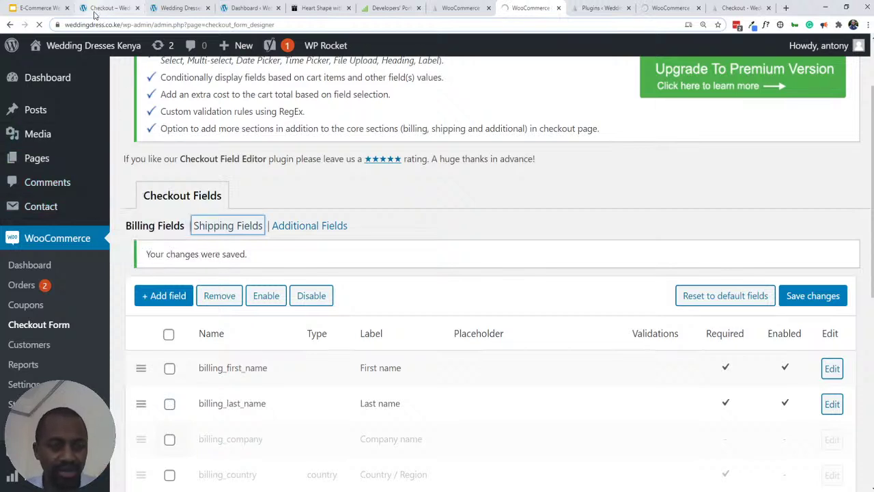
# - Glance at the training deck, close the blank Dashboard tab, and return to Checkout Fields
pyautogui.click(39, 8)
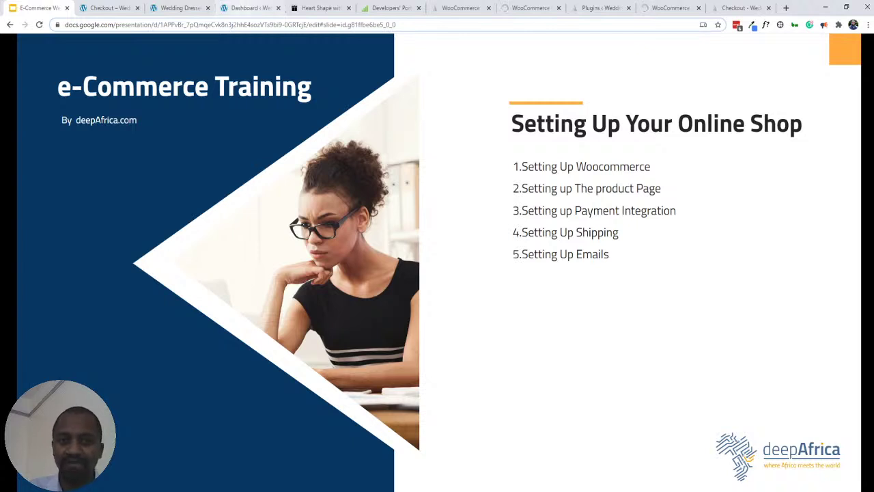
pyautogui.hotkey('ctrl', '4')
pyautogui.hotkey('ctrl', 'w')
pyautogui.hotkey('ctrl', '1')
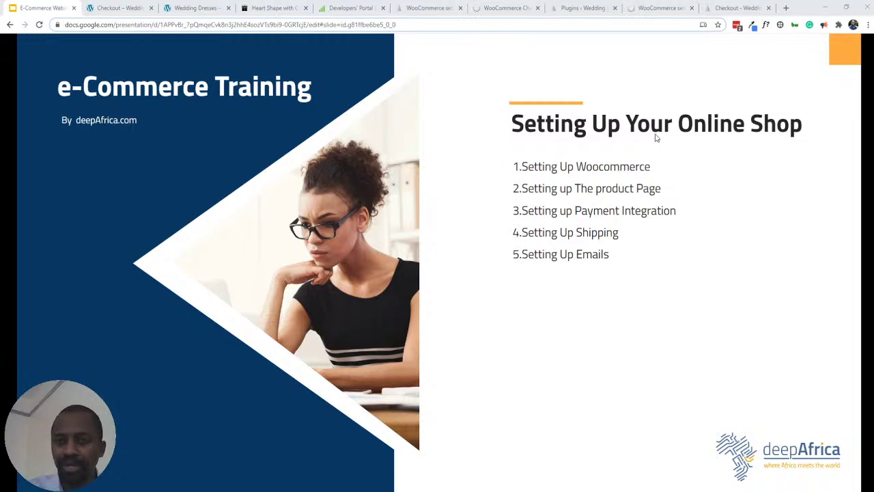
pyautogui.click(491, 10)
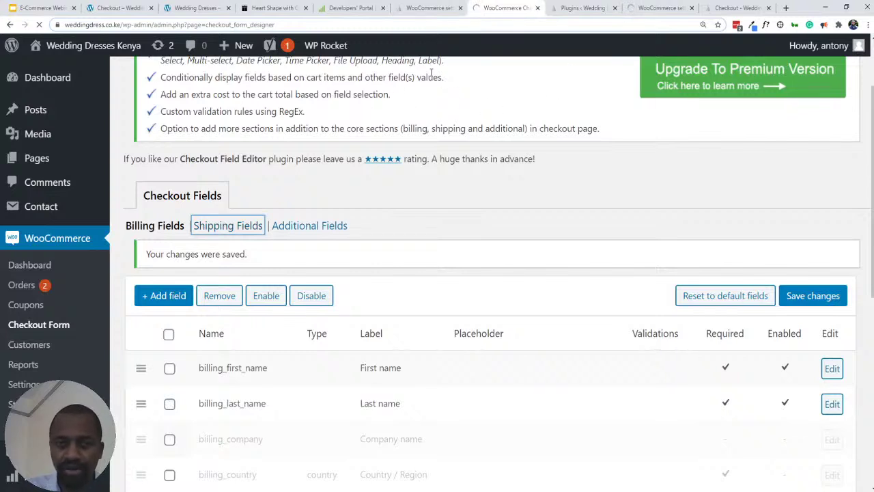
# - Open the Orders list in a new tab, view the shop checkout, then return to the training slides
pyautogui.middleClick(40, 286)
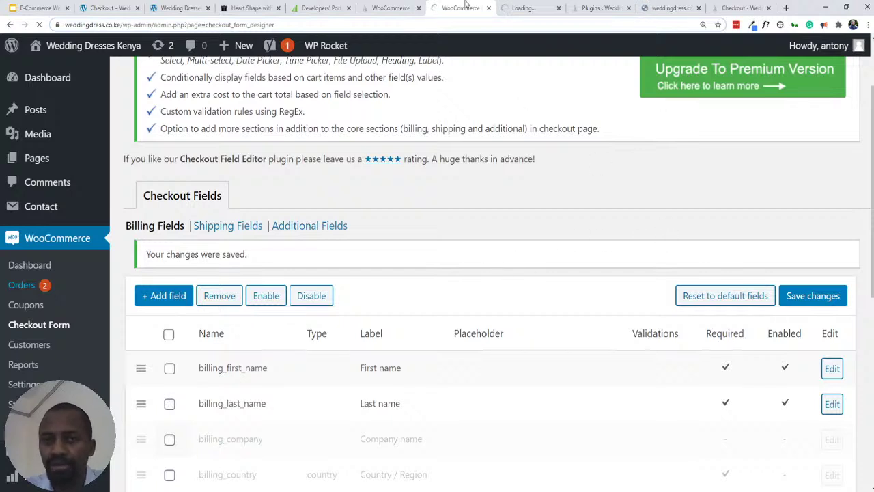
pyautogui.click(109, 8)
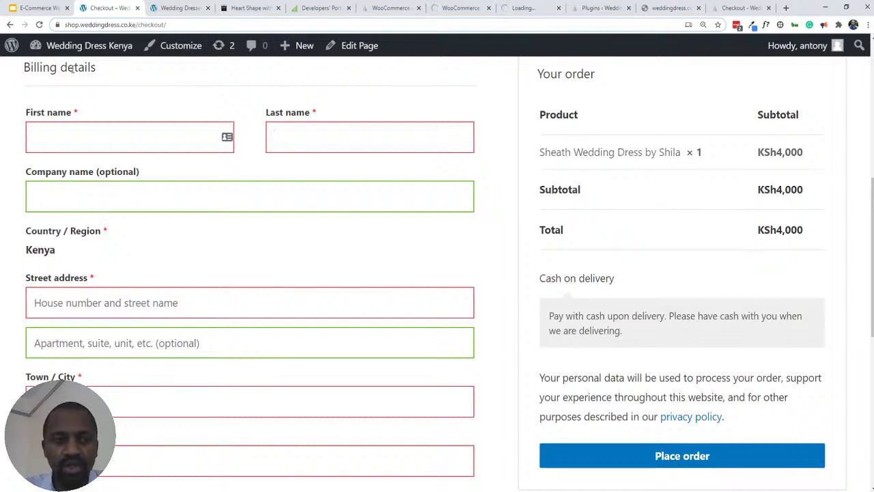
pyautogui.click(38, 7)
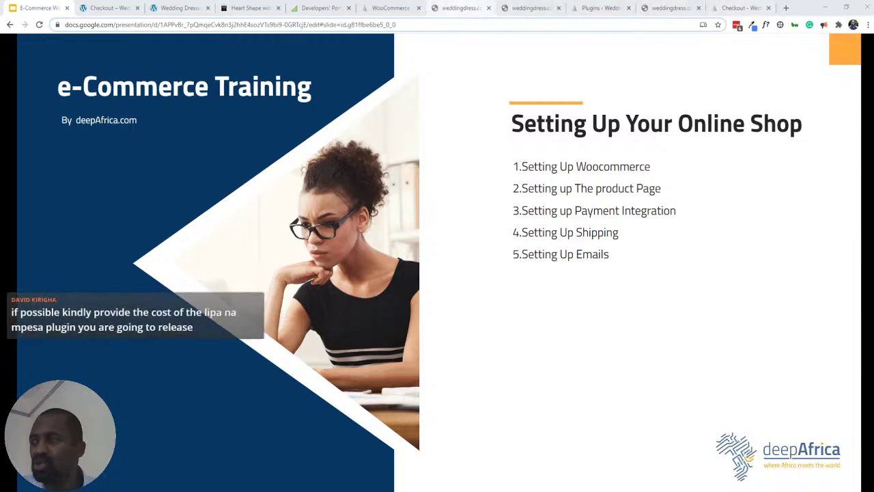
pyautogui.click(488, 7)
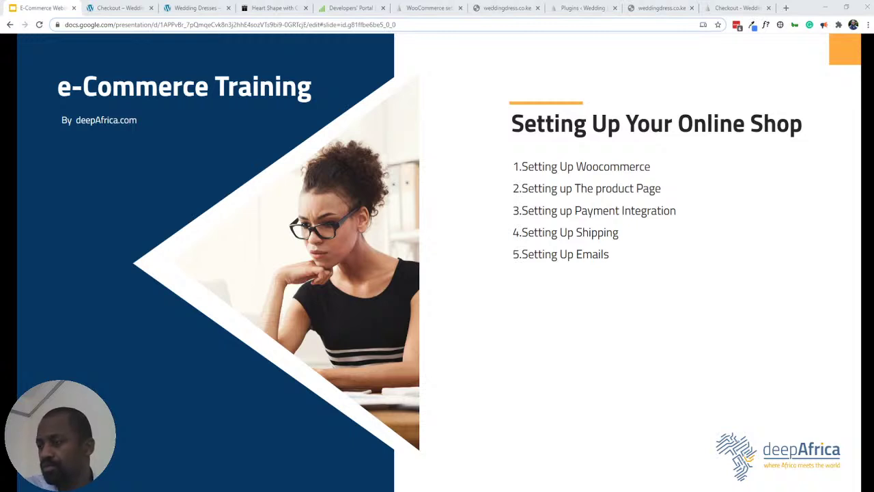
# - Open Capture.PNG in a new tab and reload it to show the email's M-Pesa Code line
pyautogui.moveTo(267, 486)
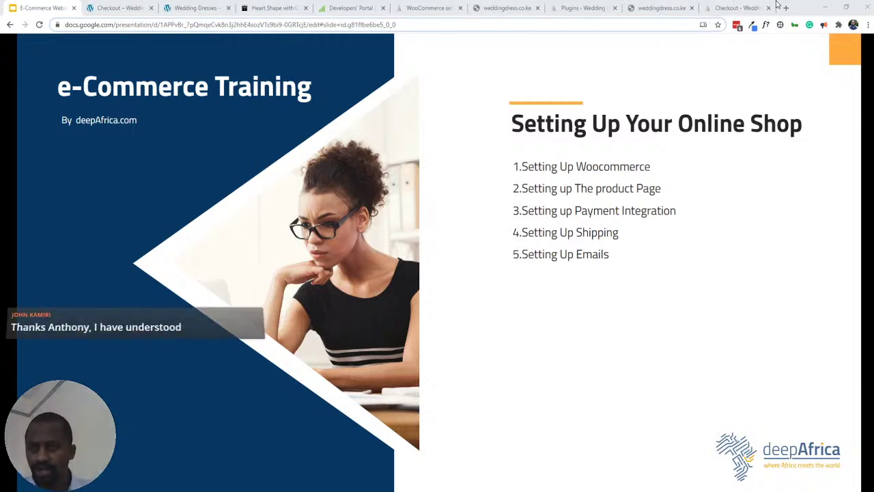
pyautogui.moveTo(770, 6); pyautogui.dragTo(777, 7)
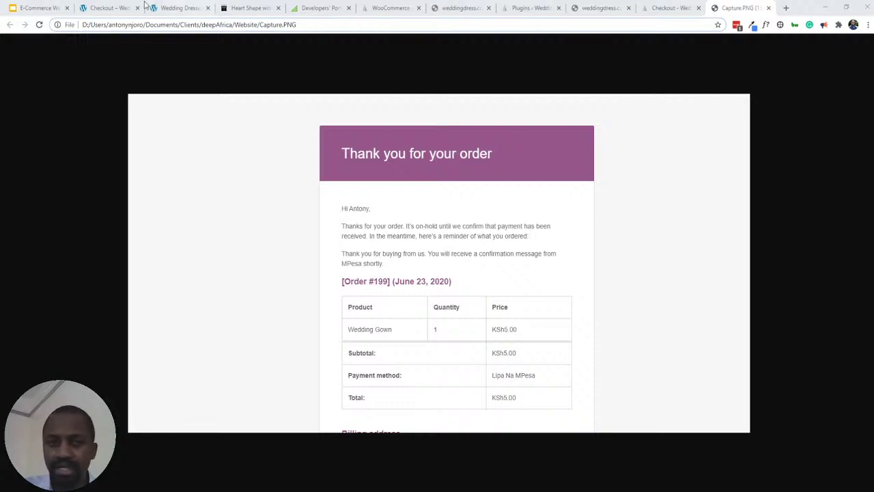
pyautogui.click(40, 25)
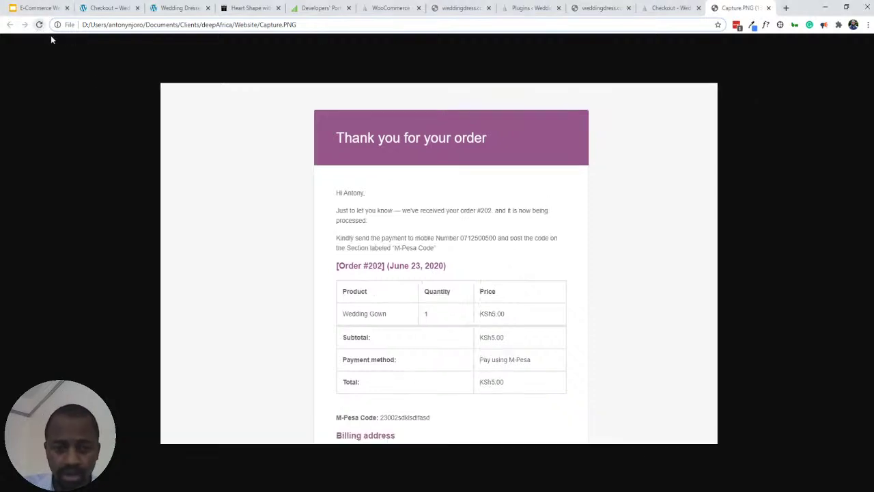
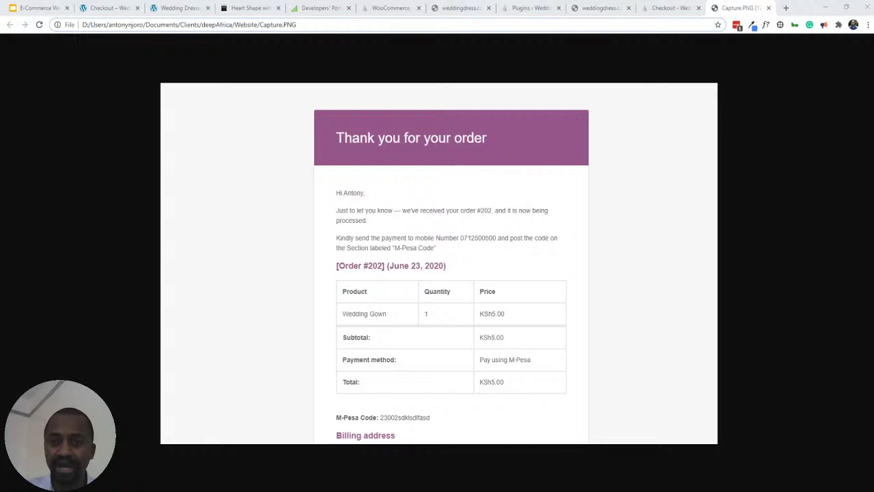
# - Bring up the order-received page confirming order 202, paid with M-Pesa for KSh5.00
pyautogui.click(666, 9)
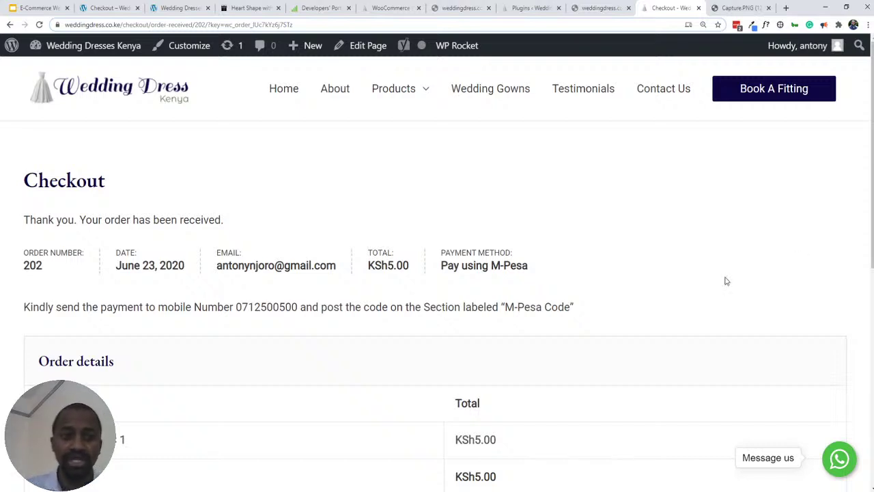
# - Look over the checkout, Wedding Dresses and order 202 pages, then view WooCommerce Payments settings
pyautogui.click(113, 10)
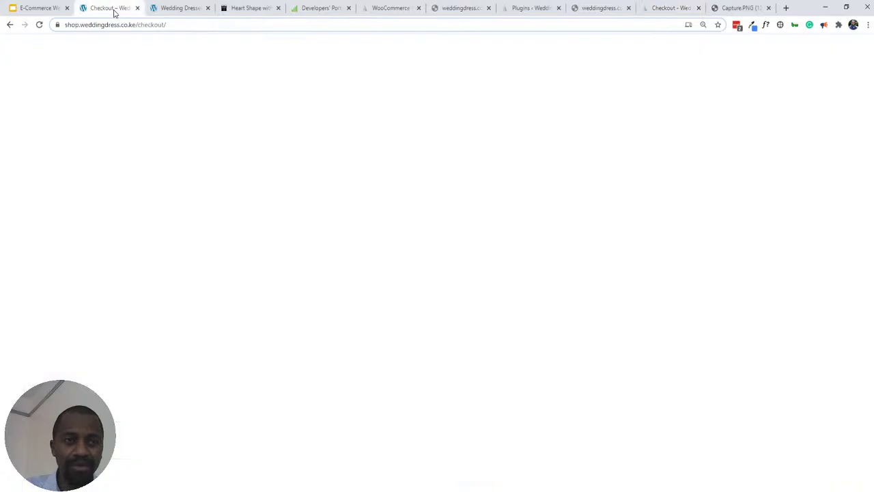
pyautogui.click(174, 9)
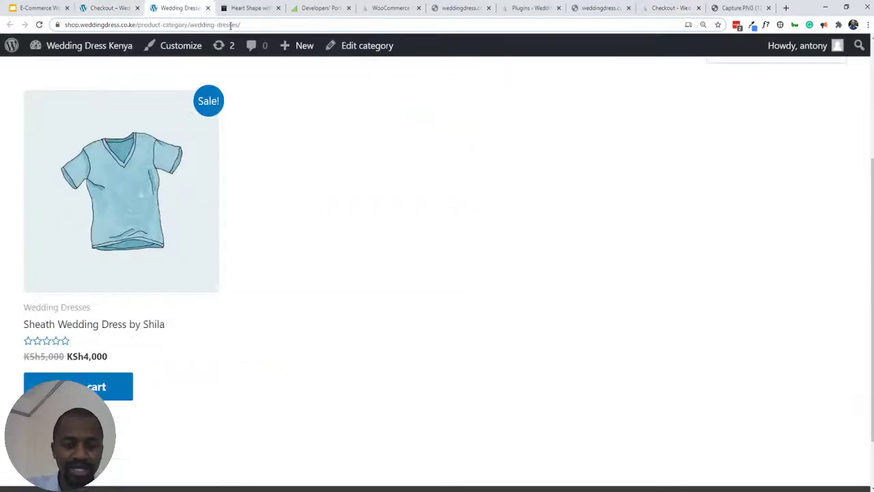
pyautogui.click(671, 8)
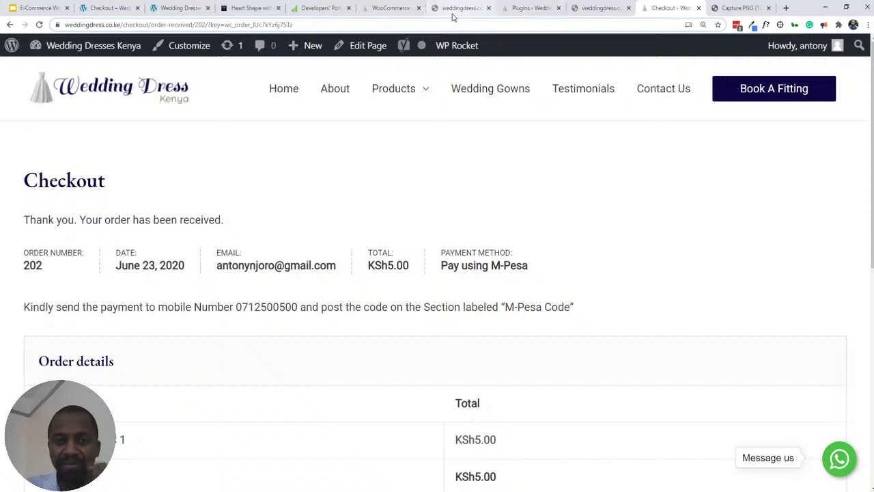
pyautogui.click(391, 8)
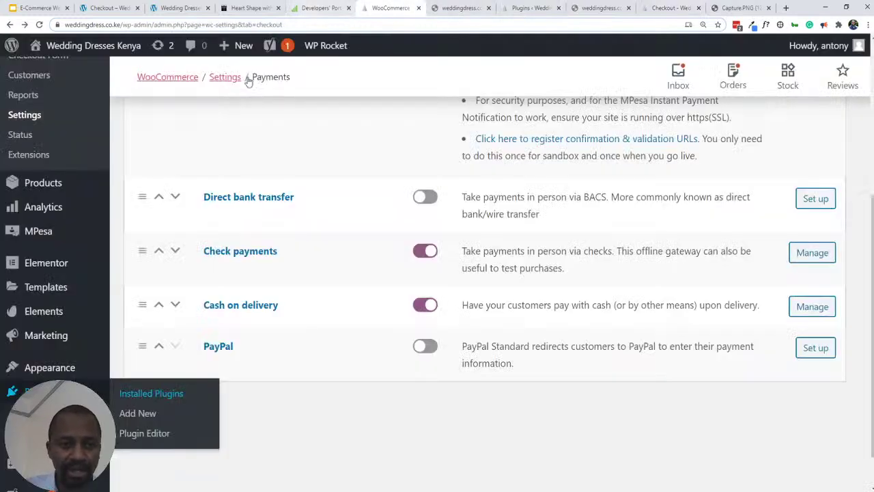
# - Check the Shipping settings, close the payment settings page and return to Wedding Dresses
pyautogui.scroll(4, 35, 289)
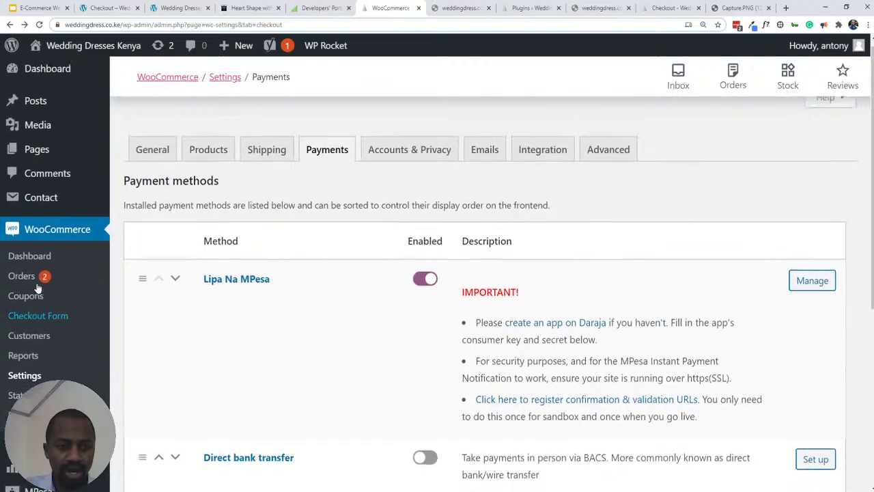
pyautogui.click(251, 161)
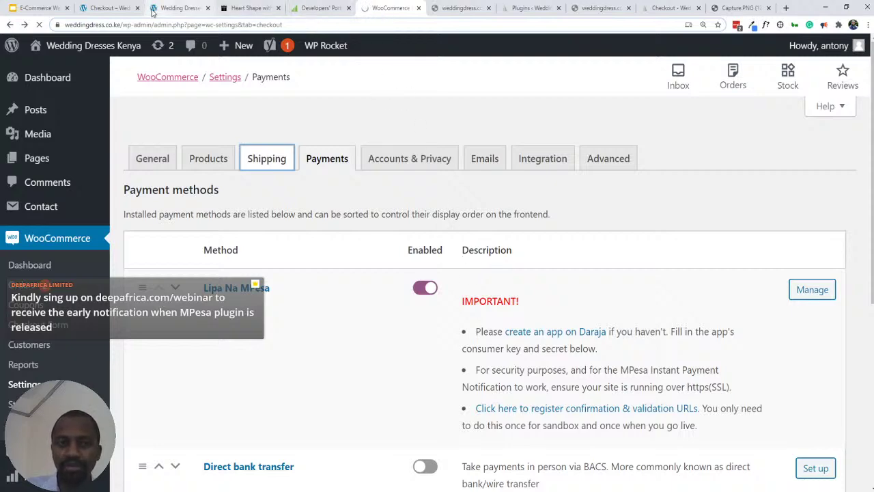
pyautogui.click(174, 9)
pyautogui.click(390, 8)
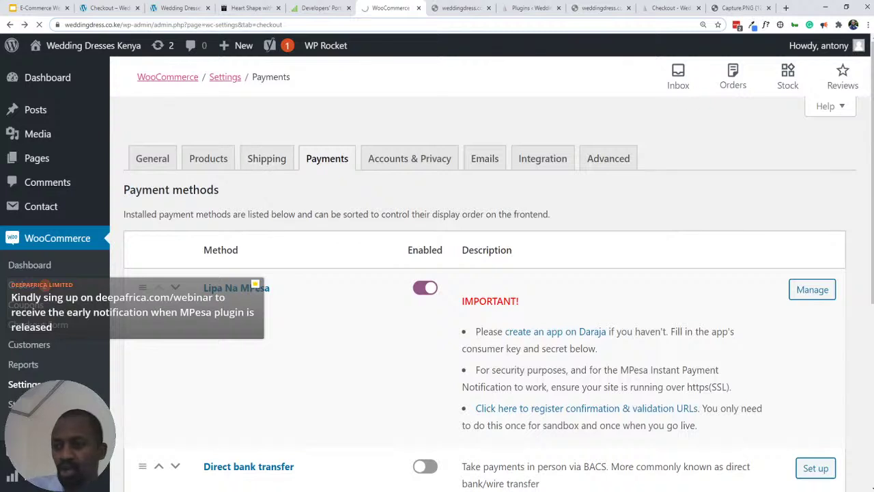
pyautogui.hotkey('ctrl', 'w')
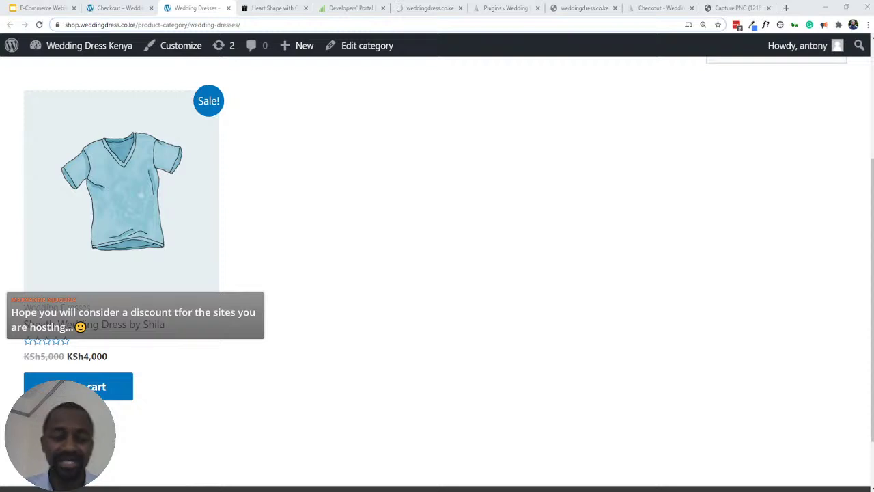
# - Show the checkout with one Sheath Wedding Dress by Shila totalling KSh4,000
pyautogui.click(94, 8)
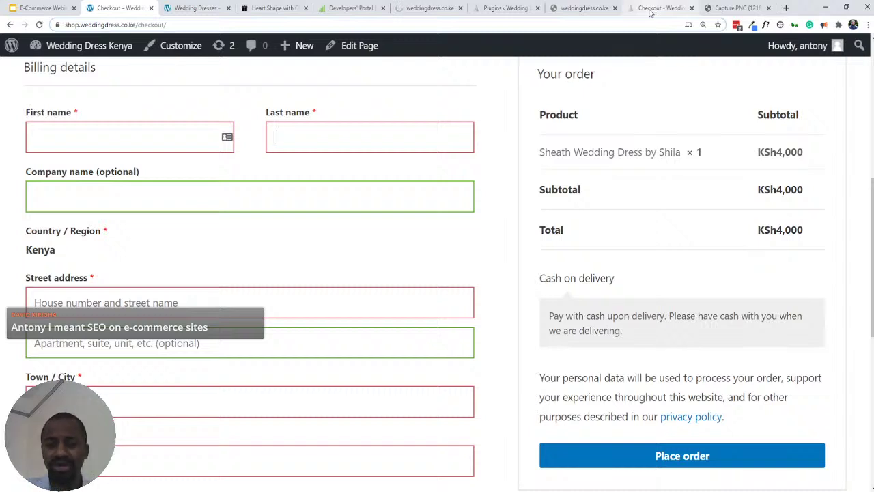
# - Revisit the order 202 confirmation, then view the 13 installed WordPress plugins
pyautogui.click(650, 12)
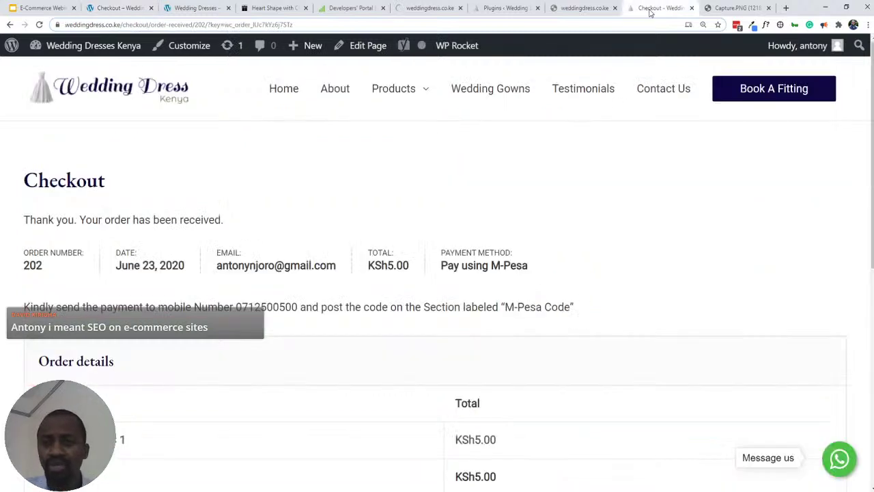
pyautogui.click(564, 10)
pyautogui.click(673, 7)
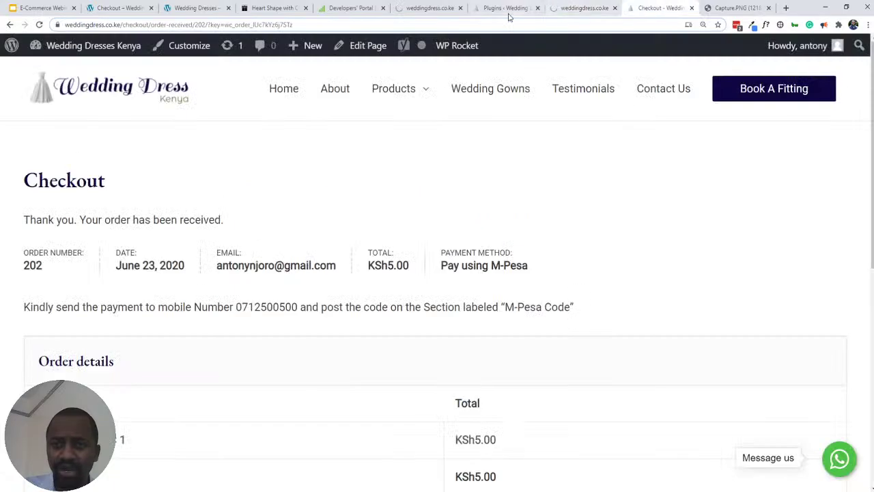
pyautogui.click(491, 10)
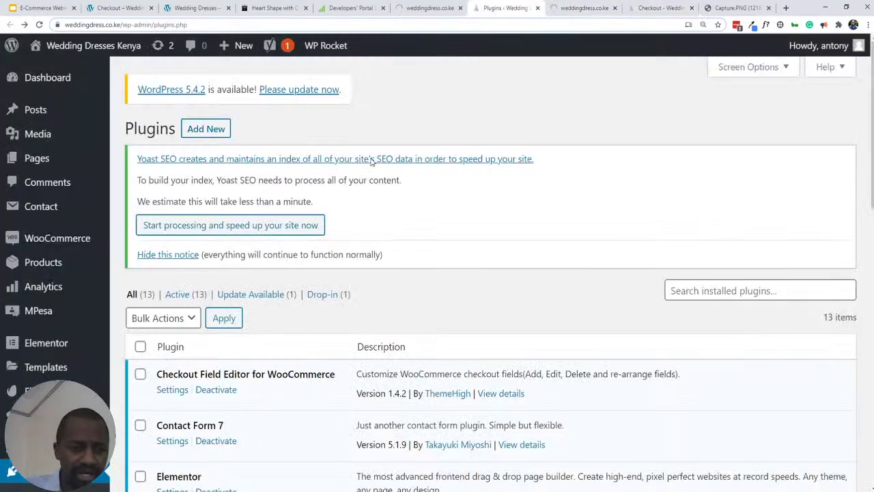